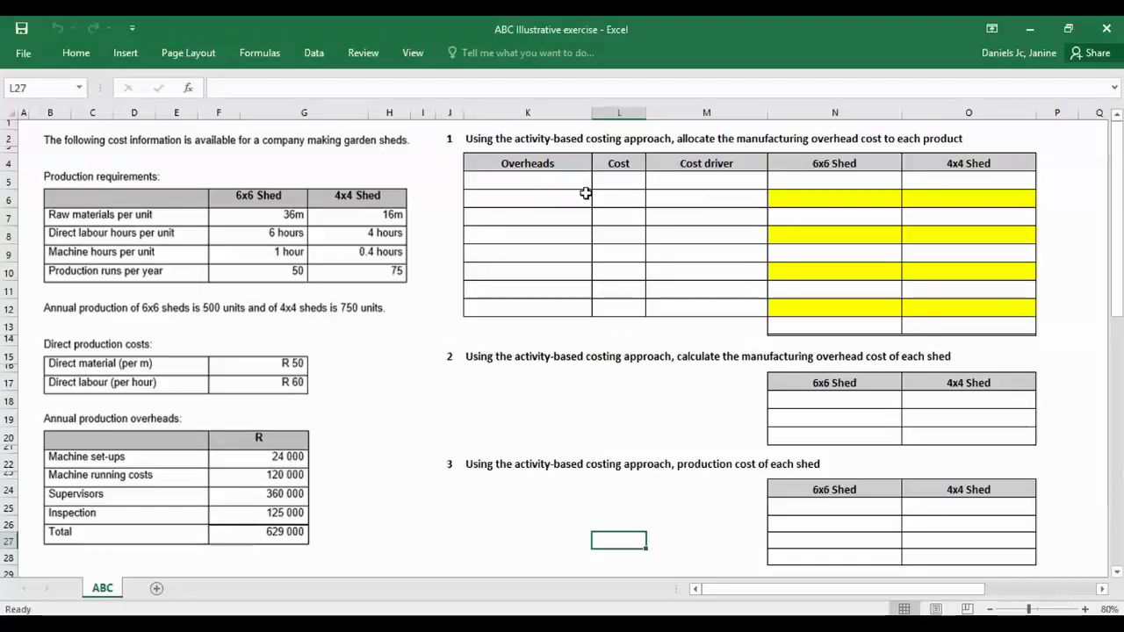
left_click(879, 169)
left_click(954, 163)
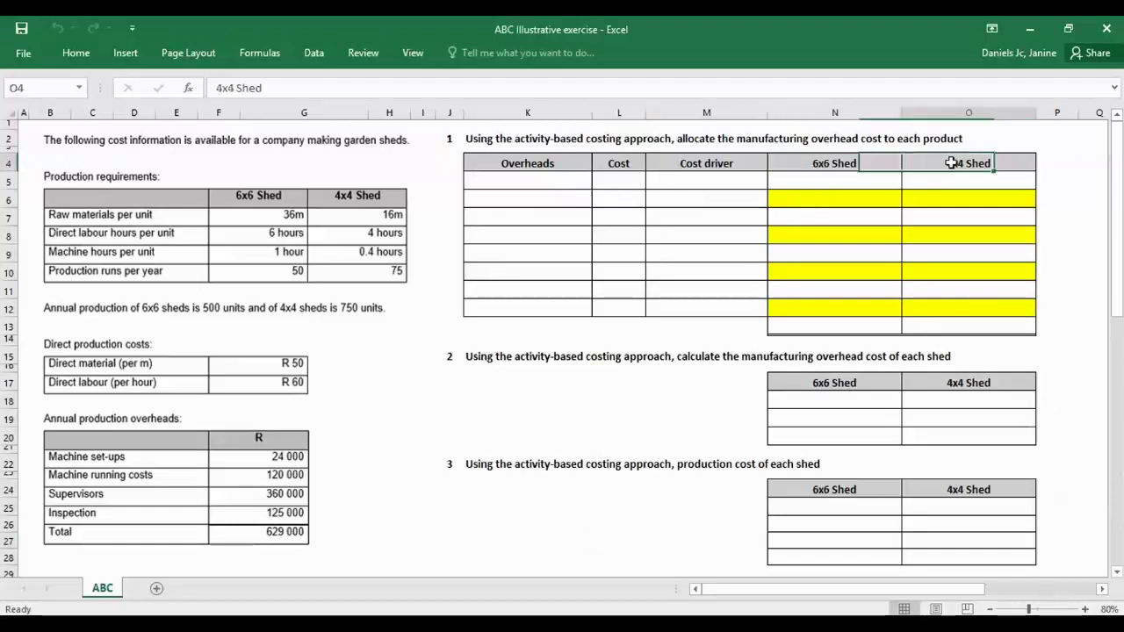
left_click(848, 162)
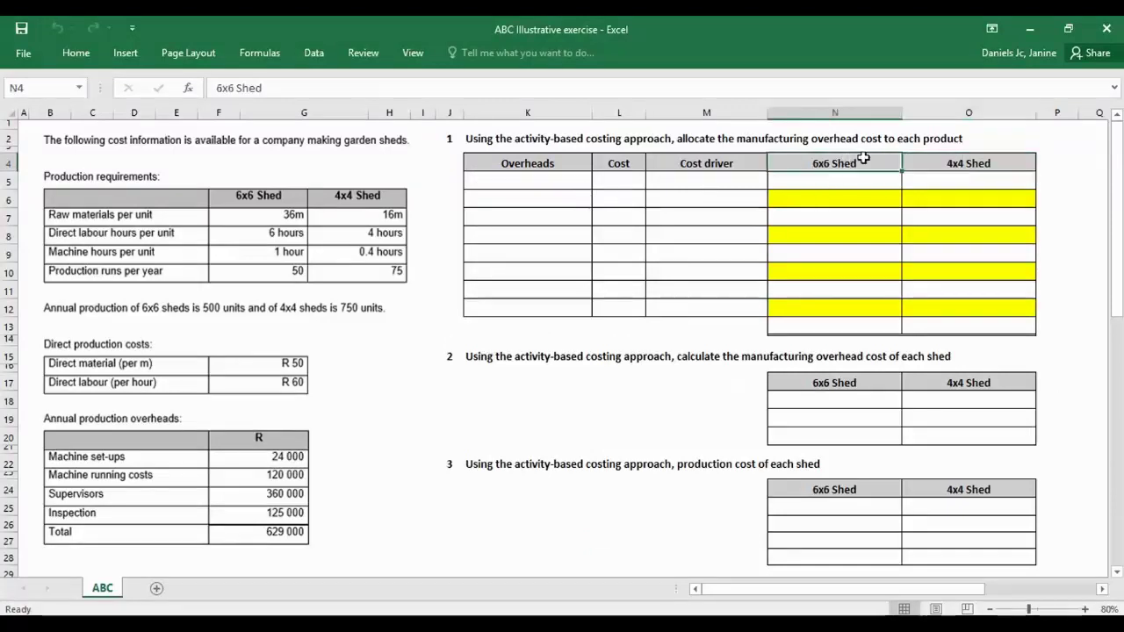
left_click_drag(864, 158, 923, 159)
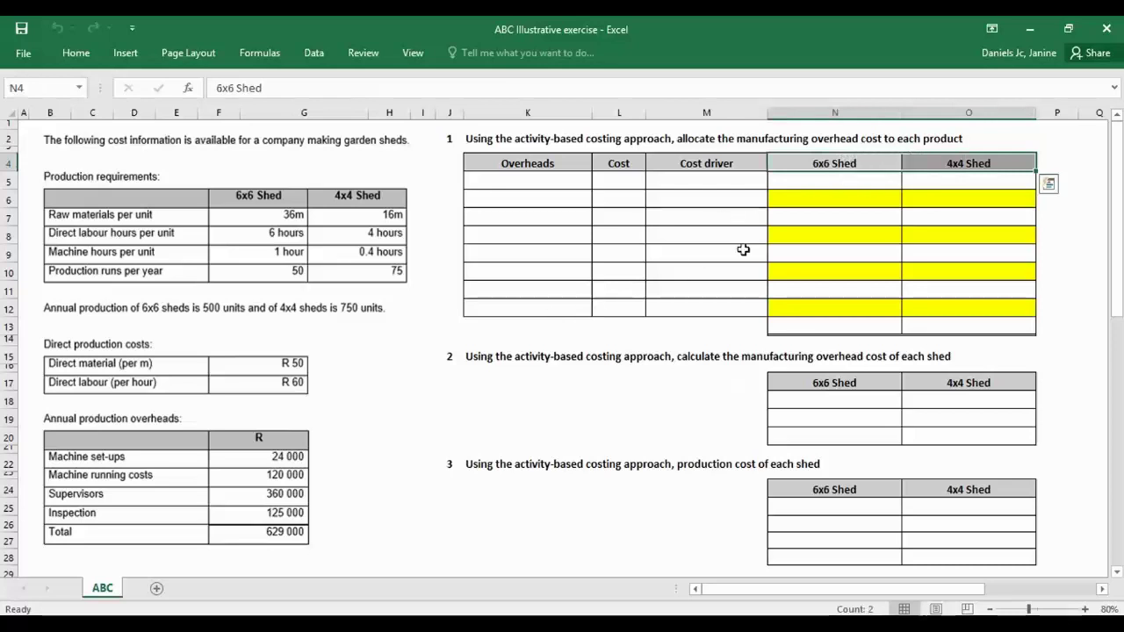
Enter the overhead names Machine set-ups in K5 and Machine running costs in K7.
left_click(549, 180)
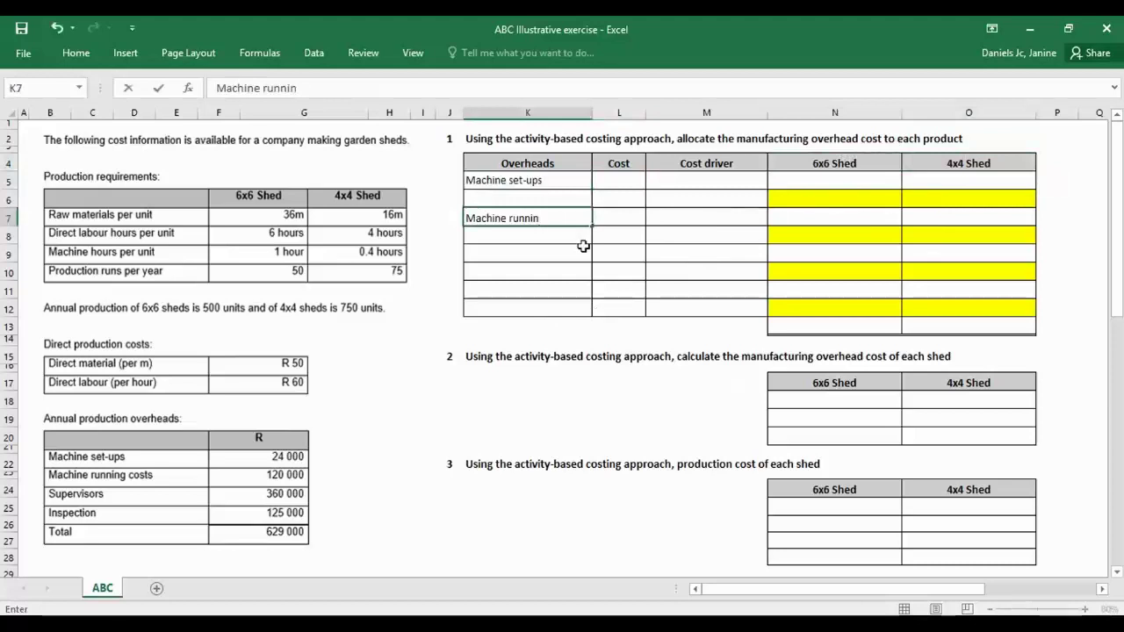
type("g costs")
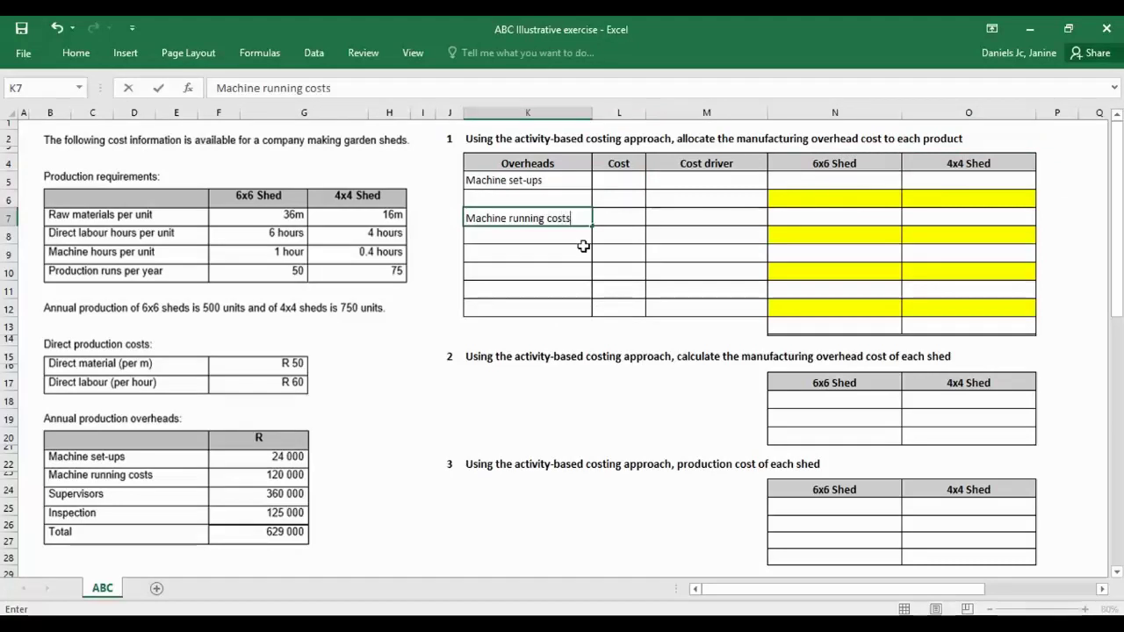
key("Return")
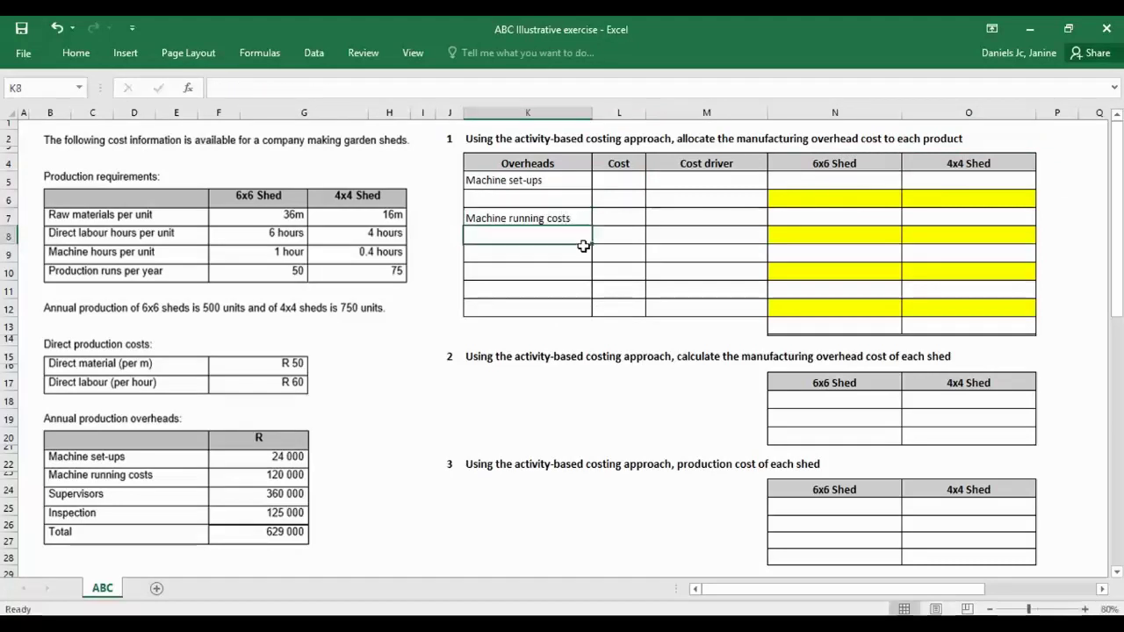
key("Return")
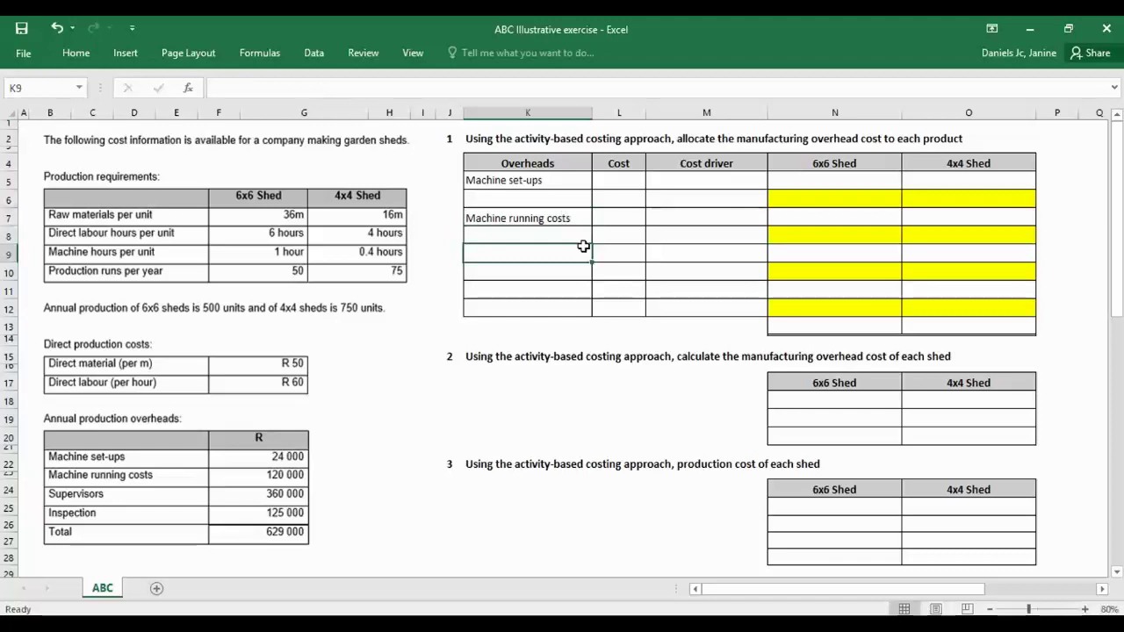
Add Supervisors in K9 and Inspection in K11 to the Overheads column.
type("Super")
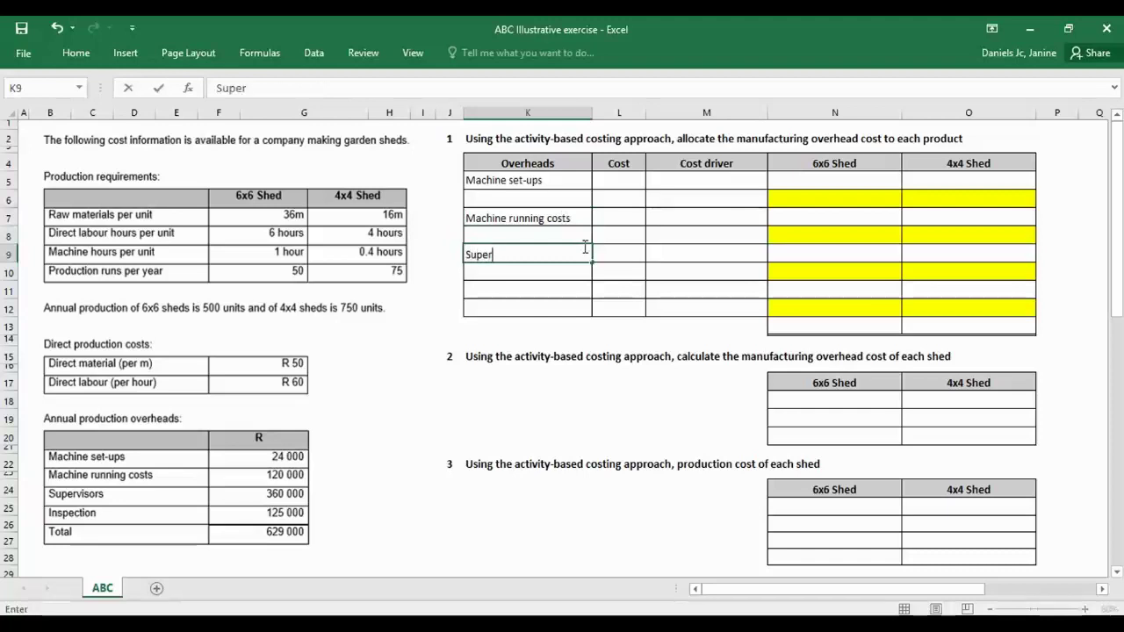
type("visors")
key("Return")
key("Return")
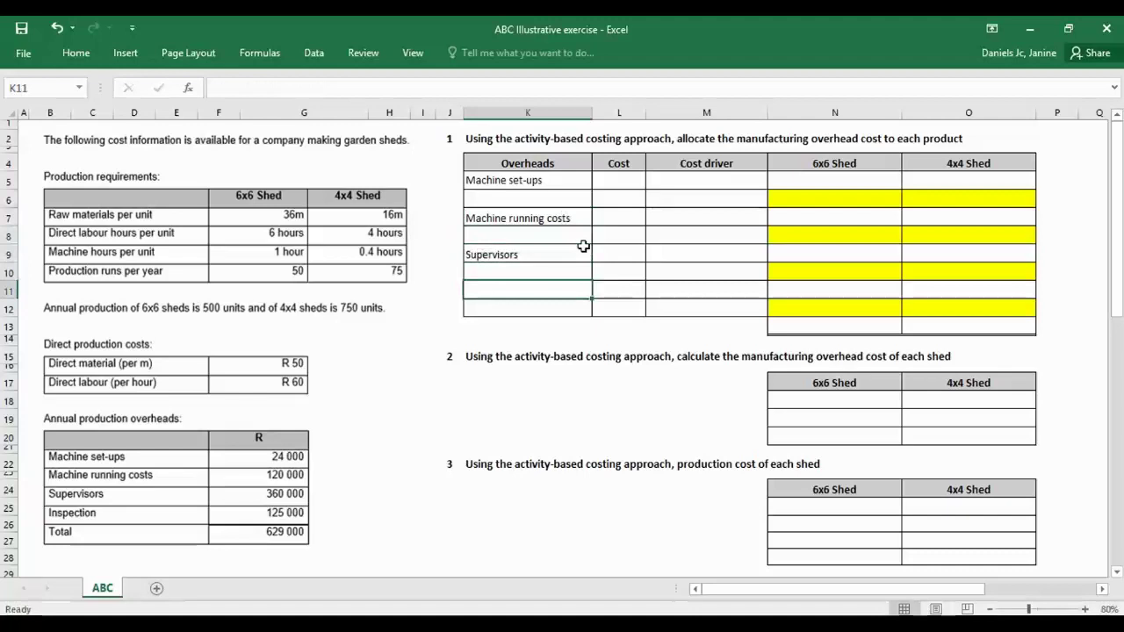
type("Ins")
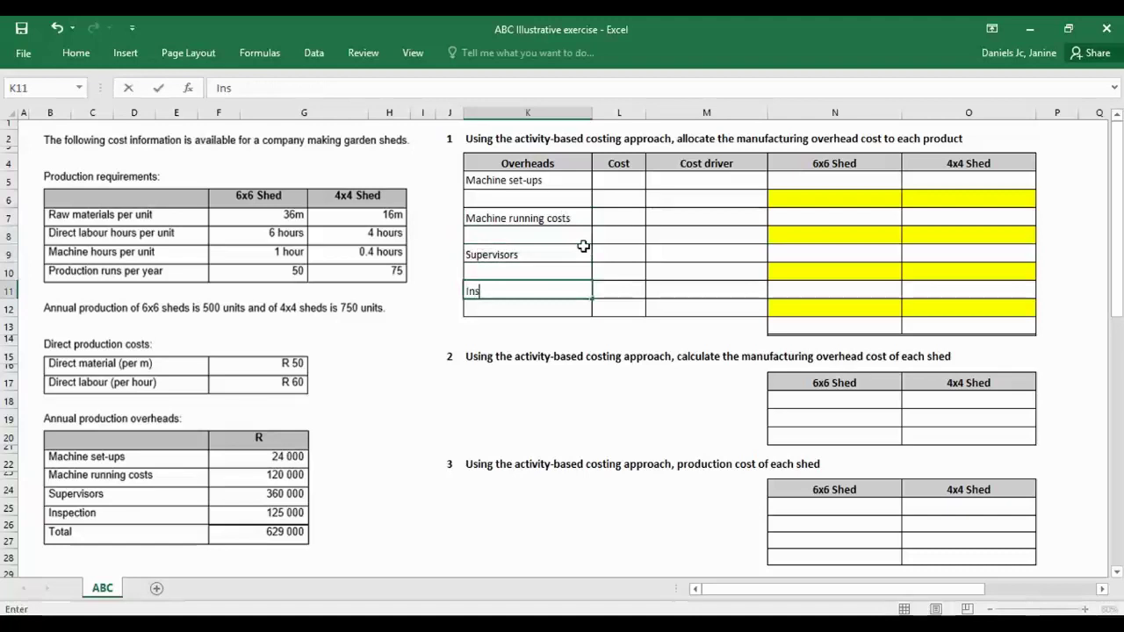
type("pection")
left_click(675, 254)
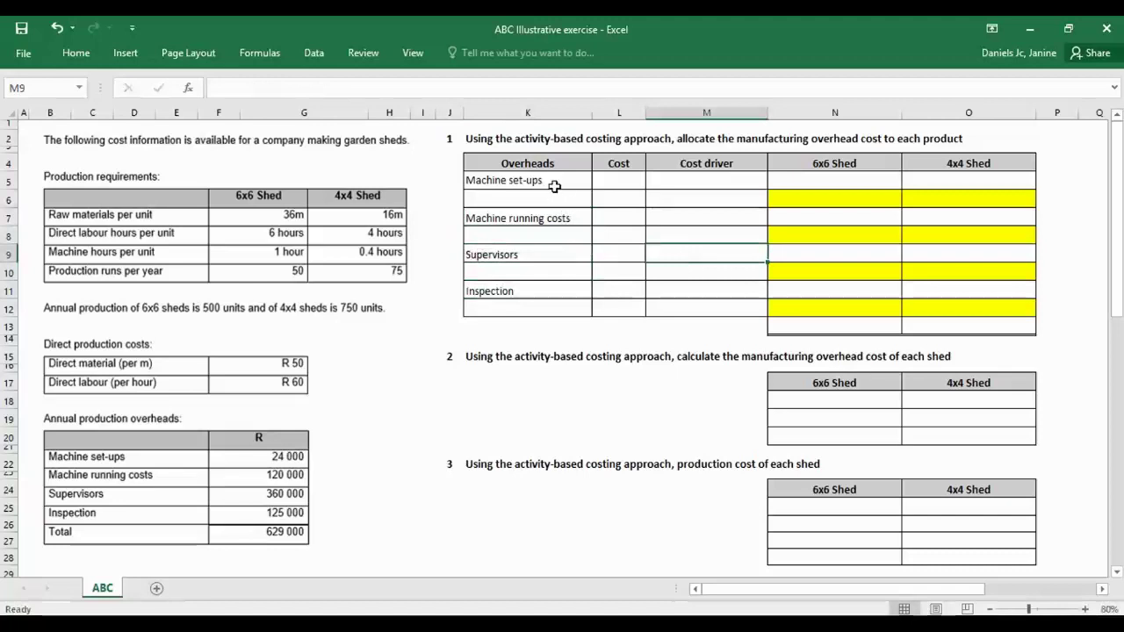
Enter the costs of 24,000 for machine set-ups and 120,000 for machine running costs in L5 and L7.
left_click(618, 180)
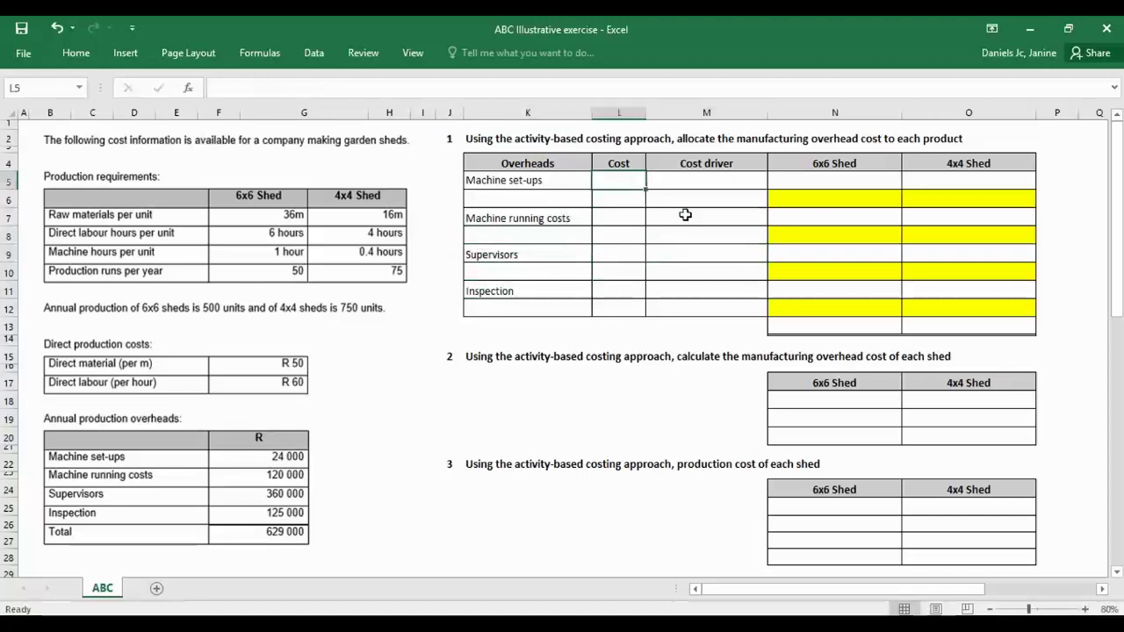
type("24")
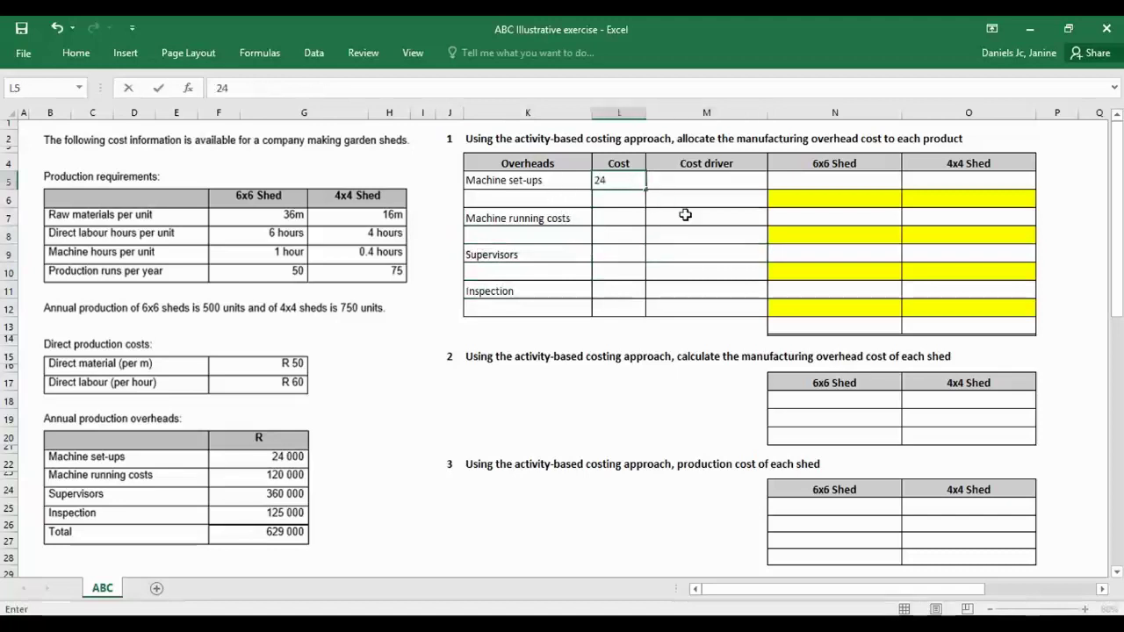
type(",0000")
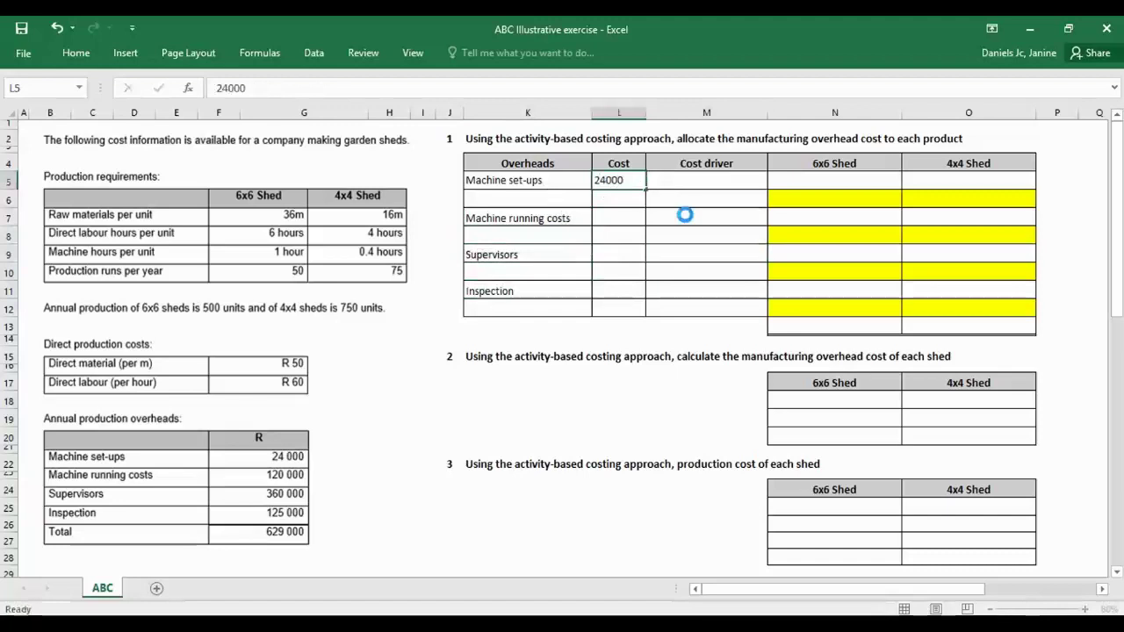
key("Return")
key("Return")
type("120000")
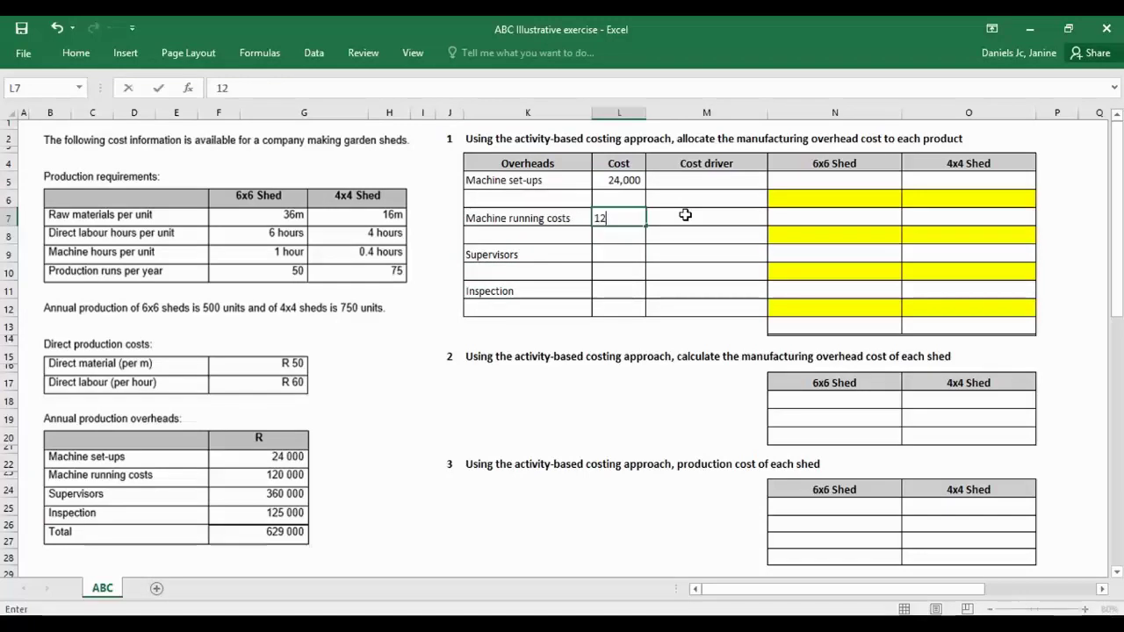
key("Return")
key("Return")
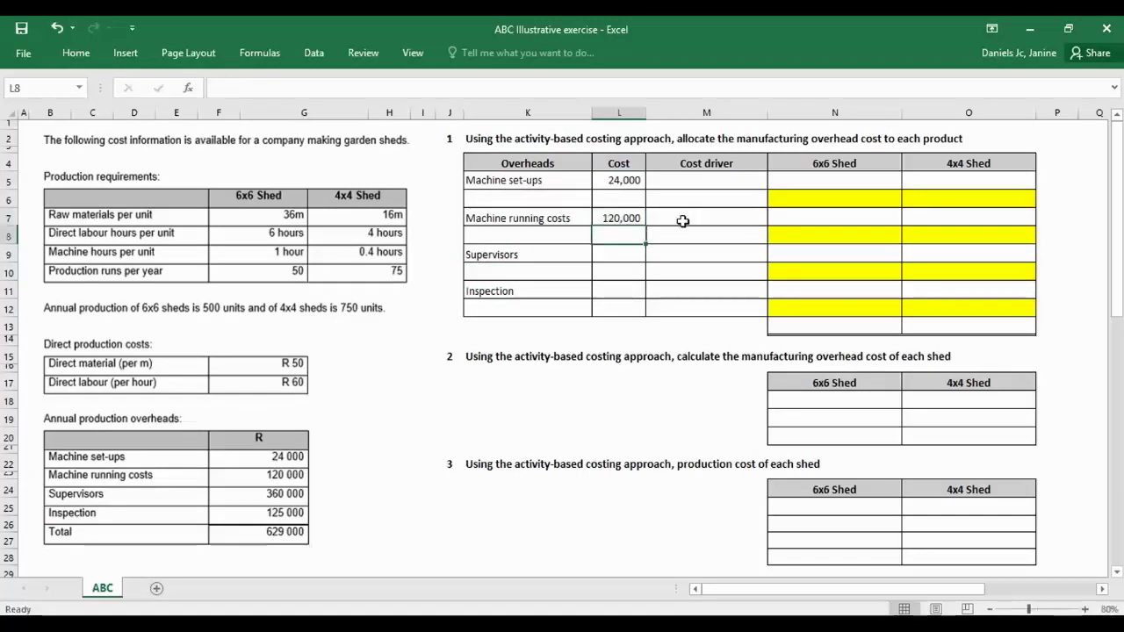
Enter the costs of 360,000 for supervisors and 125,000 for inspection in L9 and L11.
type("360000")
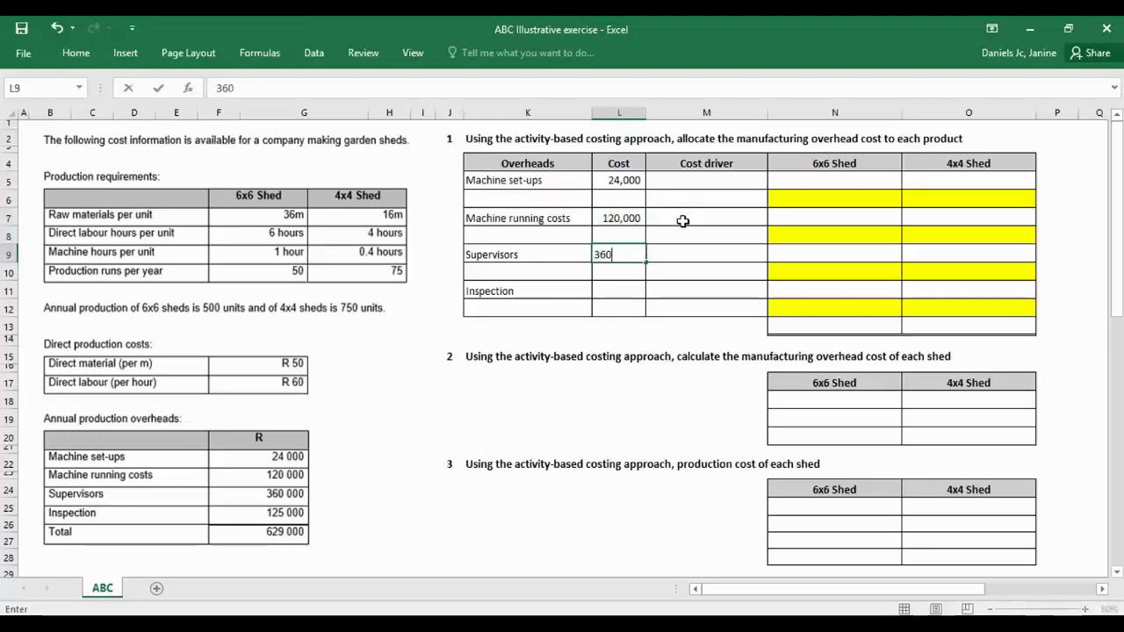
key("Return")
key("Return")
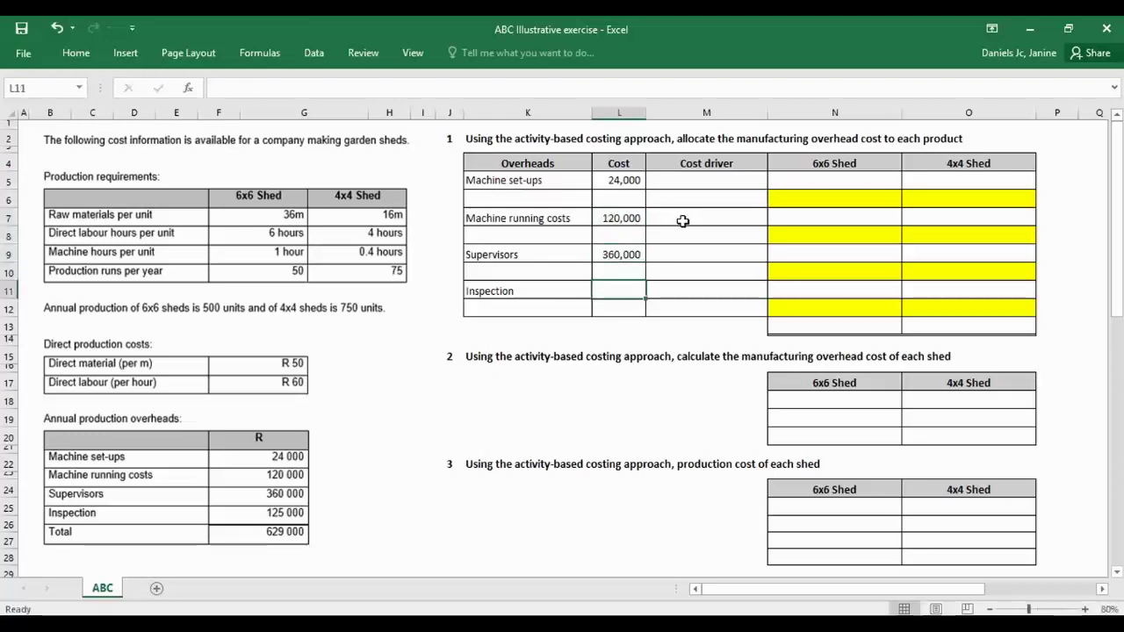
type("125")
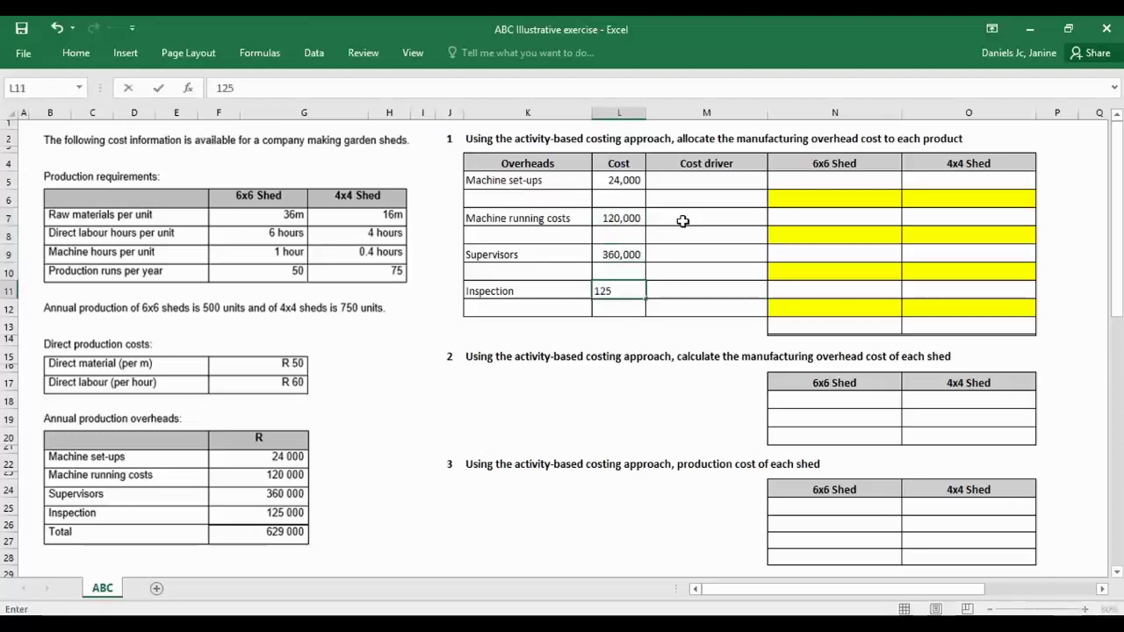
type(",000")
key("Return")
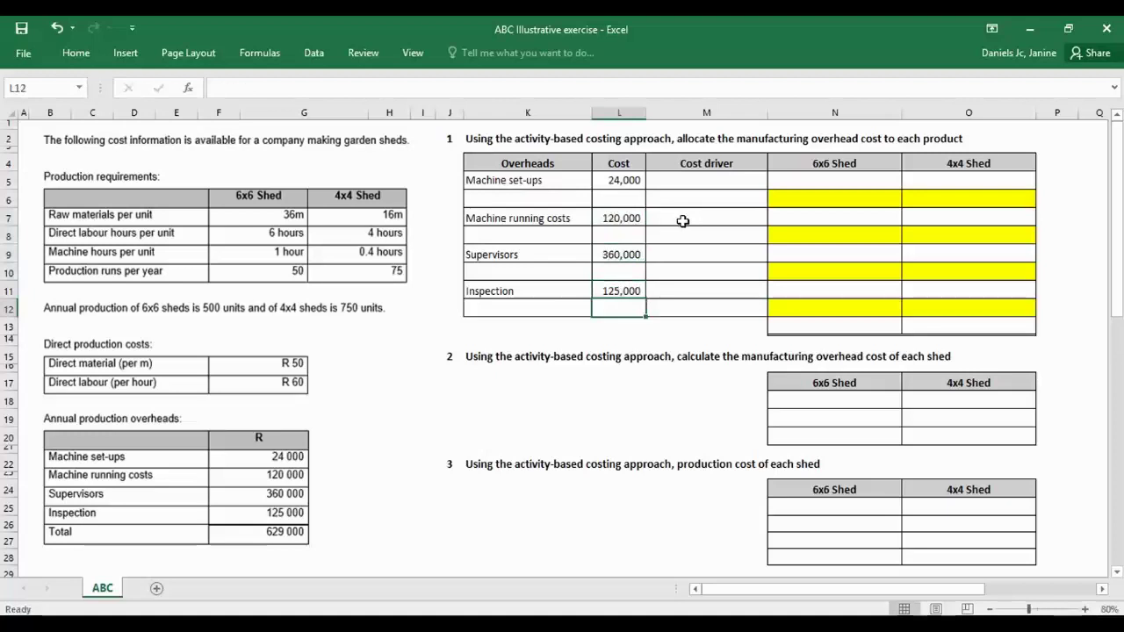
key("Up")
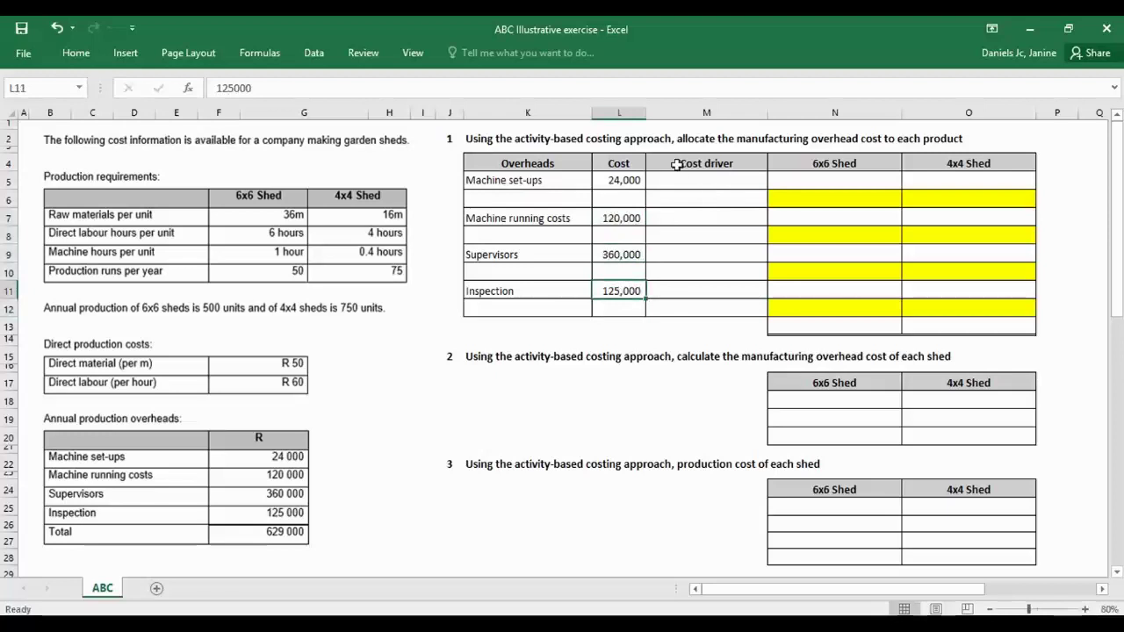
Enter the cost drivers Production runs for machine set-ups and Machine hours for machine running costs in M5 and M7.
left_click(674, 181)
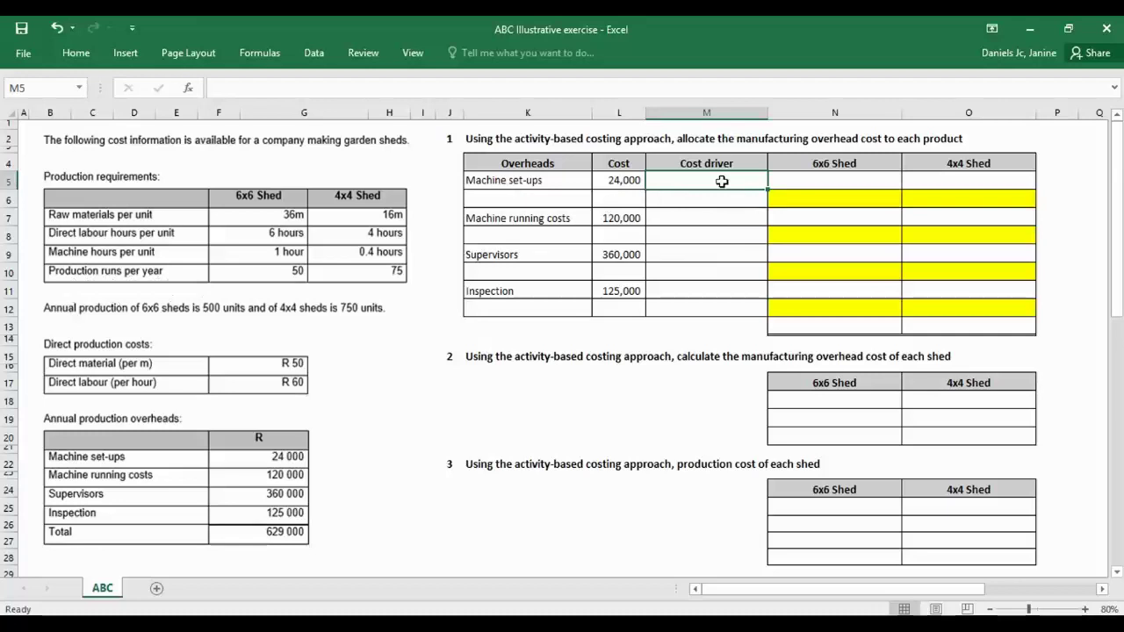
type("P")
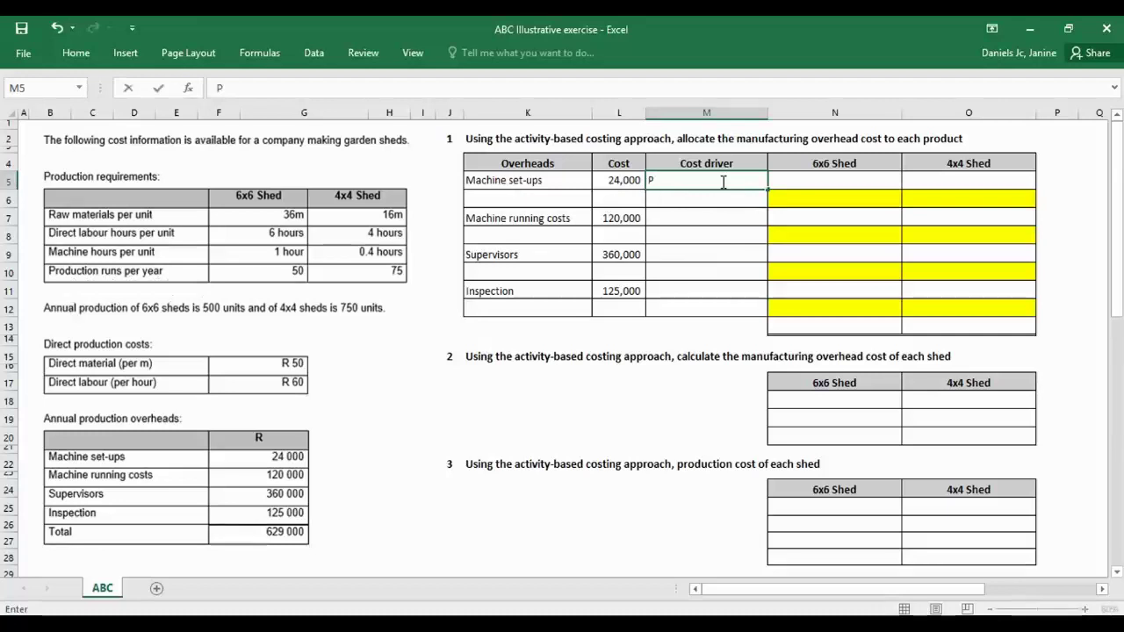
type("roduction")
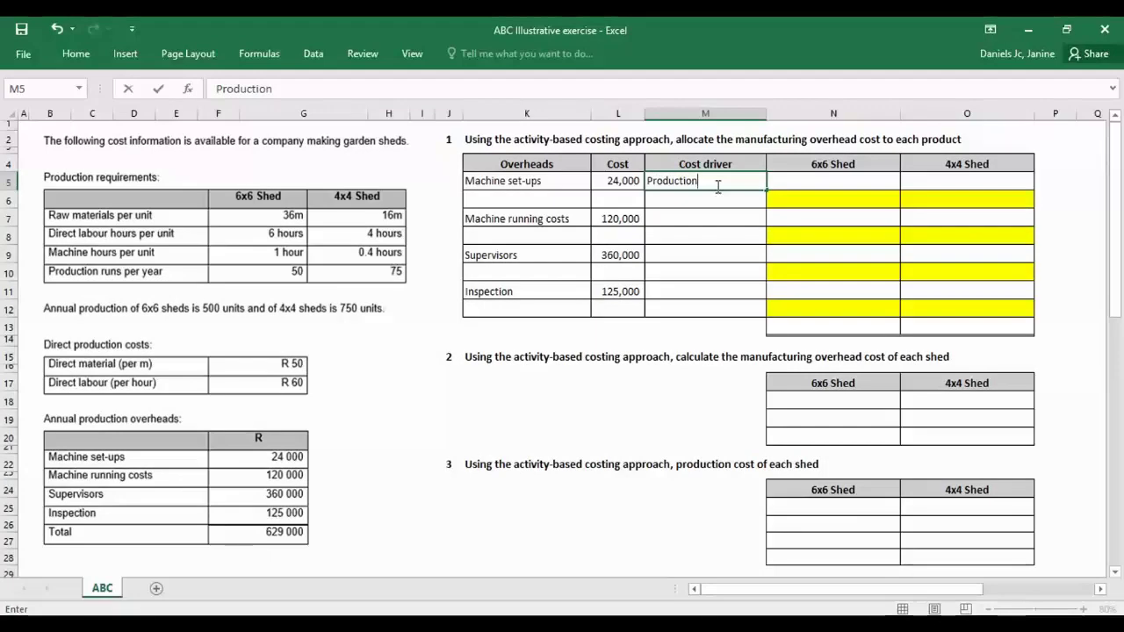
type(" runs")
left_click(700, 218)
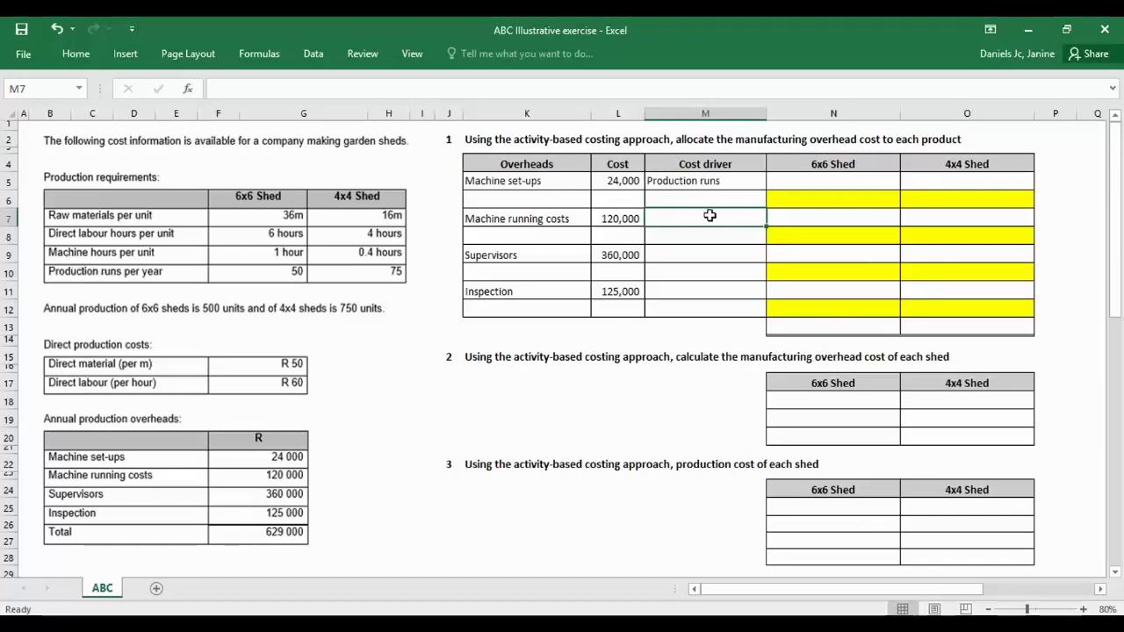
type("M")
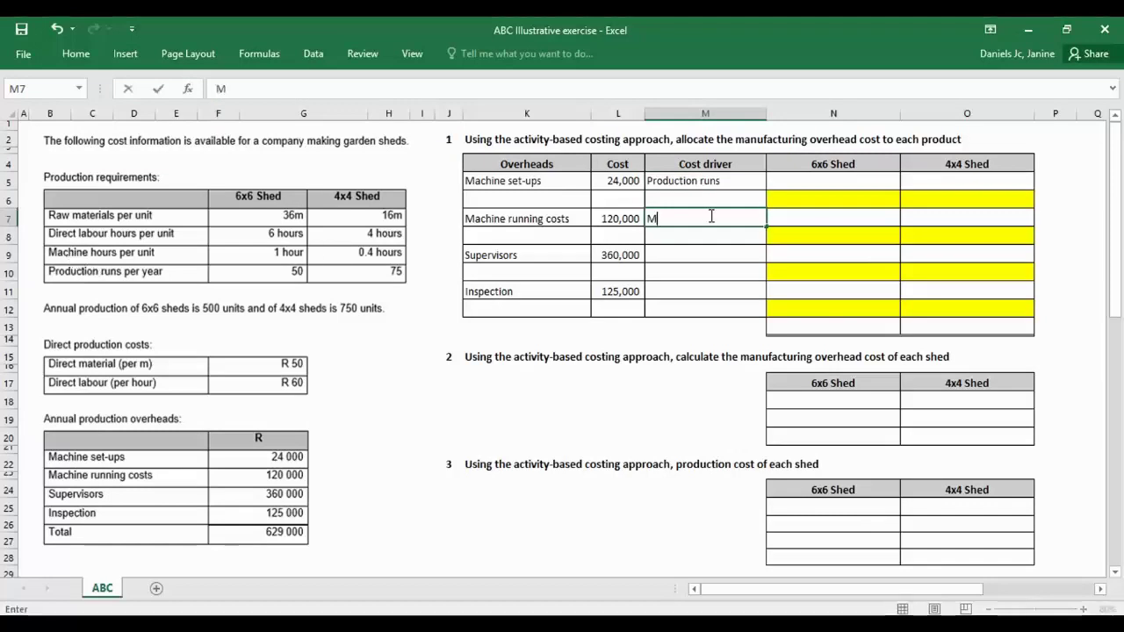
type("achine hours")
Enter the cost drivers Direct labour hours for supervisors and Annual production for inspection in M9 and M11.
left_click(676, 252)
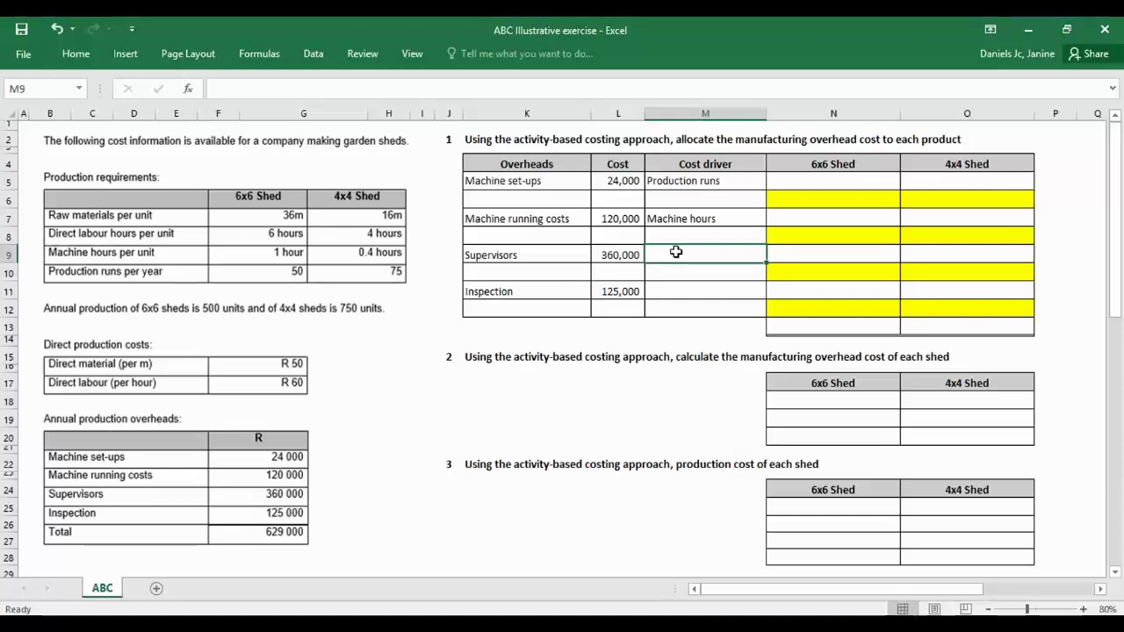
type("D")
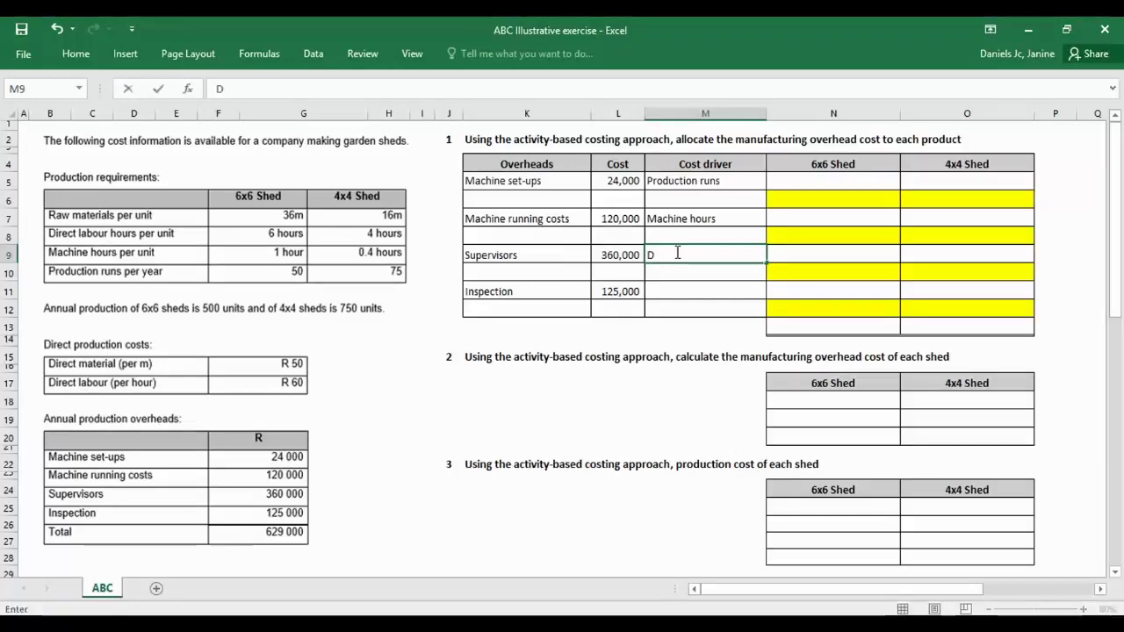
type("irect labour h")
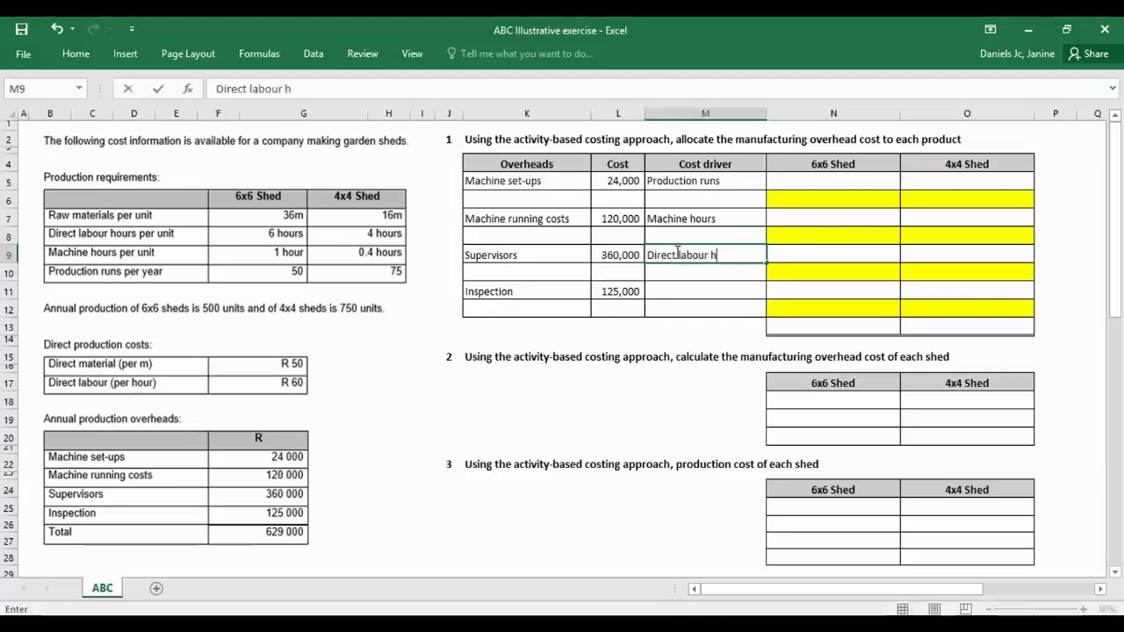
type("ours")
key("Return")
key("Return")
type("Ann")
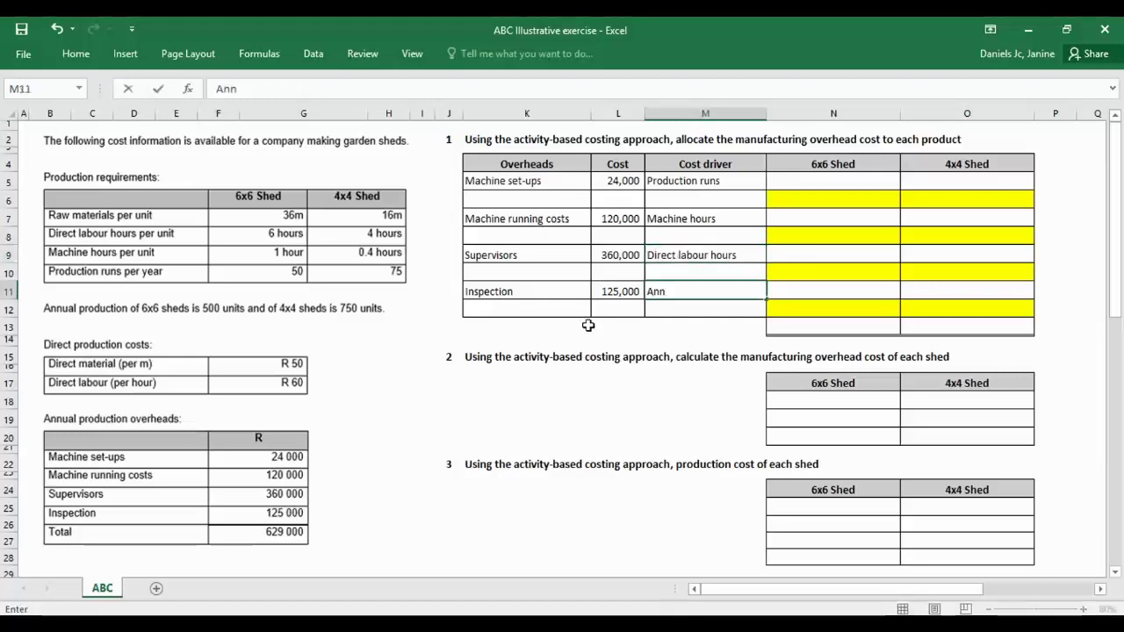
type("ual production")
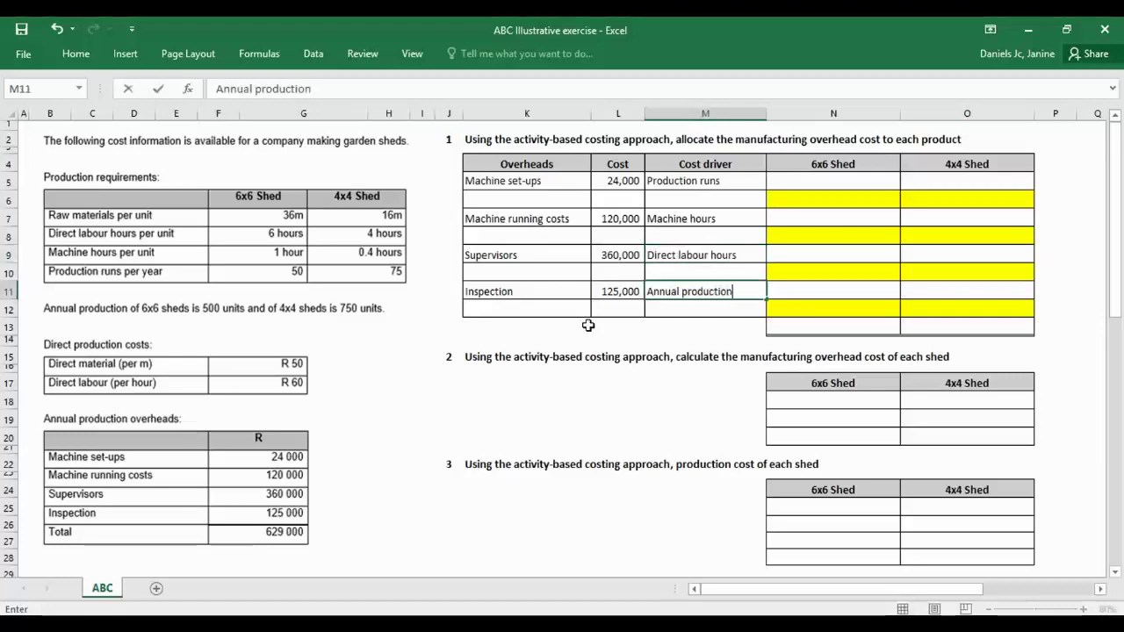
left_click(584, 343)
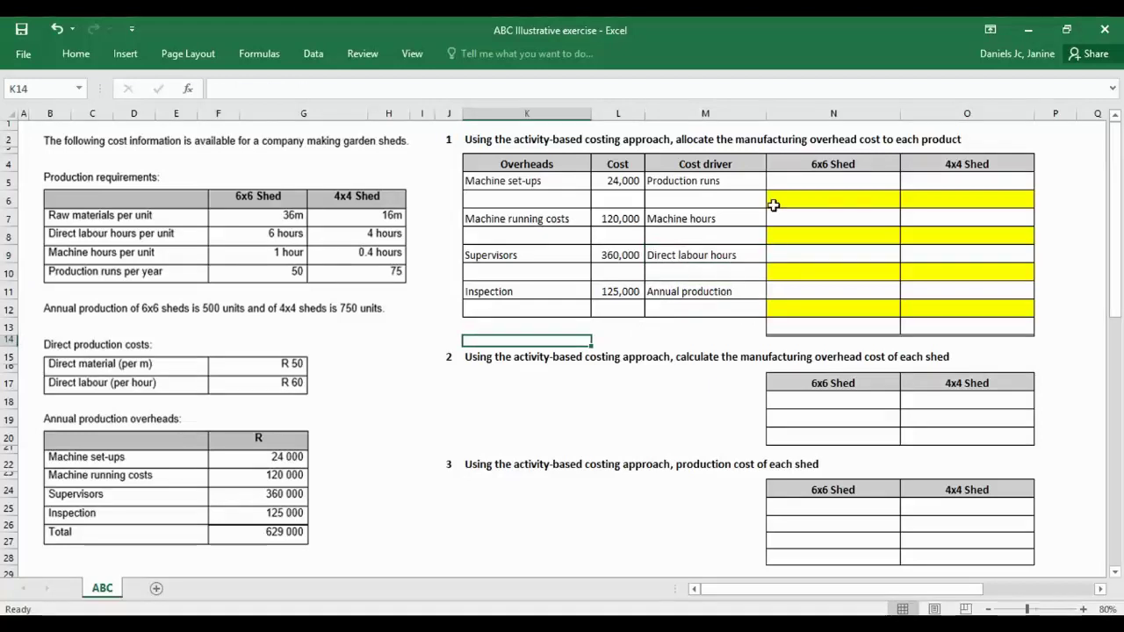
Enter the 6x6 shed's machine set-ups working, 24 000 x 50/125, in N6.
left_click(815, 181)
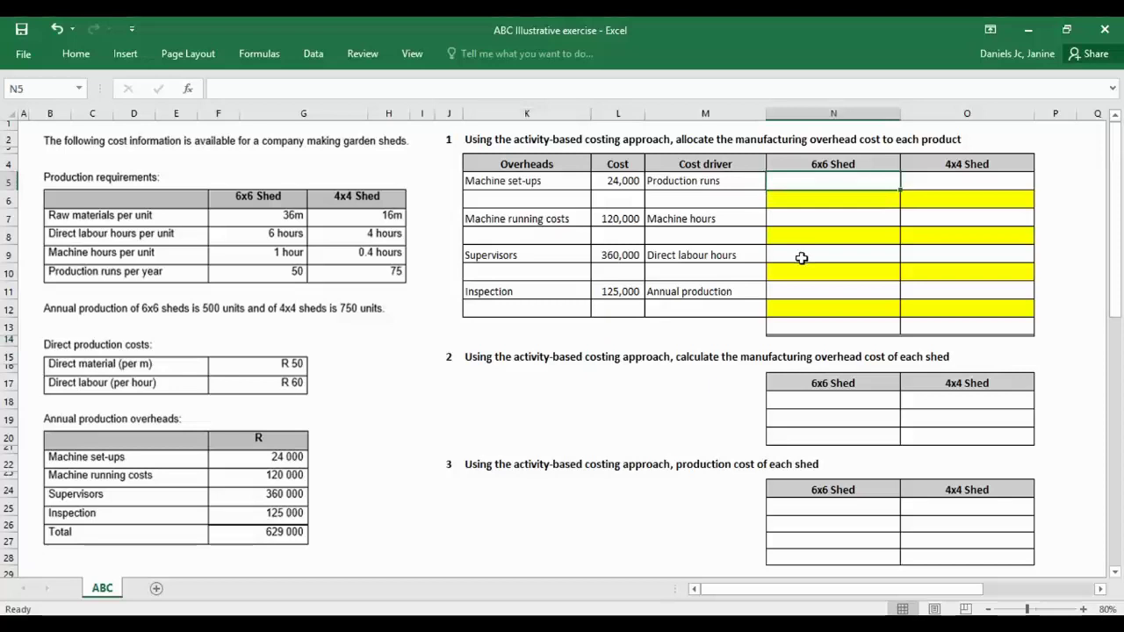
key("Down")
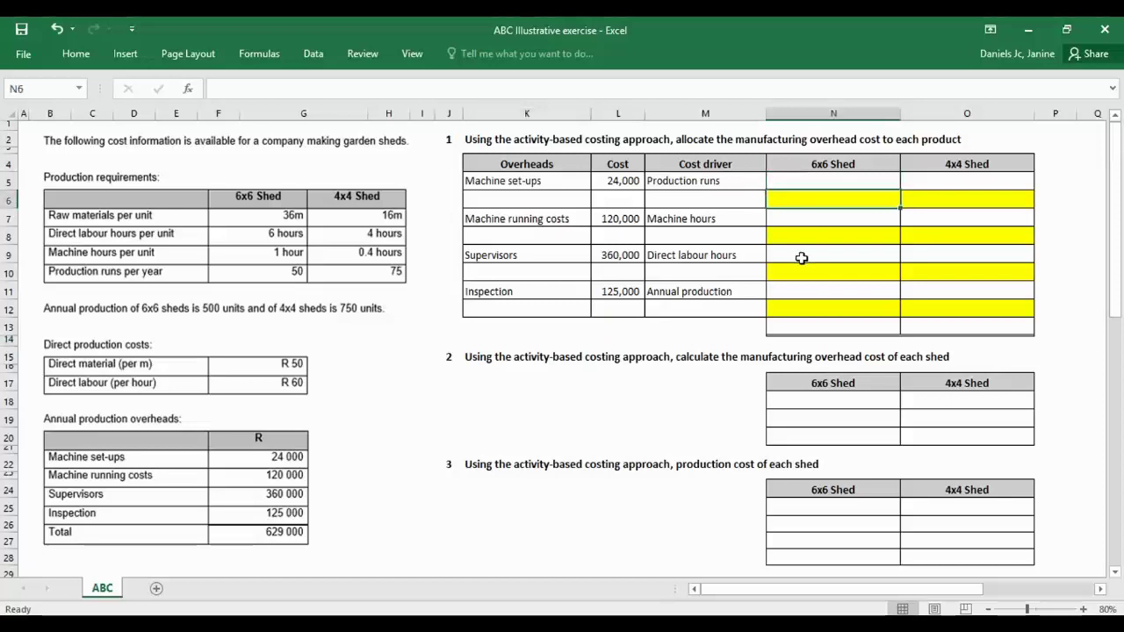
type("24")
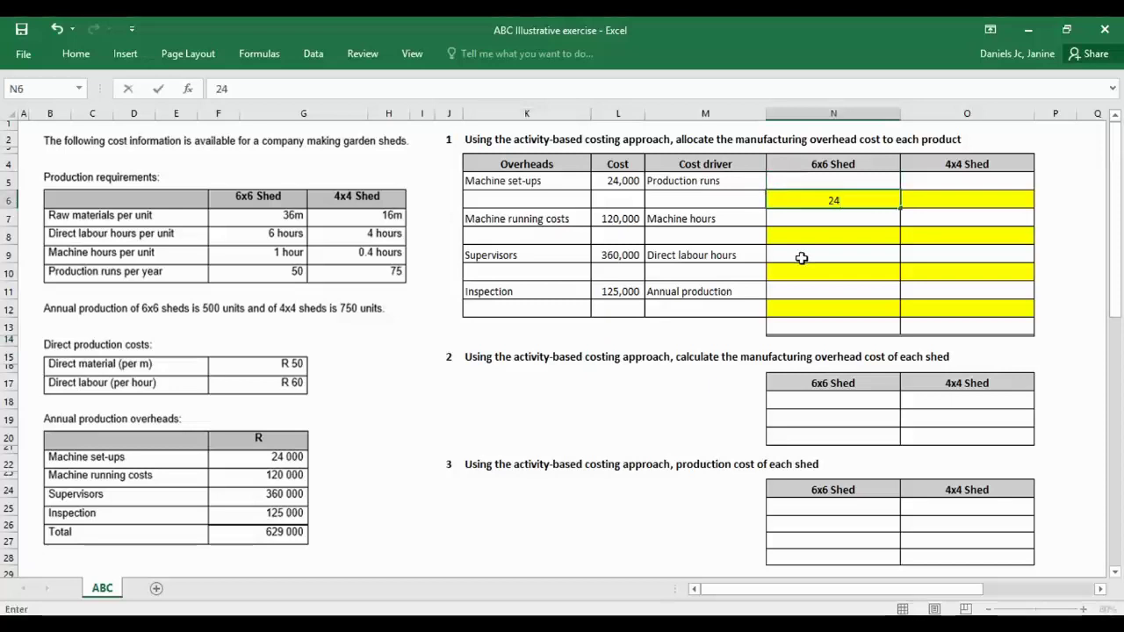
type(" 000")
type("x")
type("50")
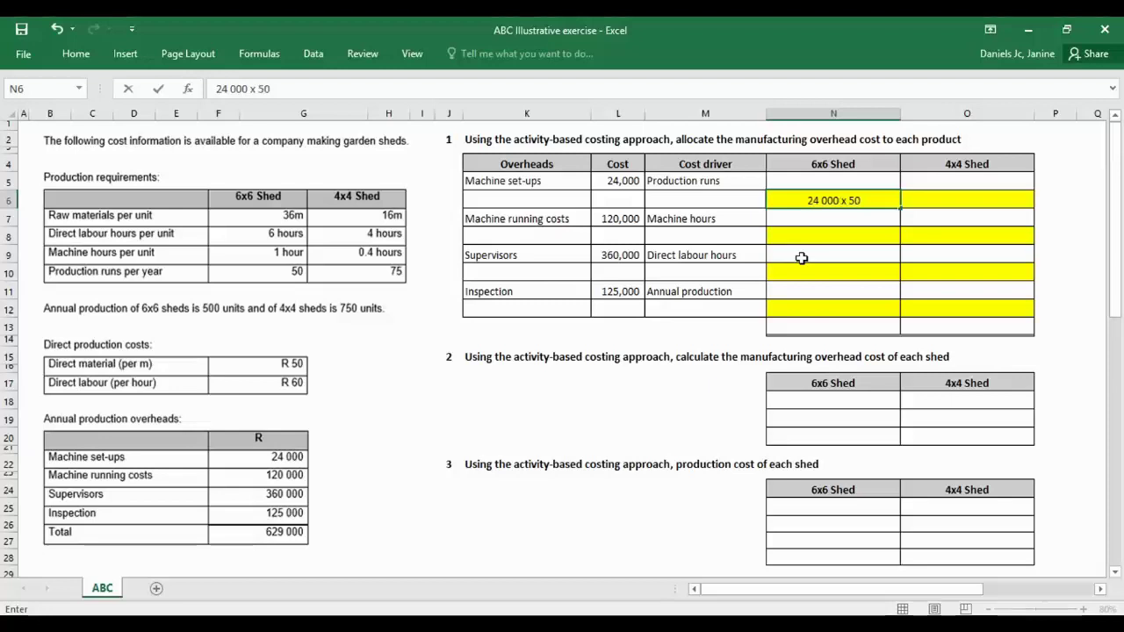
type("/125")
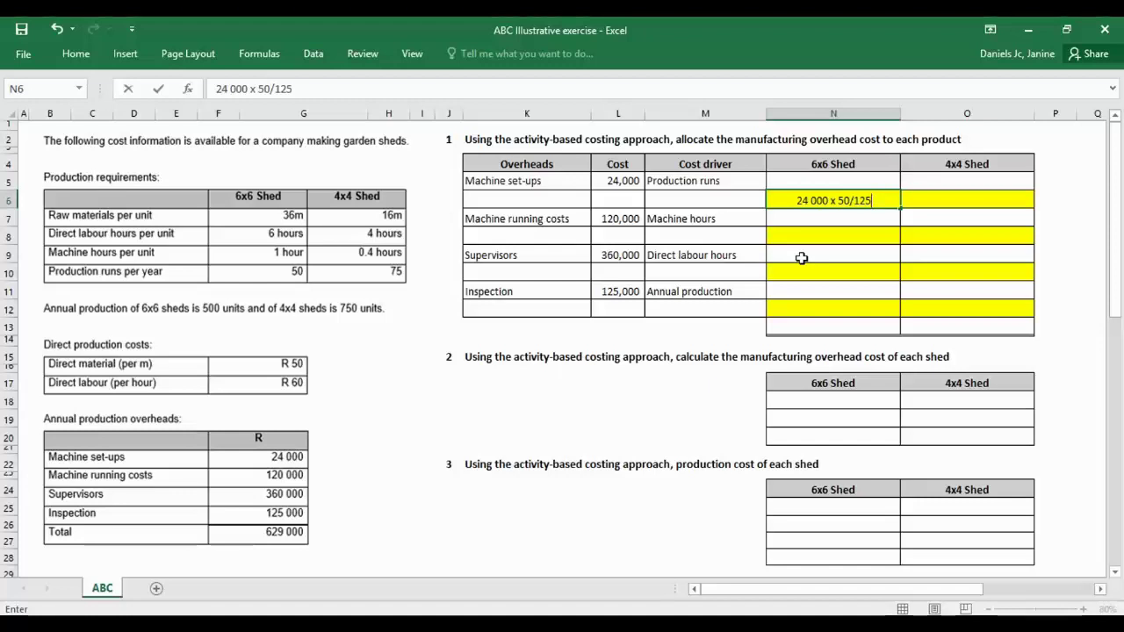
Calculate the 6x6 shed's machine set-ups allocation in N5 with the formula =24000*50/125.
key("Up")
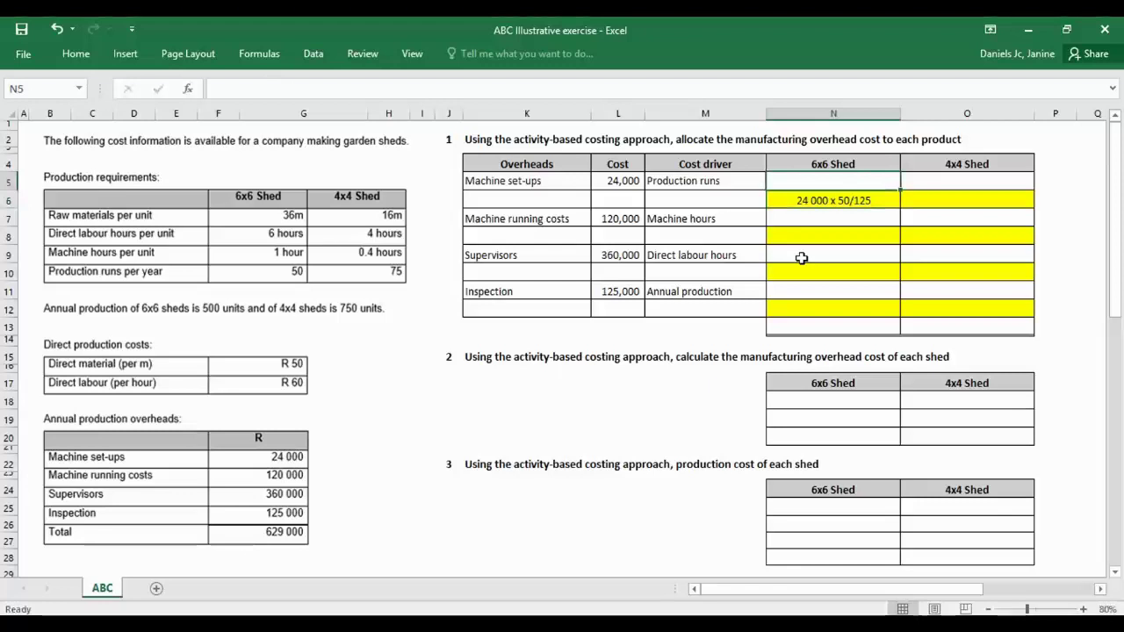
type("=2")
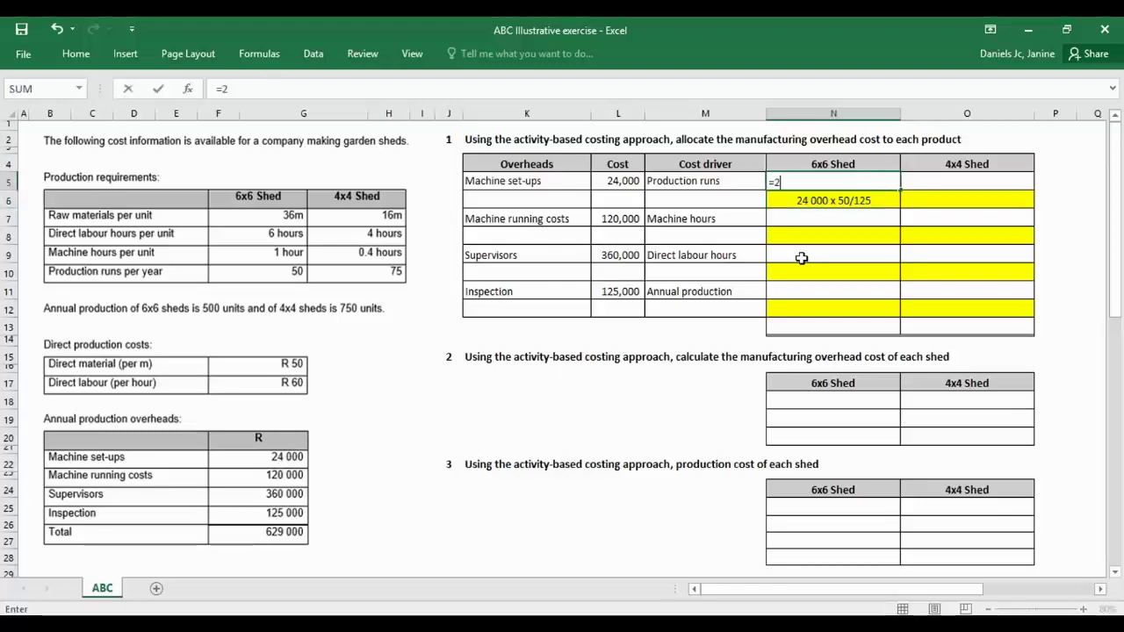
type("4000*50/1")
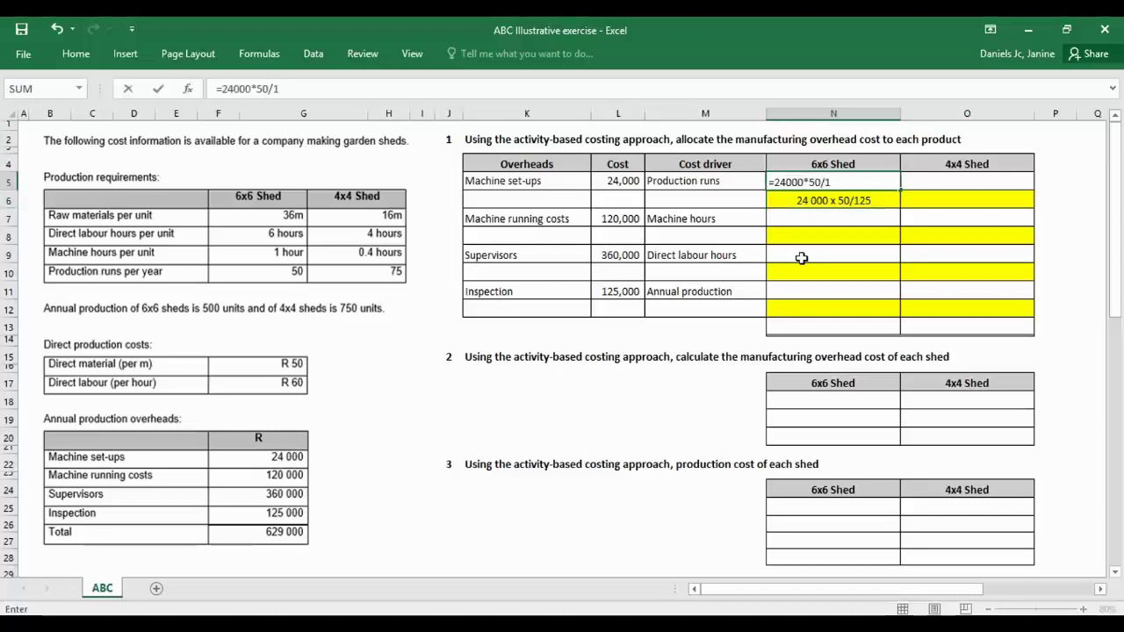
type("25")
key("Return")
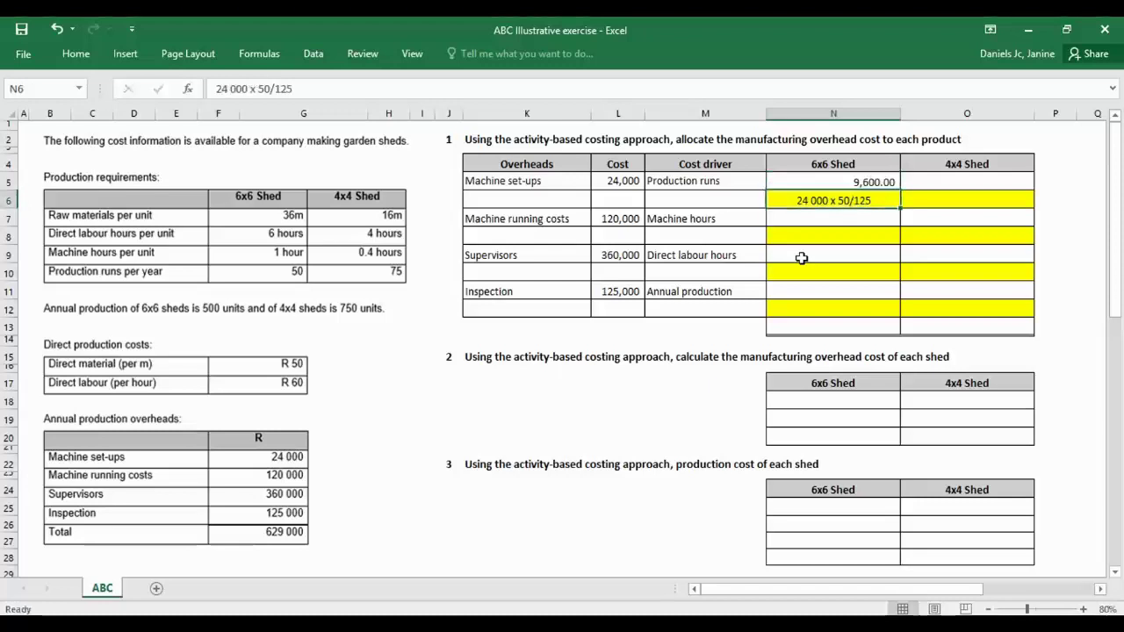
Enter the 4x4 shed's machine set-ups working, 24 000 x 75/125, in O6.
key("Right")
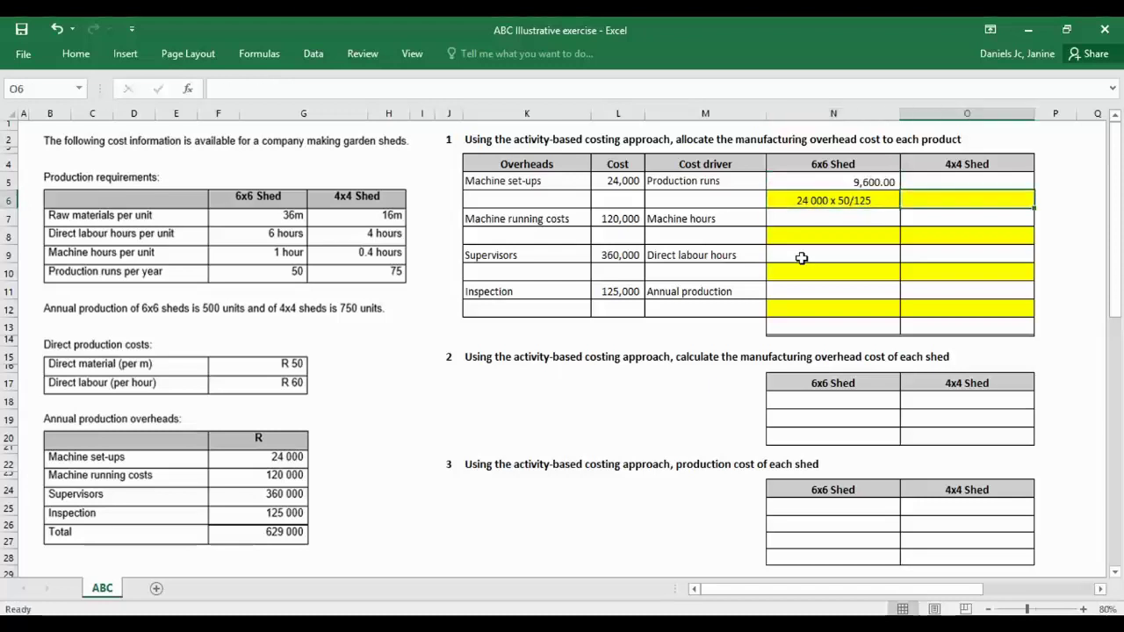
type("24")
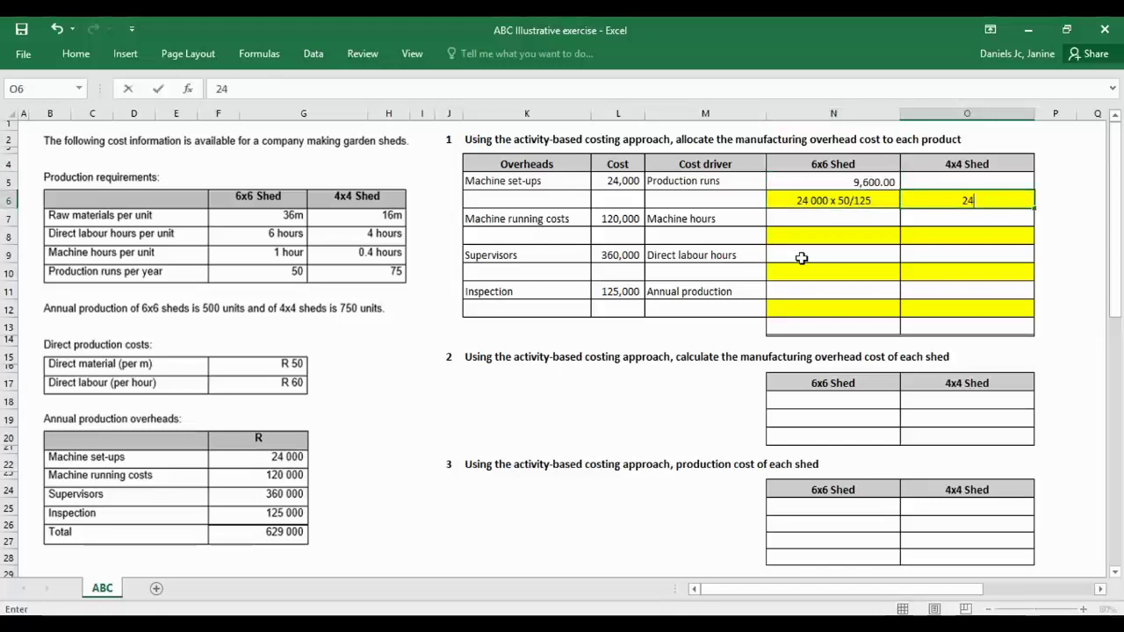
type(" 000 x")
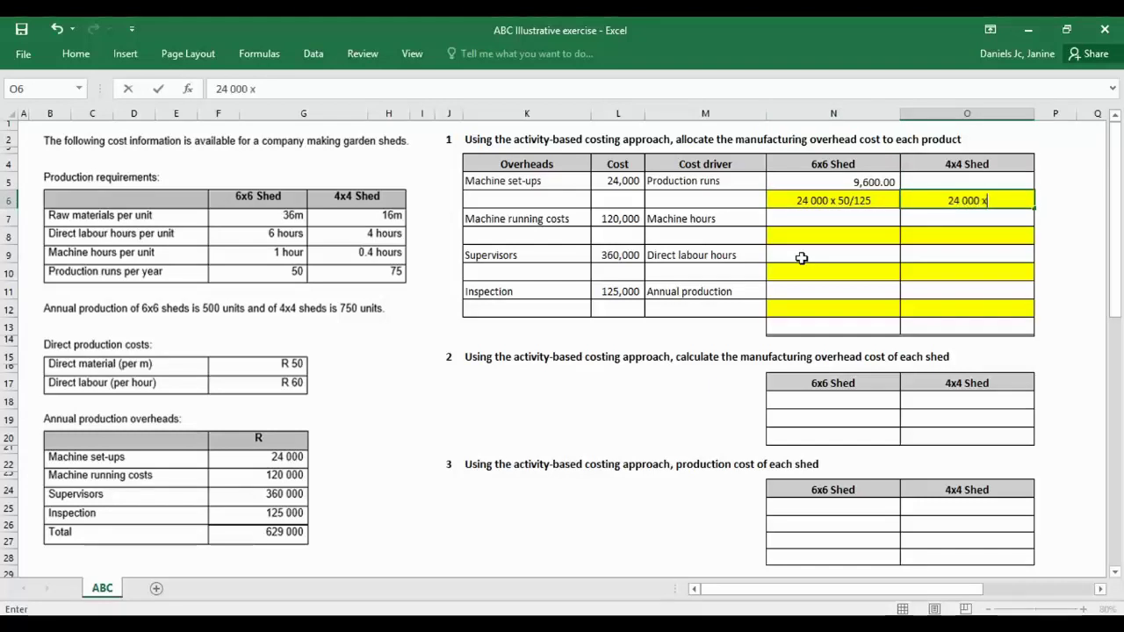
type(" 75/125")
Calculate the 4x4 shed's machine set-ups allocation in O5 with =24000*75/125 and check the sum of N5:O5.
key("Up")
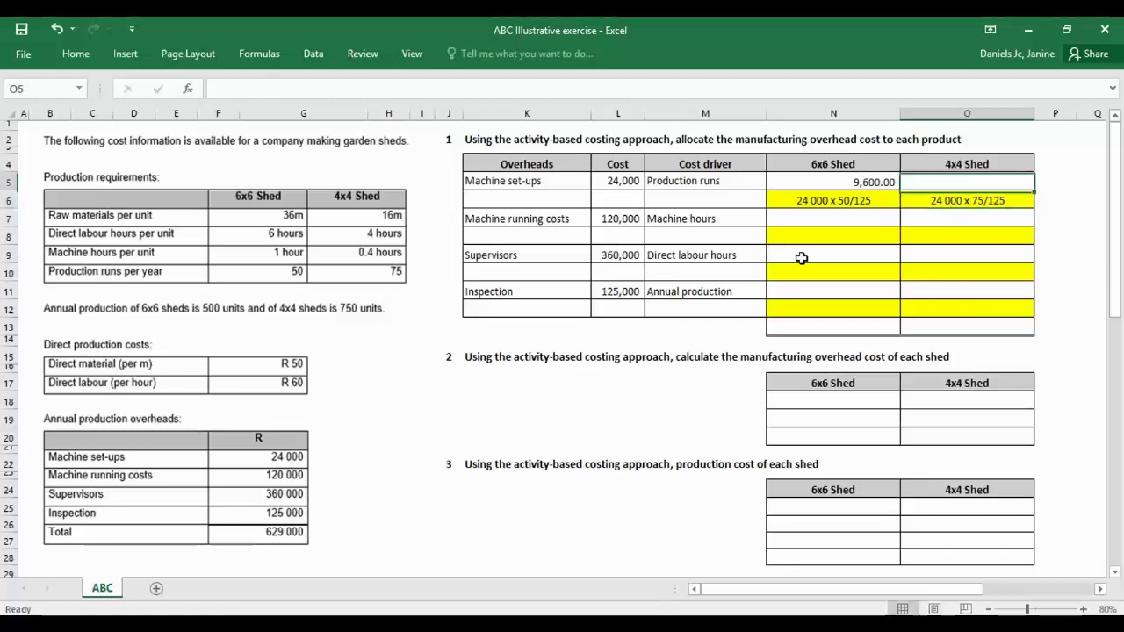
type("=")
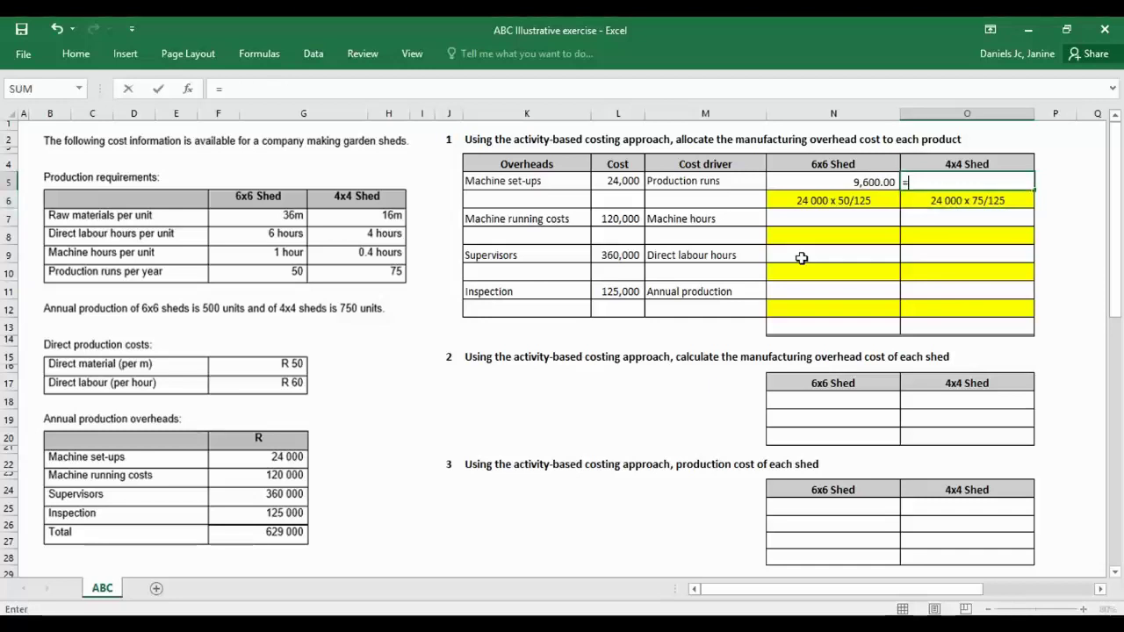
type("24000*75/125")
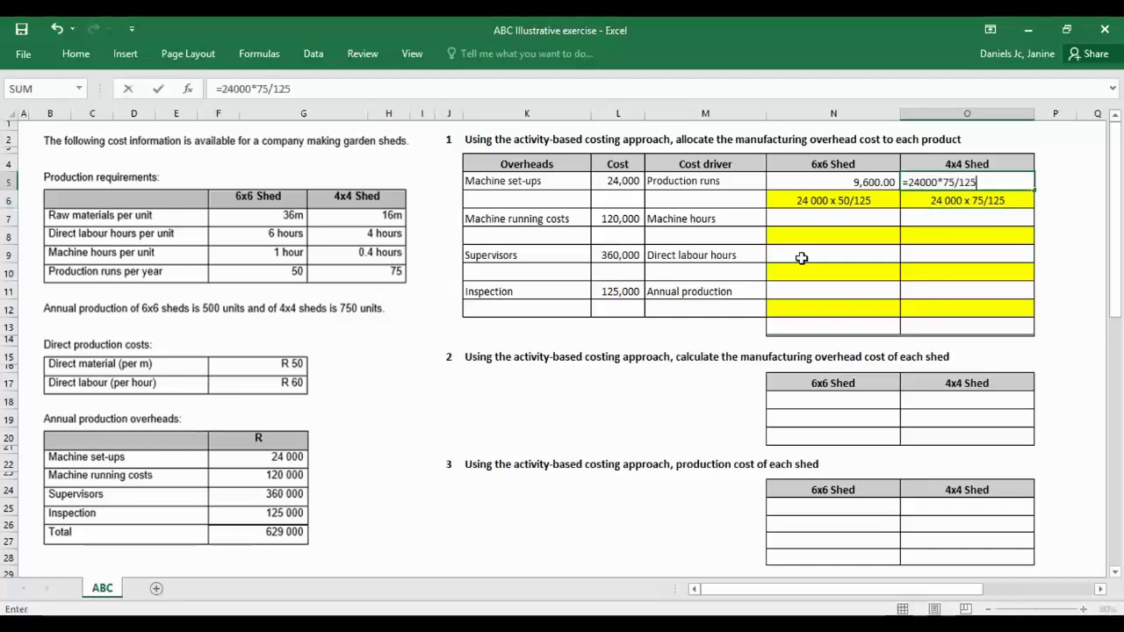
key("Return")
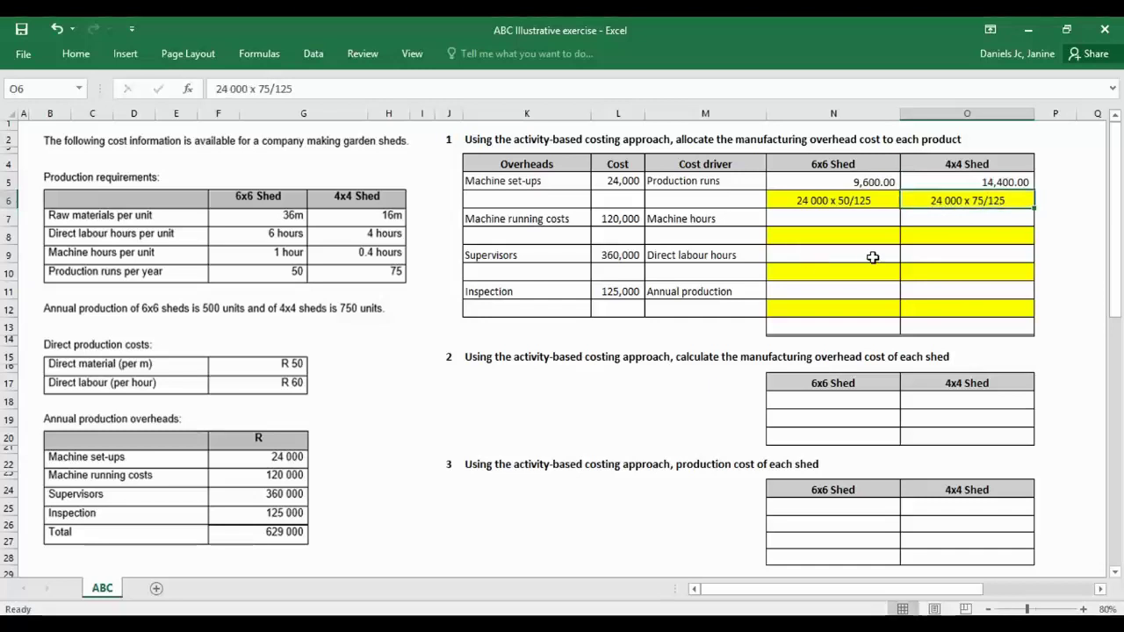
left_click(890, 254)
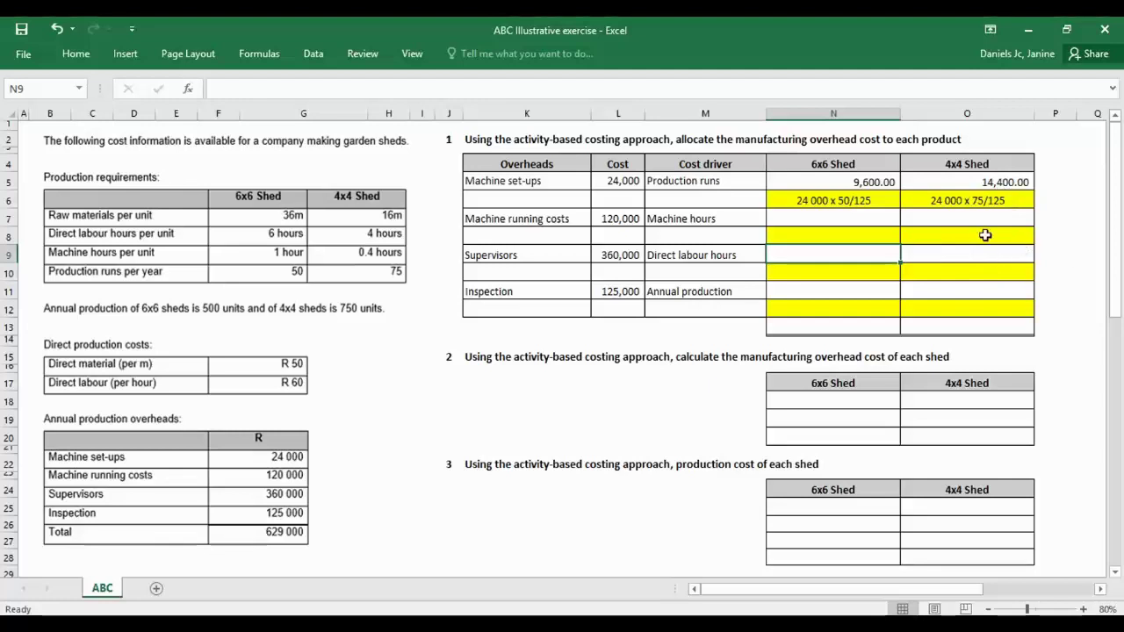
left_click_drag(886, 182, 917, 180)
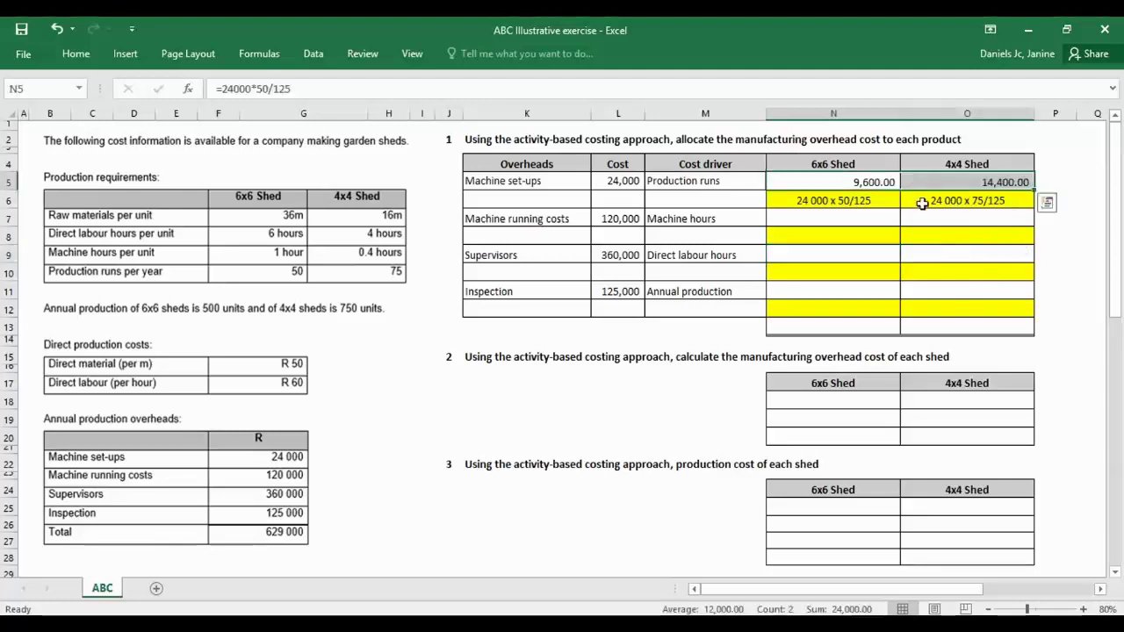
Enter the first part of the 6x6 shed's machine running costs working, 120 000 x (1 x 500), in N8.
left_click(936, 221)
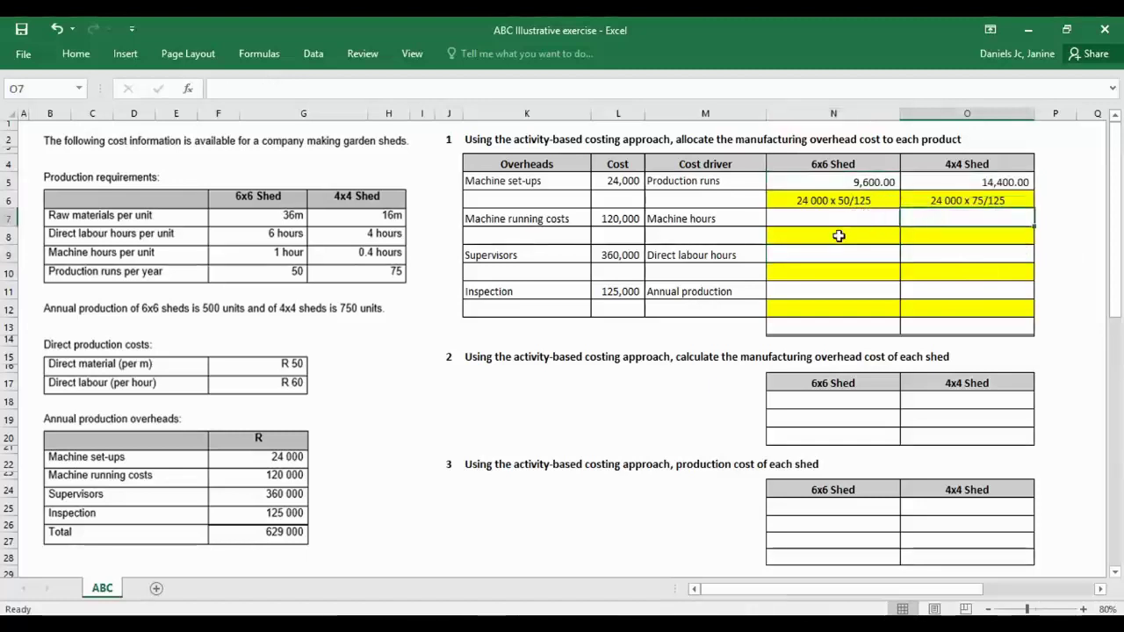
left_click(841, 232)
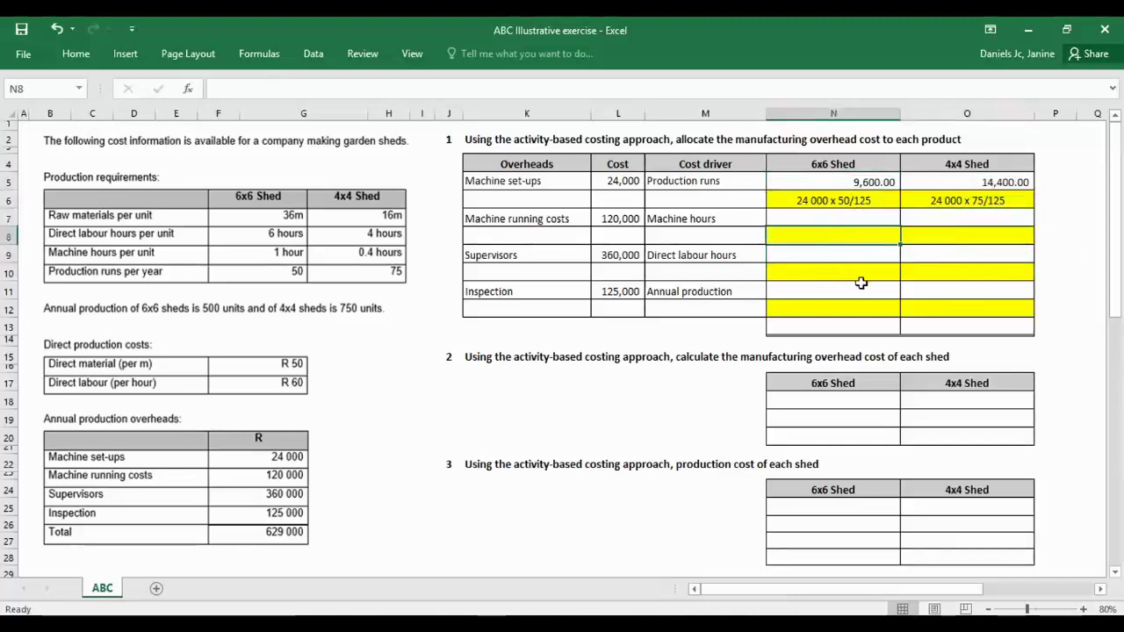
type("120")
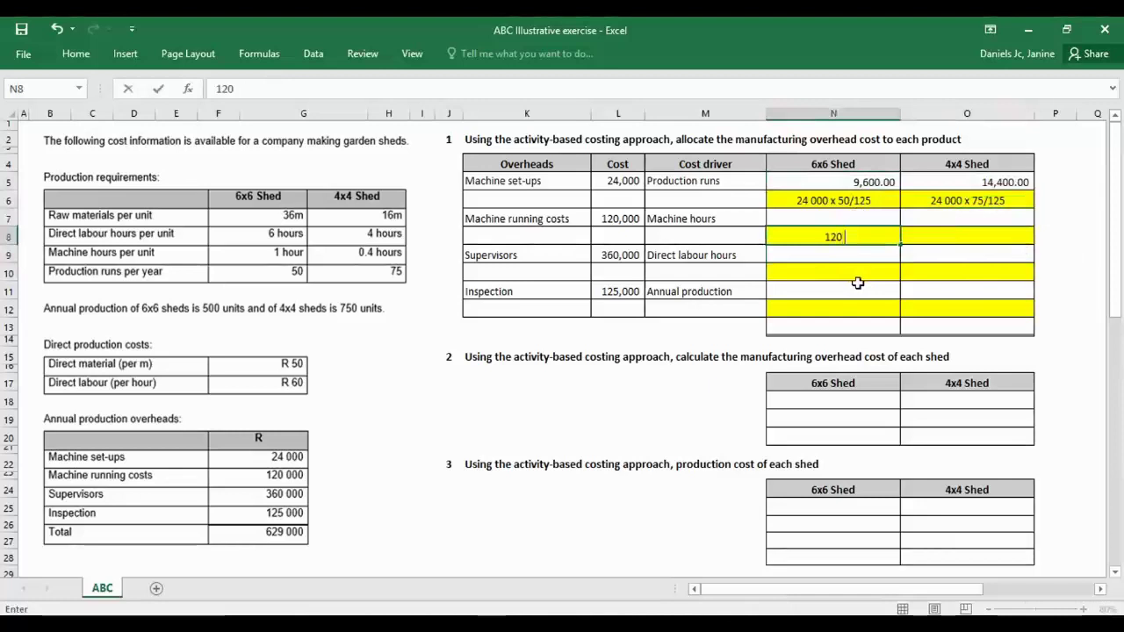
type(" 000")
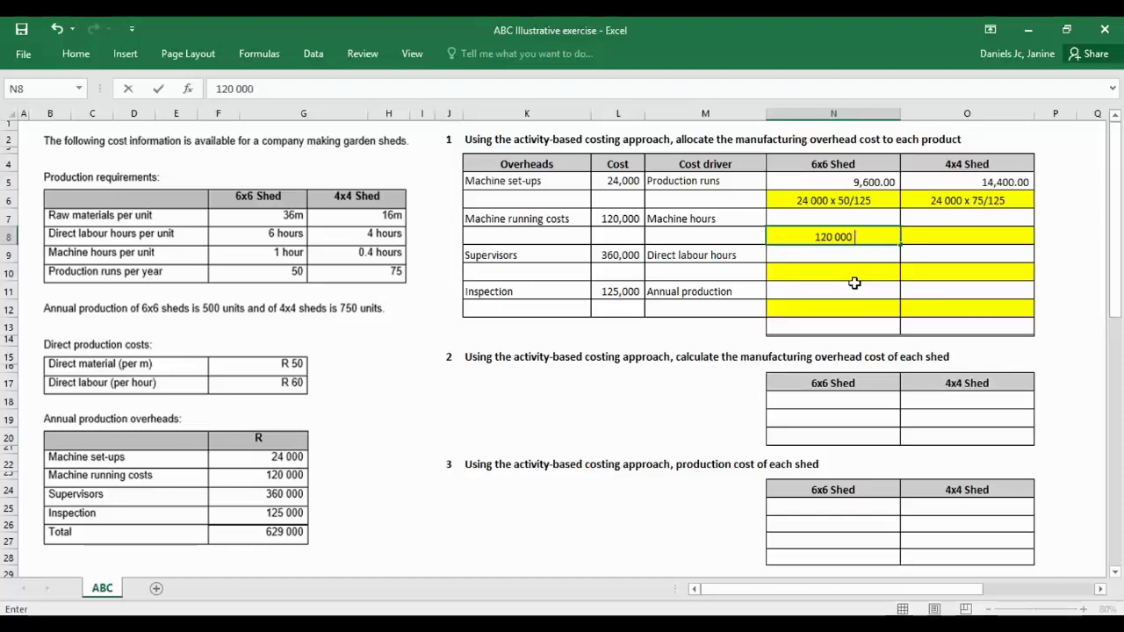
type("x")
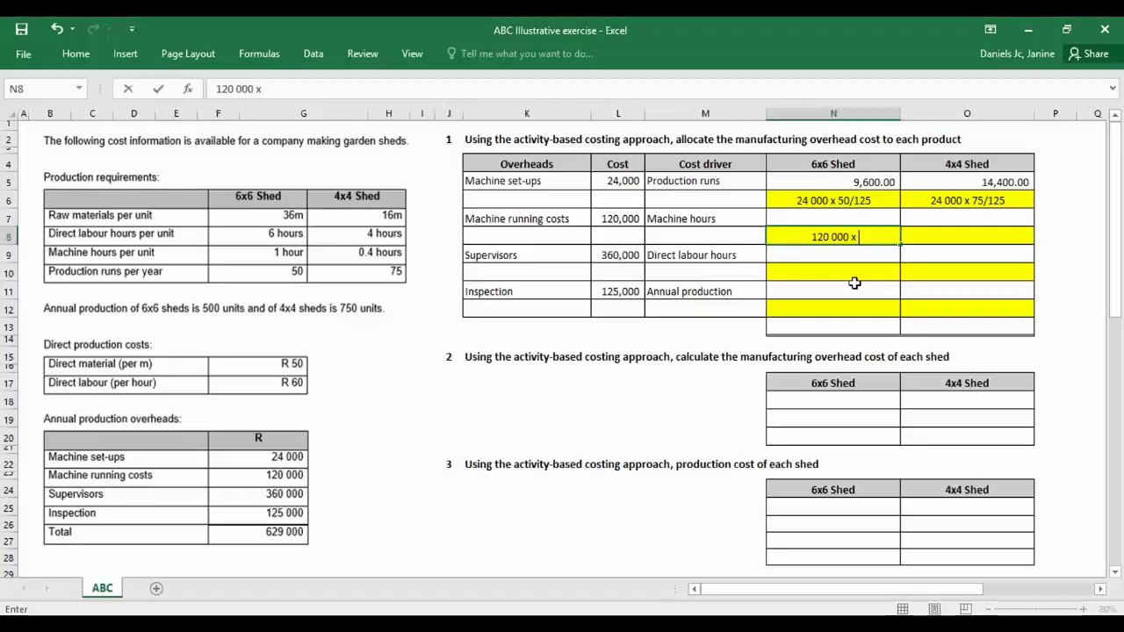
type("(1 x")
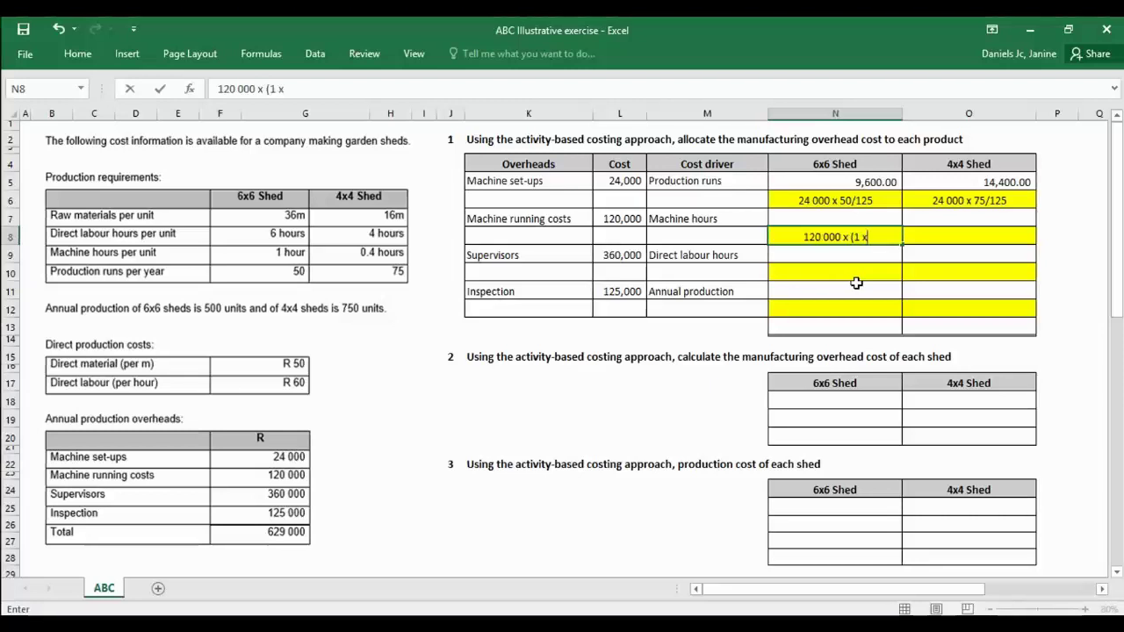
type(" 500")
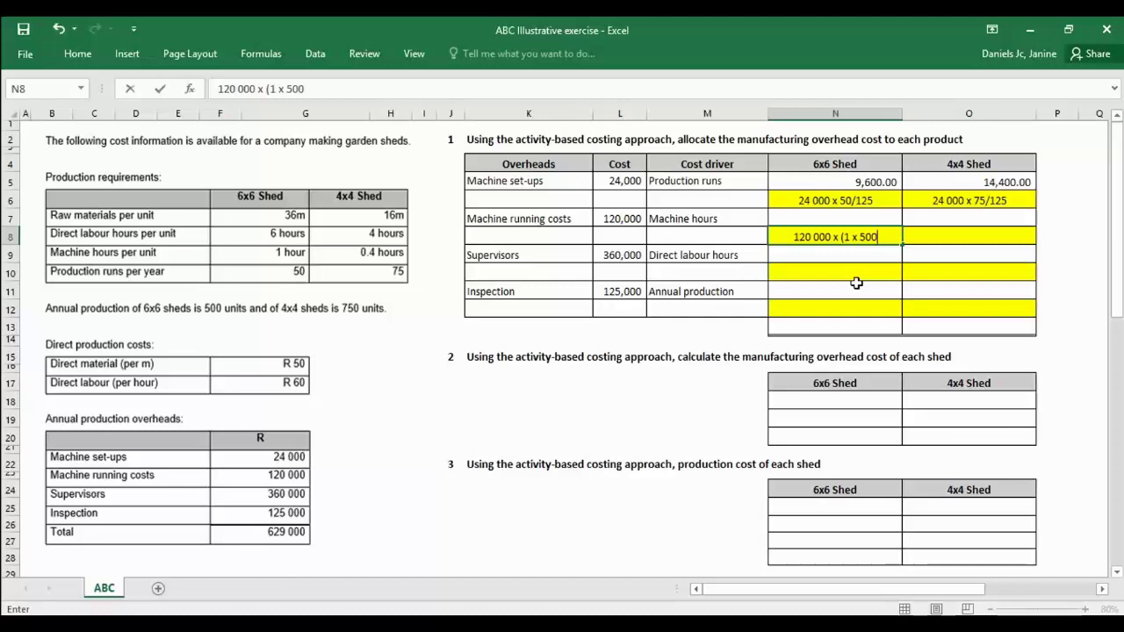
type(")")
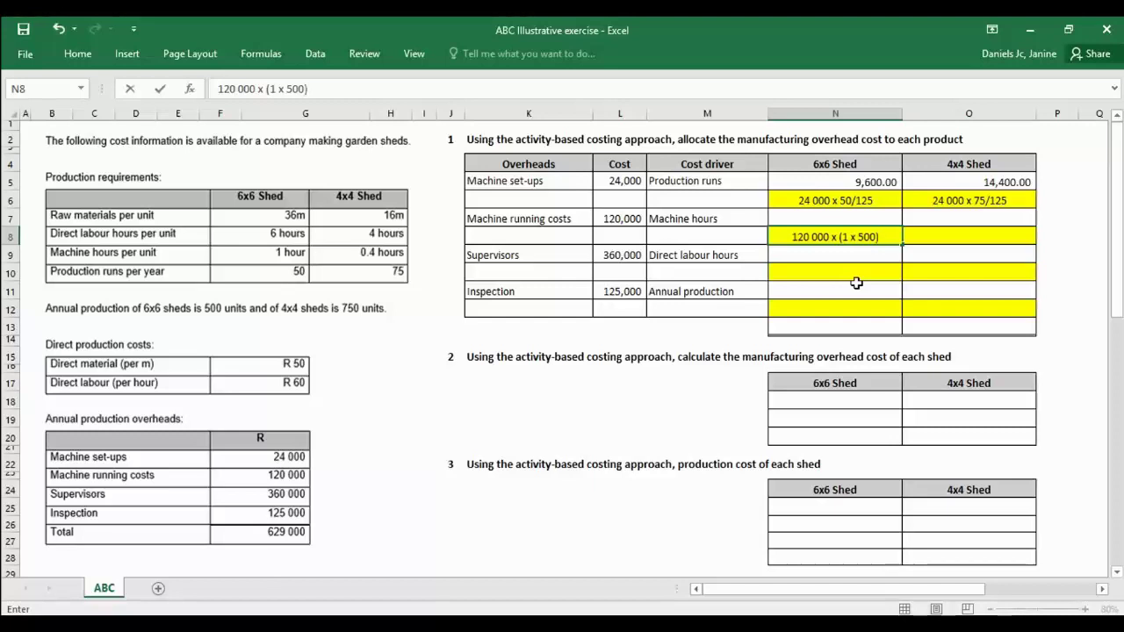
Insert three blank rows above the question 2 heading, starting at row 15.
left_click(8, 360)
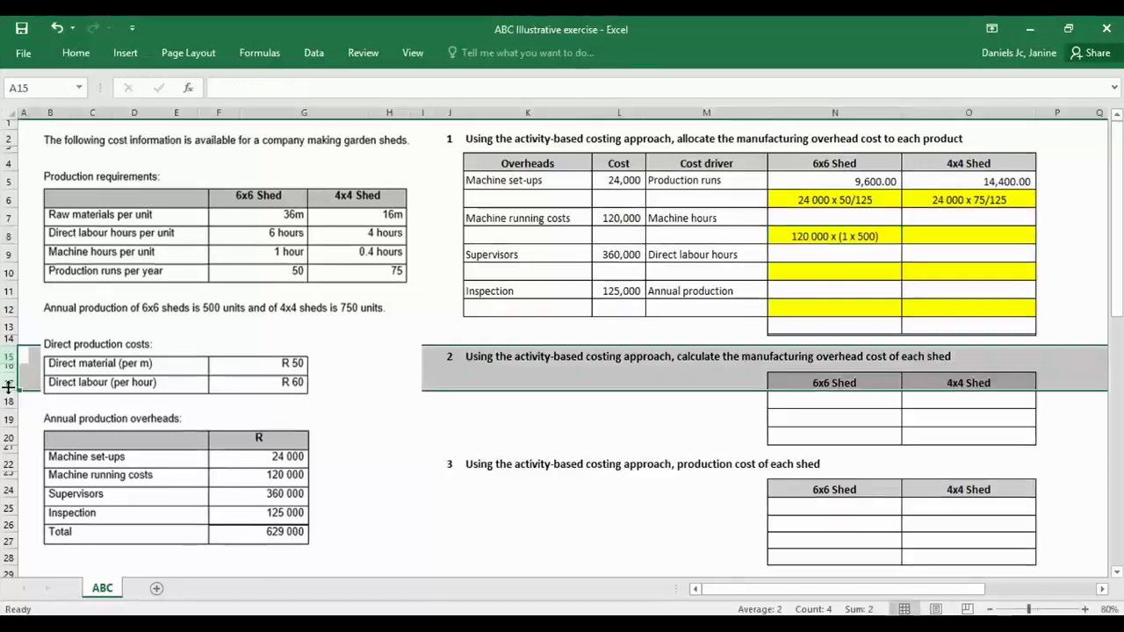
right_click(7, 360)
left_click(56, 257)
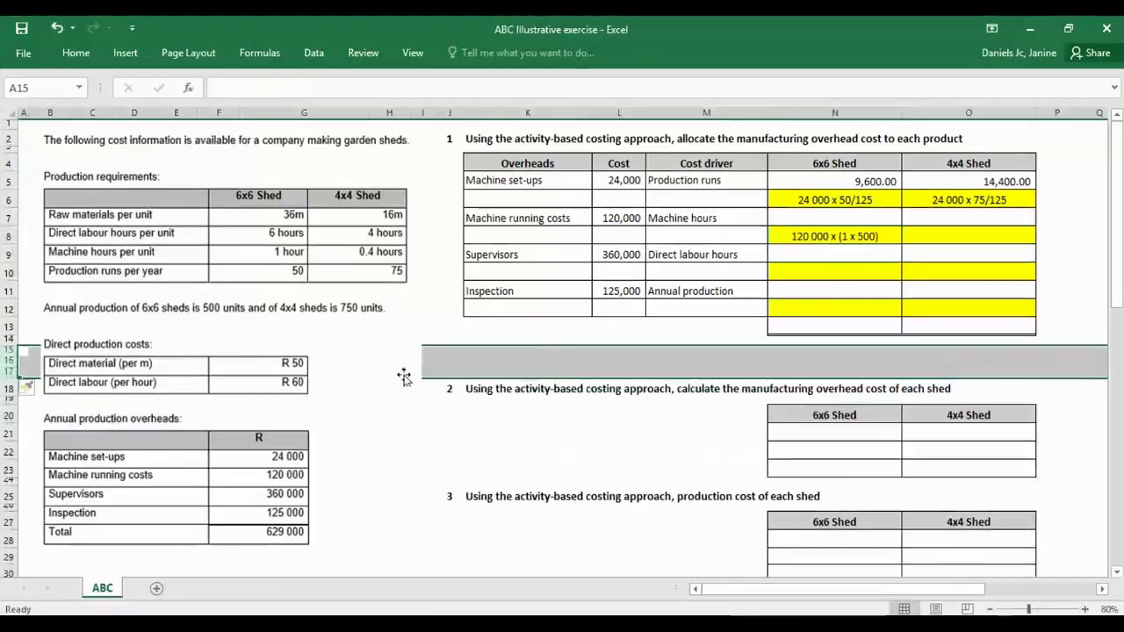
left_click(486, 353)
left_click(488, 362)
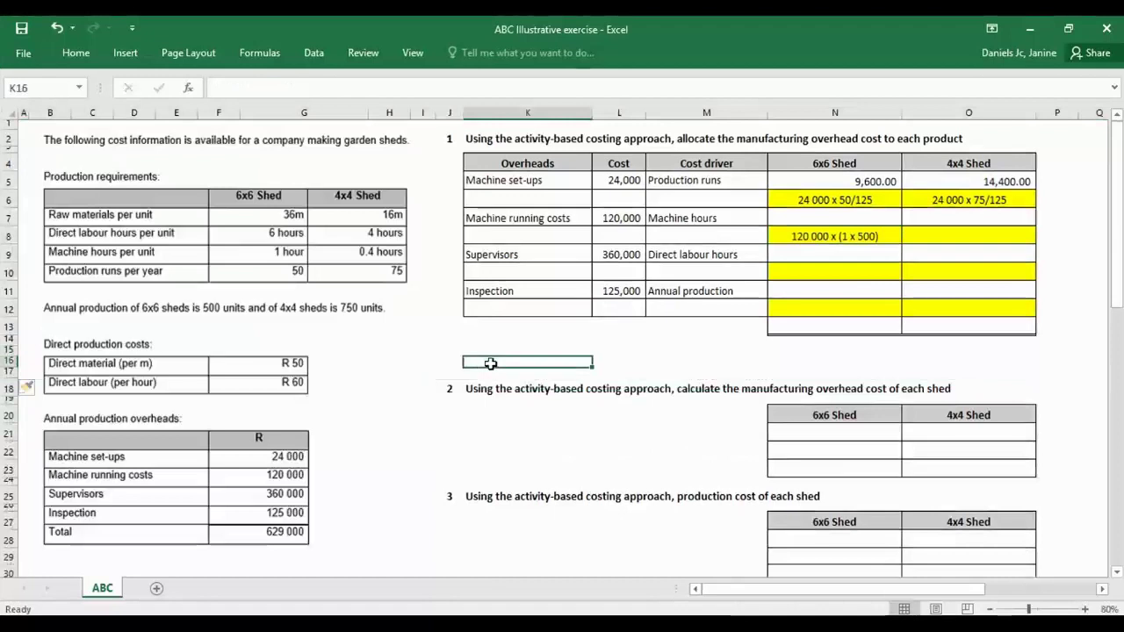
Increase the heights of rows 14 and 15 and enter the label "Machine hours reuired:" in K14.
left_click_drag(9, 347, 9, 362)
left_click(489, 357)
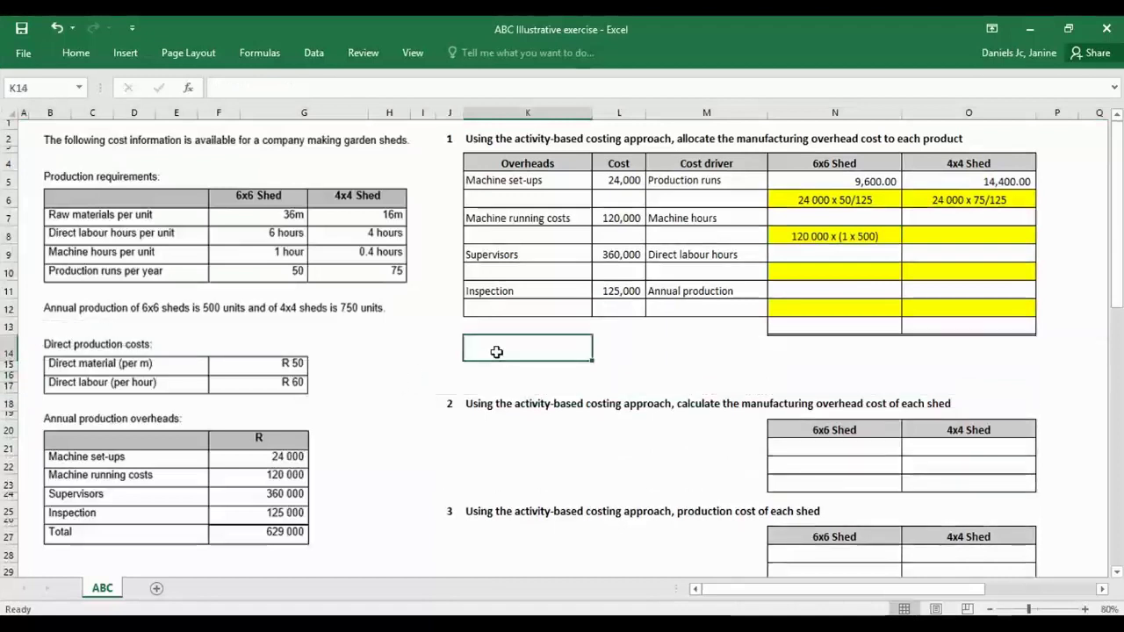
type("Mac")
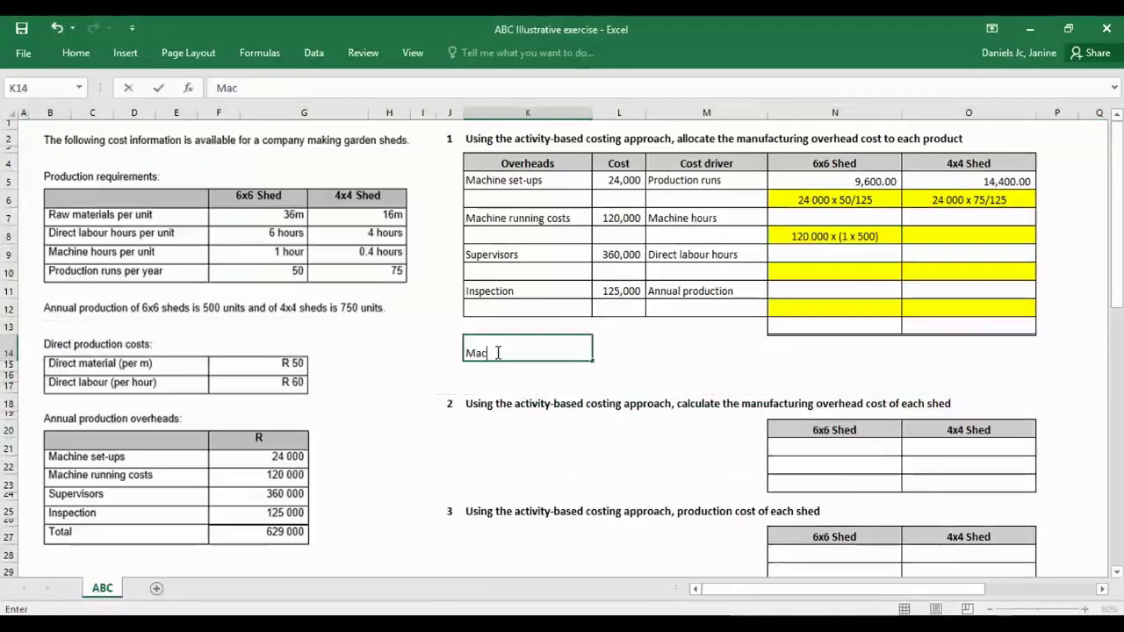
type("hine hours reu")
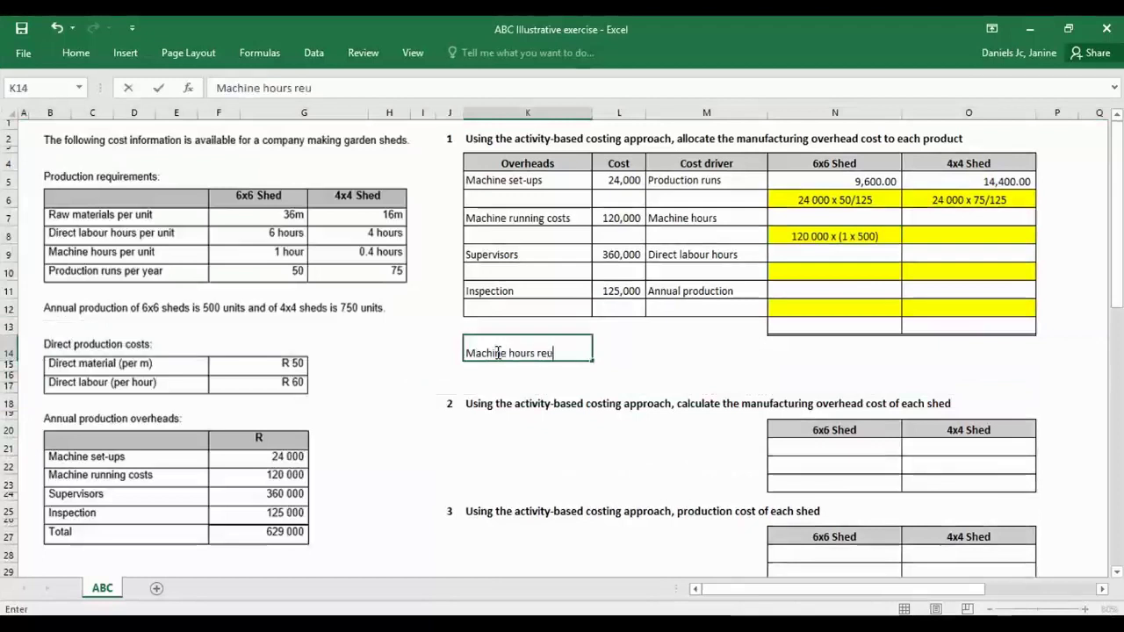
type("ired:")
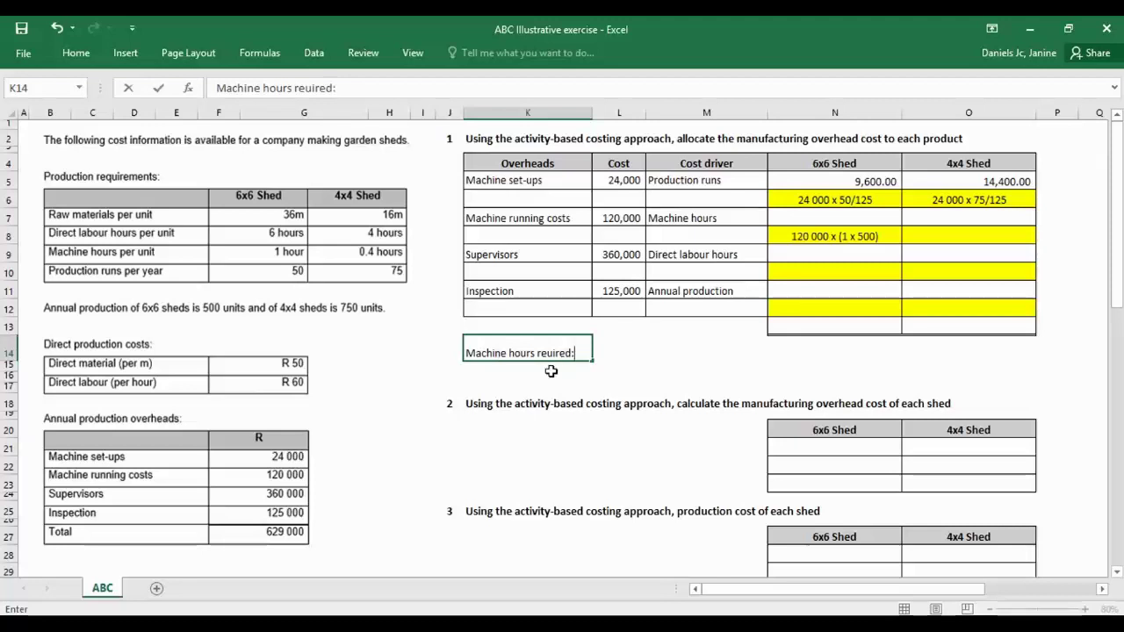
key("Return")
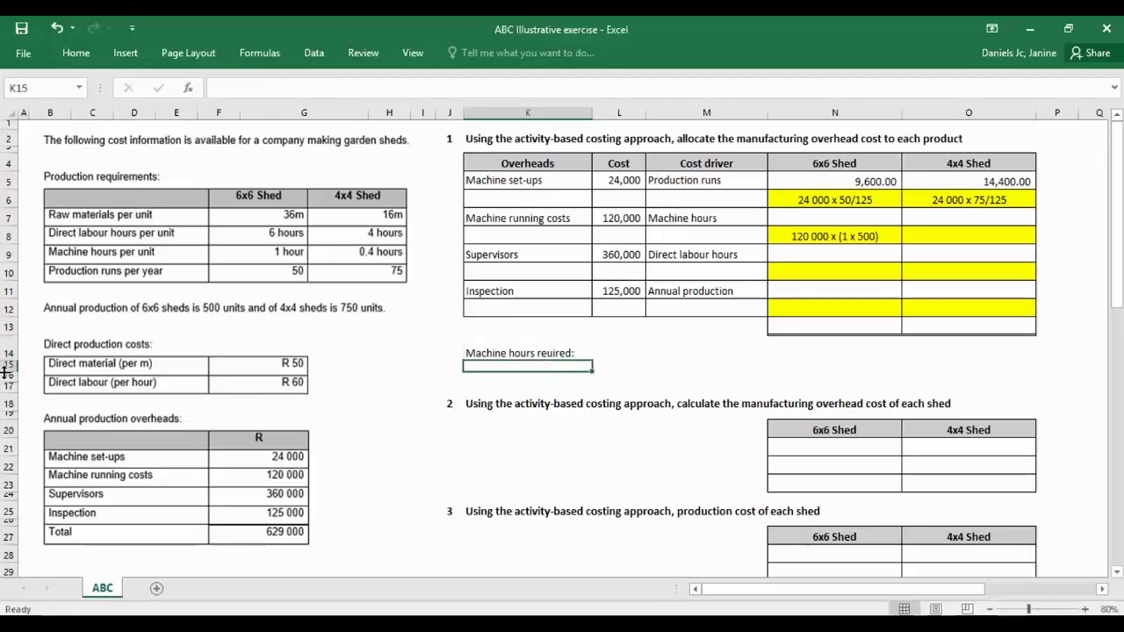
left_click_drag(5, 372, 4, 380)
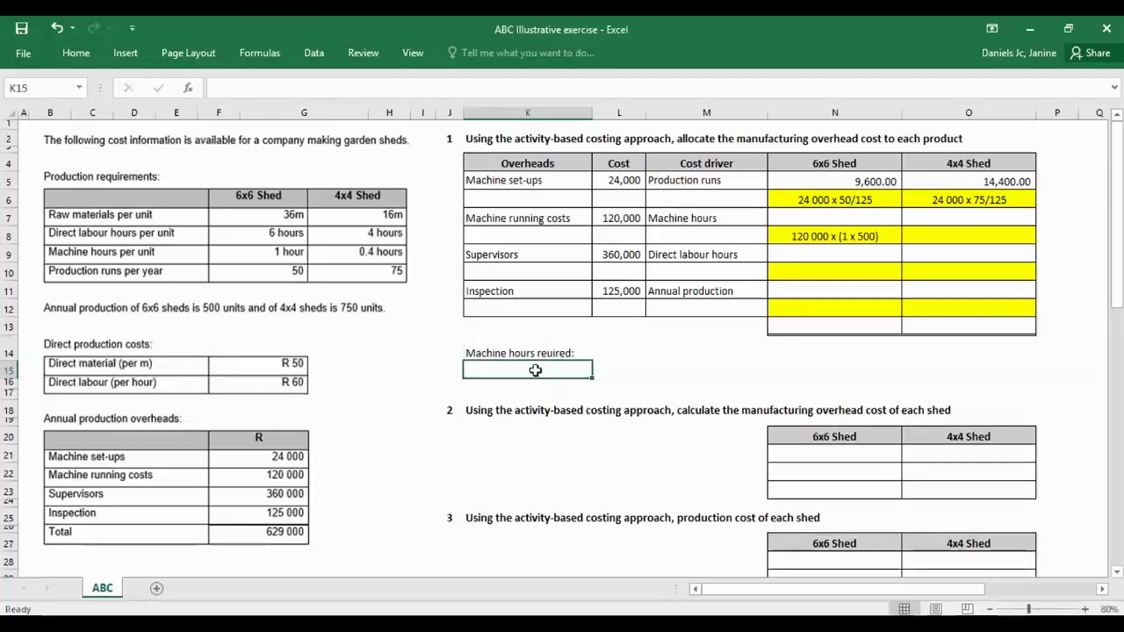
Enter the label "6x6 Shed:" in K15 and slightly increase the height of row 16.
type("6")
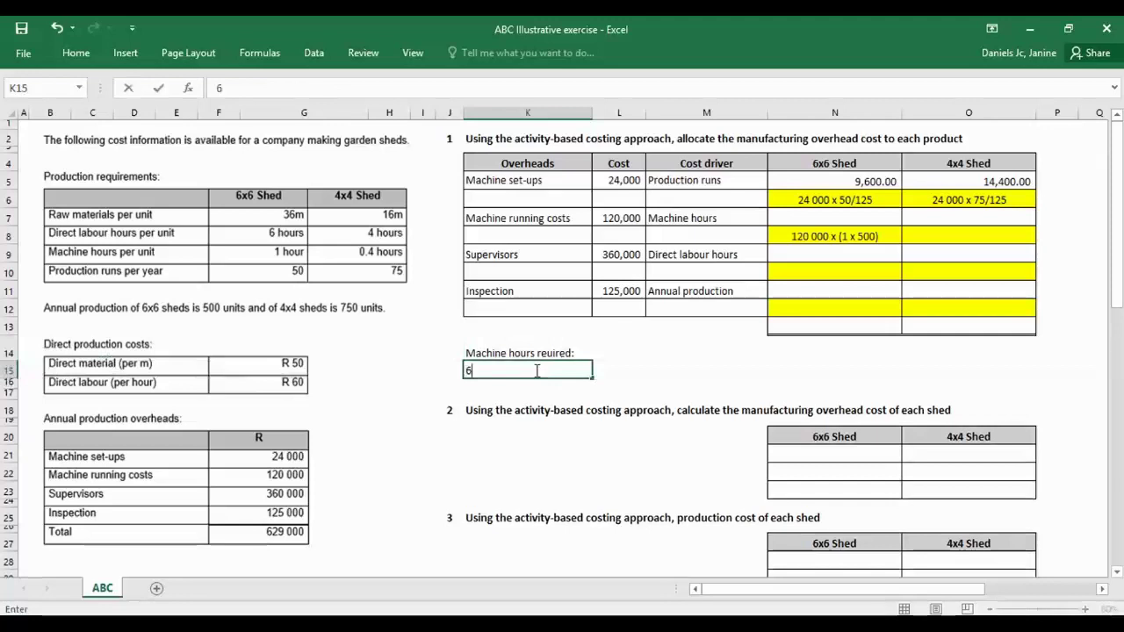
type("x6 Shed:")
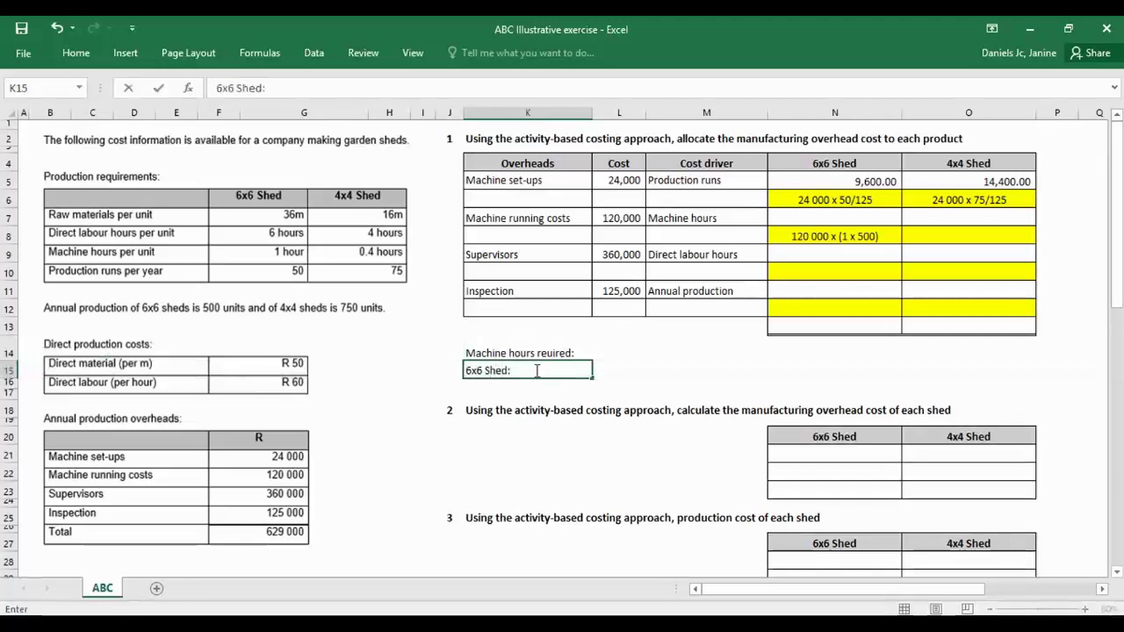
key("Return")
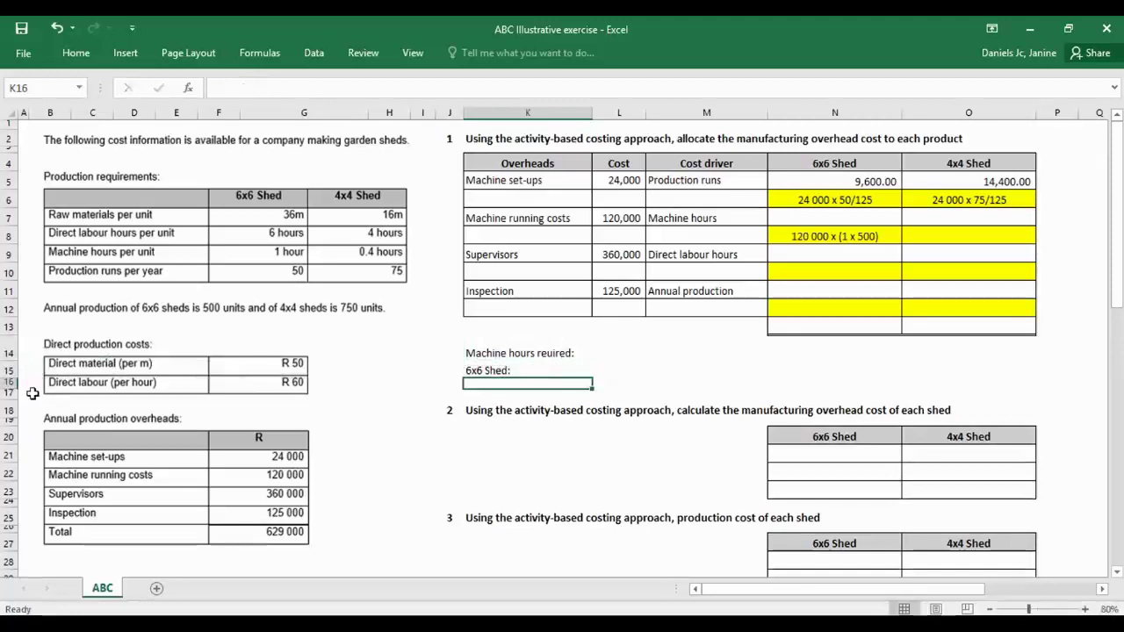
left_click_drag(12, 387, 12, 394)
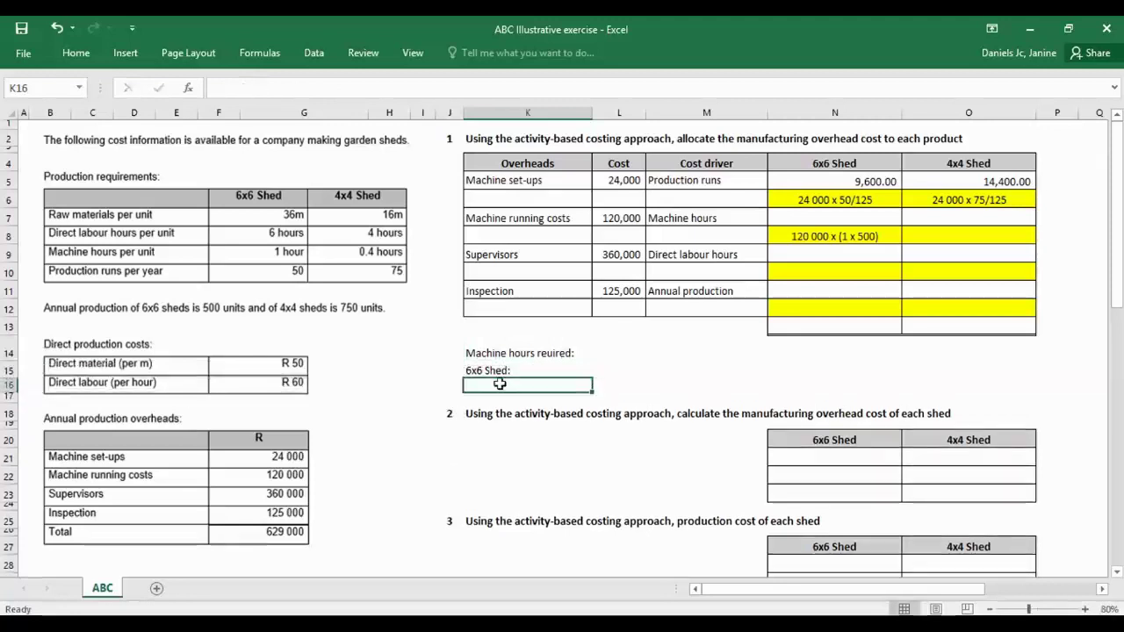
Enter the label "4x4 Shed:" in K16, including its closing colon.
type("4x4 ")
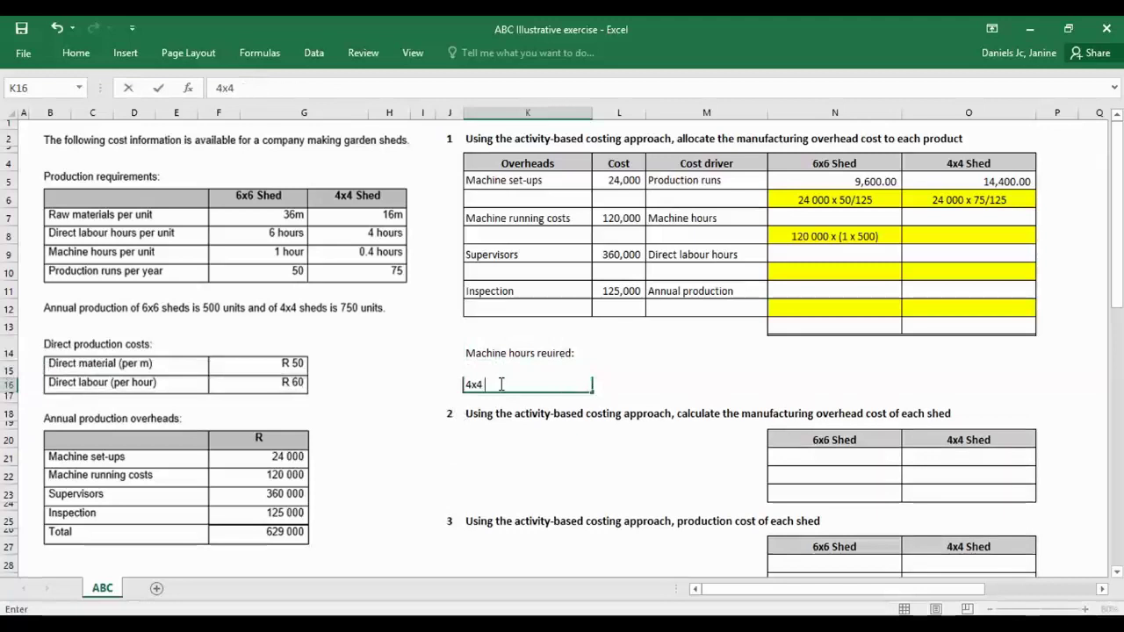
type("Shed")
key("Return")
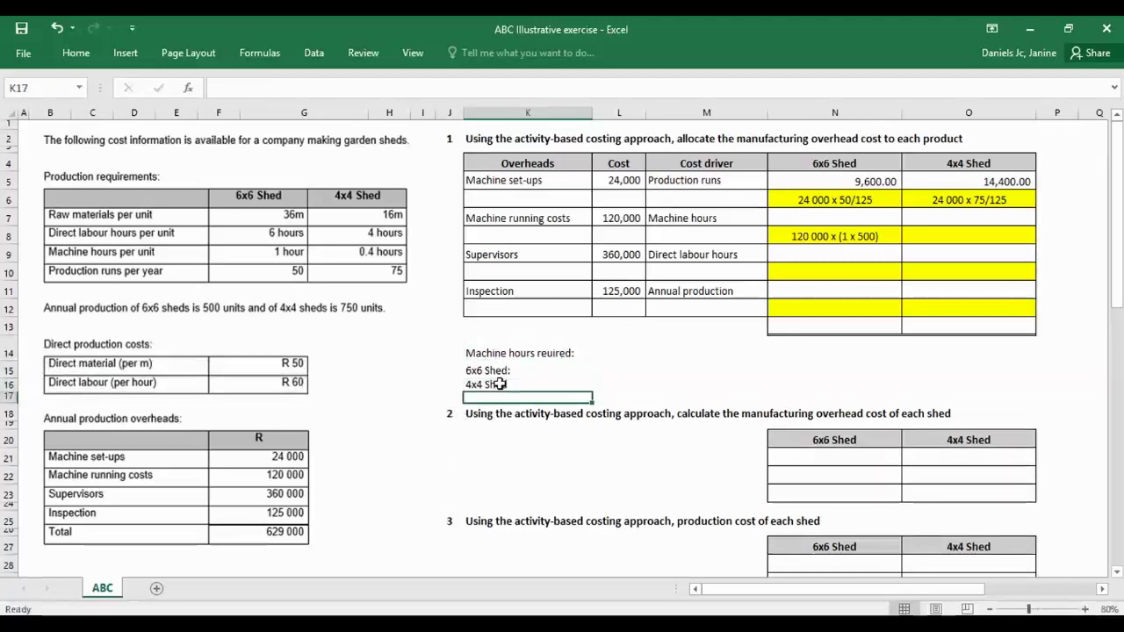
left_click(512, 387)
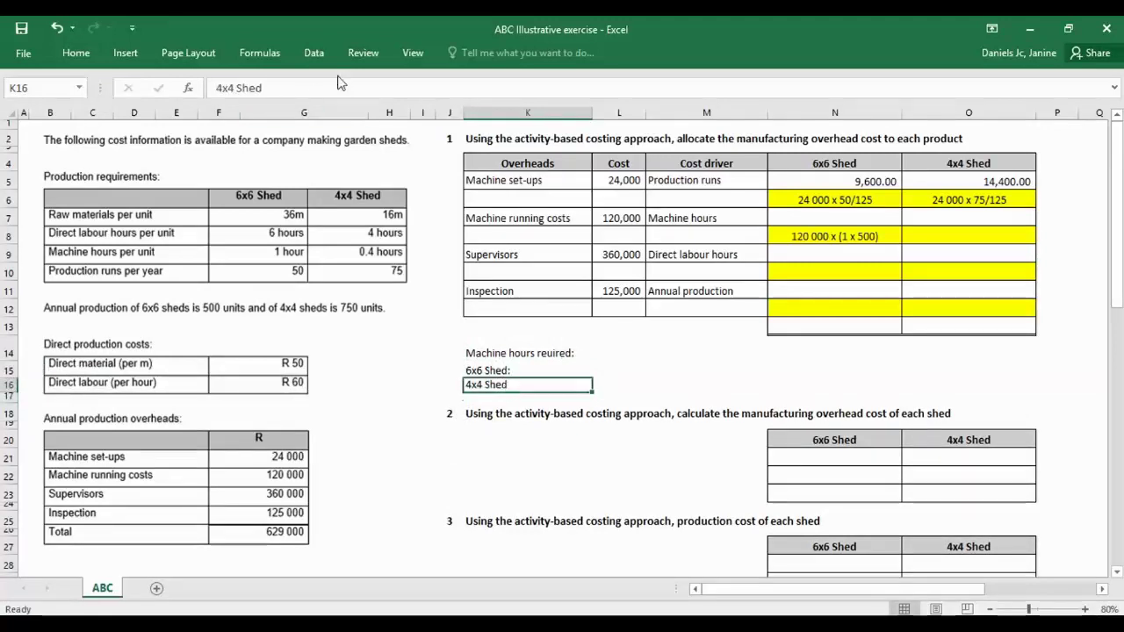
left_click(313, 93)
type("\"")
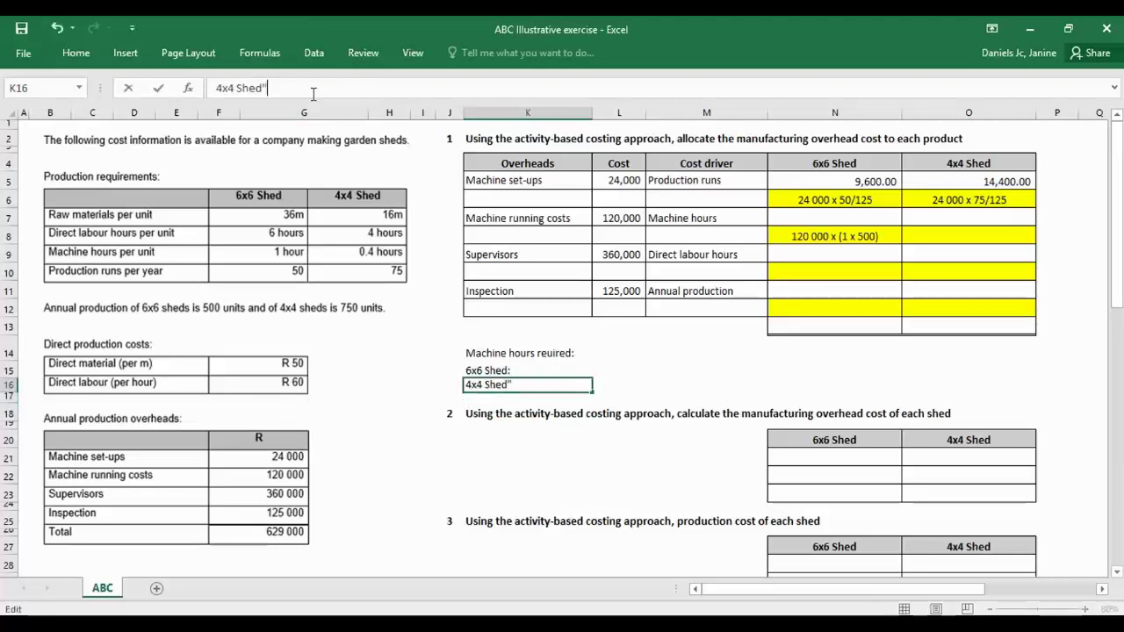
key("BackSpace")
type(":")
key("Return")
Extend the 6x6 shed label in K15 with the working (1 hr x 500 units).
key("Up")
key("Up")
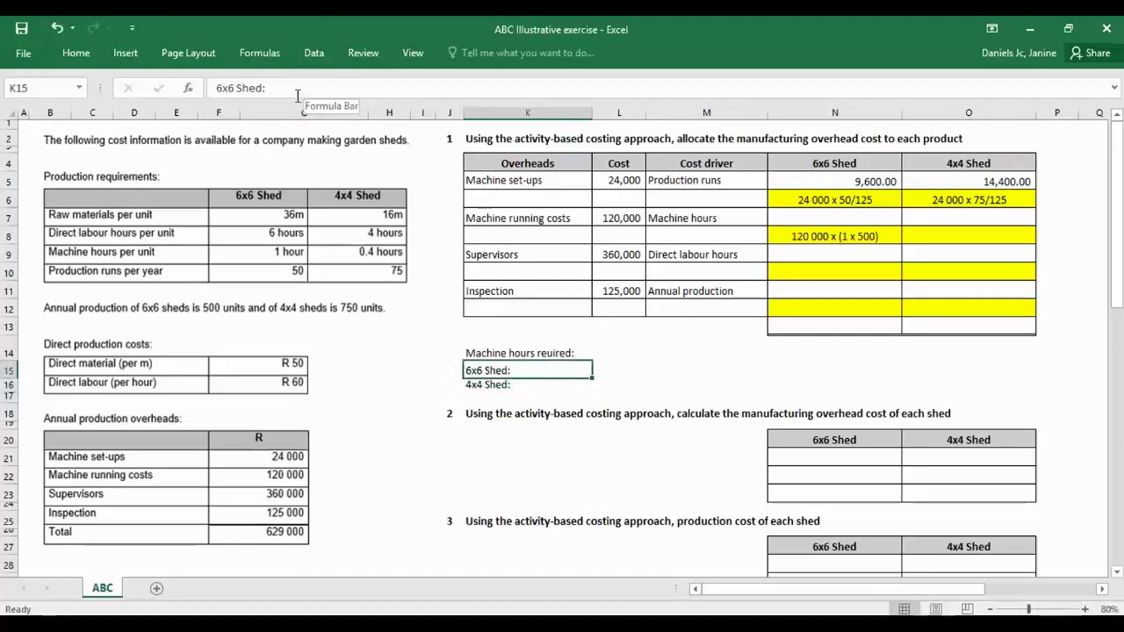
left_click(296, 94)
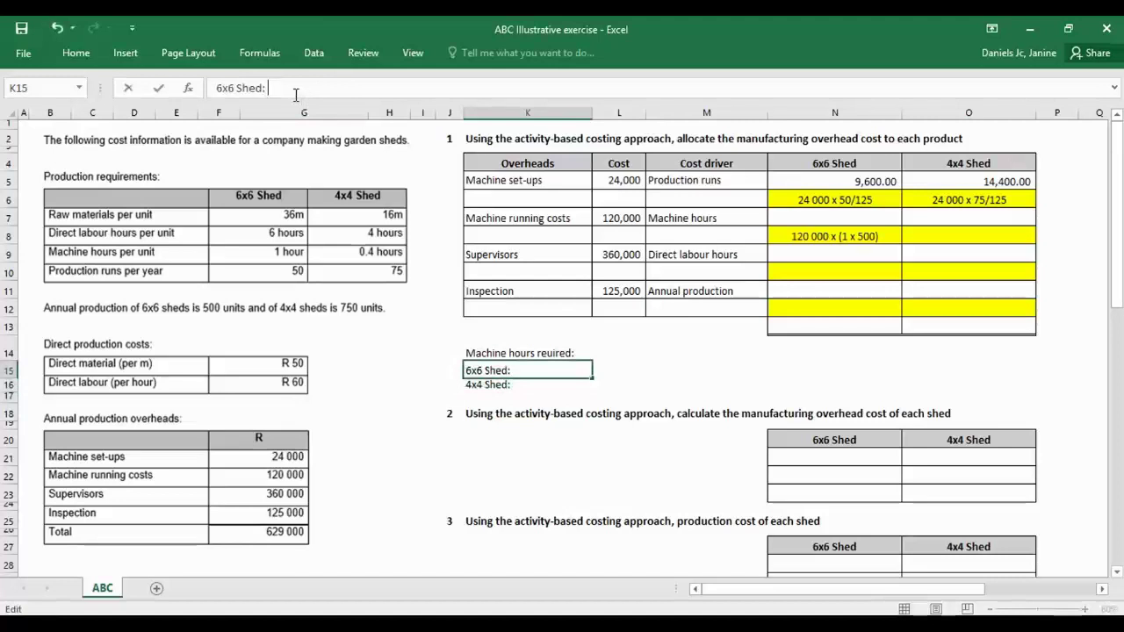
type("(1 hr x 50")
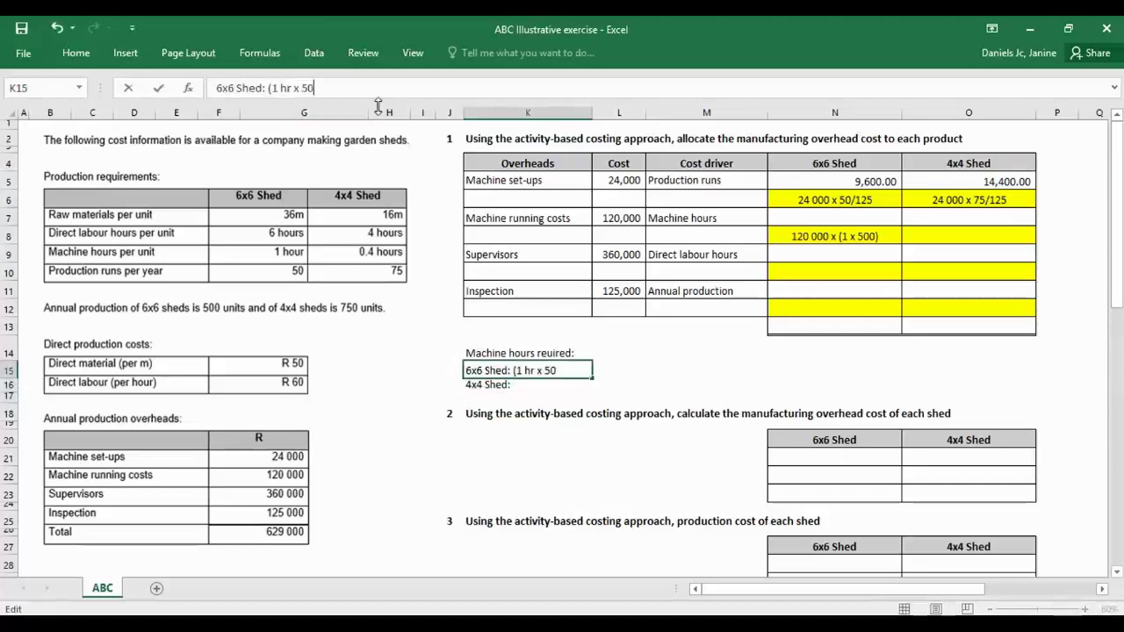
type("0 units)")
key("ctrl+Return")
Enter the 6x6 shed's machine hours as 500 in L15 with the unit "hours" in M15.
key("Down")
key("Up")
key("Right")
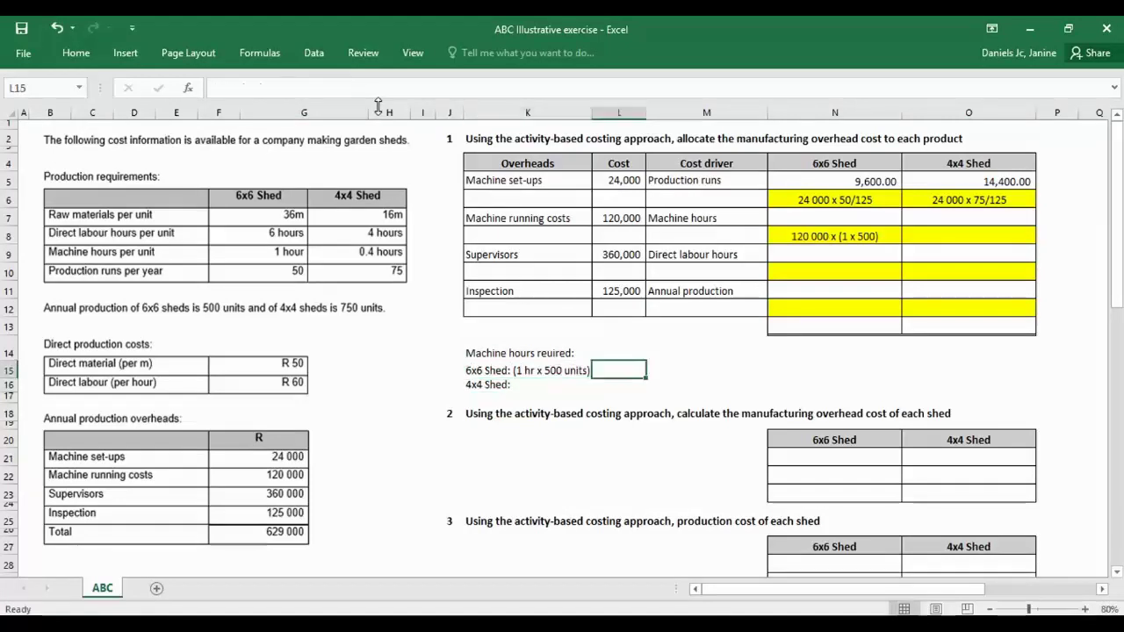
type("500")
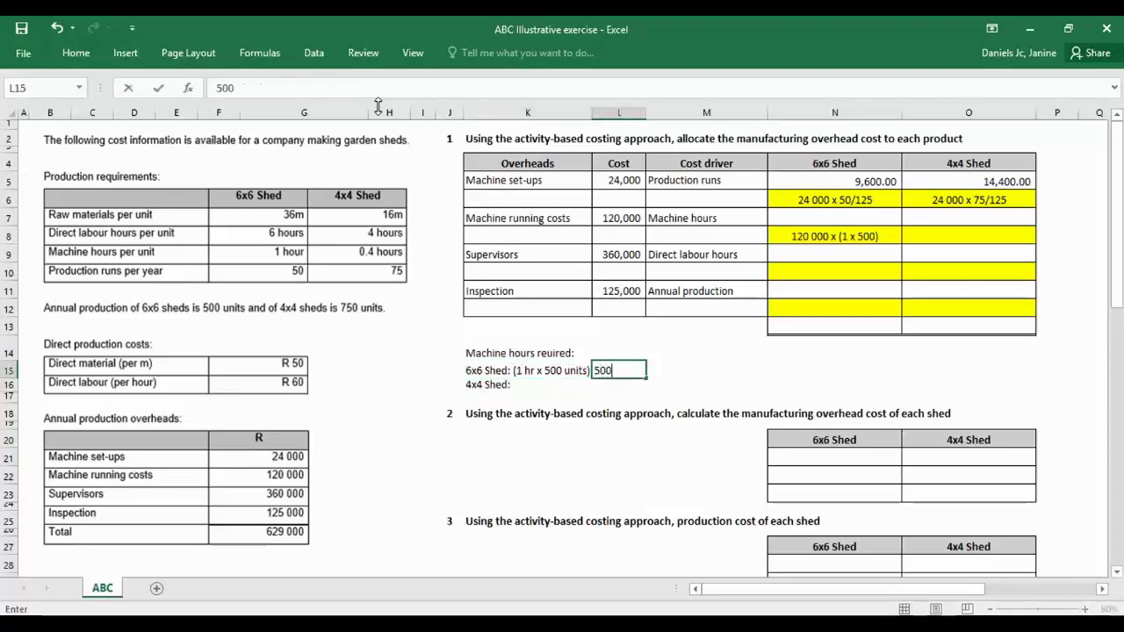
key("Tab")
type("hours")
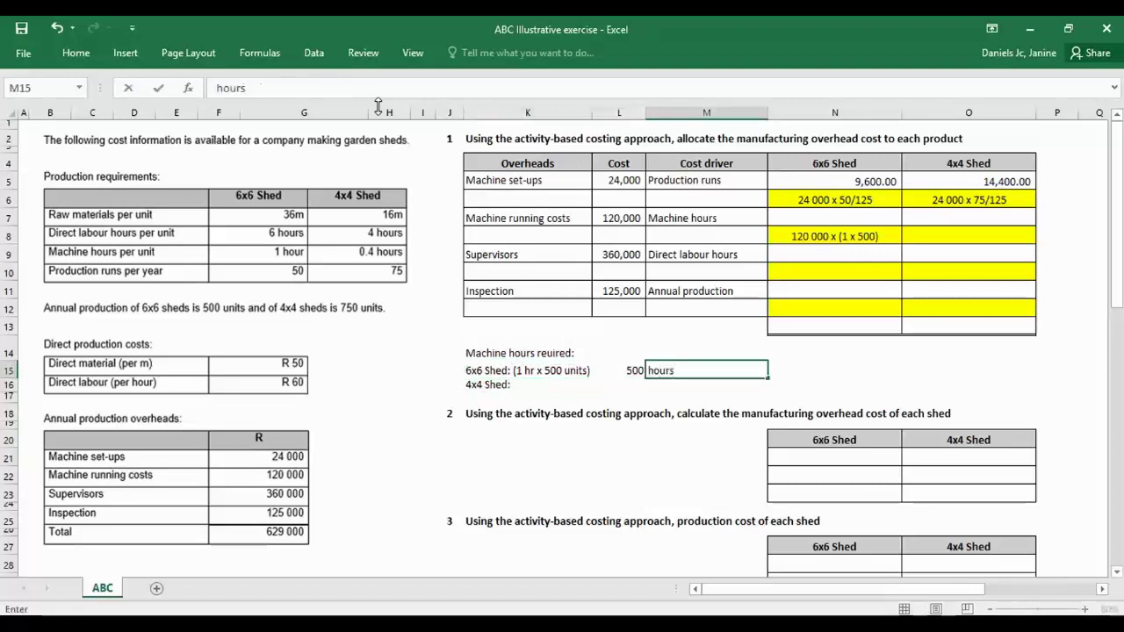
key("Return")
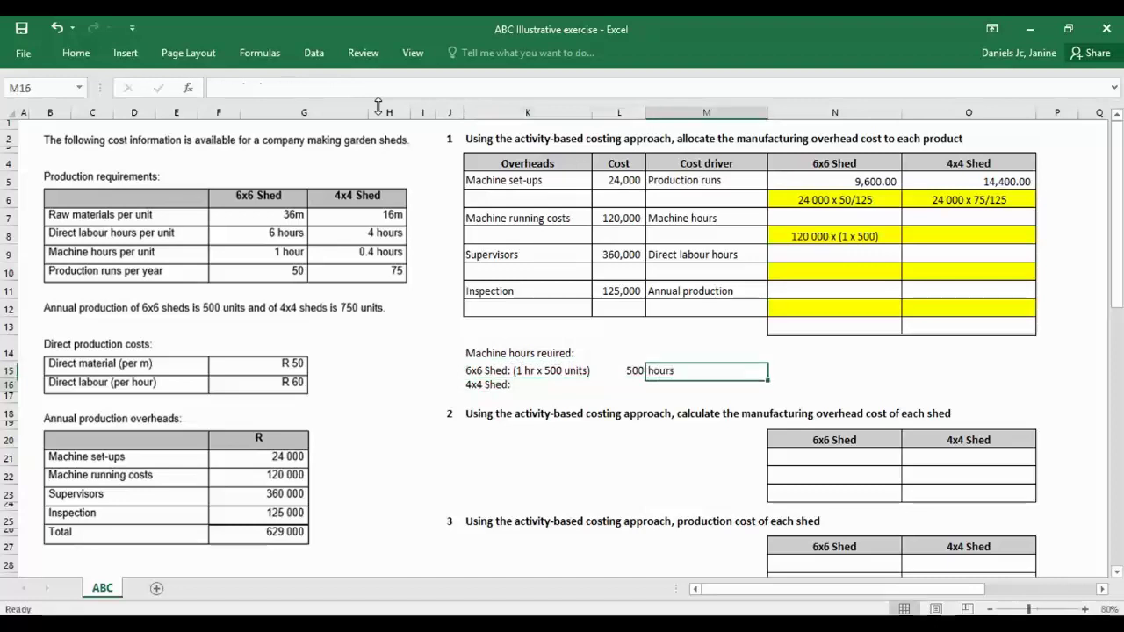
Extend the 4x4 shed label in K16 with the working (0.4 x 750 units).
left_click(488, 384)
left_click(339, 94)
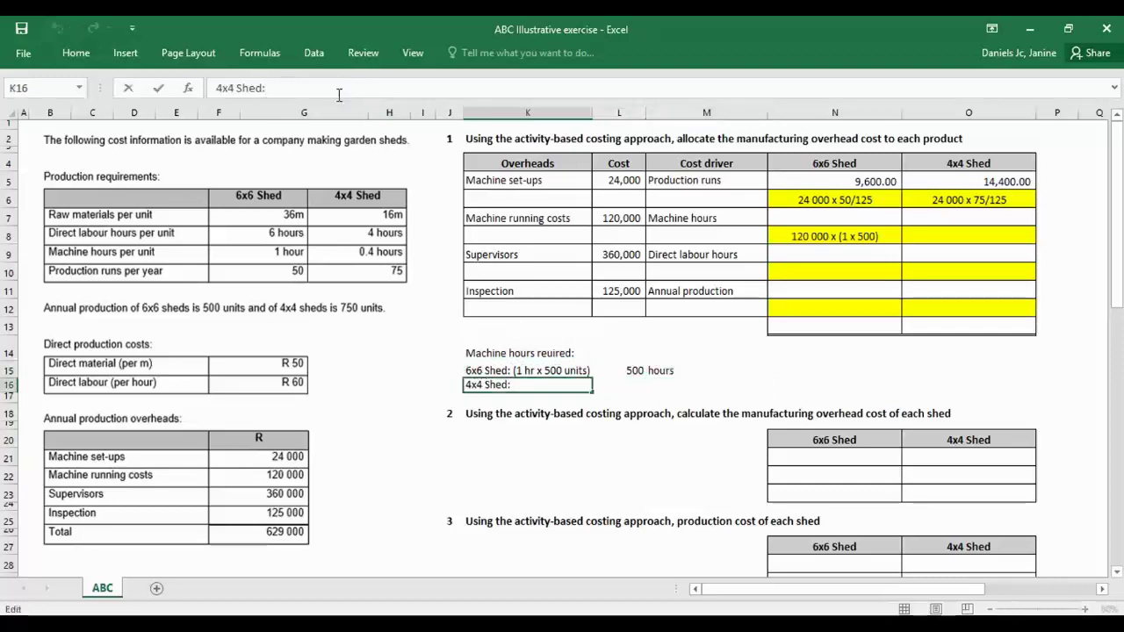
type("(0.4 x 750")
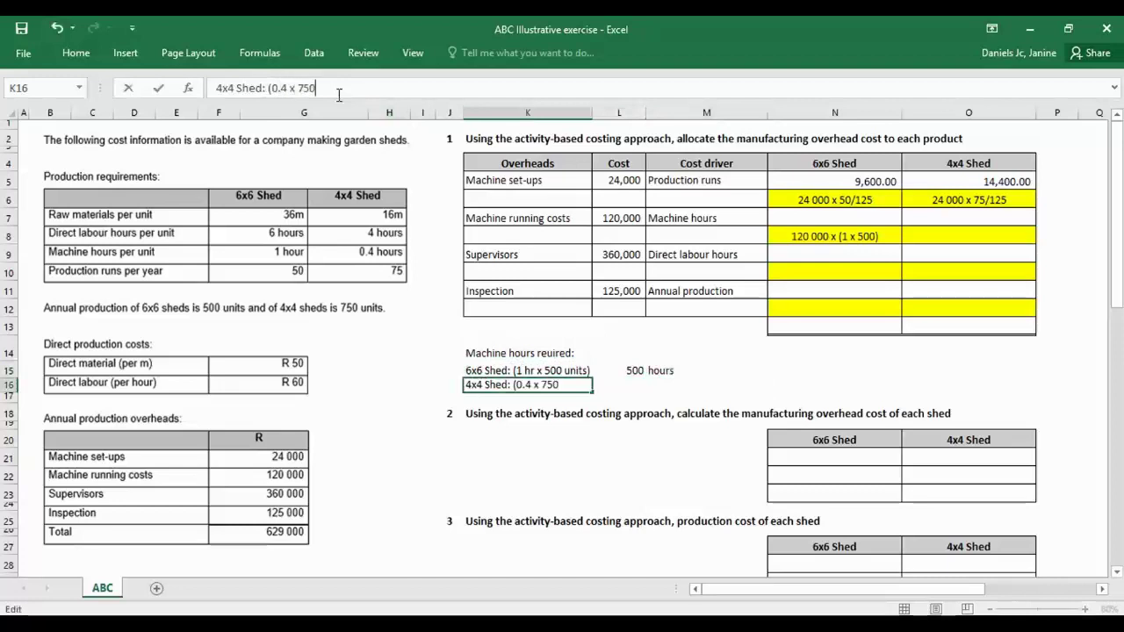
type(" units)")
key("Return")
Calculate the 4x4 shed's machine hours in L16 with =0.4*750 and enter the unit "hours" in M16.
key("Up")
key("Right")
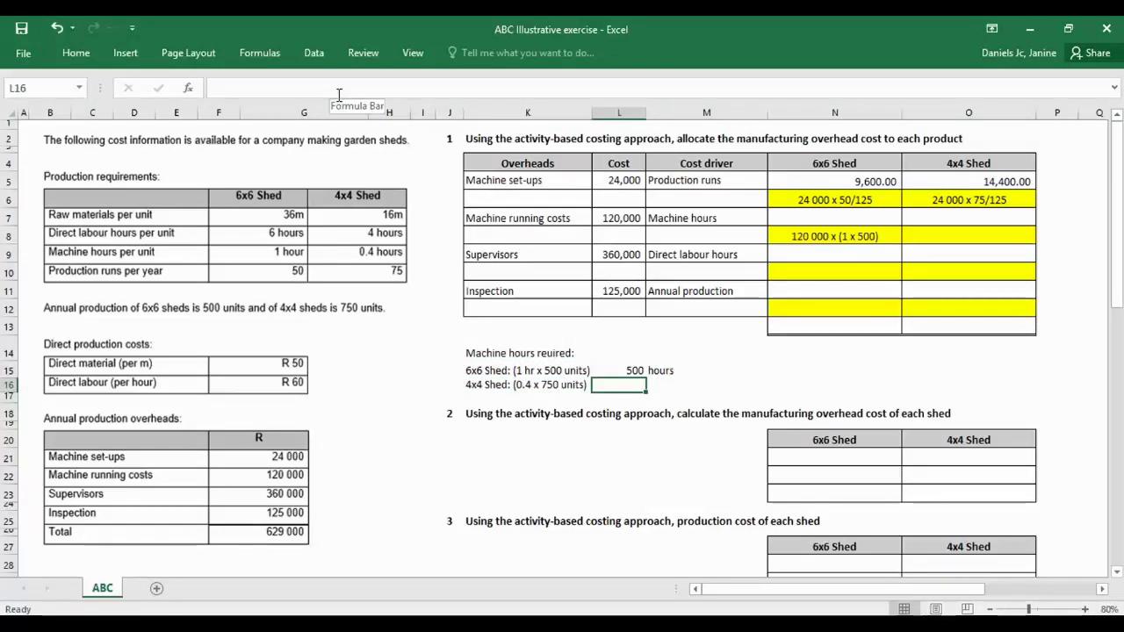
type("=0.")
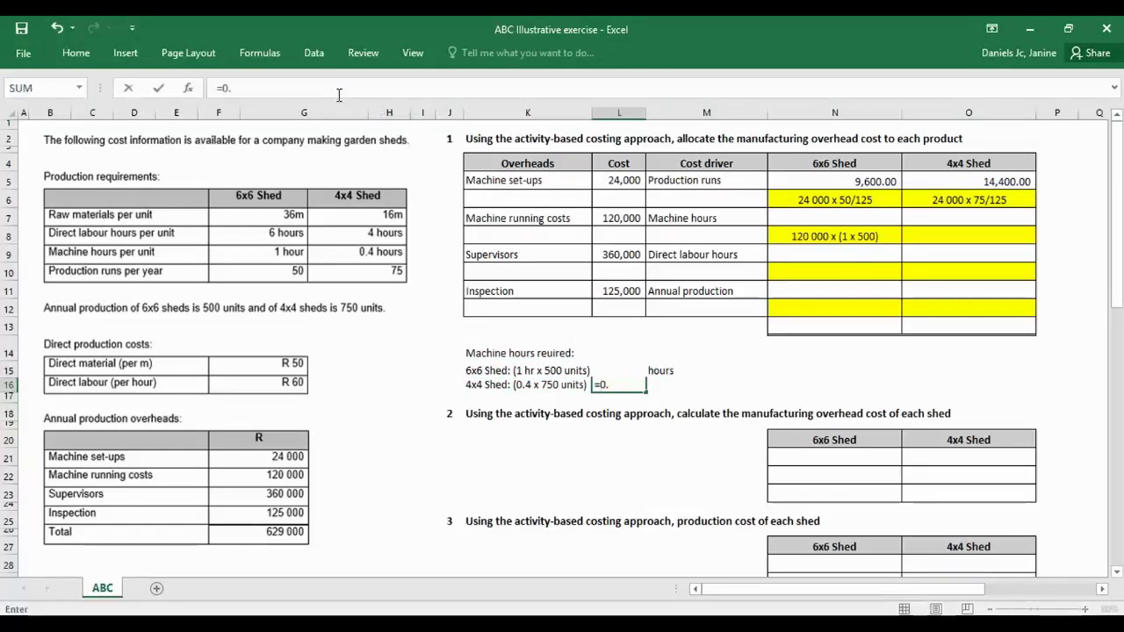
type("4/")
key("BackSpace")
type("*750")
key("Return")
key("Up")
key("Right")
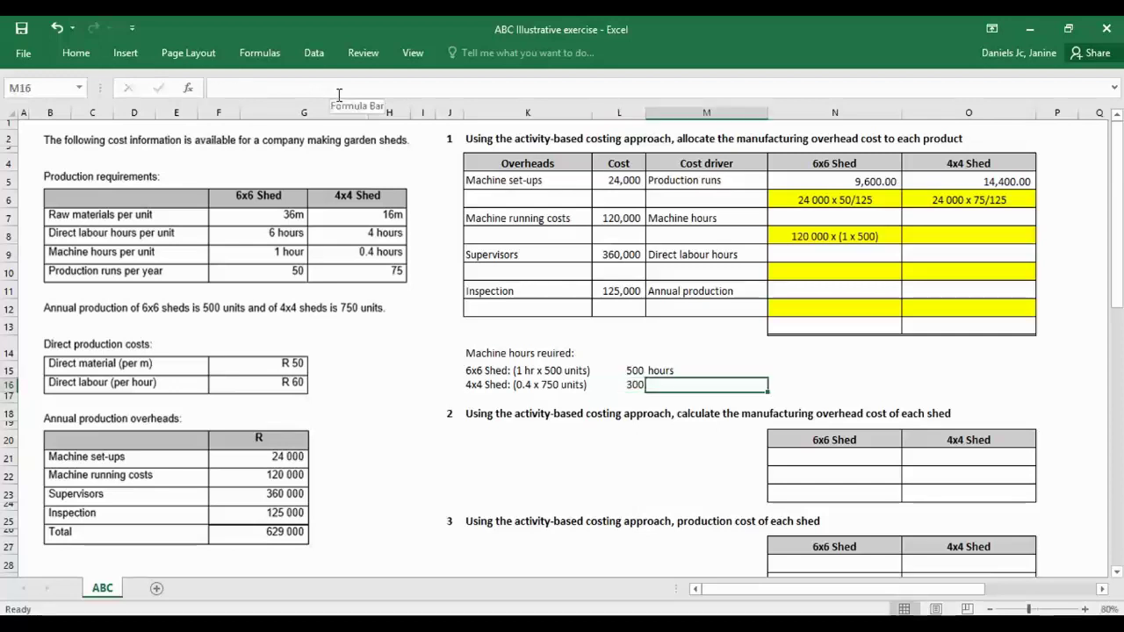
type("hours")
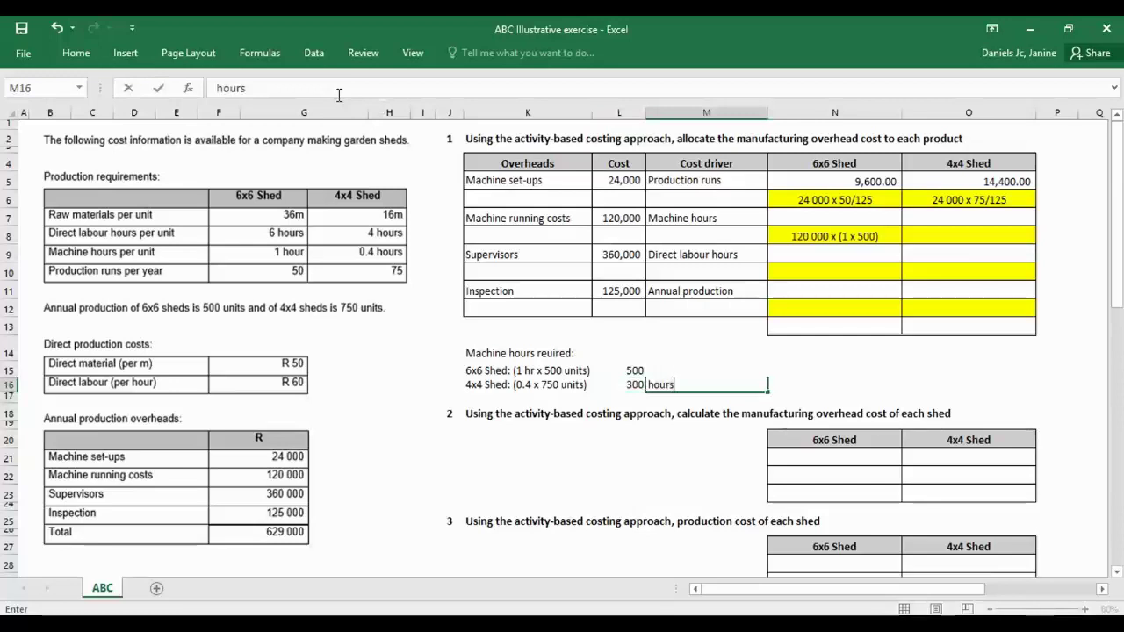
key("Return")
Make the "Machine hours reuired:" heading bold, slightly increase row 17's height and reduce row 14's height.
key("Left")
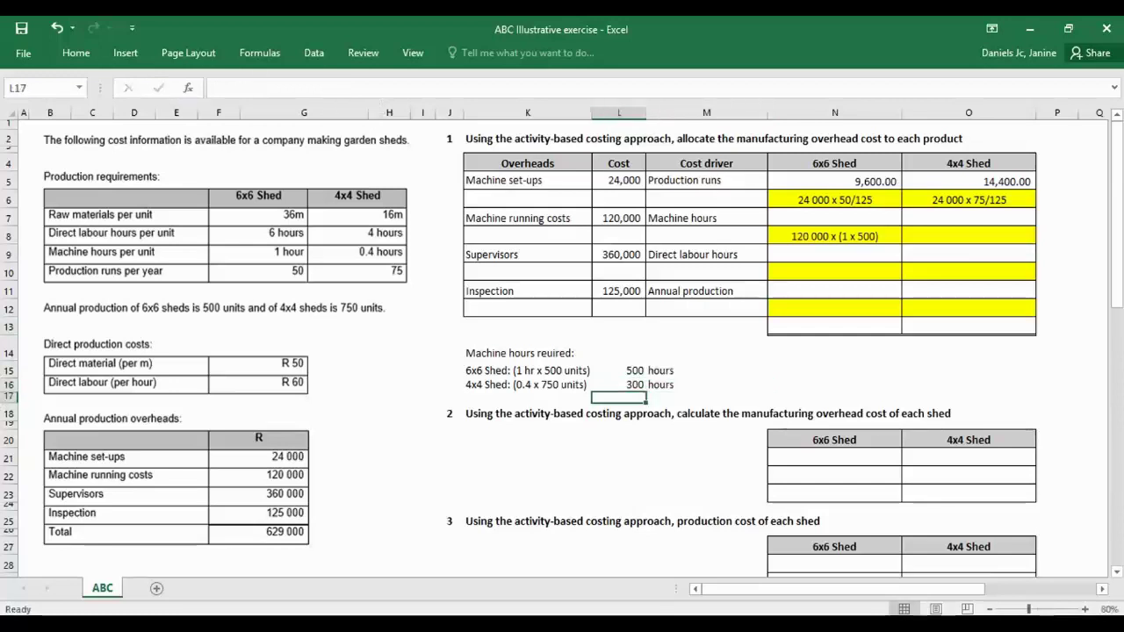
left_click_drag(7, 400, 7, 405)
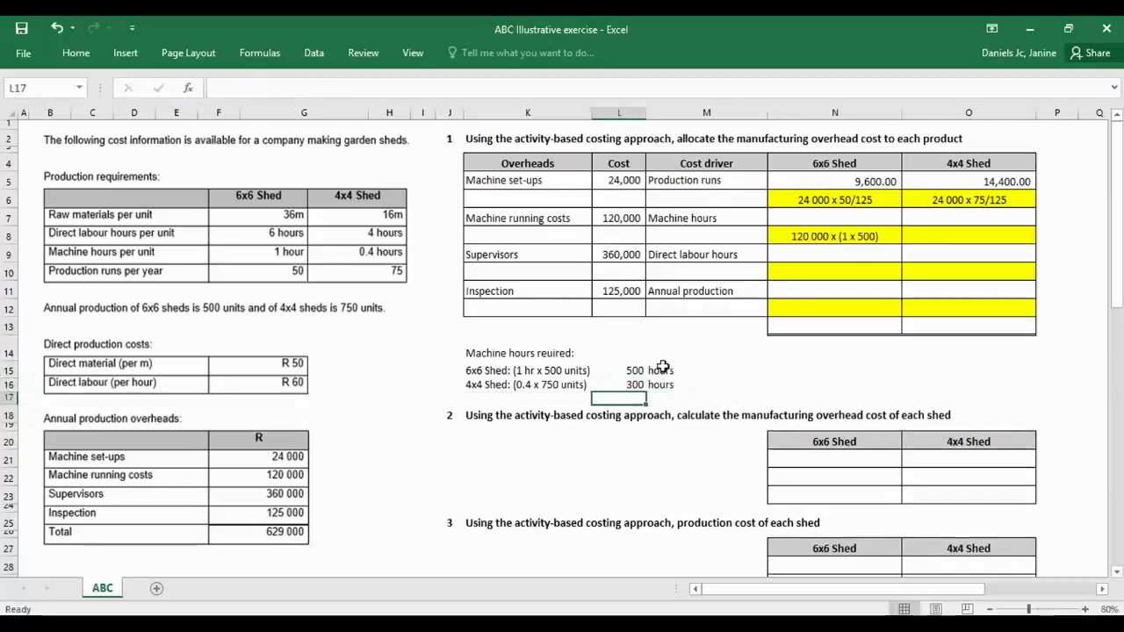
left_click(481, 352)
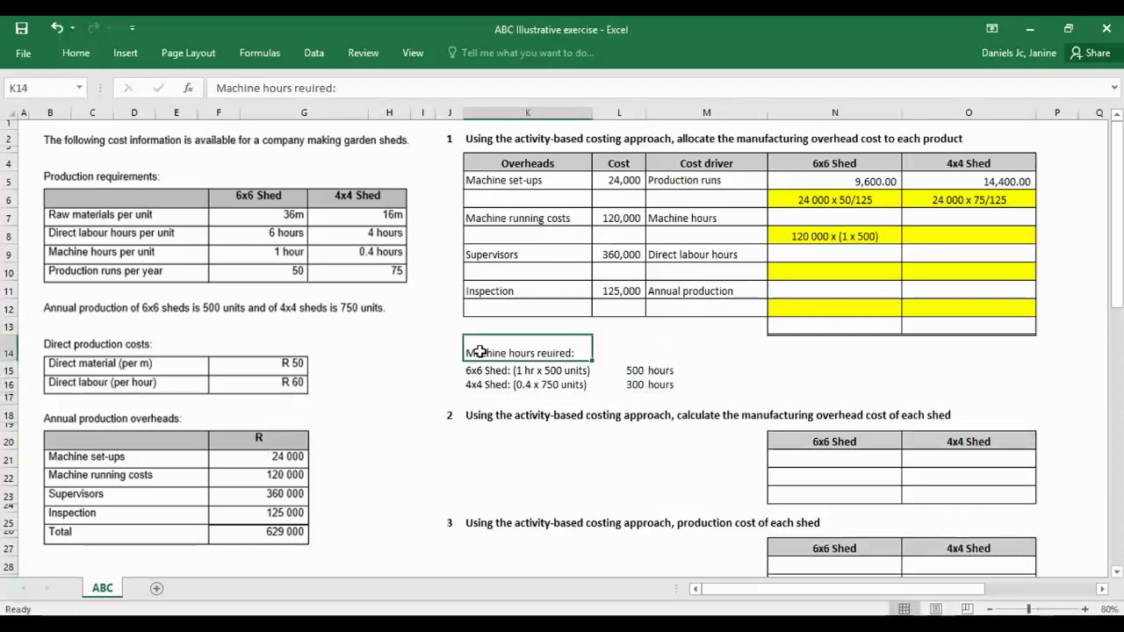
key("ctrl+b")
left_click(441, 346)
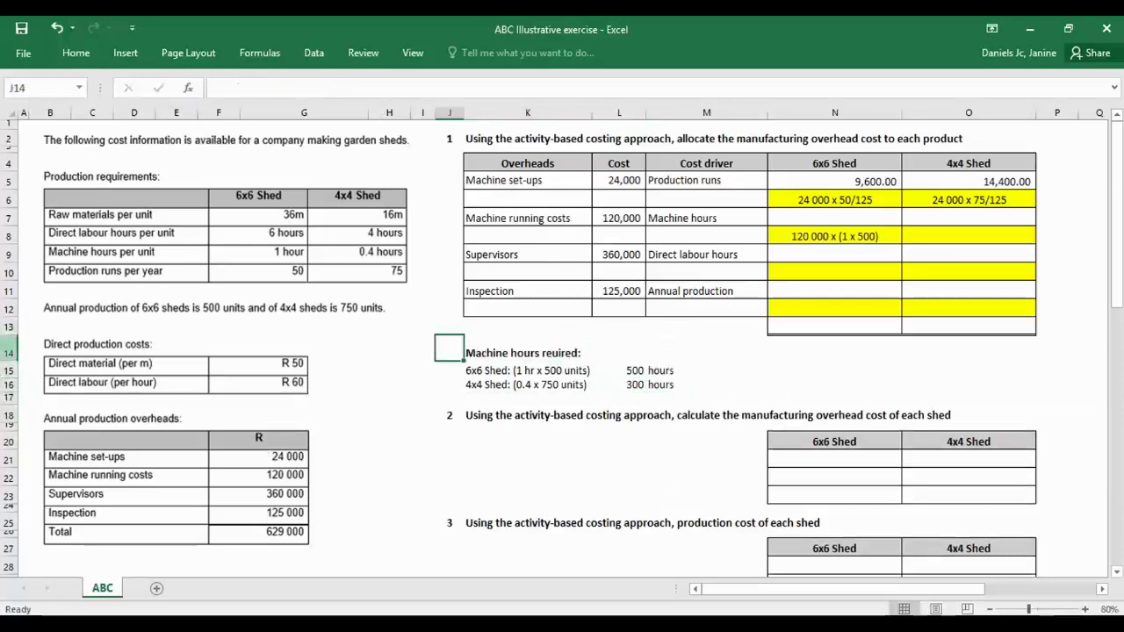
left_click_drag(18, 361, 19, 351)
left_click(557, 375)
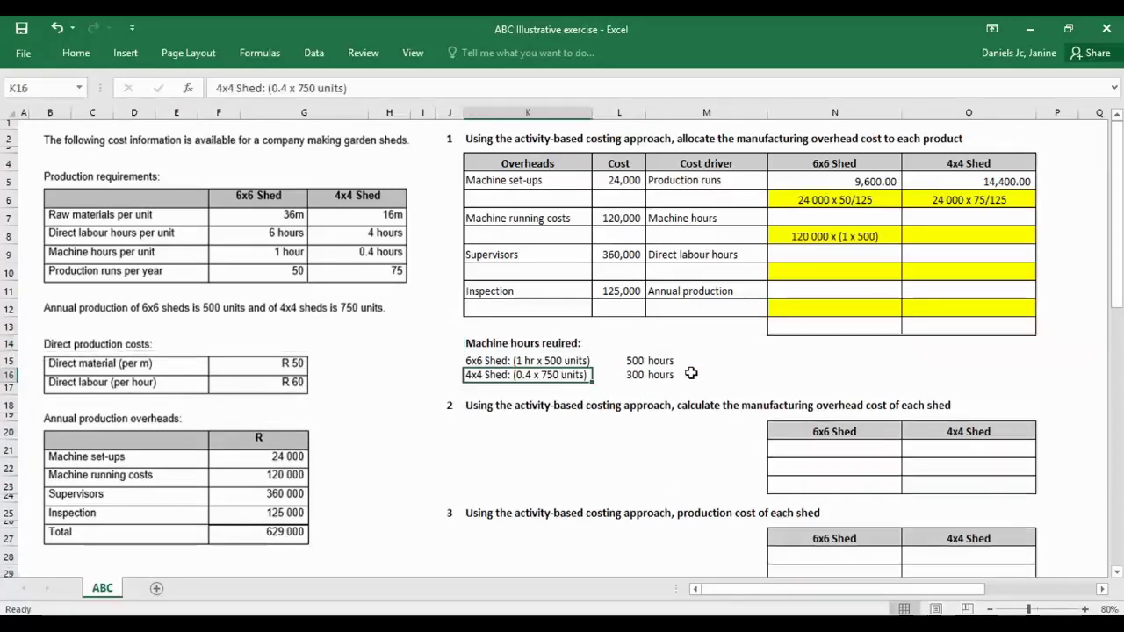
Change the 6x6 shed's machine running costs working in N8 to 120 000 x 500/800.
left_click(819, 238)
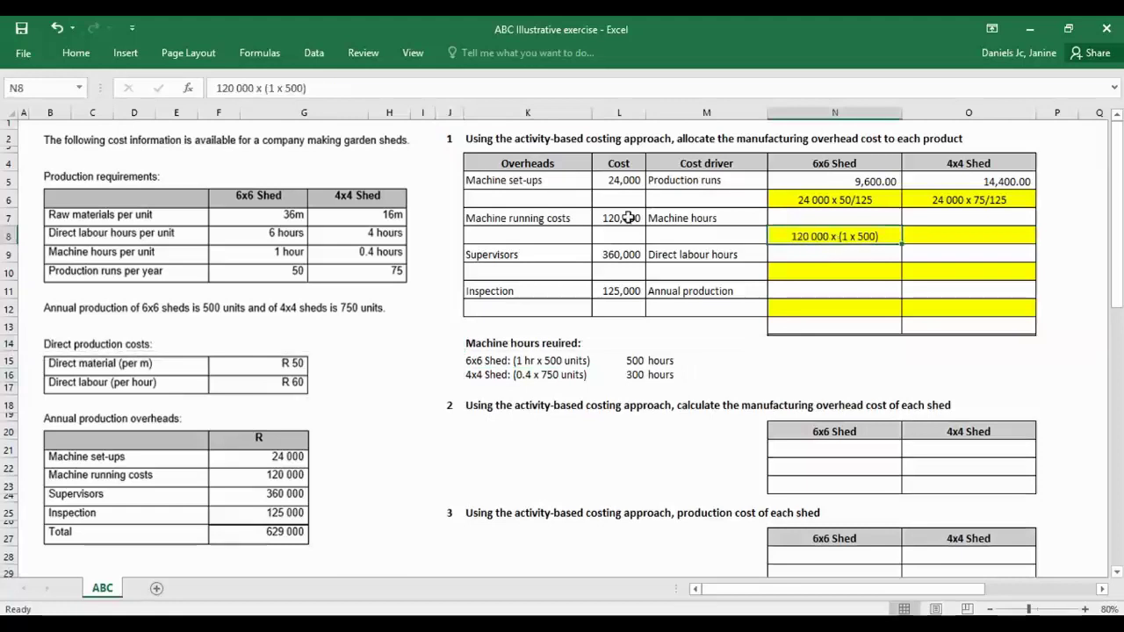
left_click(263, 88)
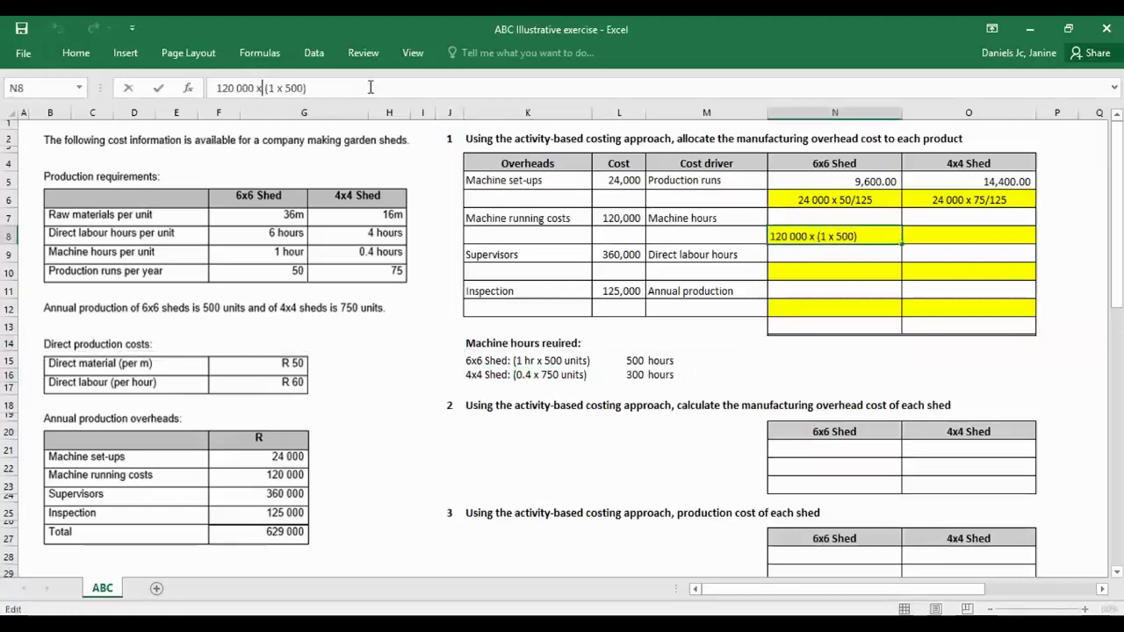
key("Delete")
key("Delete")
key("Delete")
key("Delete")
key("Delete")
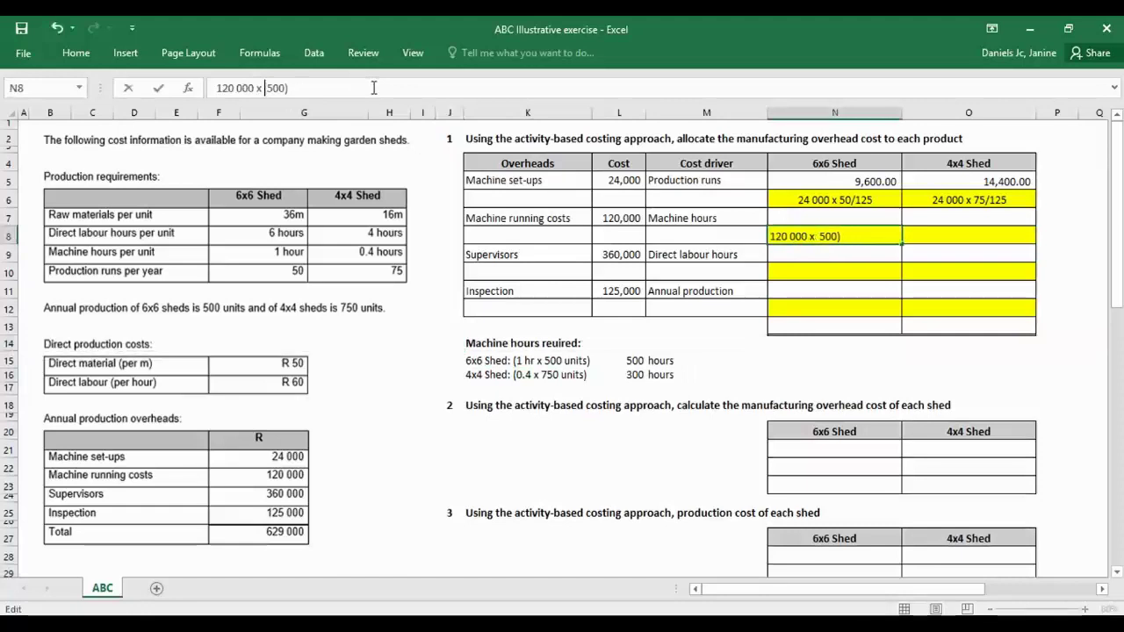
key("Delete")
key("BackSpace")
type("/800")
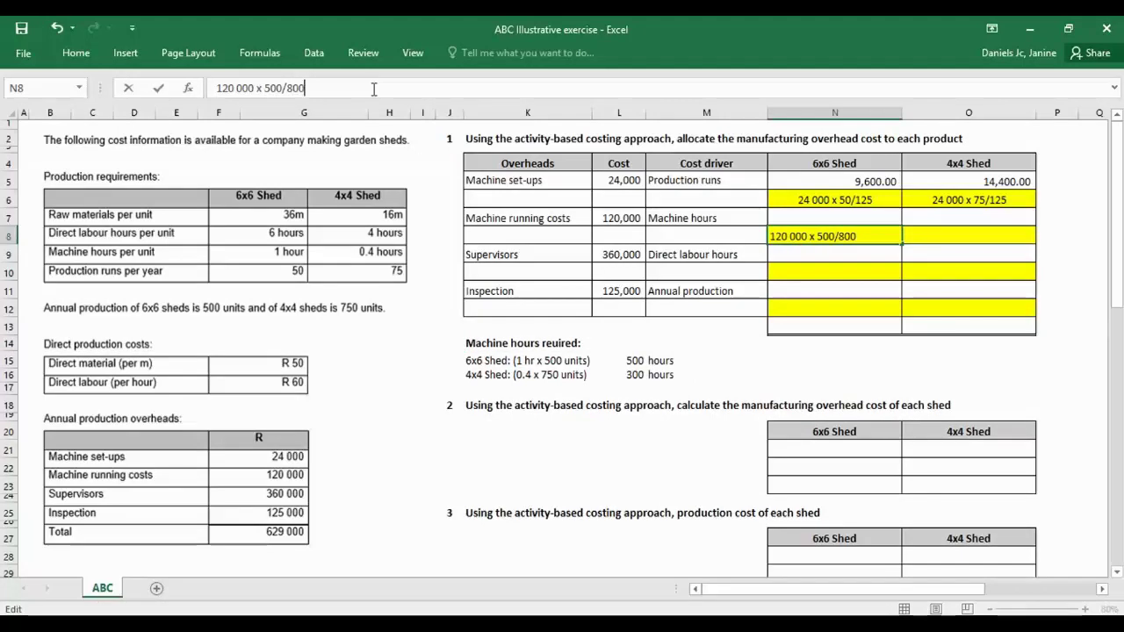
key("Return")
Calculate the 6x6 shed's machine running costs allocation in N7 with =120000*500/800.
key("Up")
key("Up")
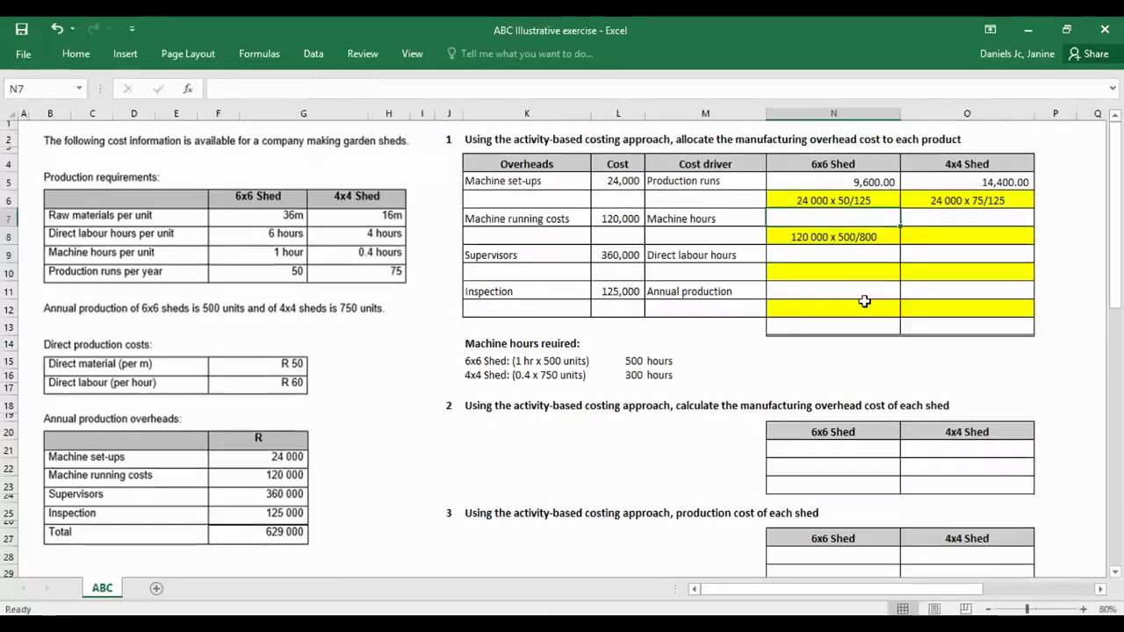
type("=120000")
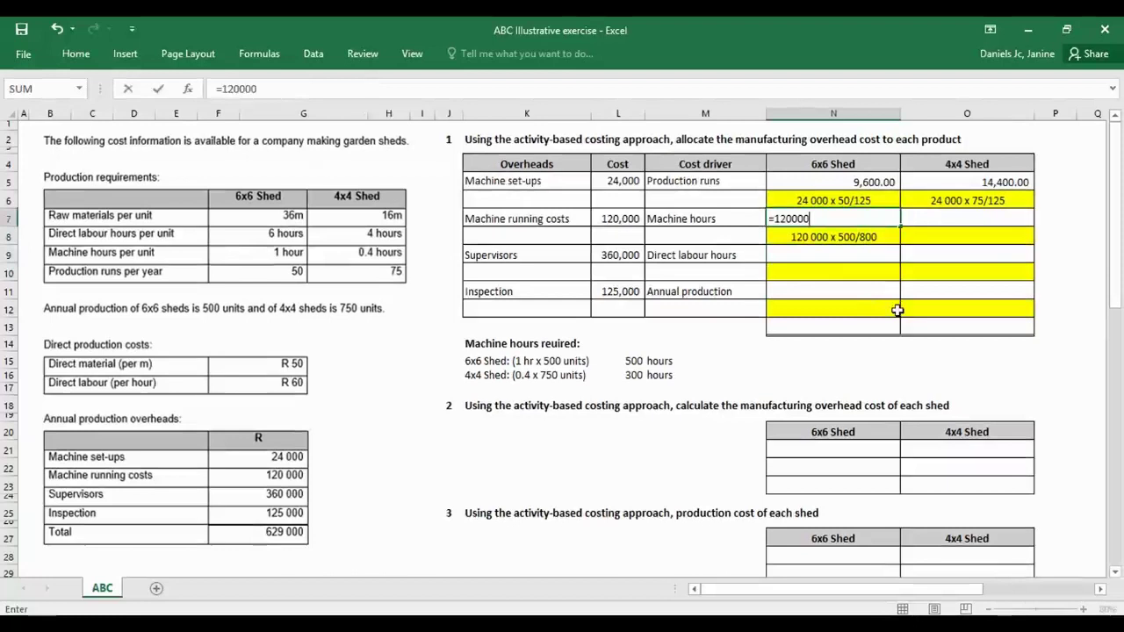
type("*500/800")
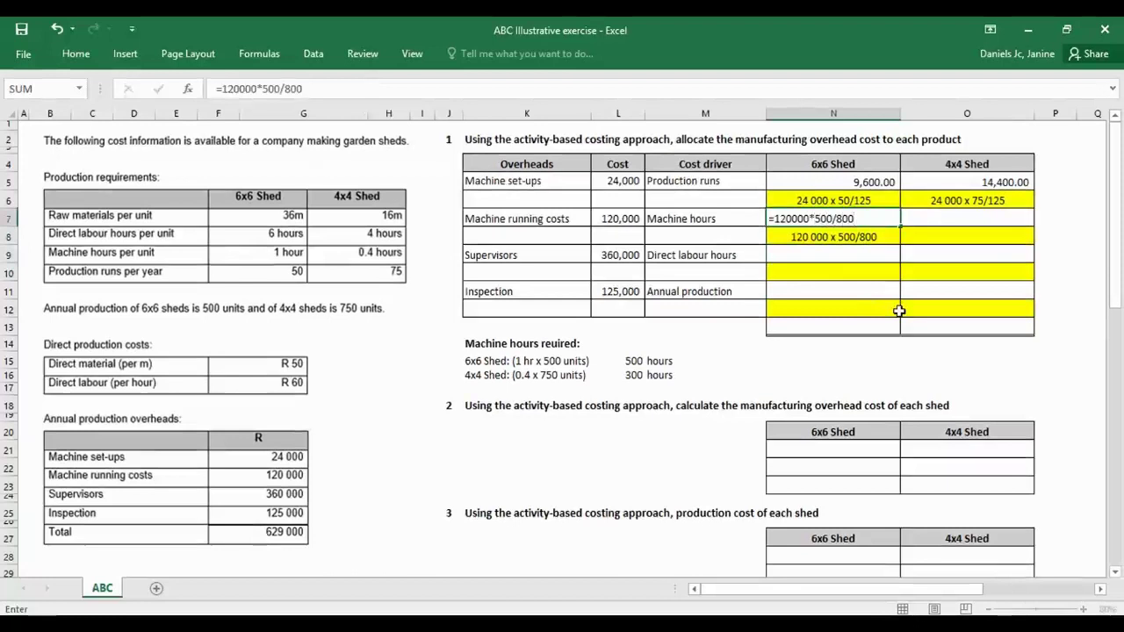
key("Return")
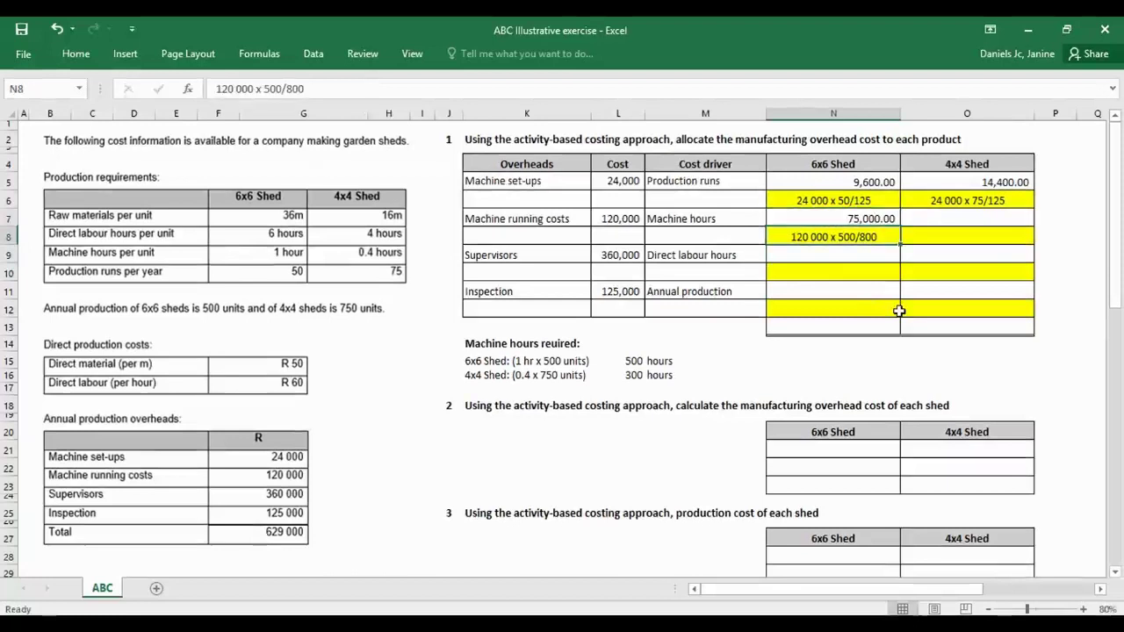
Enter the 4x4 shed's machine running costs working in O8 as 120 000 x 300/800.
left_click(957, 216)
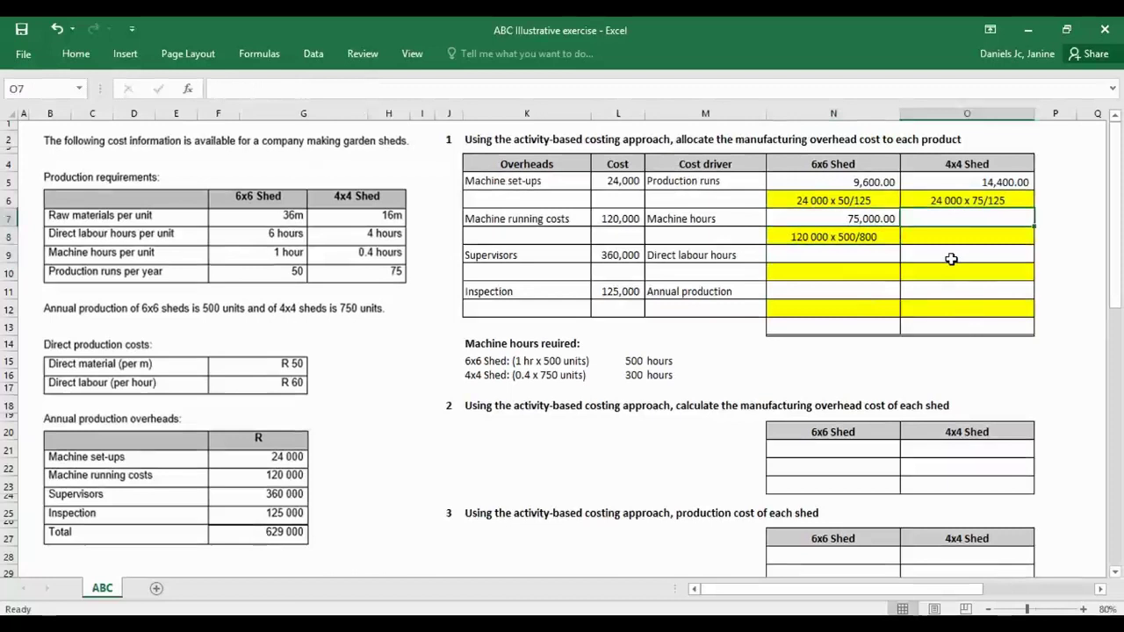
type("=")
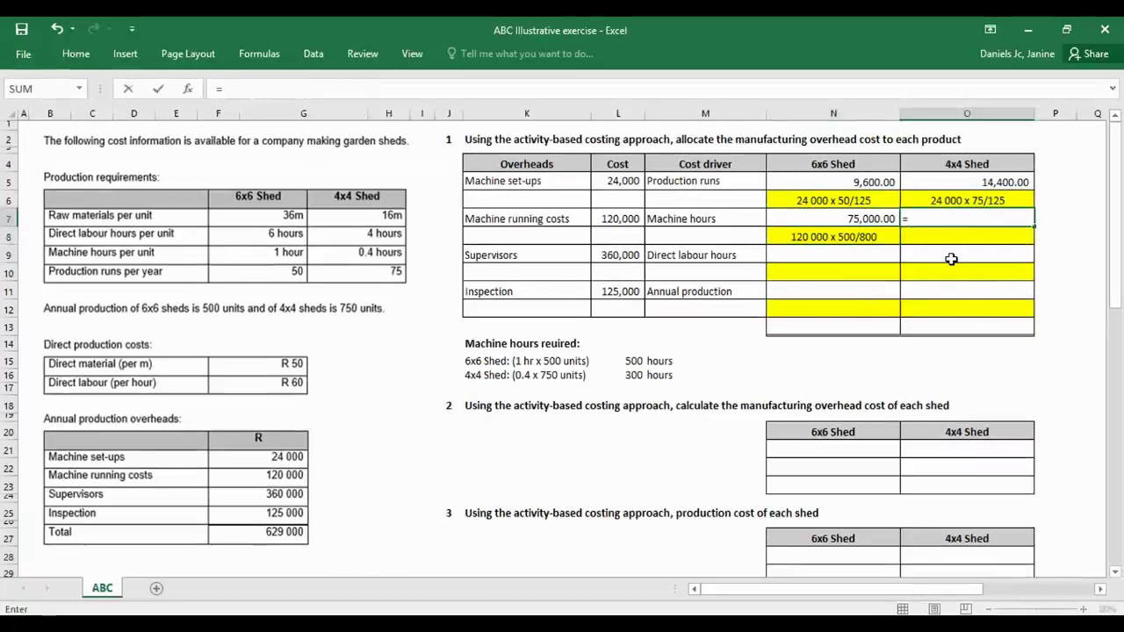
key("BackSpace")
key("Return")
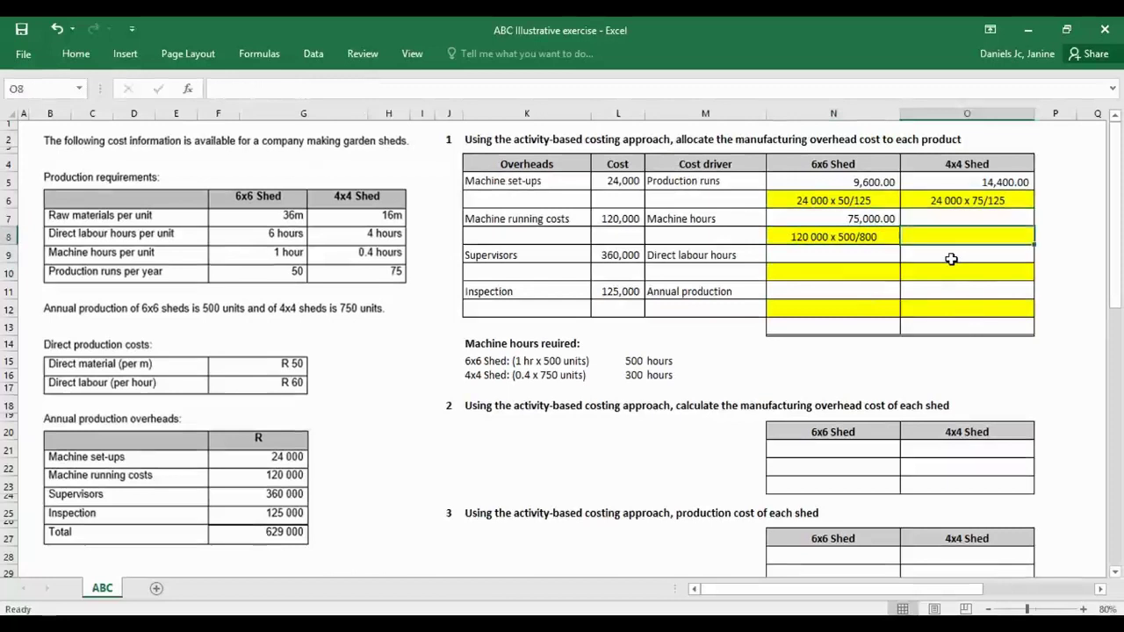
type("120")
type("000 x")
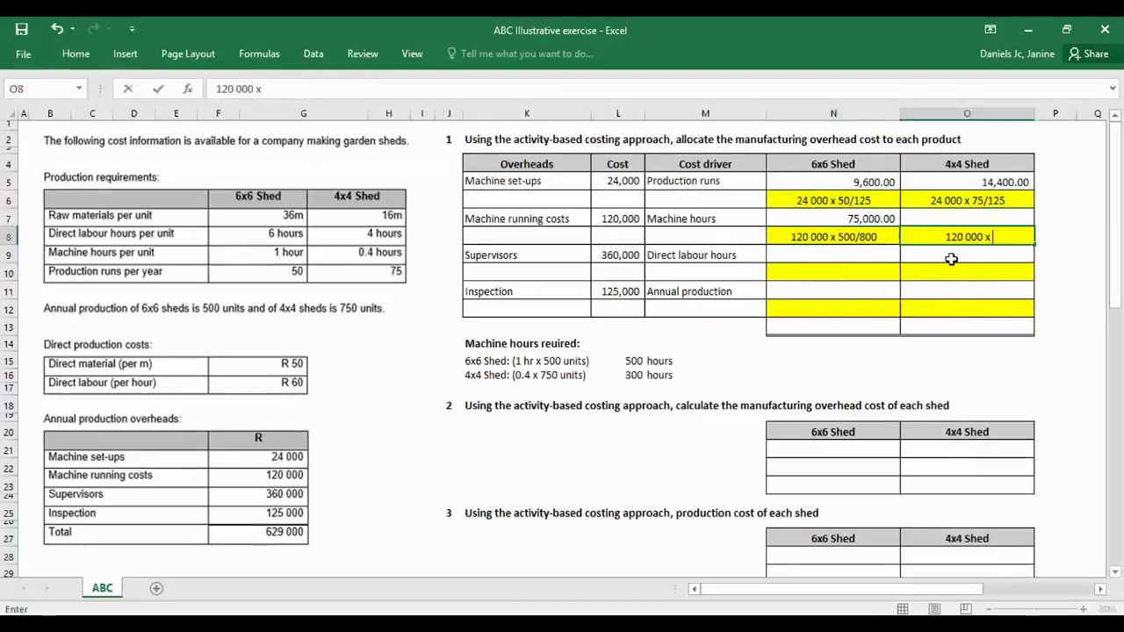
type(" 300")
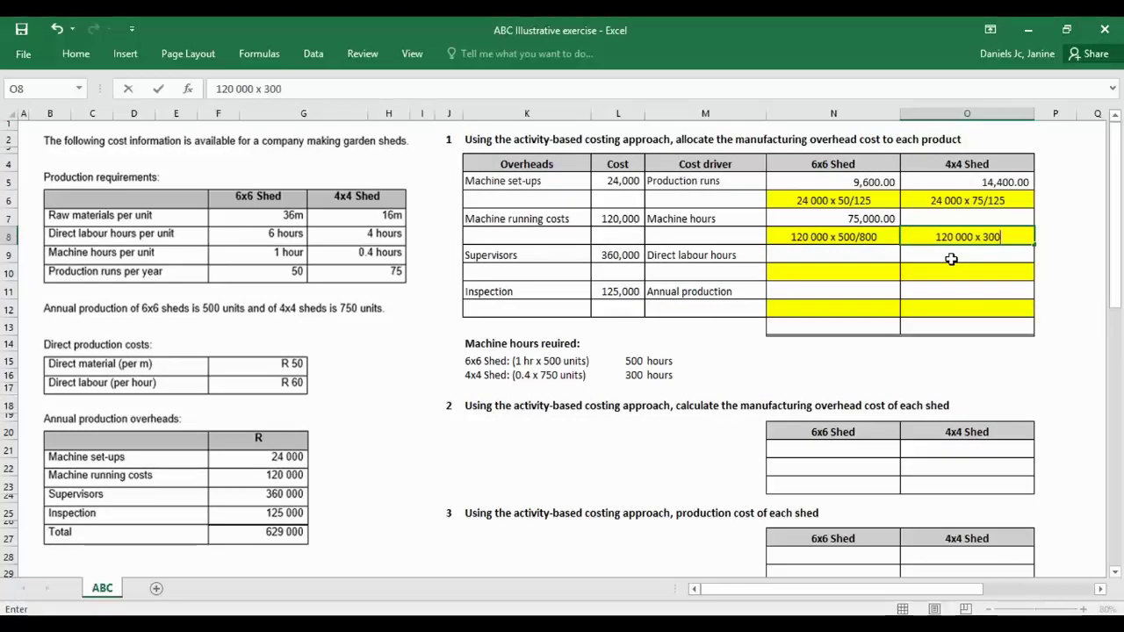
type("/800")
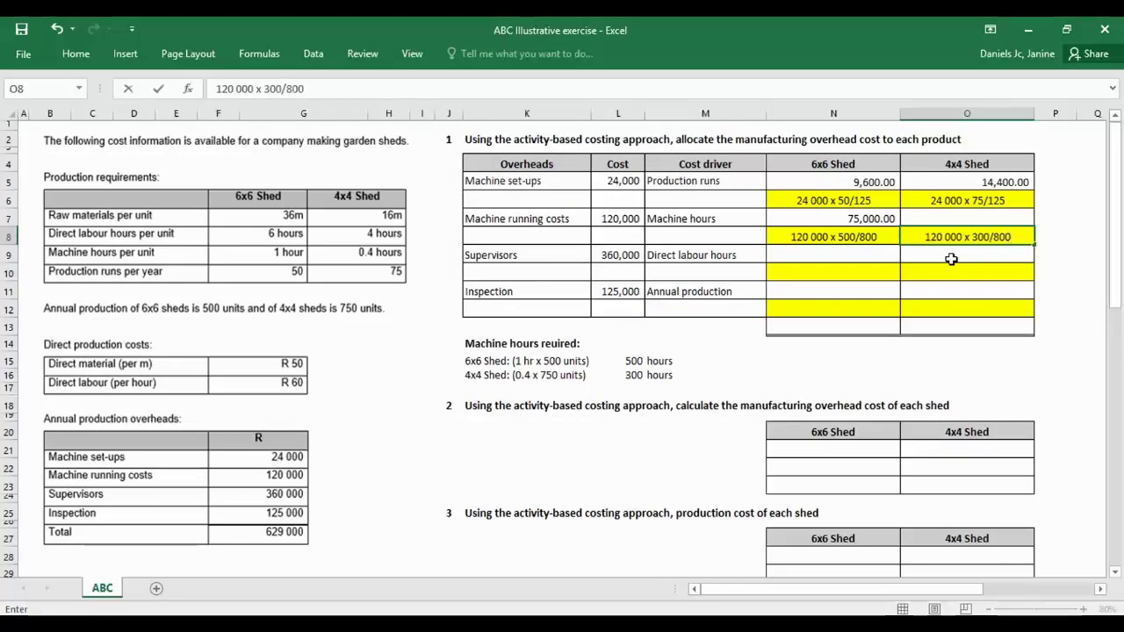
Calculate the 4x4 shed's machine running costs allocation in O7 with =120000*300/800.
key("Up")
type("=")
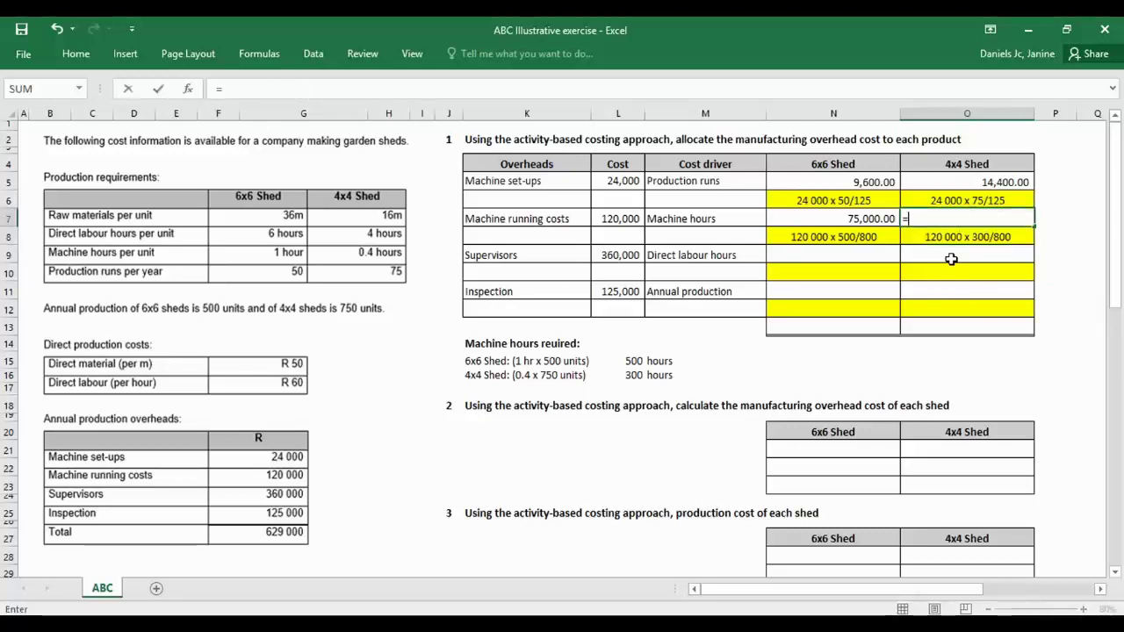
type("120000*300/80")
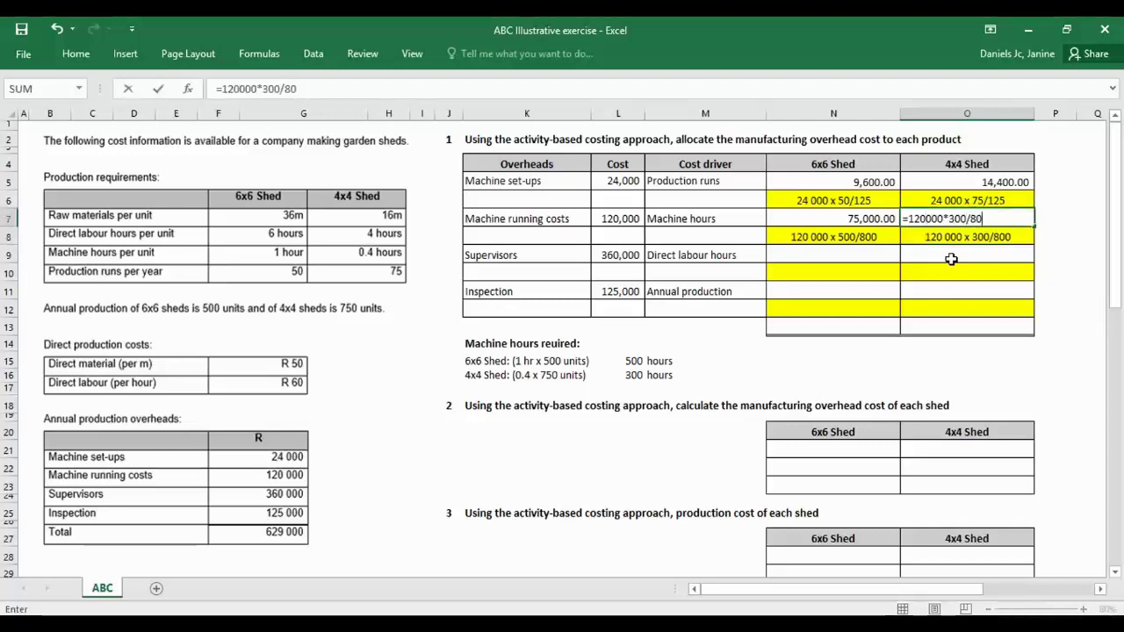
type("0")
key("Return")
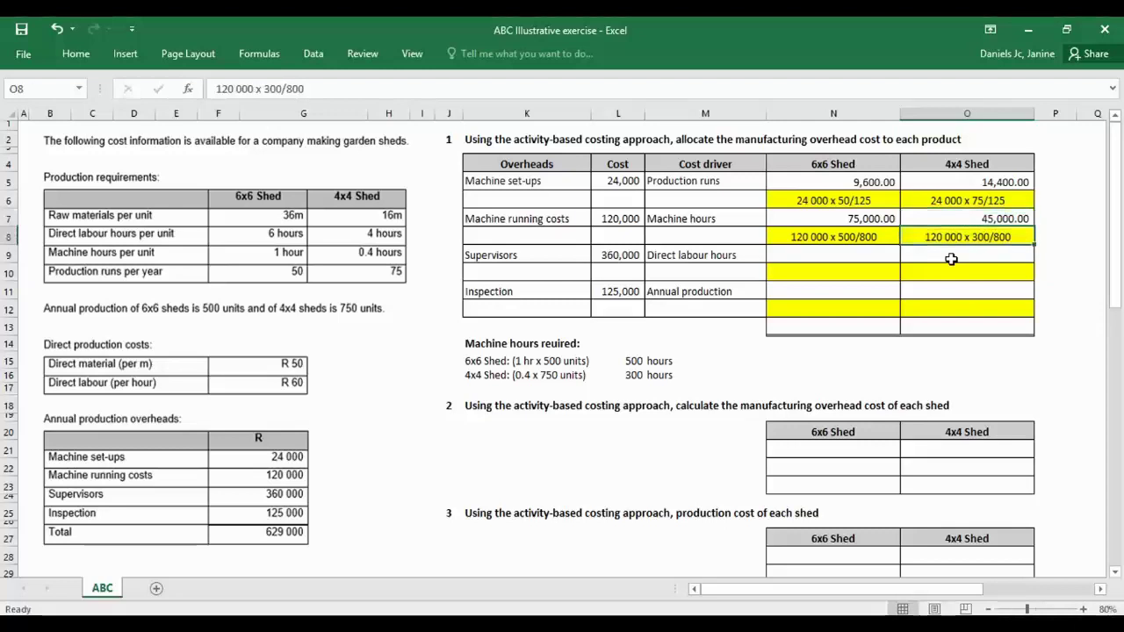
left_click(942, 256)
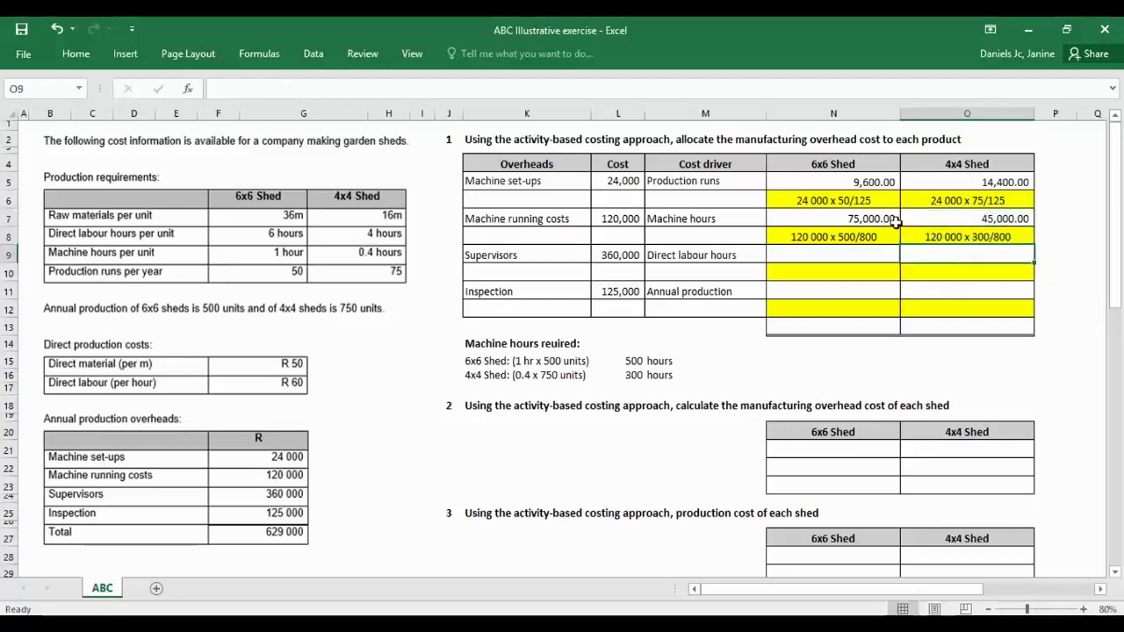
left_click(637, 376)
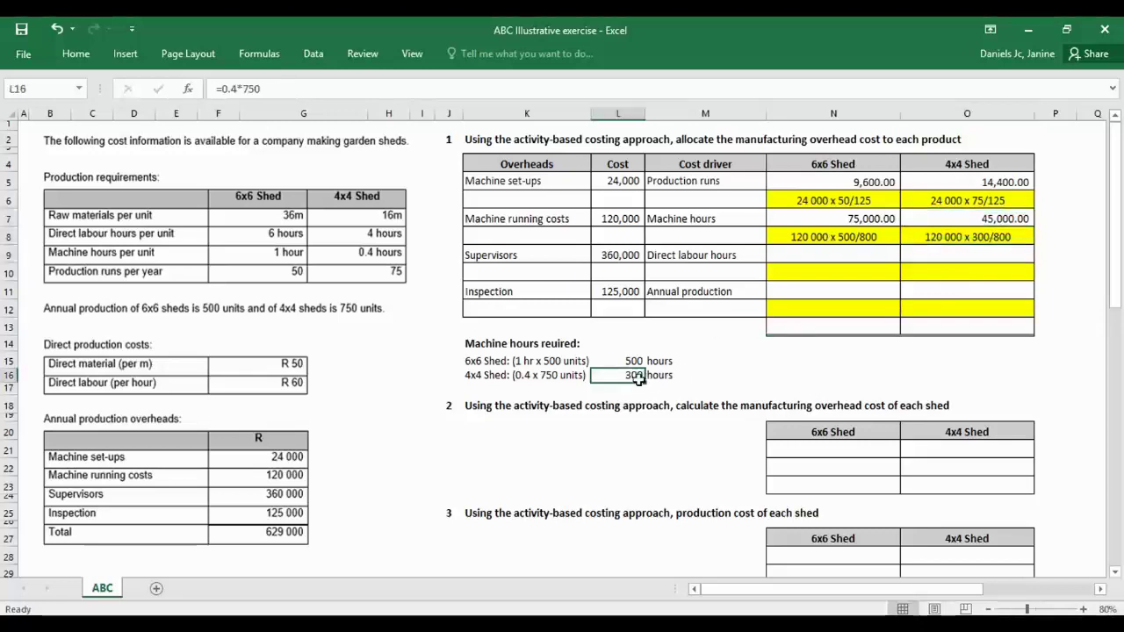
left_click(964, 221)
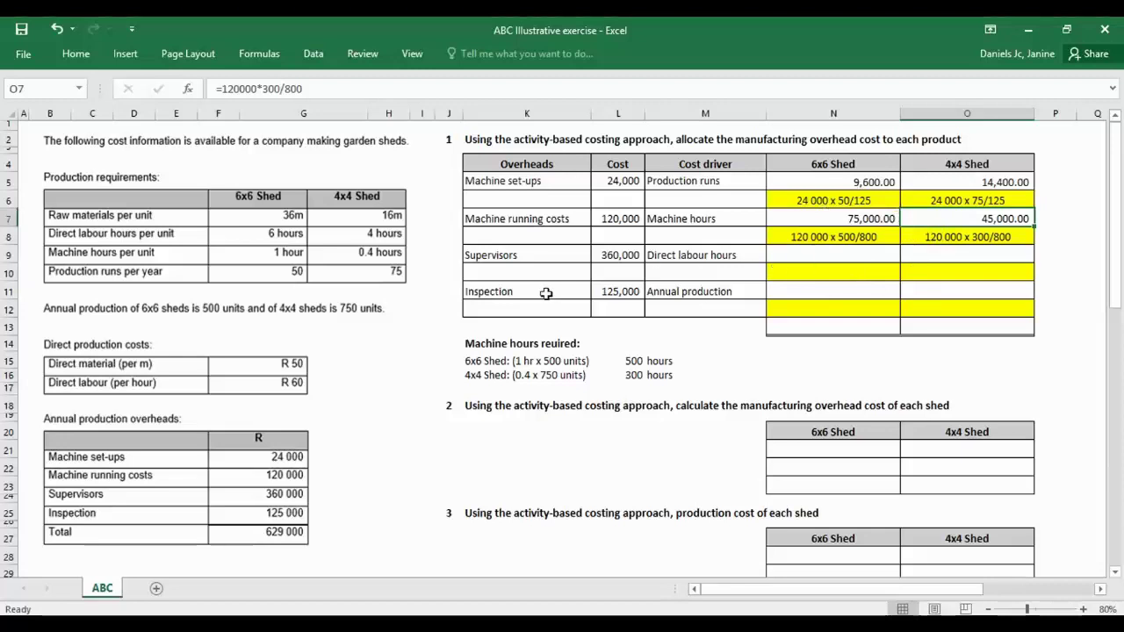
left_click(679, 256)
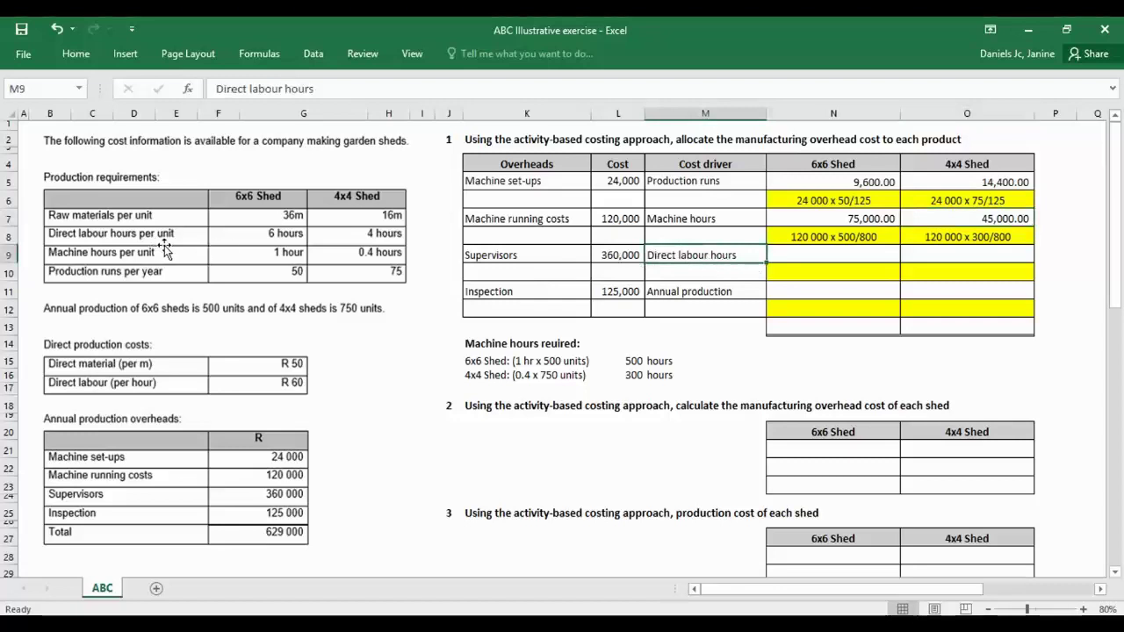
left_click(203, 240)
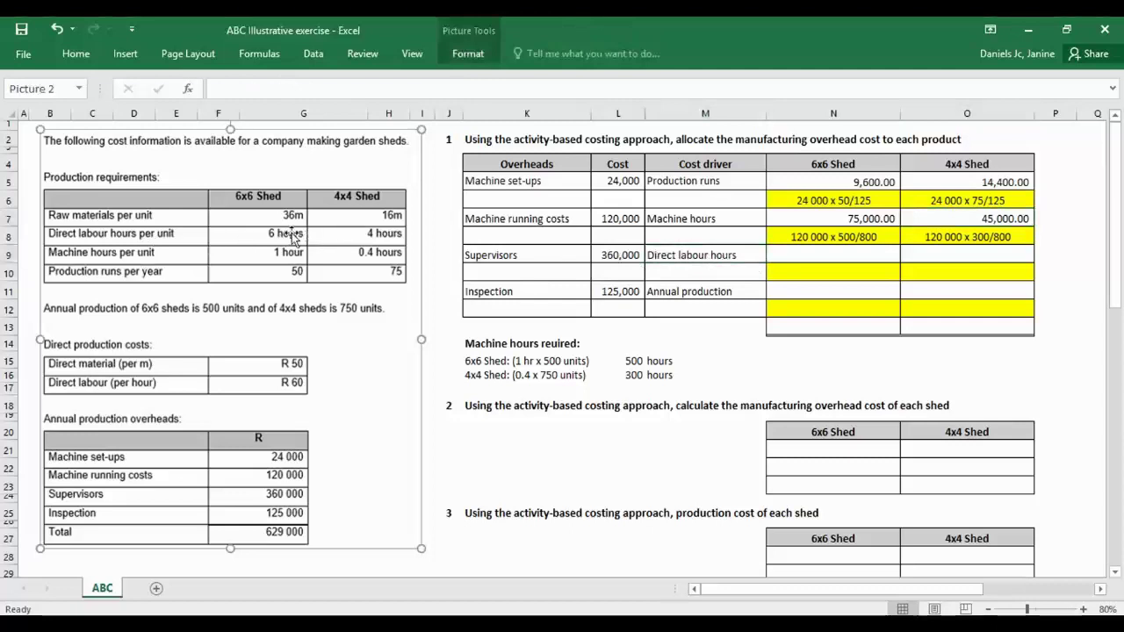
left_click(455, 294)
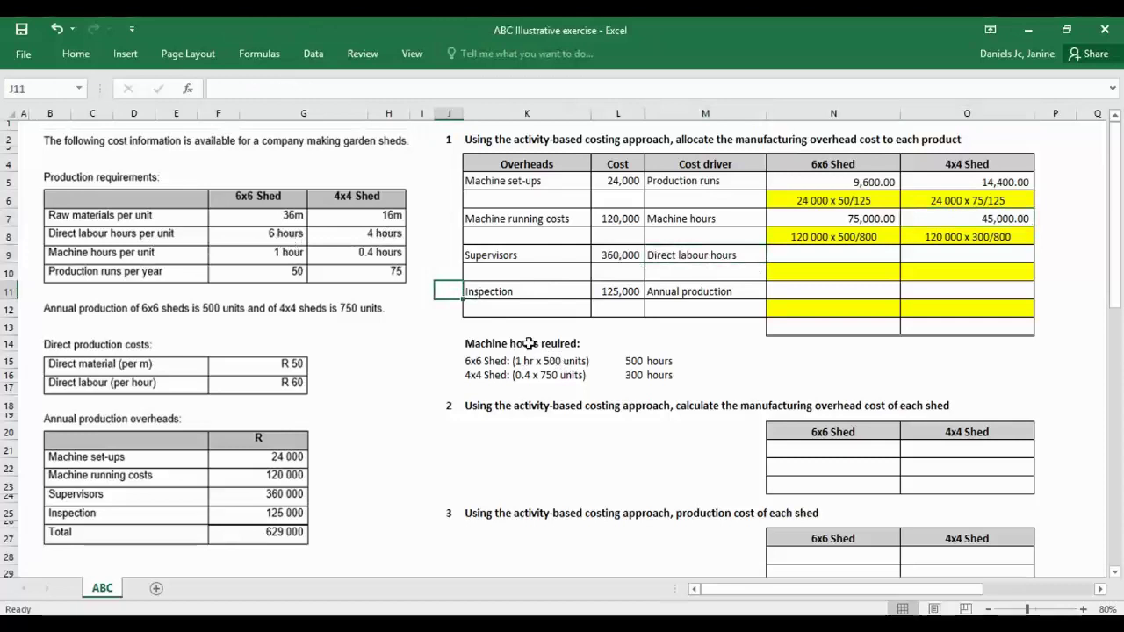
Change the machine hours heading in K14 to "Machine hours reqired:".
left_click(472, 343)
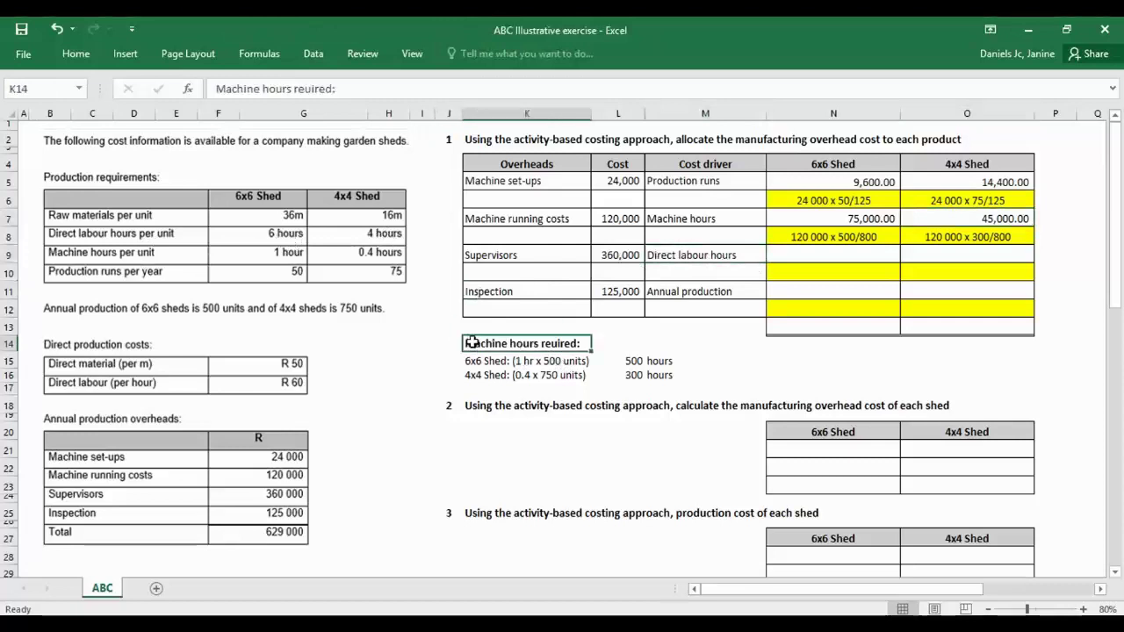
left_click(310, 90)
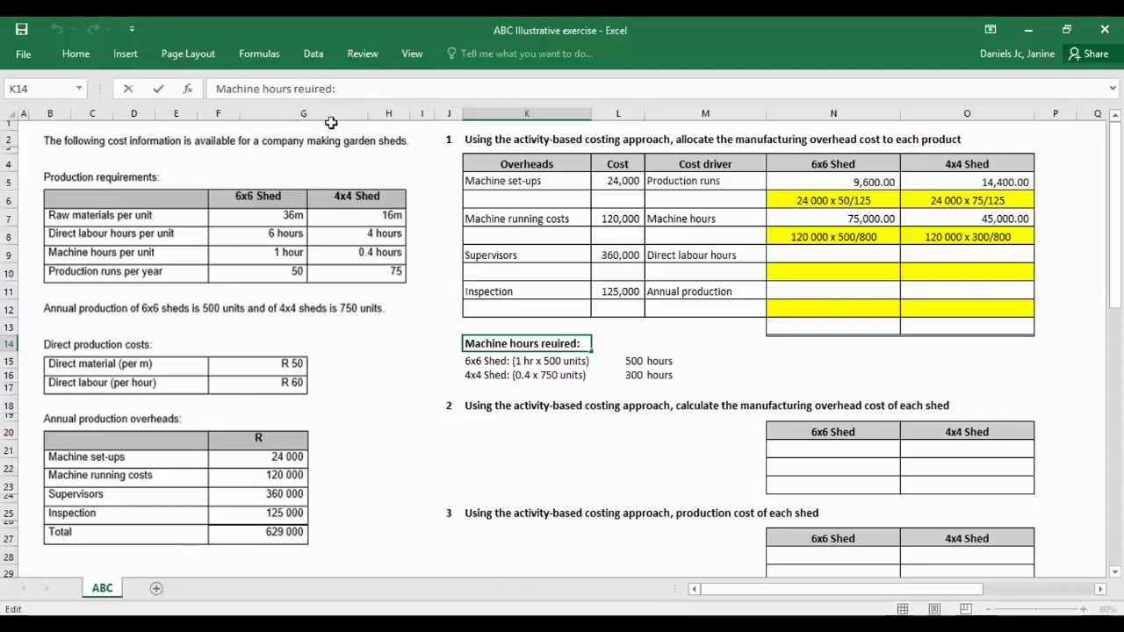
key("Delete")
type("q")
key("Return")
left_click(801, 359)
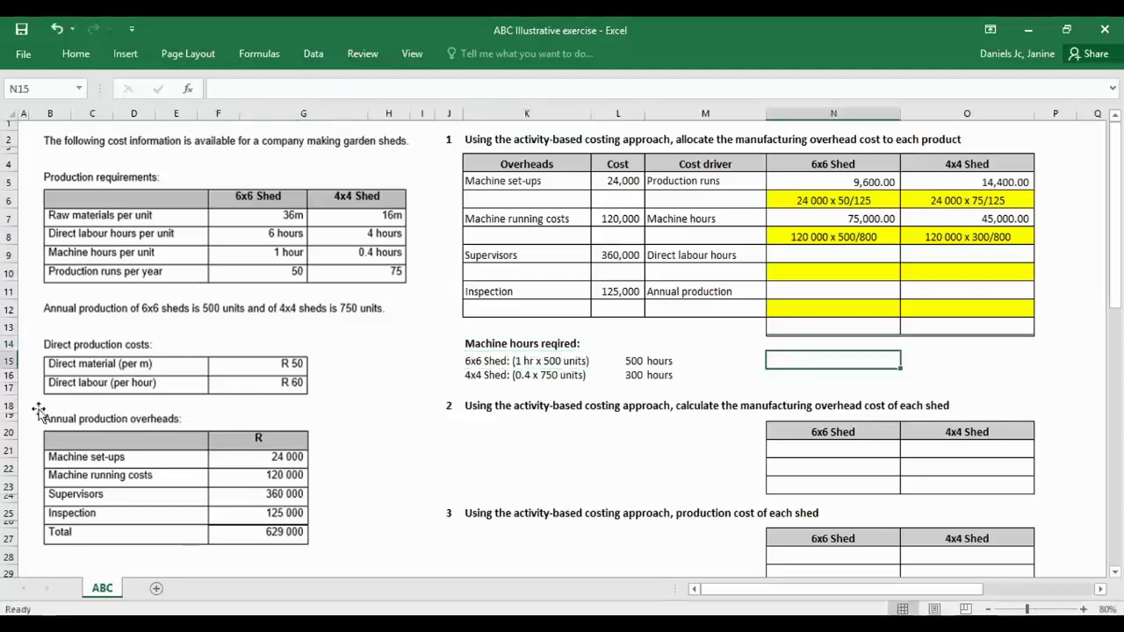
Duplicate the machine hours block into new rows starting at K18 and retitle the copy "Labour hours reqired:".
left_click_drag(6, 388, 6, 409)
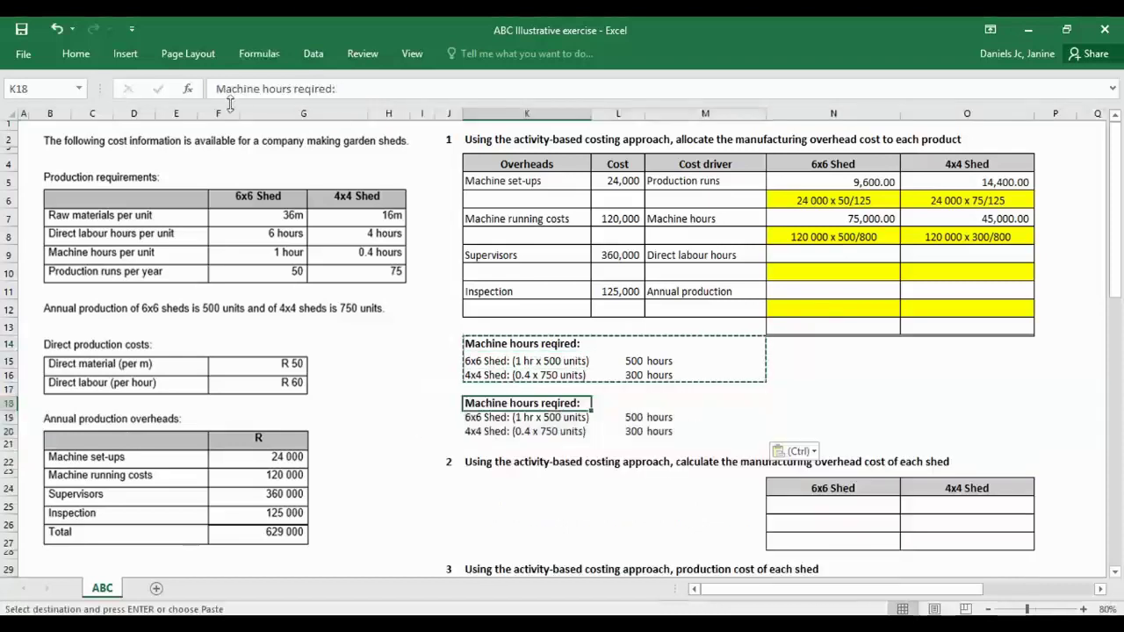
double_click(237, 88)
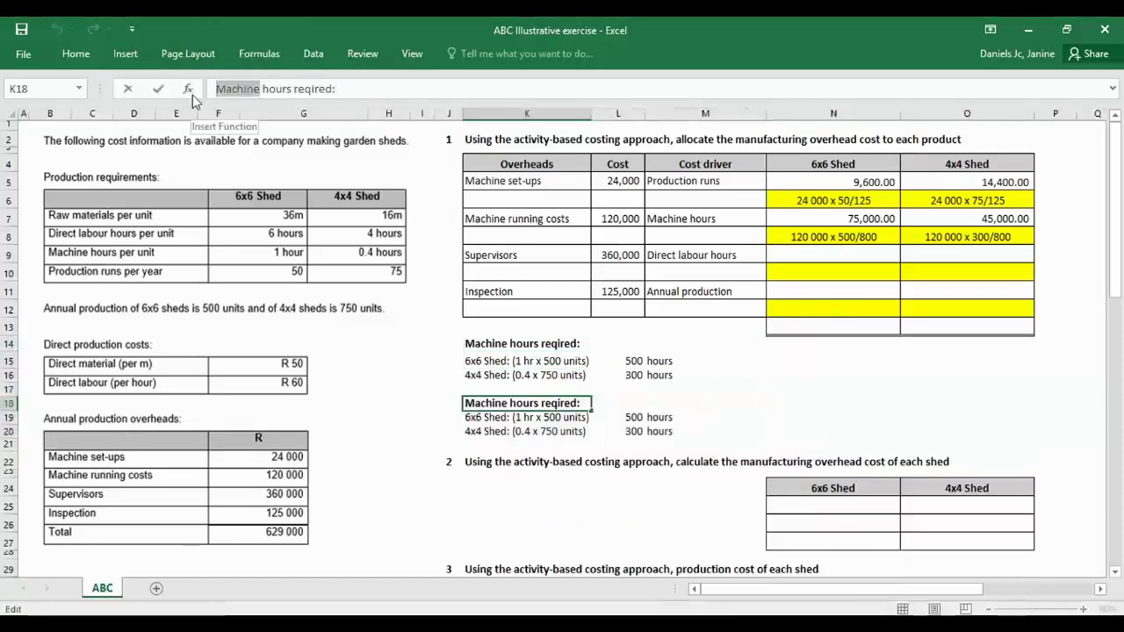
type("Labour")
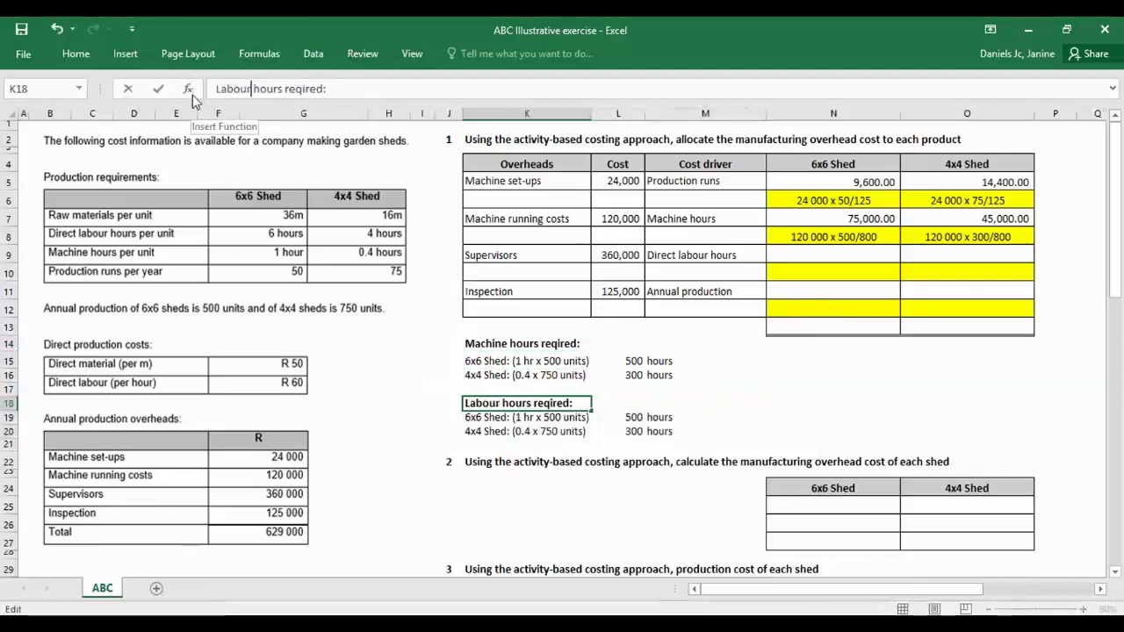
key("Return")
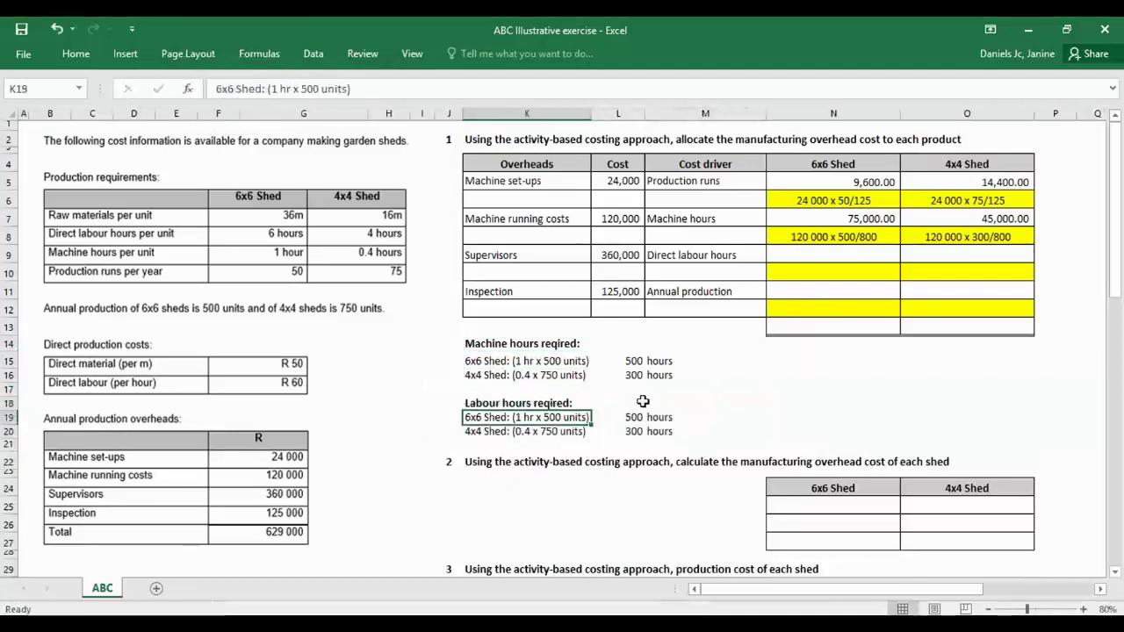
Clear the copied hours in L19:L20 and change the working in K19 to "6x6 Shed: (6 hrs x 500 units)".
left_click_drag(644, 416, 633, 431)
key("Delete")
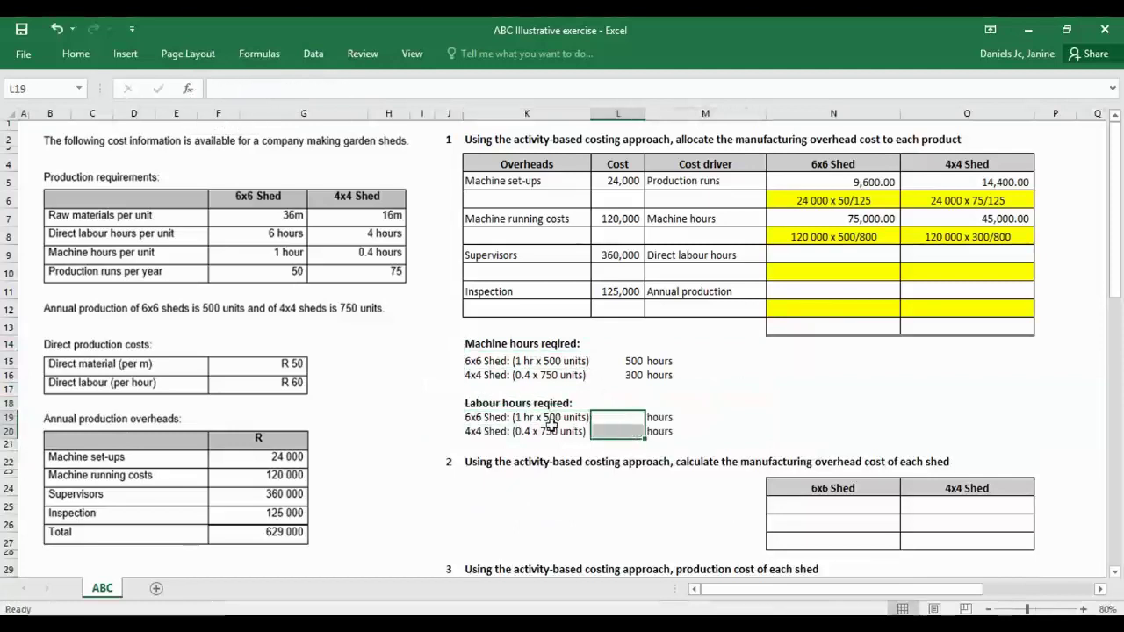
left_click(485, 411)
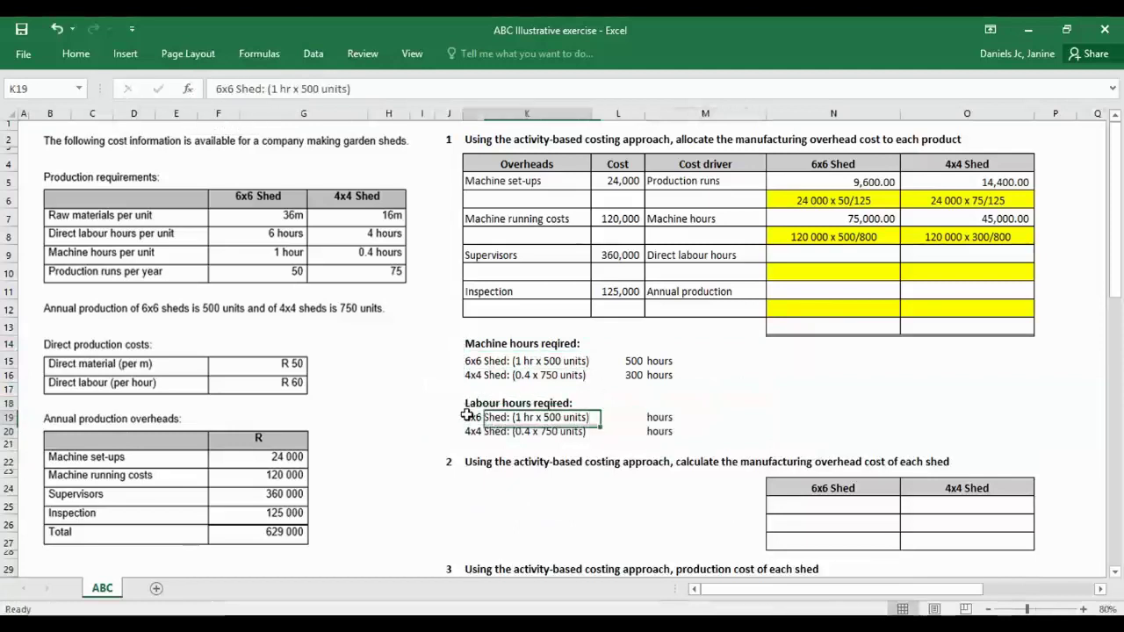
left_click(275, 89)
double_click(275, 89)
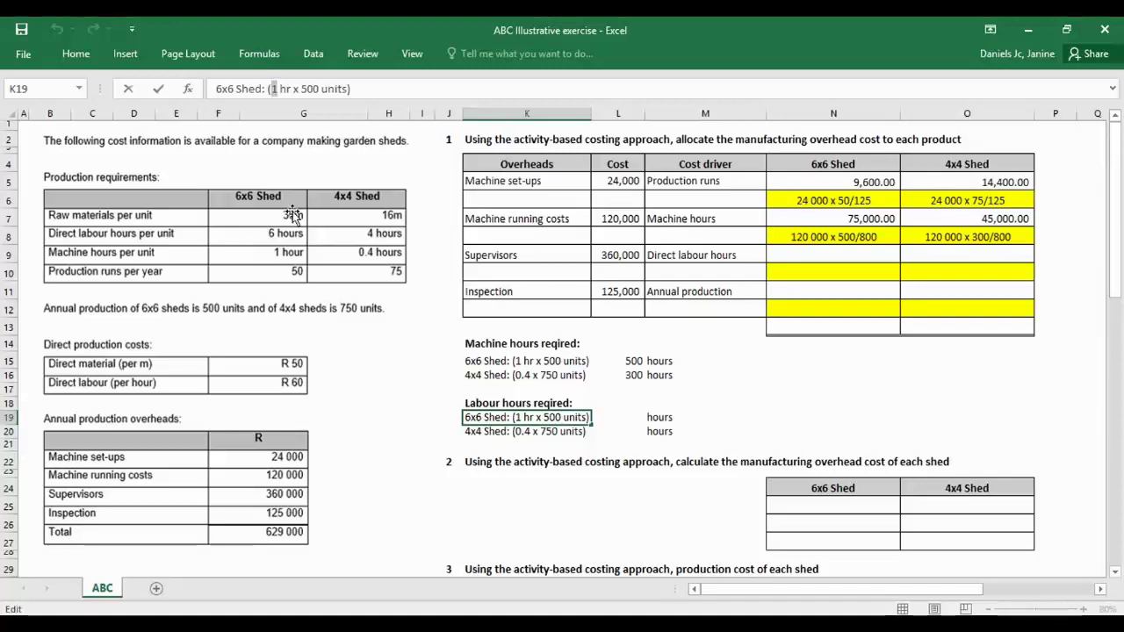
type("6")
key("Right")
key("Right")
key("Right")
type("s")
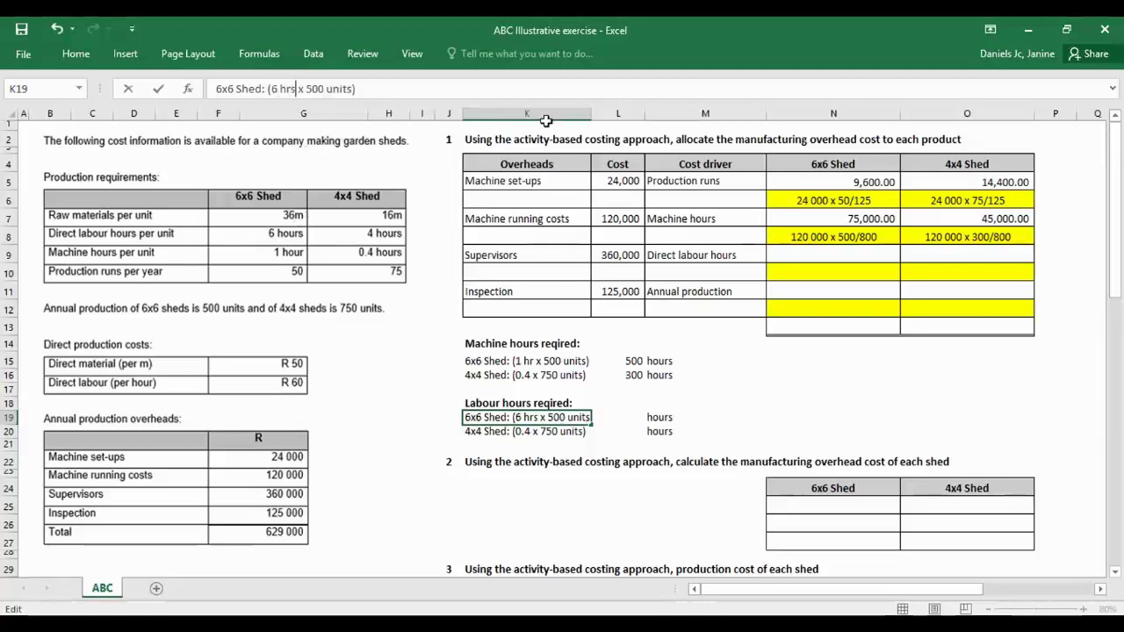
key("Return")
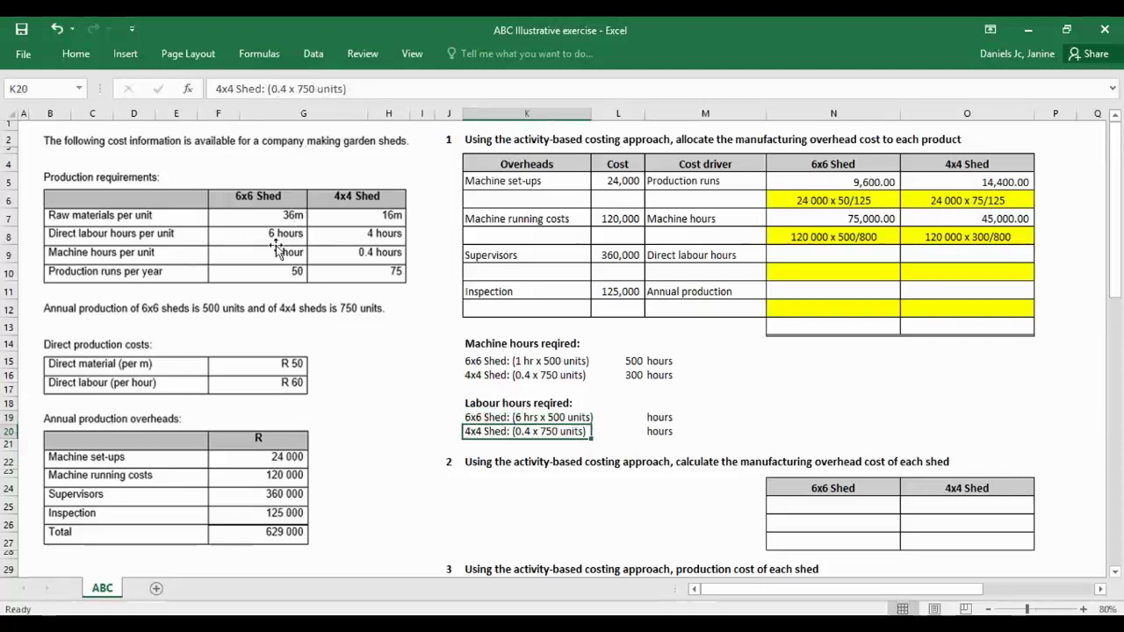
Change the 4x4 shed's labour hours working in K20 to "4x4 Shed: (4 hrs x 750 units)".
left_click(274, 89)
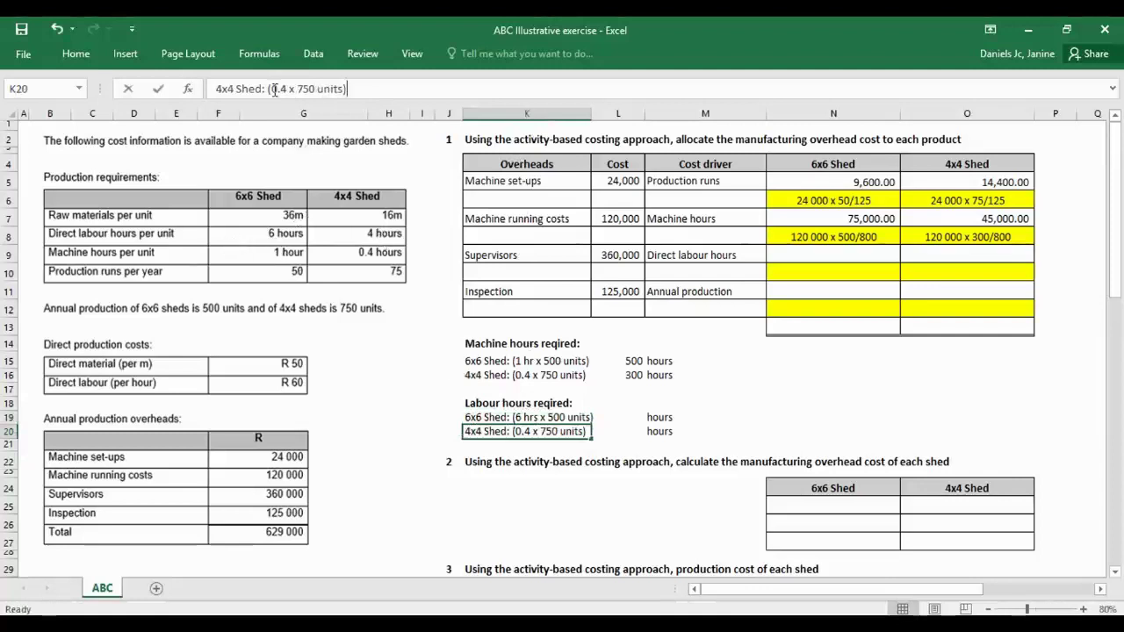
left_click(349, 95)
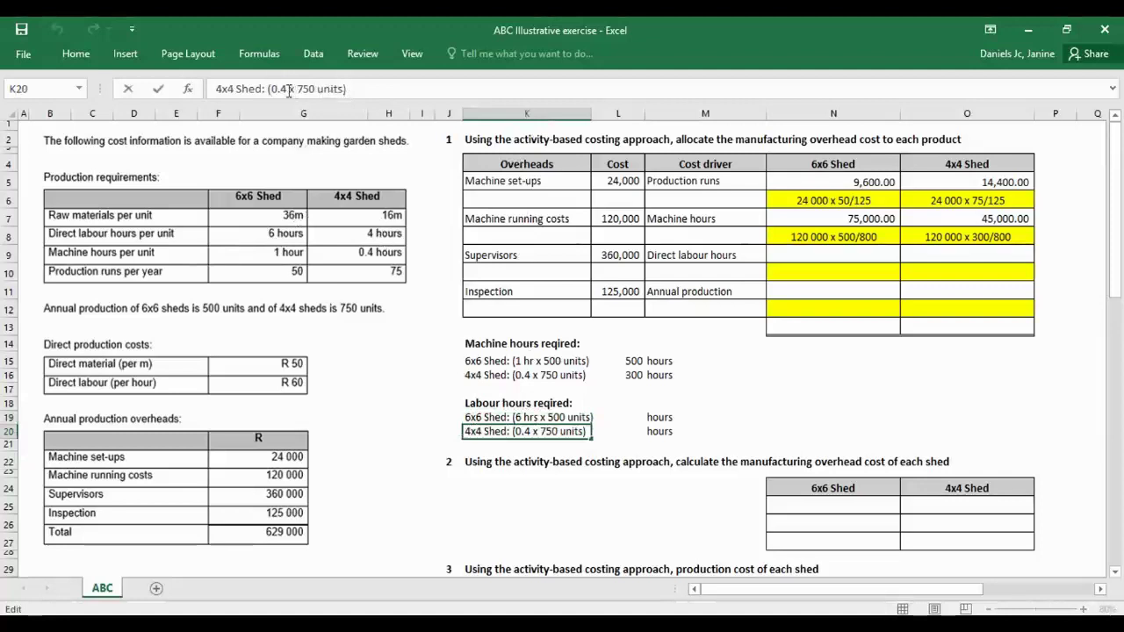
key("BackSpace")
key("Delete")
key("Delete")
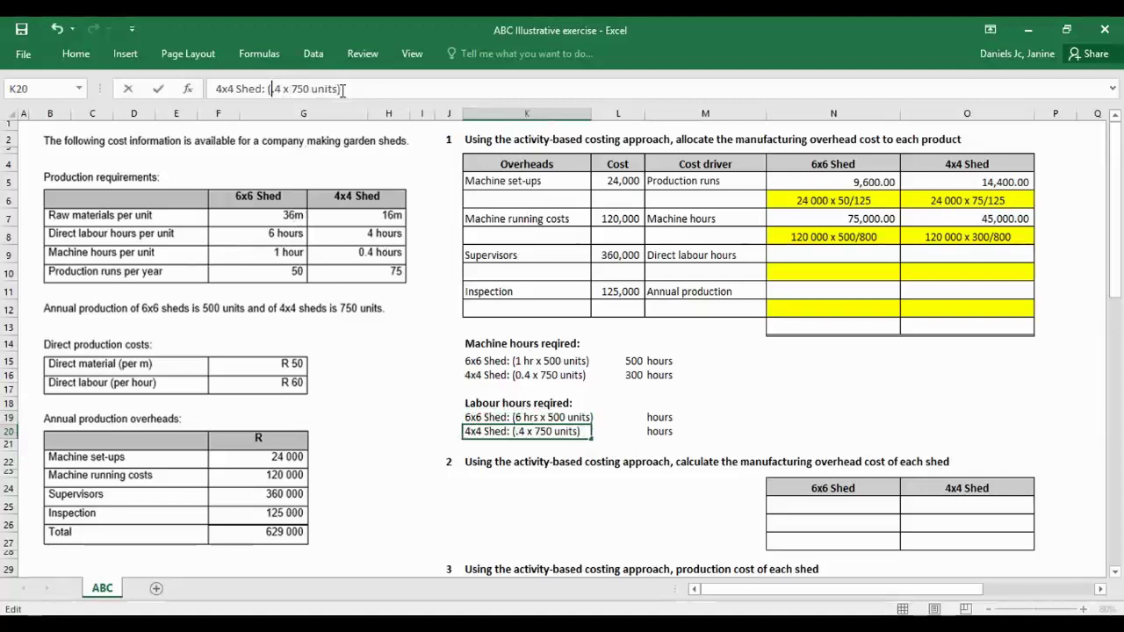
key("Right")
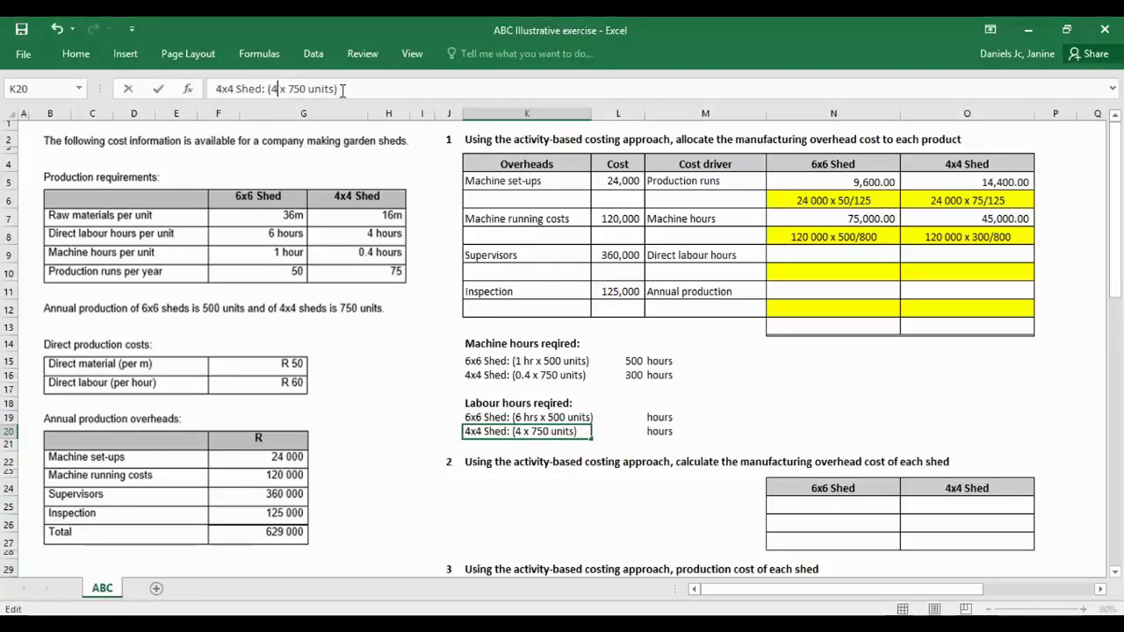
type("hrs")
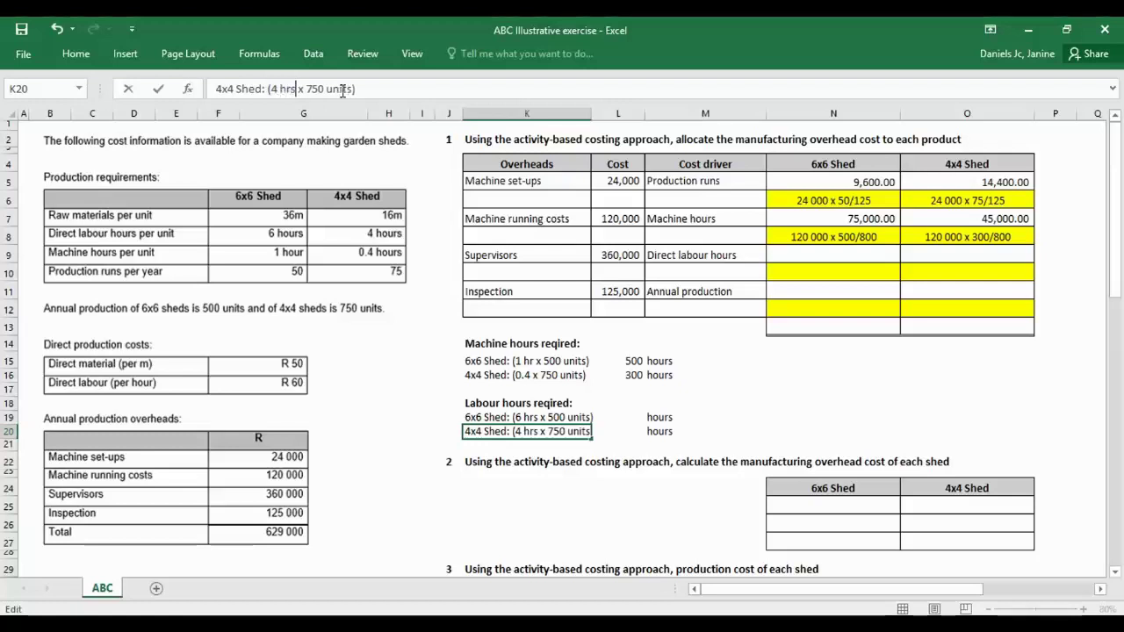
key("Return")
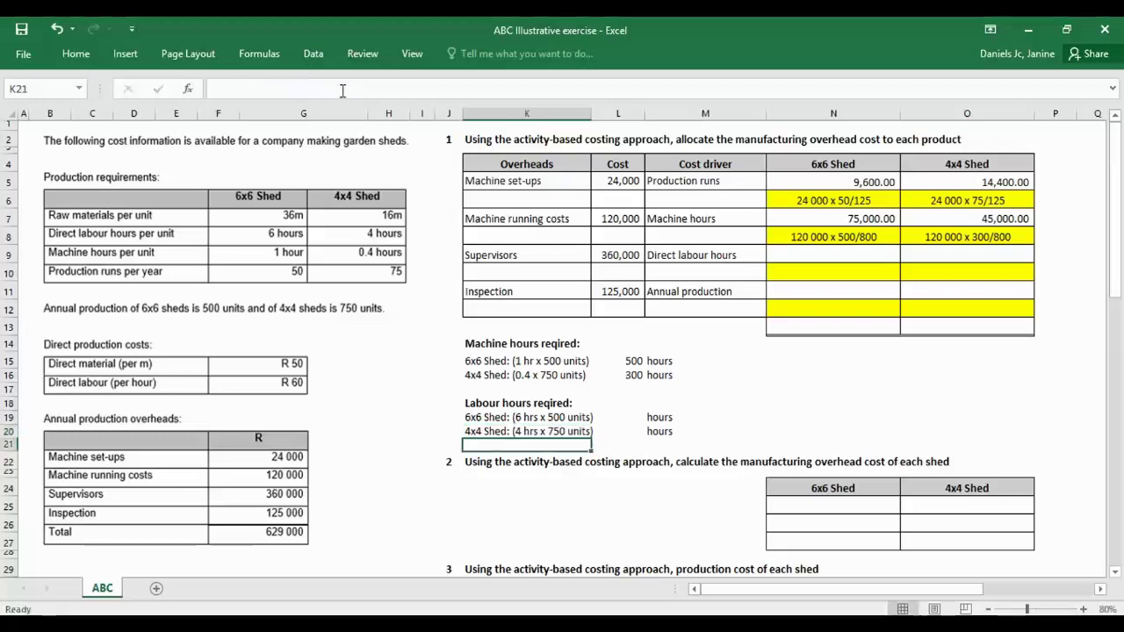
Calculate the labour hours with =6*500 in L19 for the 6x6 shed and =4*750 in L20 for the 4x4 shed.
left_click_drag(594, 433, 630, 418)
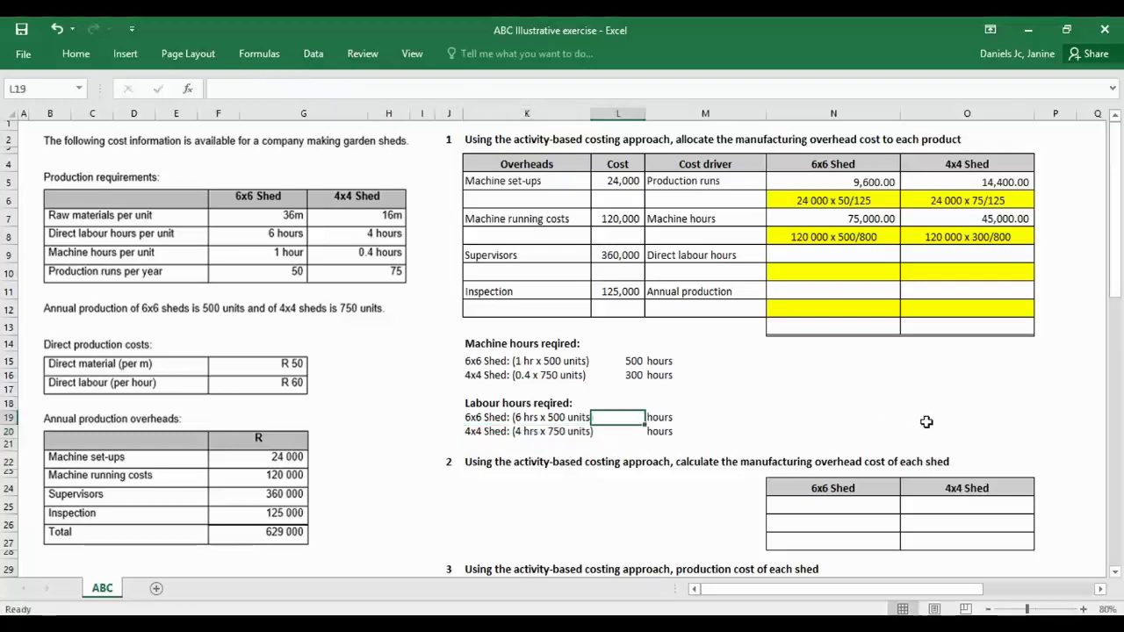
type("=6*500")
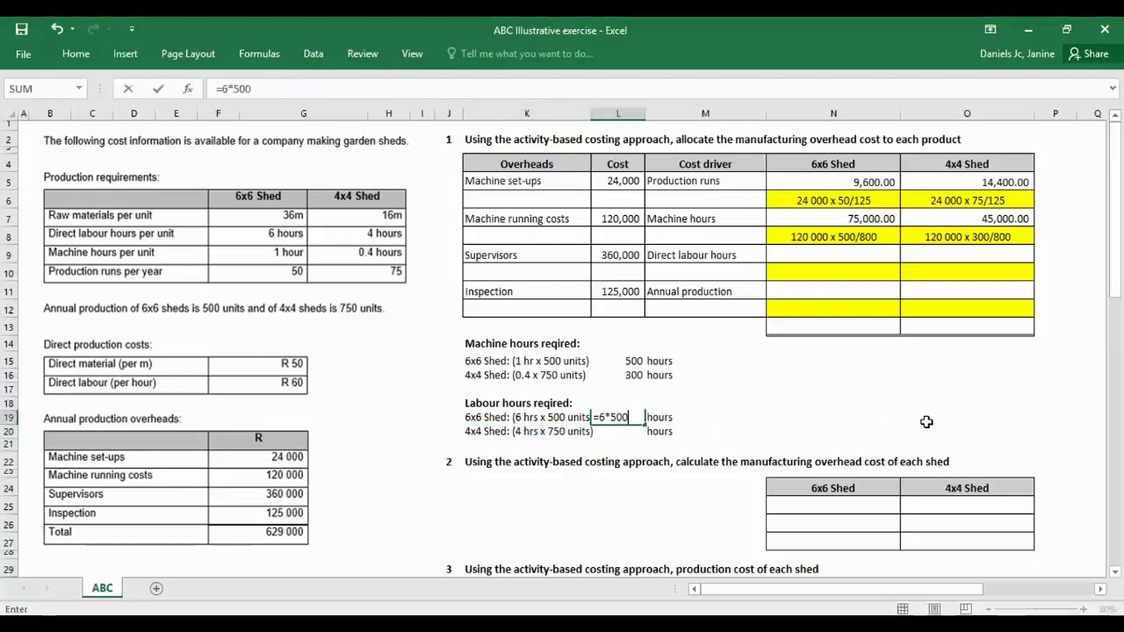
key("Return")
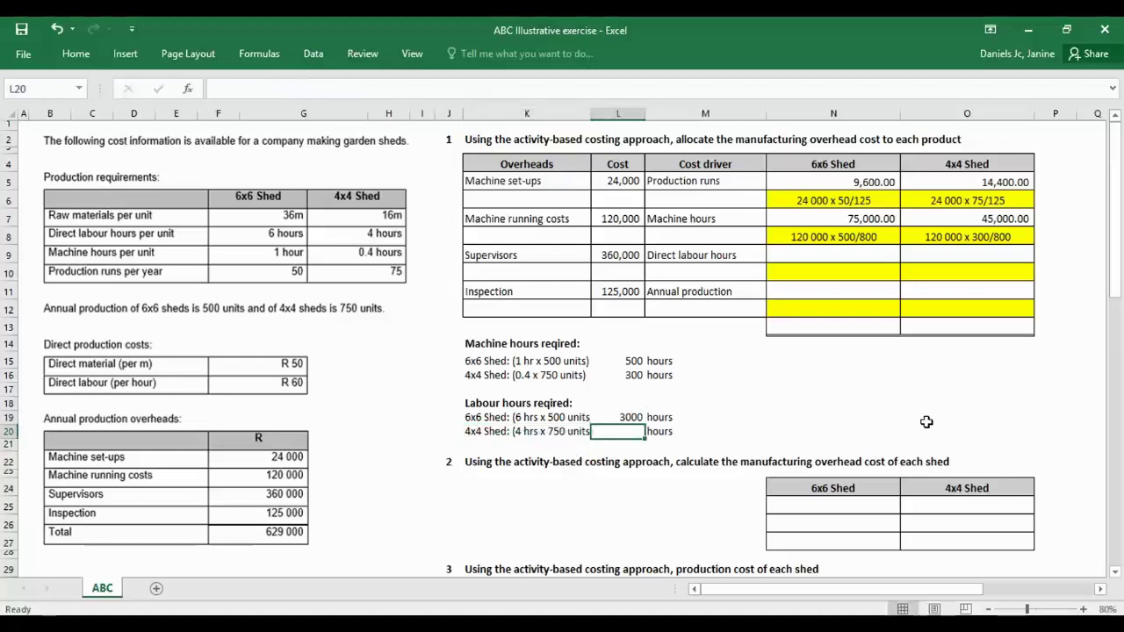
type("=")
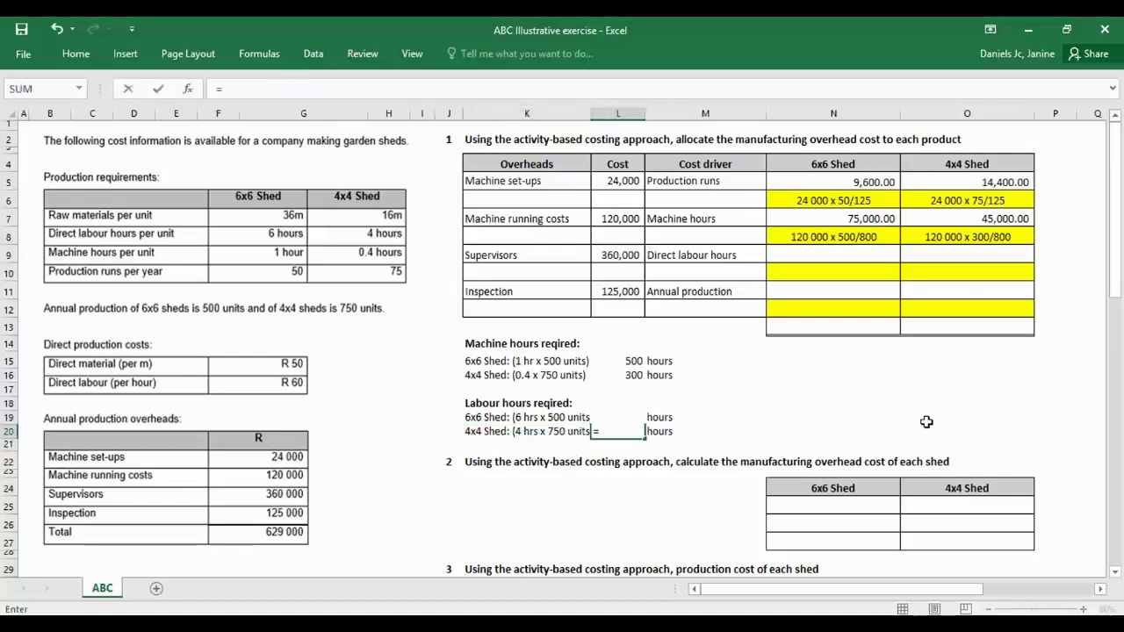
type("4*750")
key("Return")
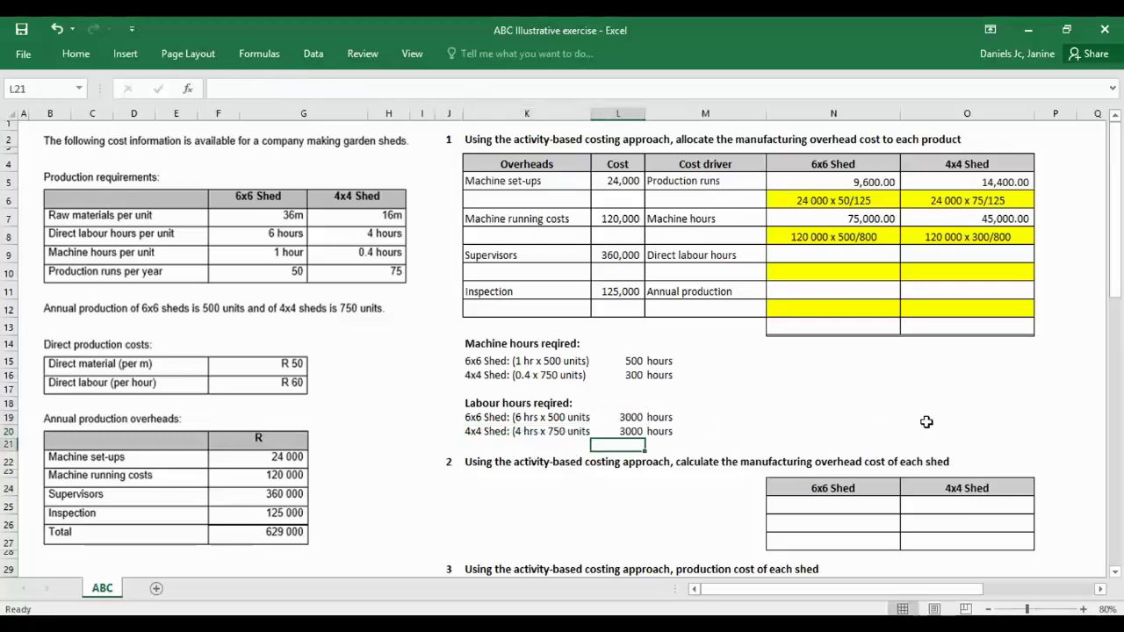
Widen column K slightly so the labour hours workings fit fully beside the hour totals.
left_click(825, 419)
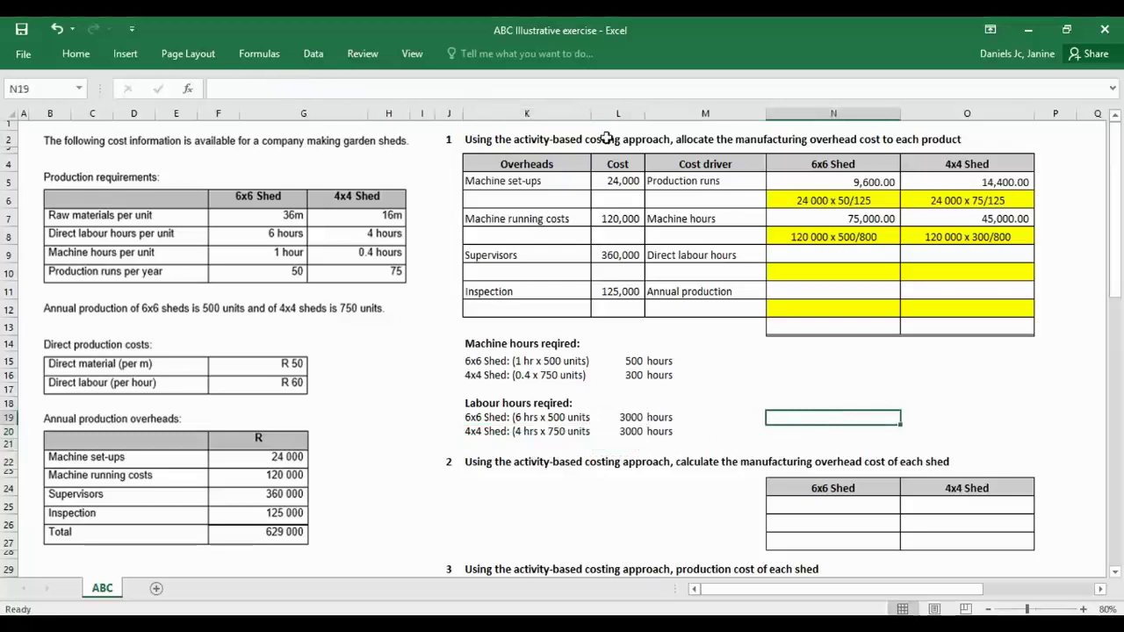
left_click_drag(588, 115, 594, 115)
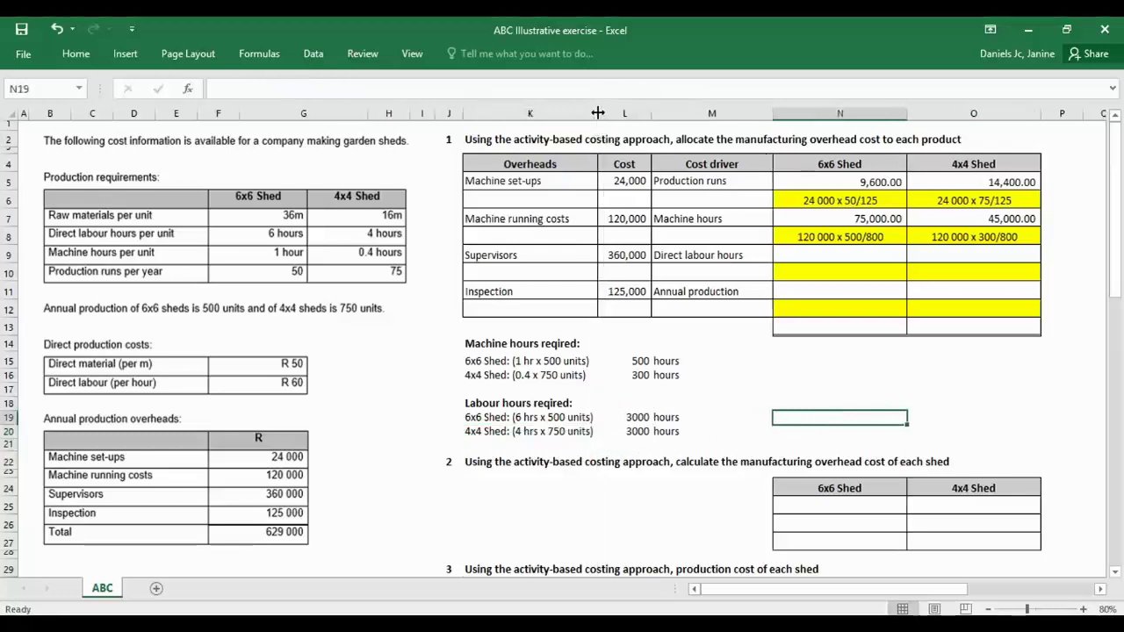
left_click(735, 419)
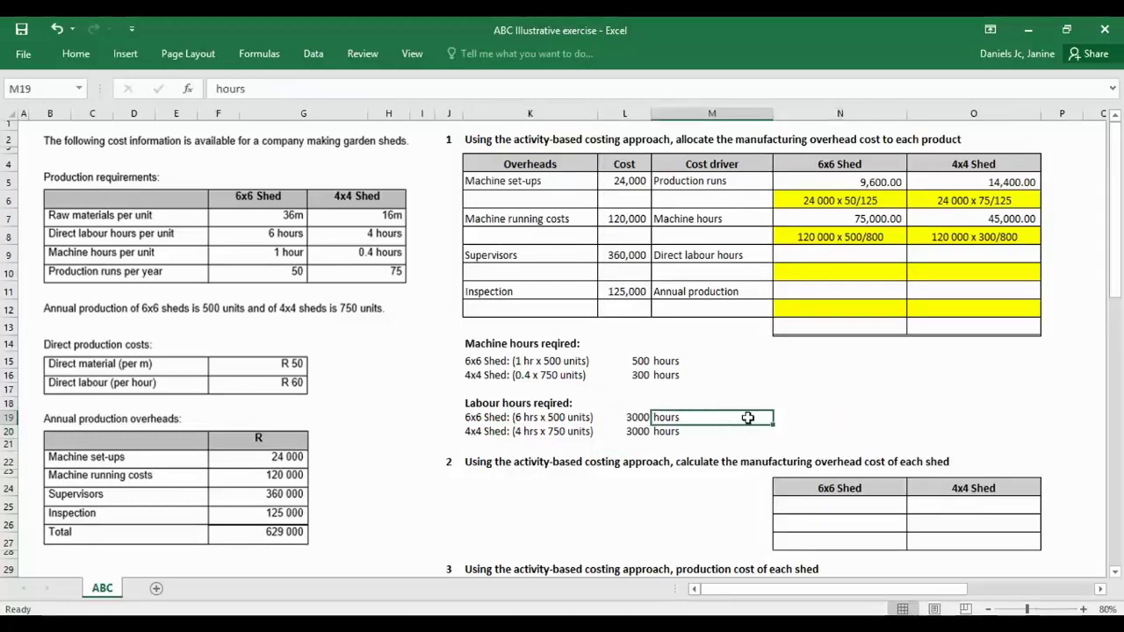
Enter the 6x6 shed's supervisors working "360 000 x 3000/6000" in N10.
left_click(794, 273)
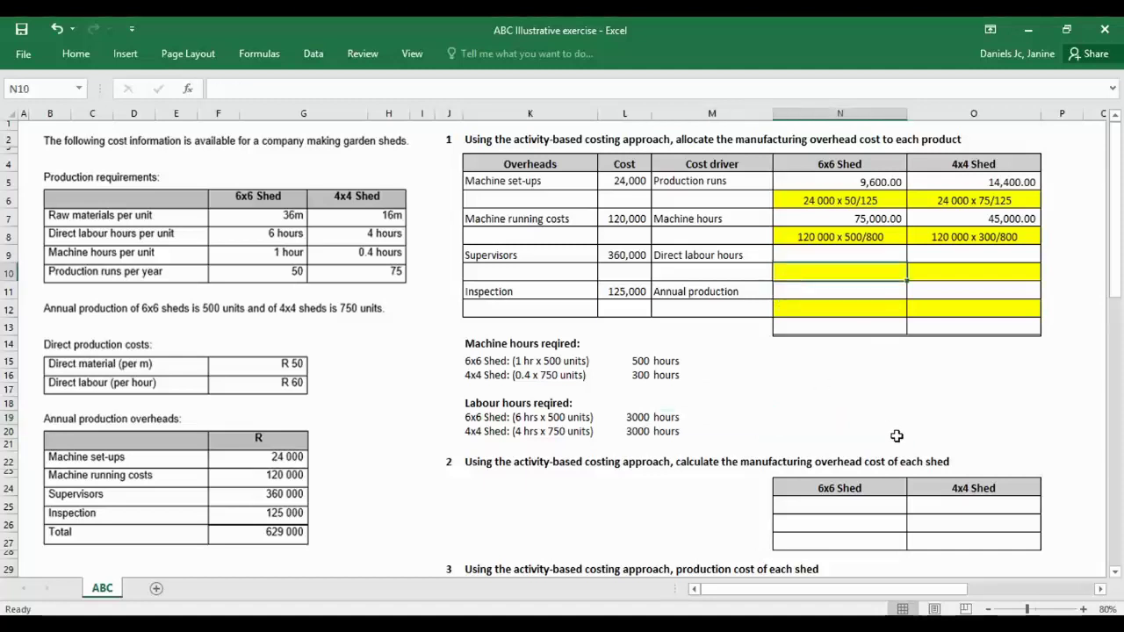
type("36")
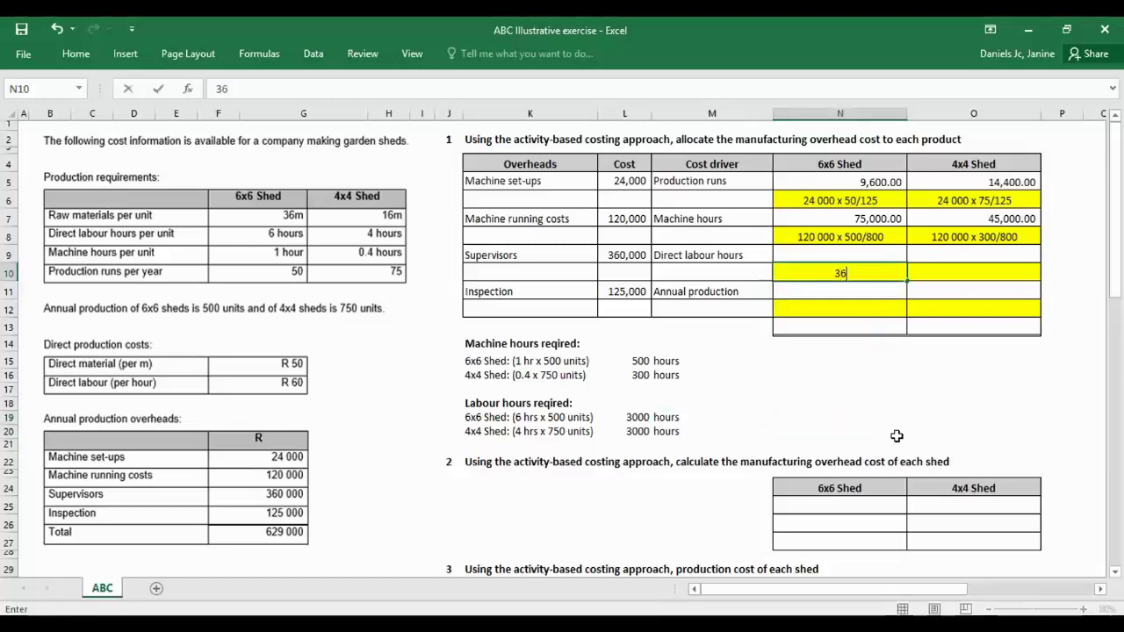
type("0 000 x 3000")
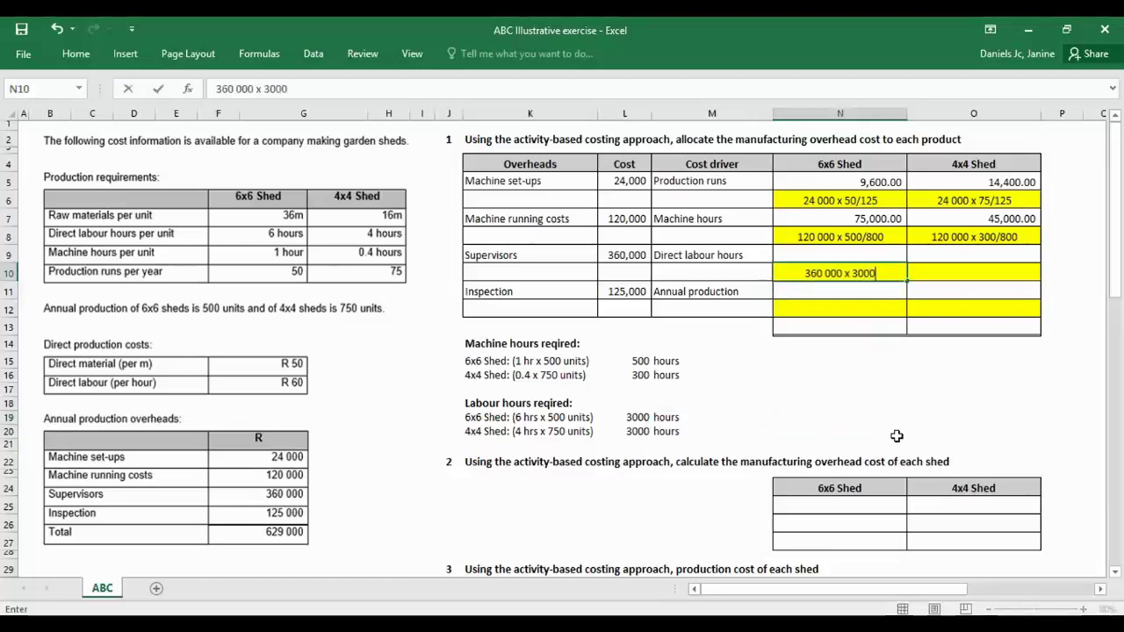
type("/6")
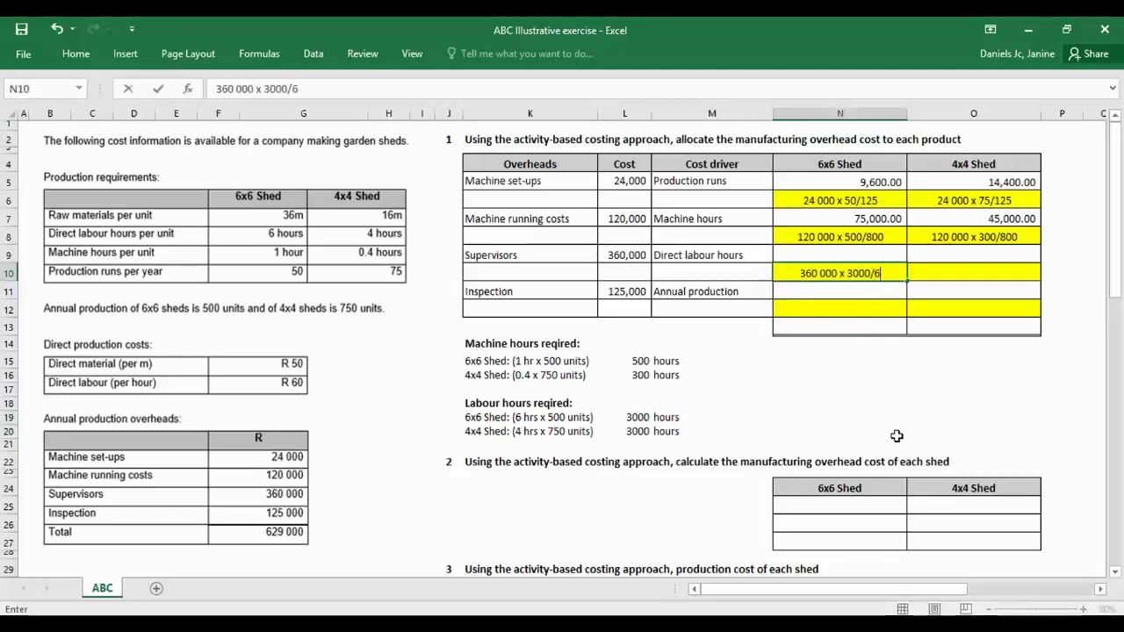
type("000")
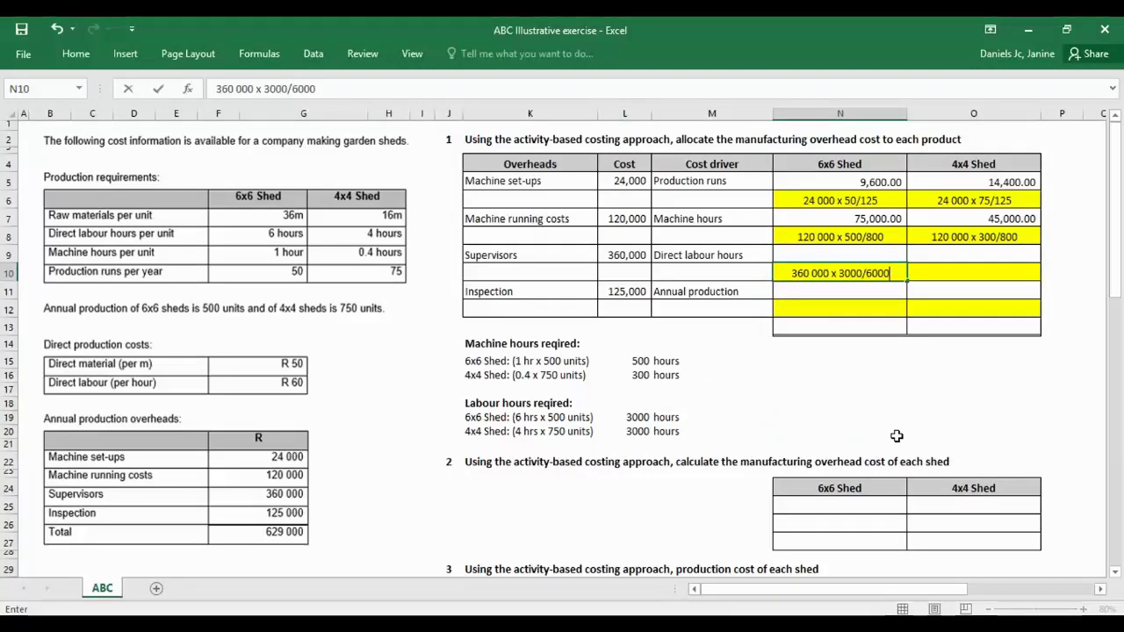
key("Return")
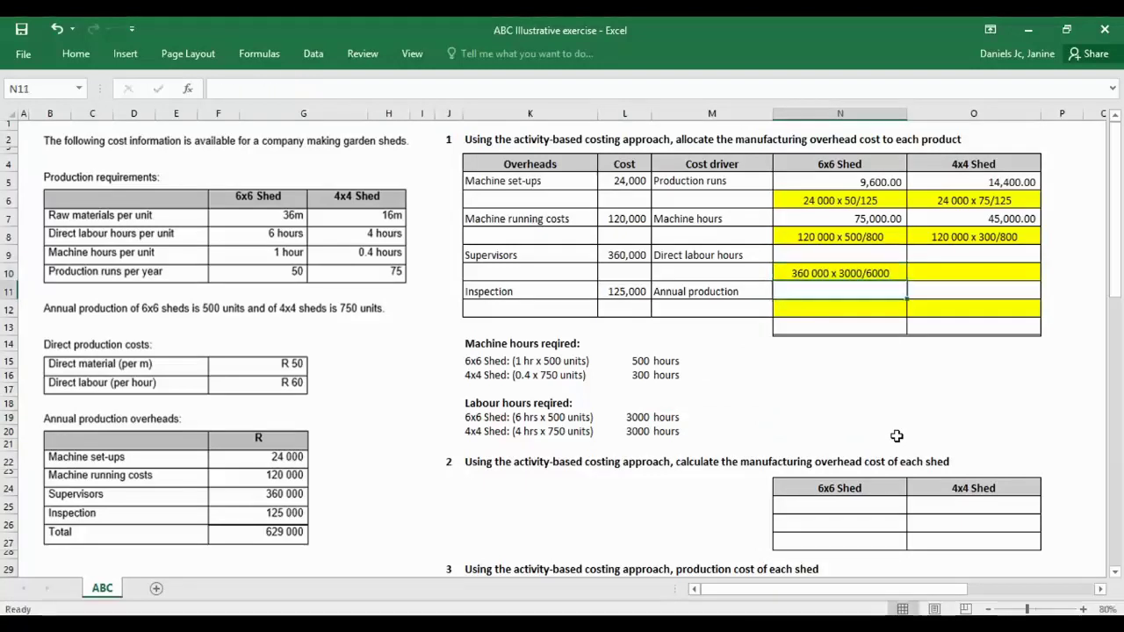
Calculate the 6x6 shed's supervisors allocation in N9 with the formula =360000/2.
key("Up")
key("Up")
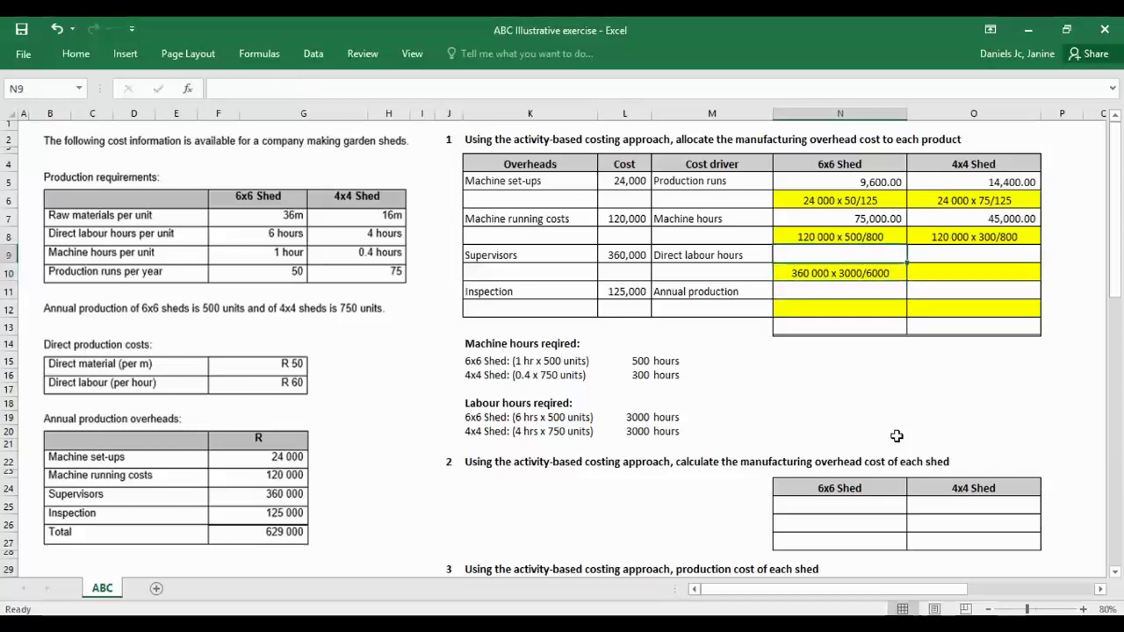
type("=360")
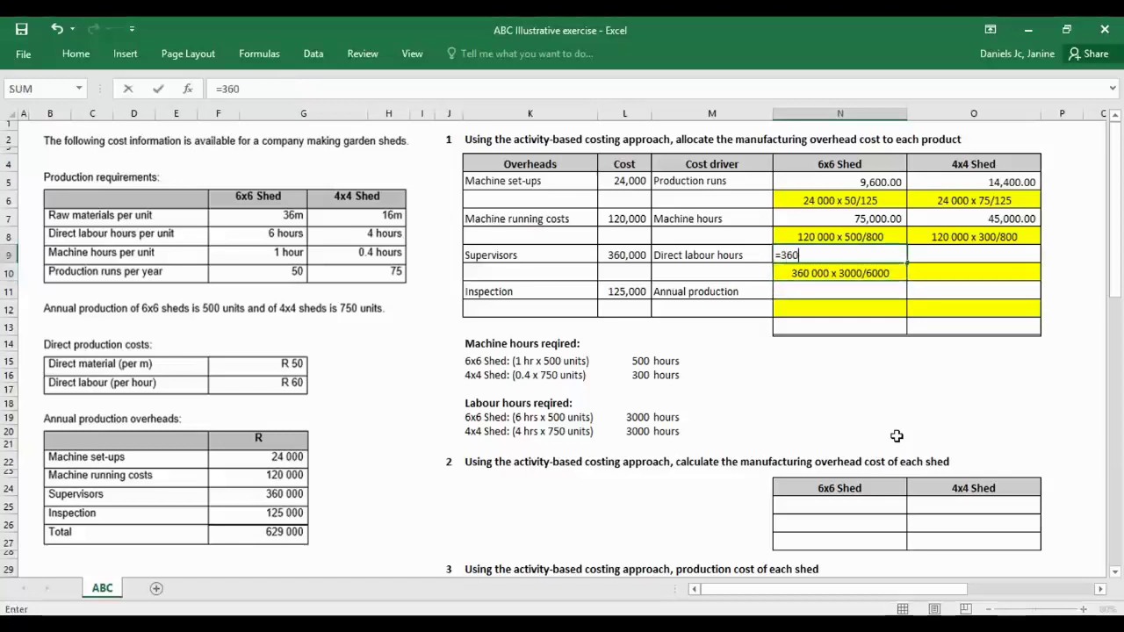
type("000/2")
key("Return")
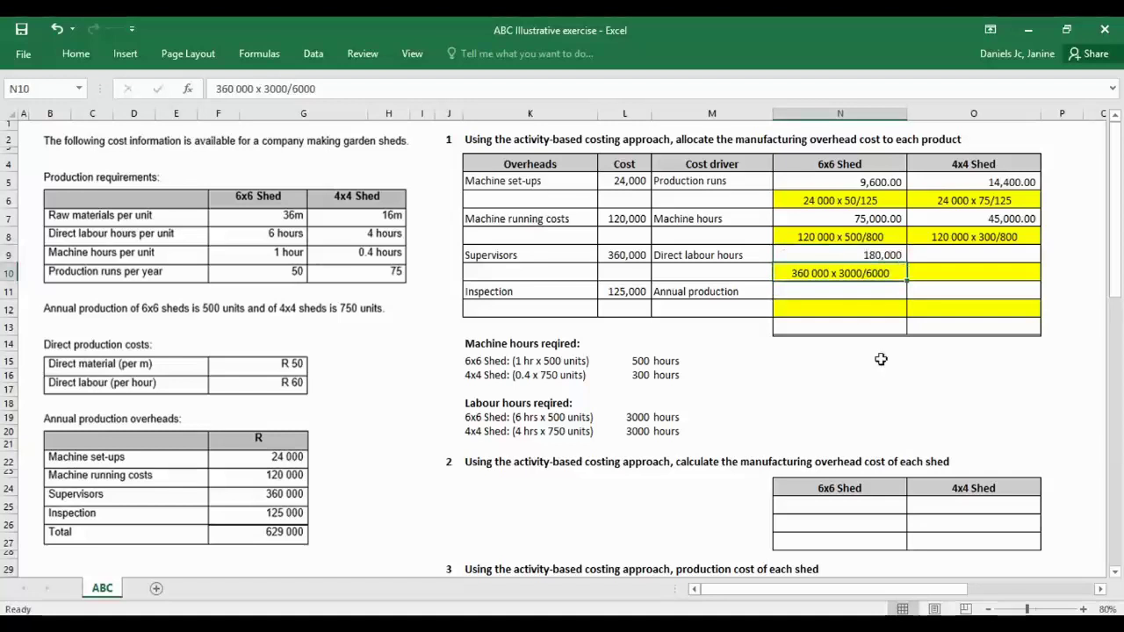
Copy the supervisors working from N10 to O10 and enter 180000 as the 4x4 shed's allocation in O9.
key("ctrl+c")
left_click(948, 272)
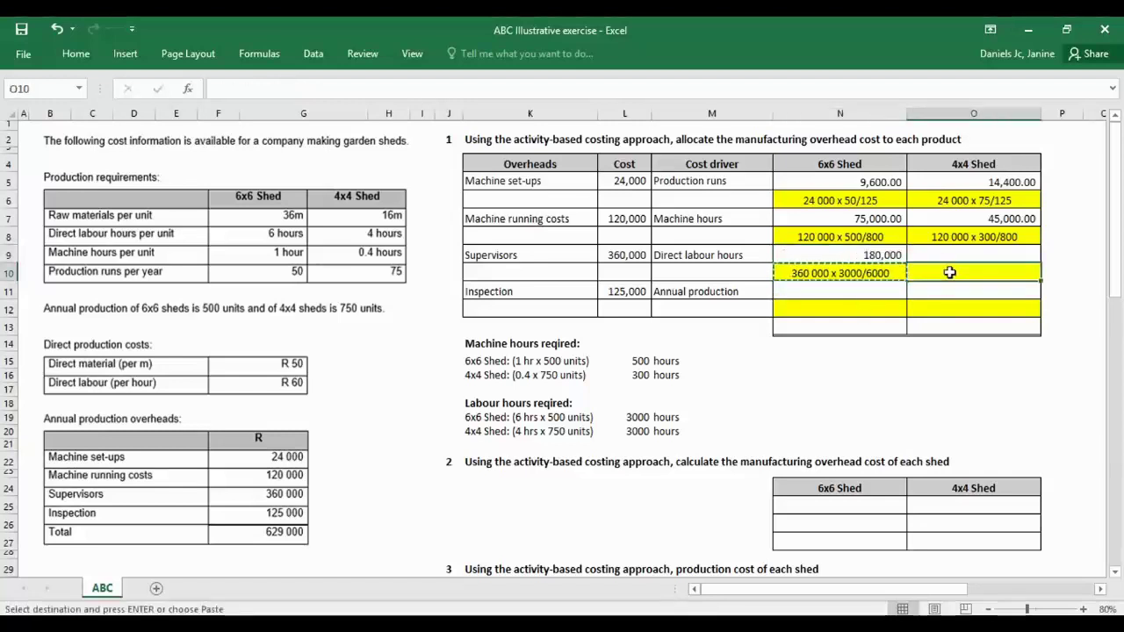
key("ctrl+v")
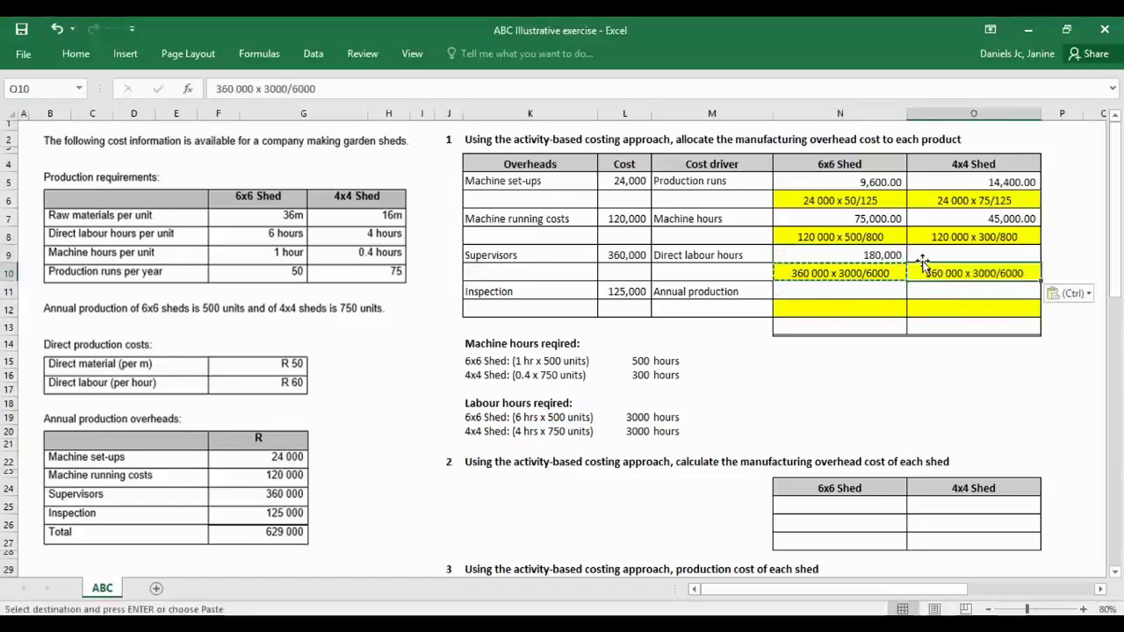
left_click(921, 254)
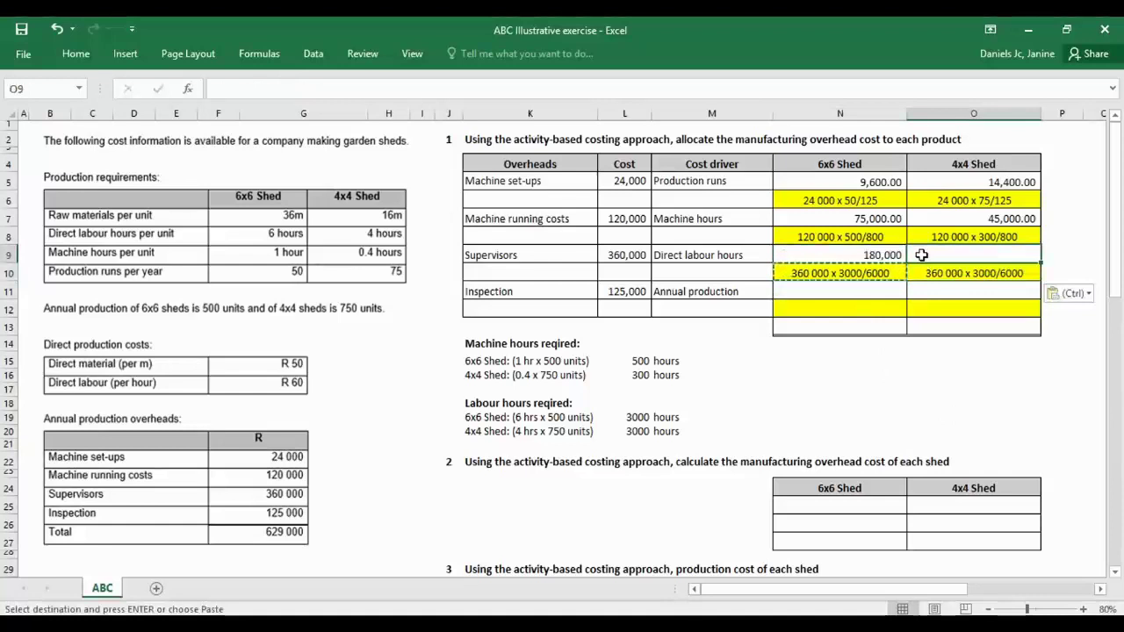
type("180,000")
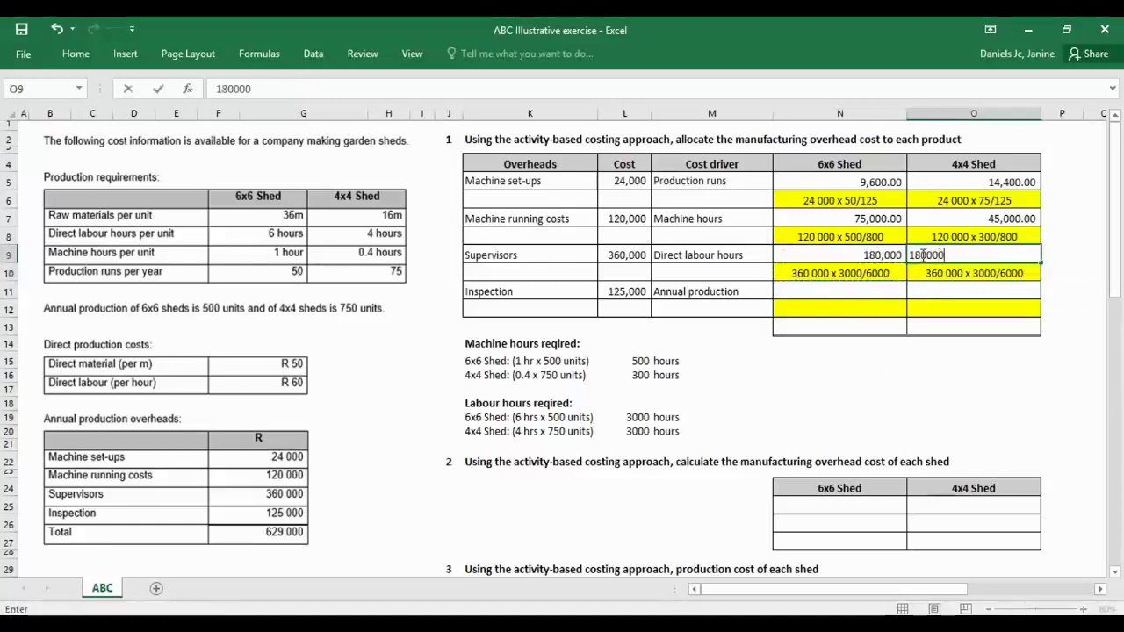
key("Return")
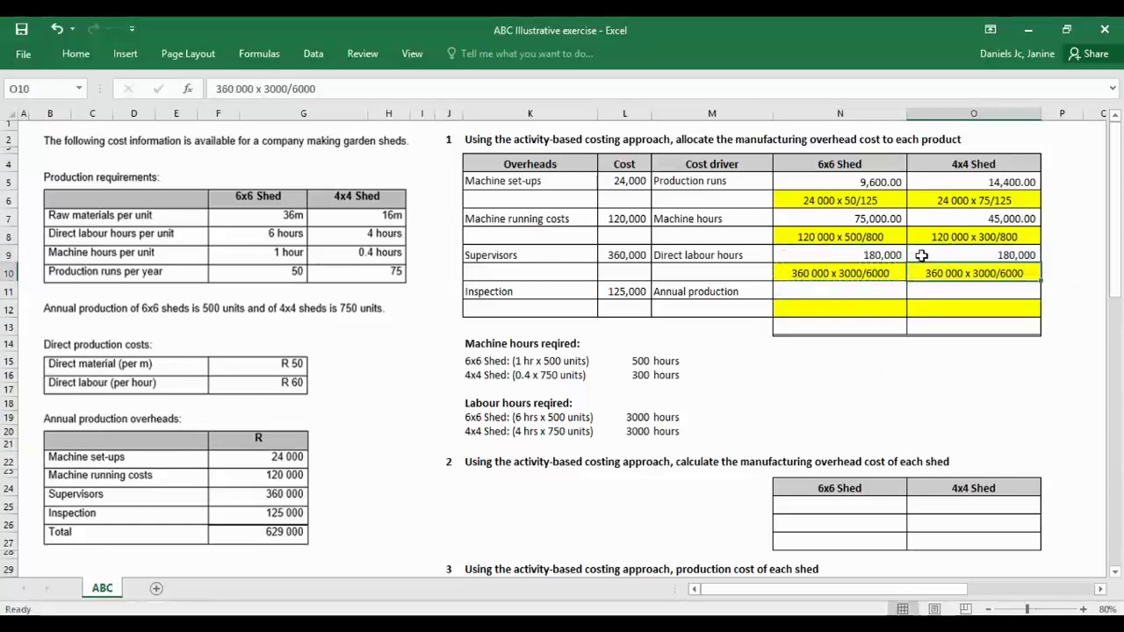
Enter the 6x6 shed's inspection working "125 000 x 500/1250" in N12.
left_click(849, 391)
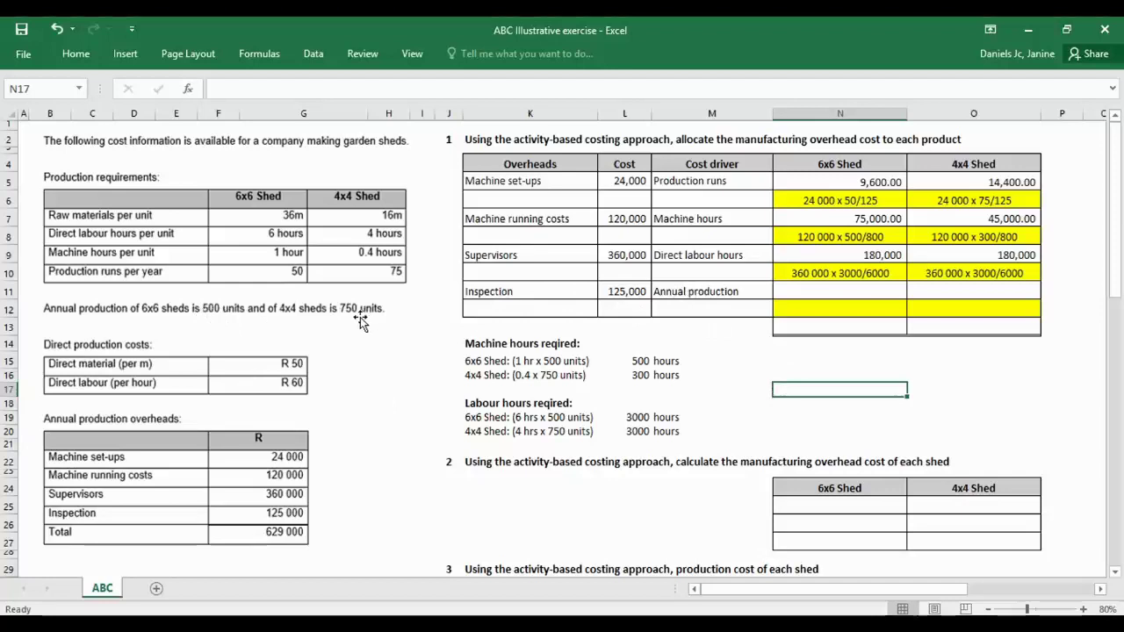
left_click(795, 307)
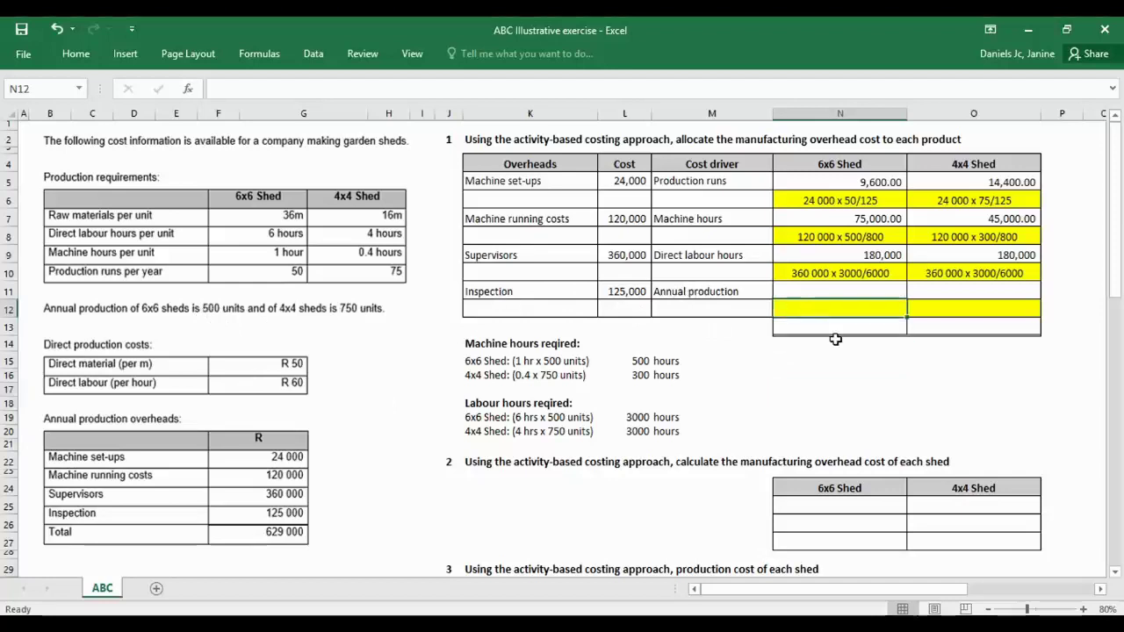
type("12,50")
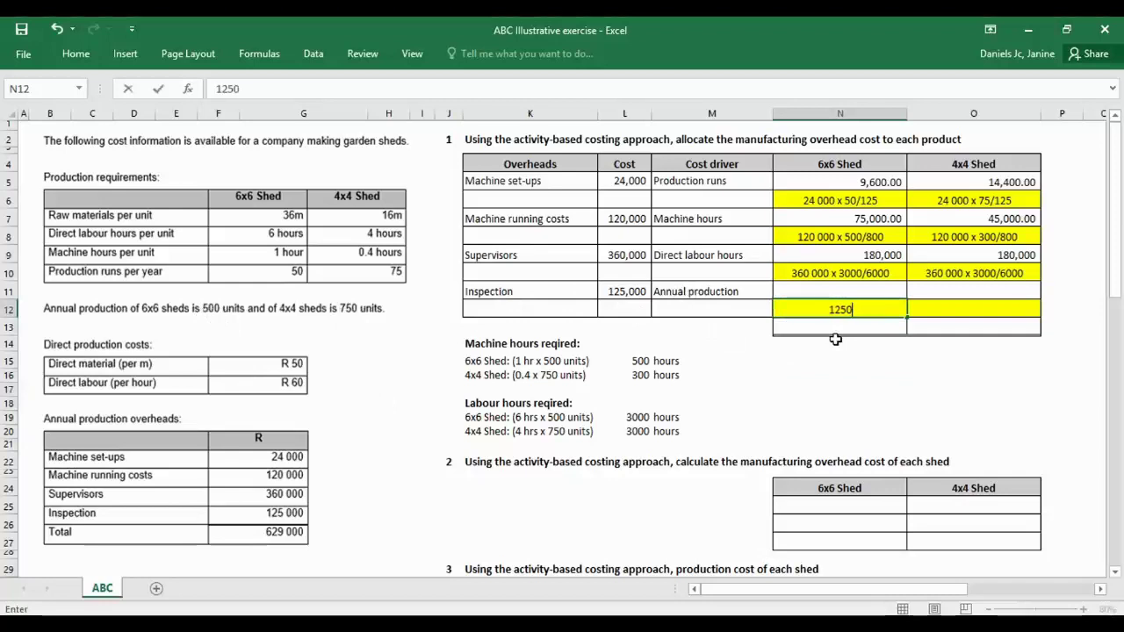
type("0")
key("Left")
key("Left")
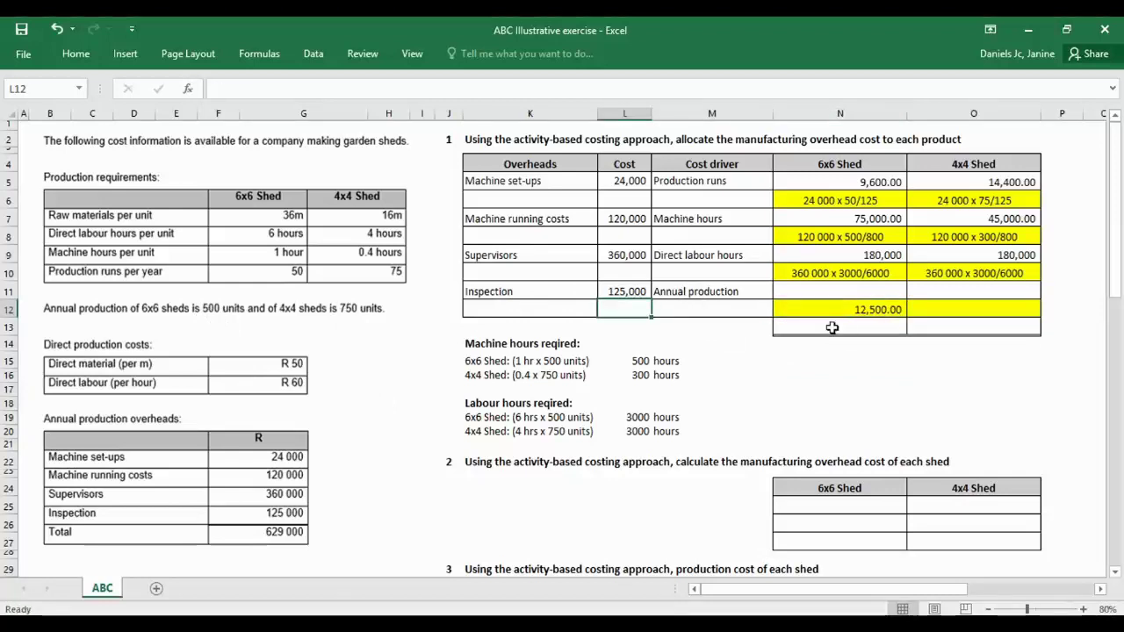
left_click(825, 315)
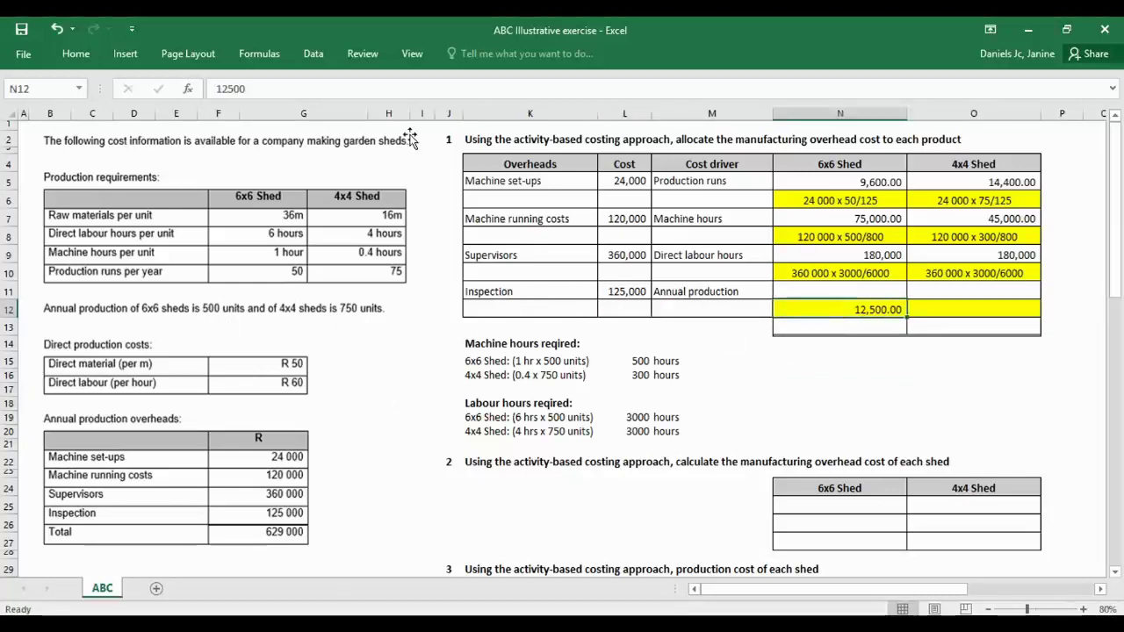
left_click(229, 89)
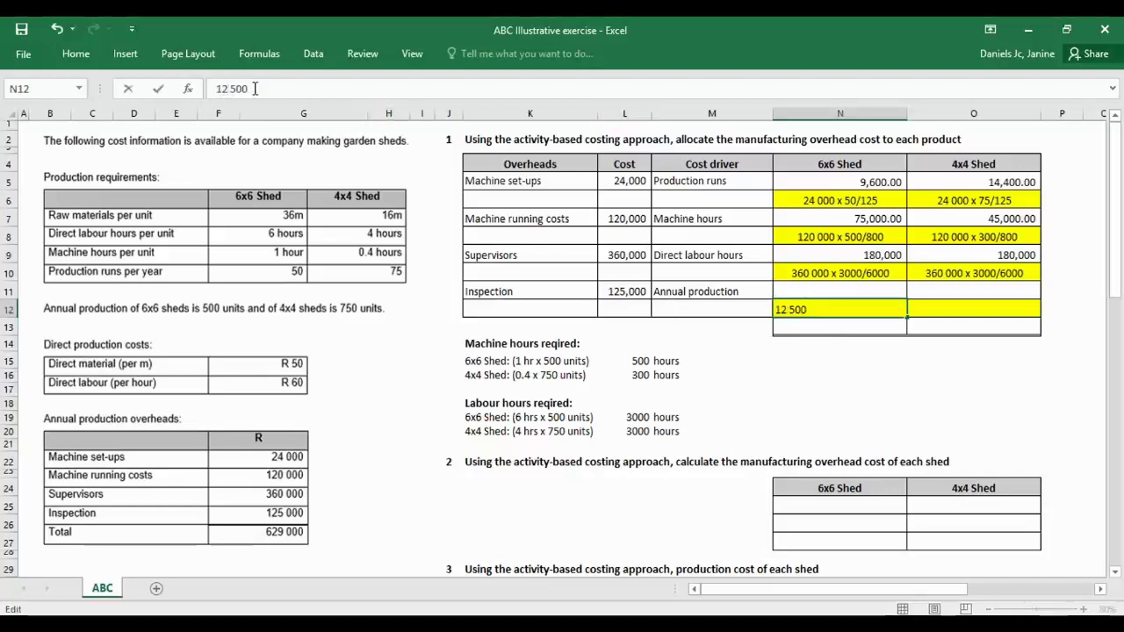
key("BackSpace")
key("Right")
type("000 x500")
left_click(264, 91)
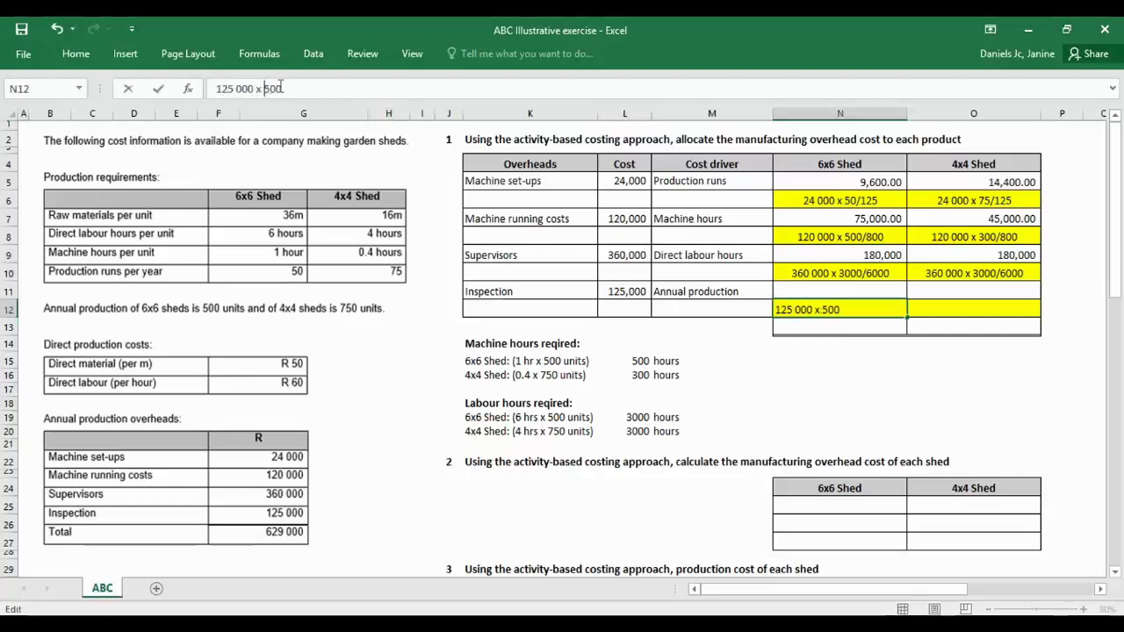
left_click(286, 88)
type("/")
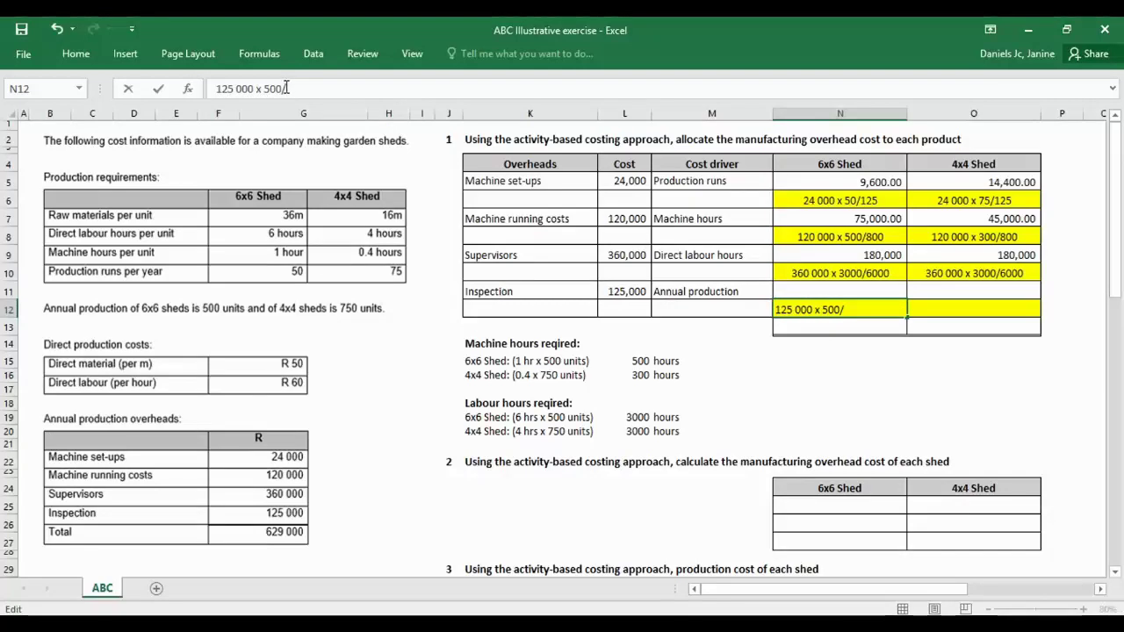
type("1 250")
left_click(287, 89)
key("Delete")
key("Return")
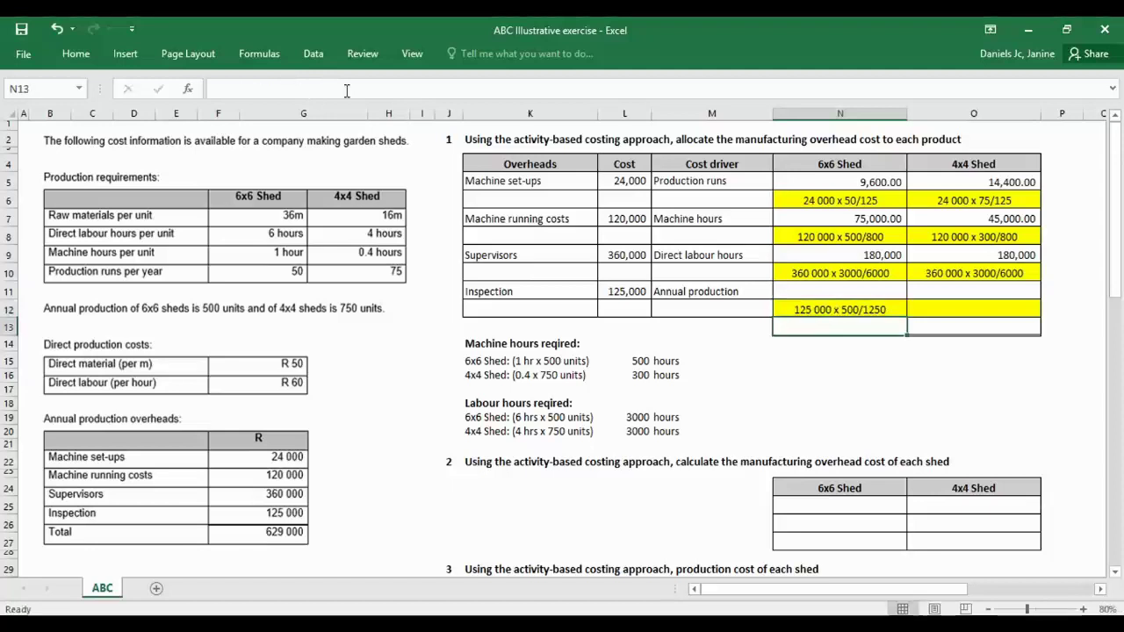
Calculate the 6x6 shed's inspection allocation in N11 with the formula =125000*500/1250.
key("Up")
key("Up")
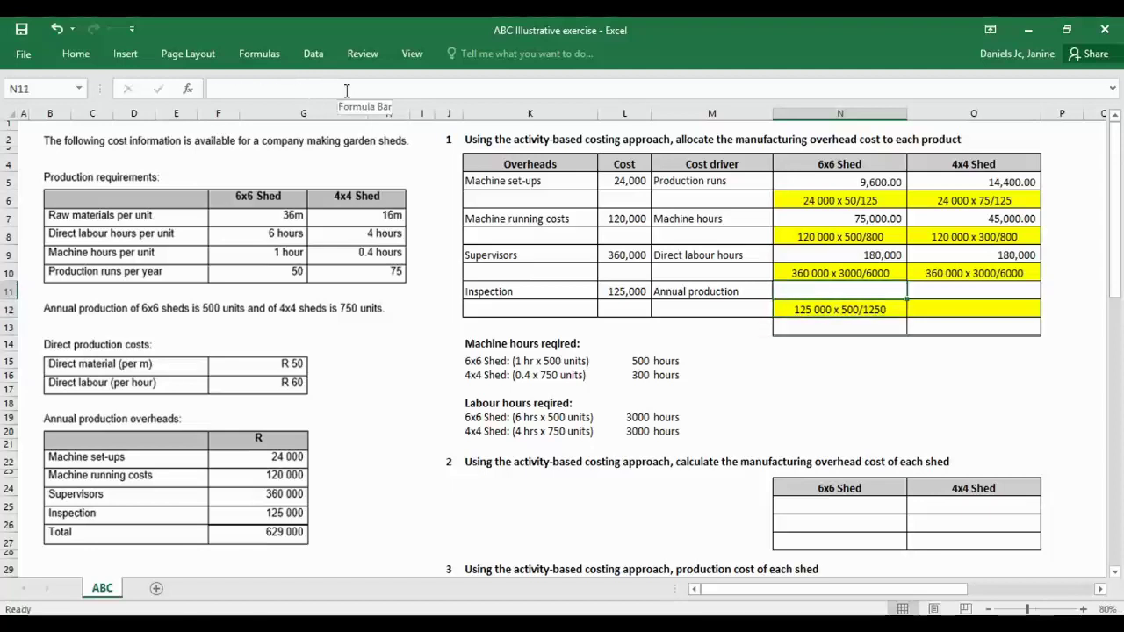
type("=1")
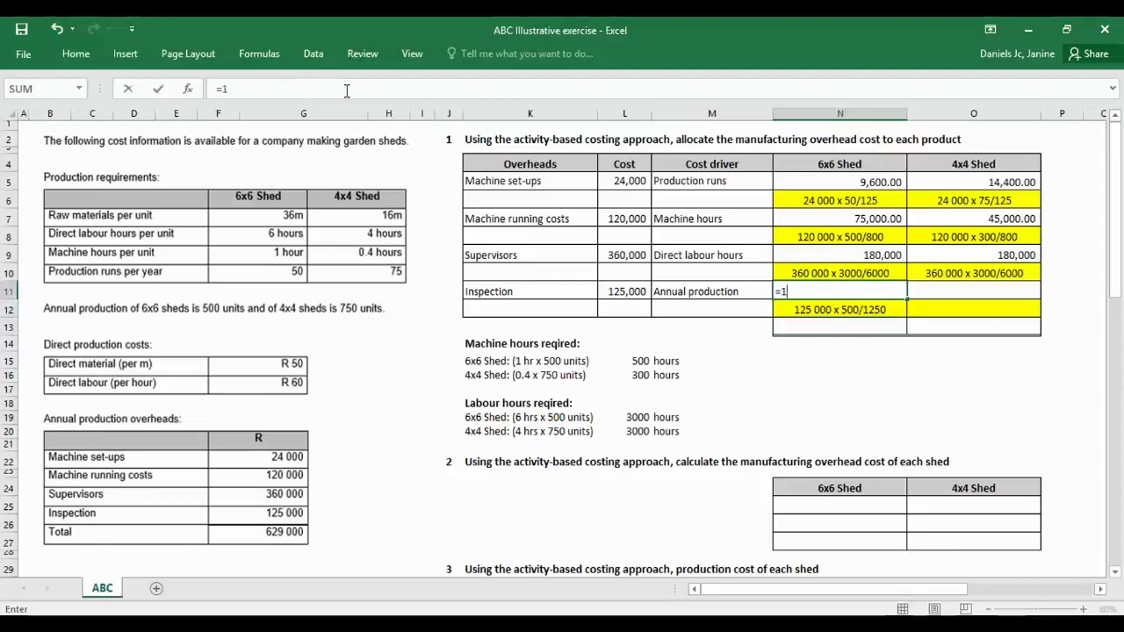
type("25000*500/1250")
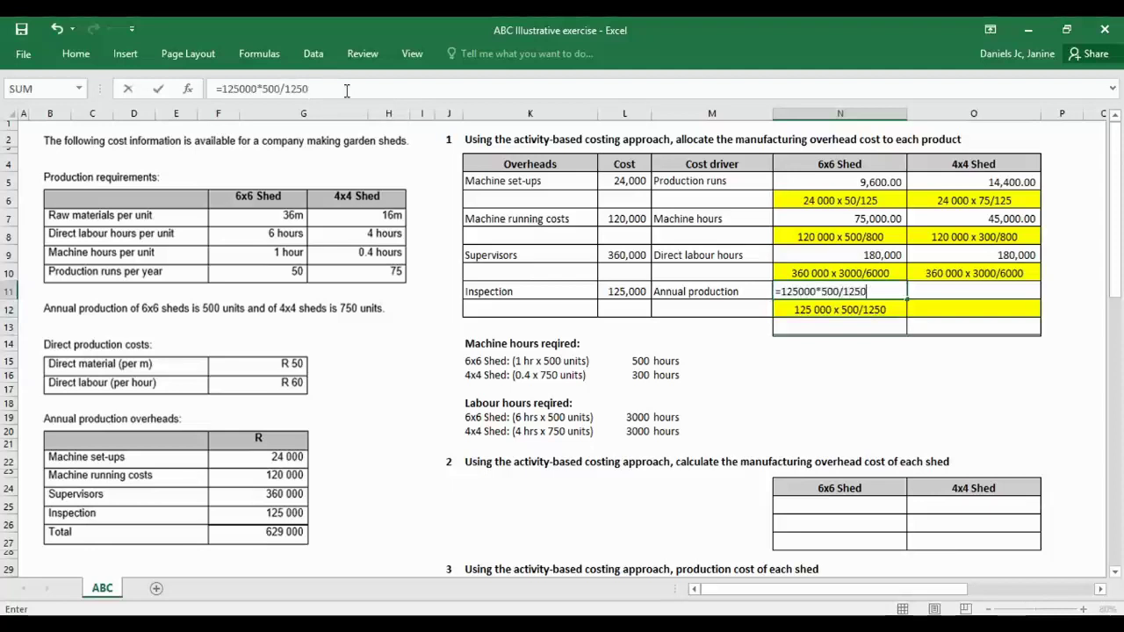
key("Return")
key("Right")
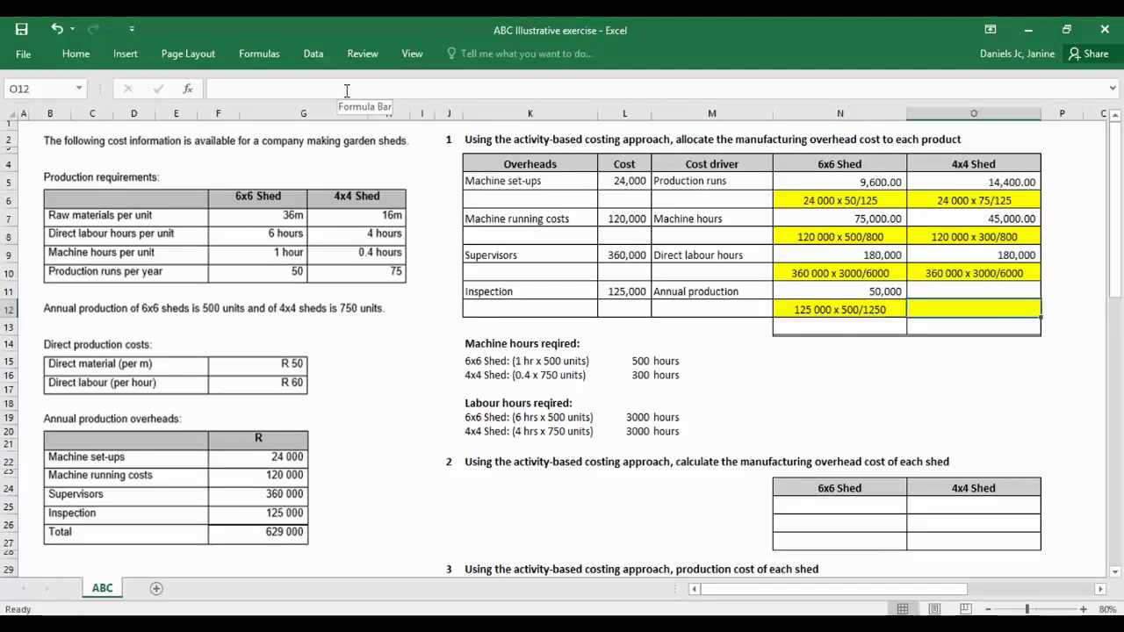
Enter the 4x4 shed's inspection working "125 000 x 750/1250" in O12.
type("125")
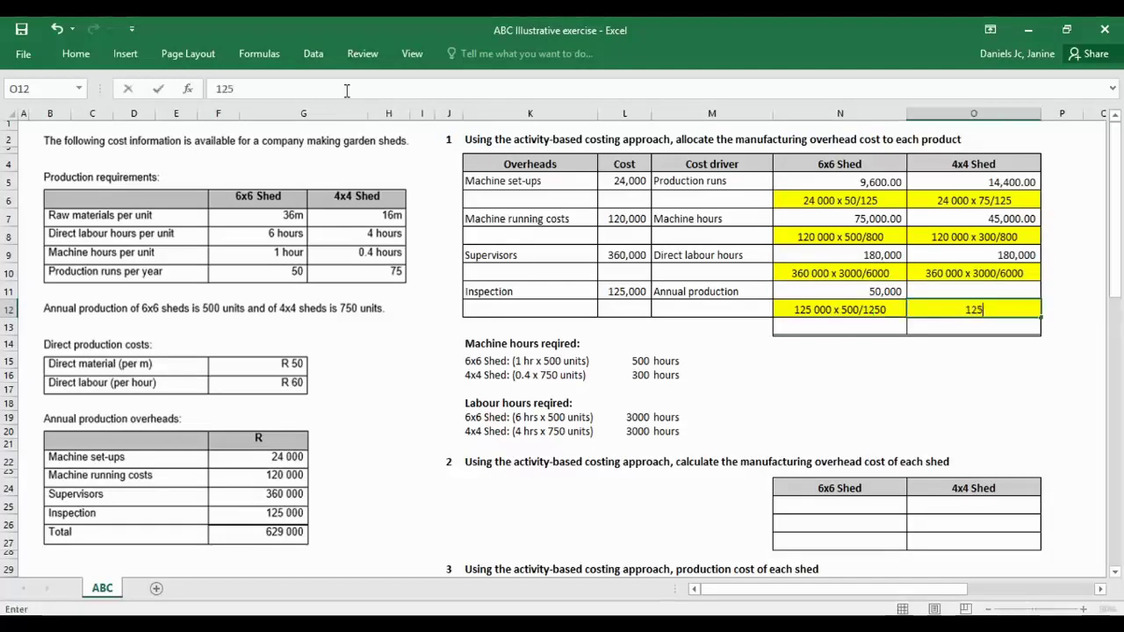
type(" 000 x 750")
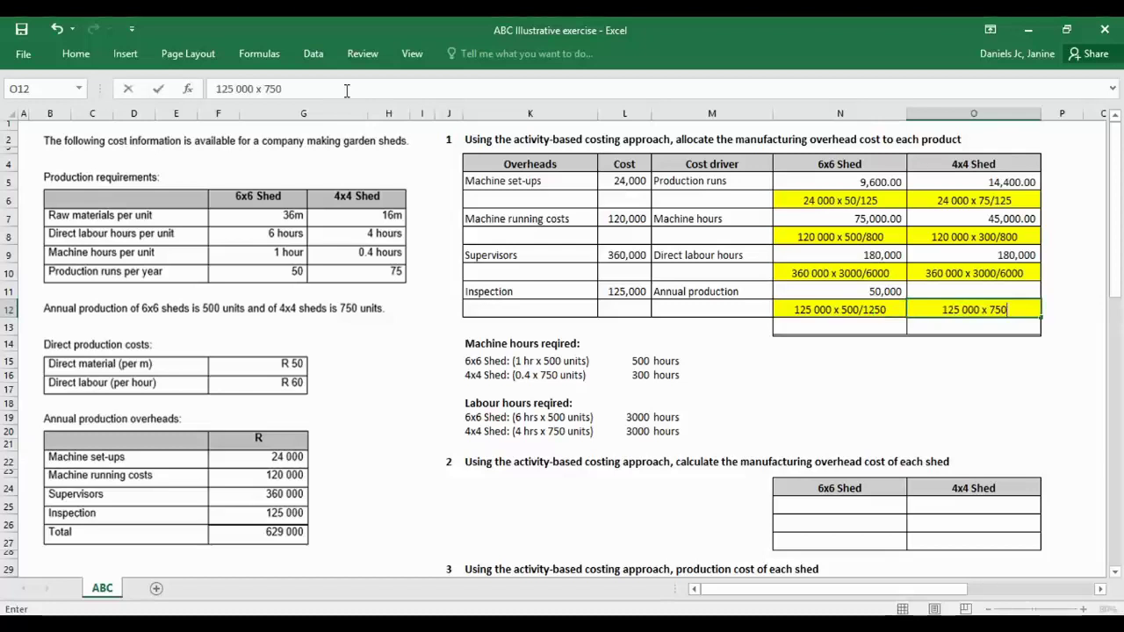
type("/1250")
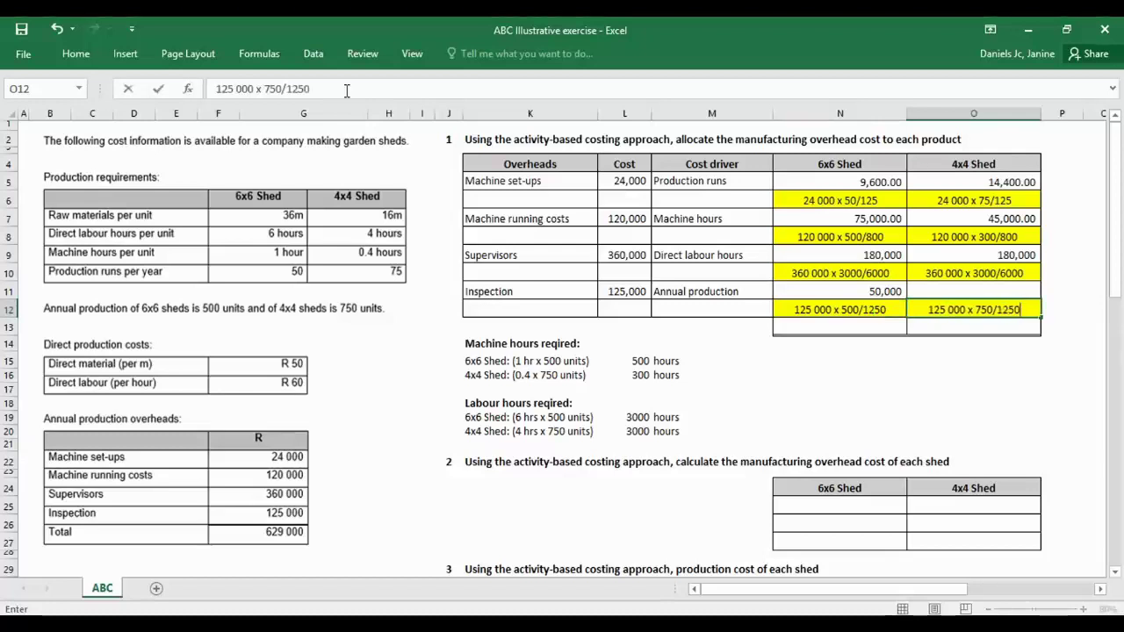
key("Up")
Calculate the 4x4 shed's inspection allocation in O11 with the formula =125000*750/1250.
type("=125000")
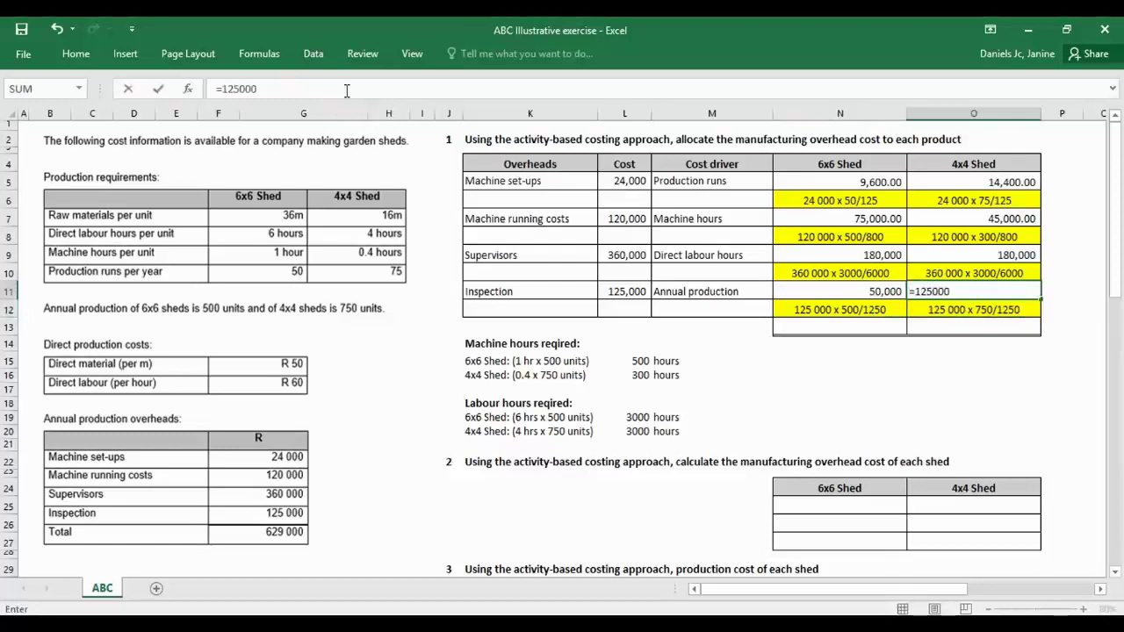
type("*750/1250")
key("Return")
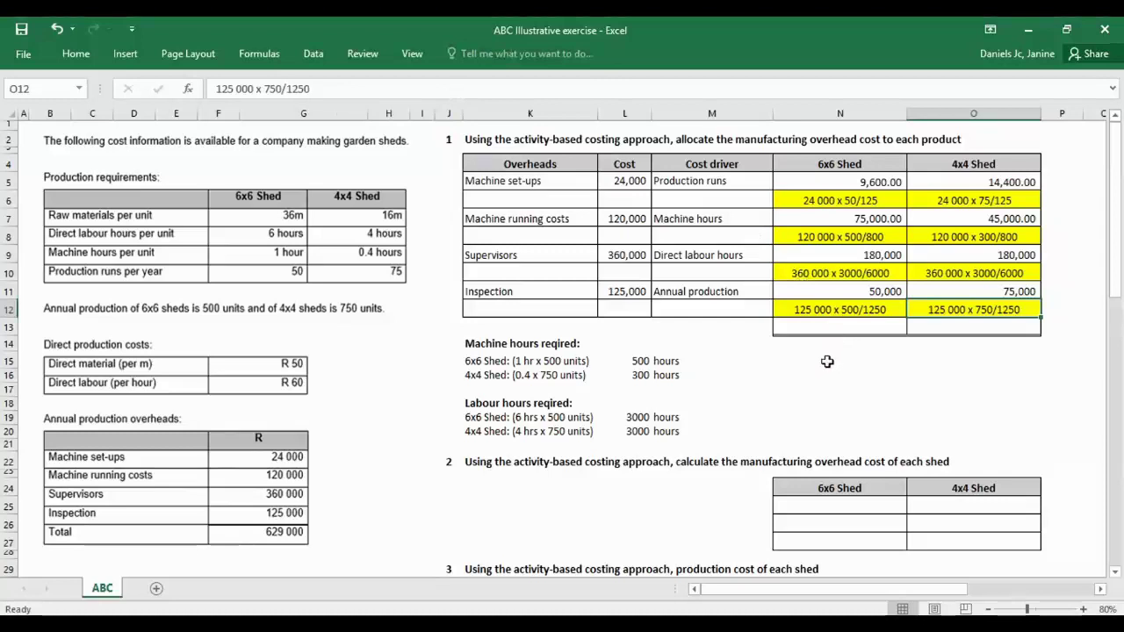
left_click(889, 289)
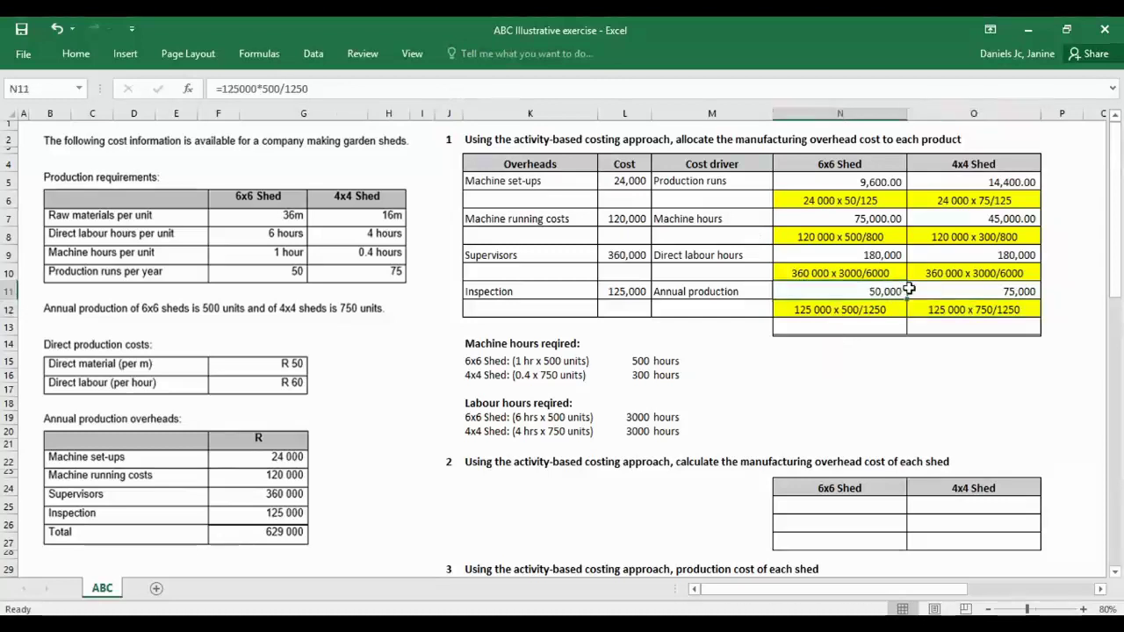
left_click_drag(909, 288, 929, 290)
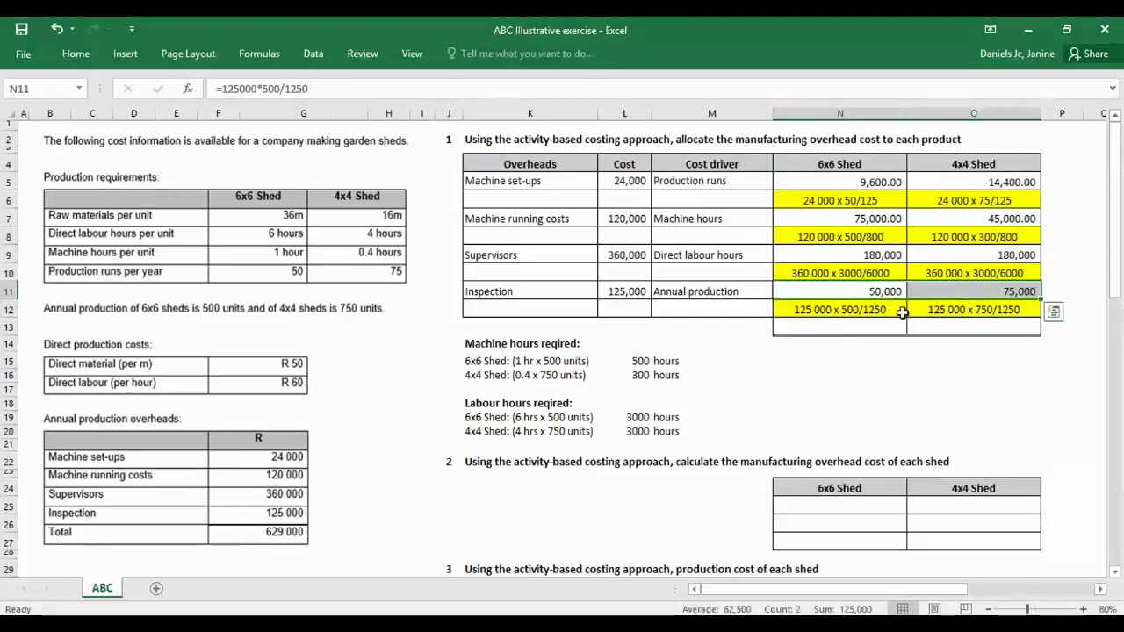
left_click(928, 308)
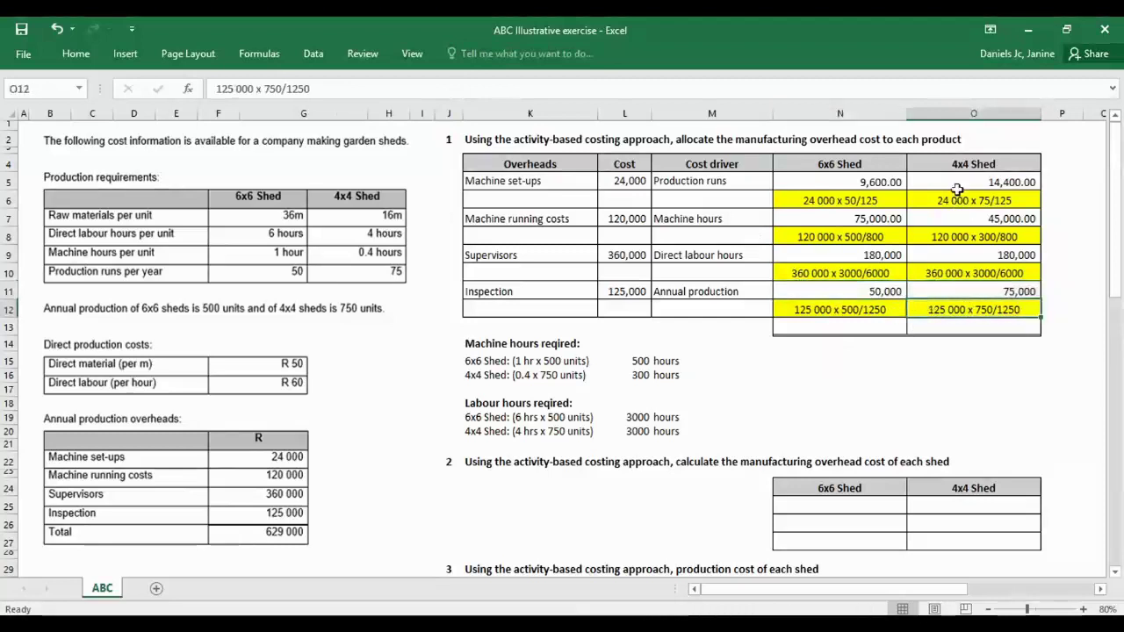
left_click(931, 291)
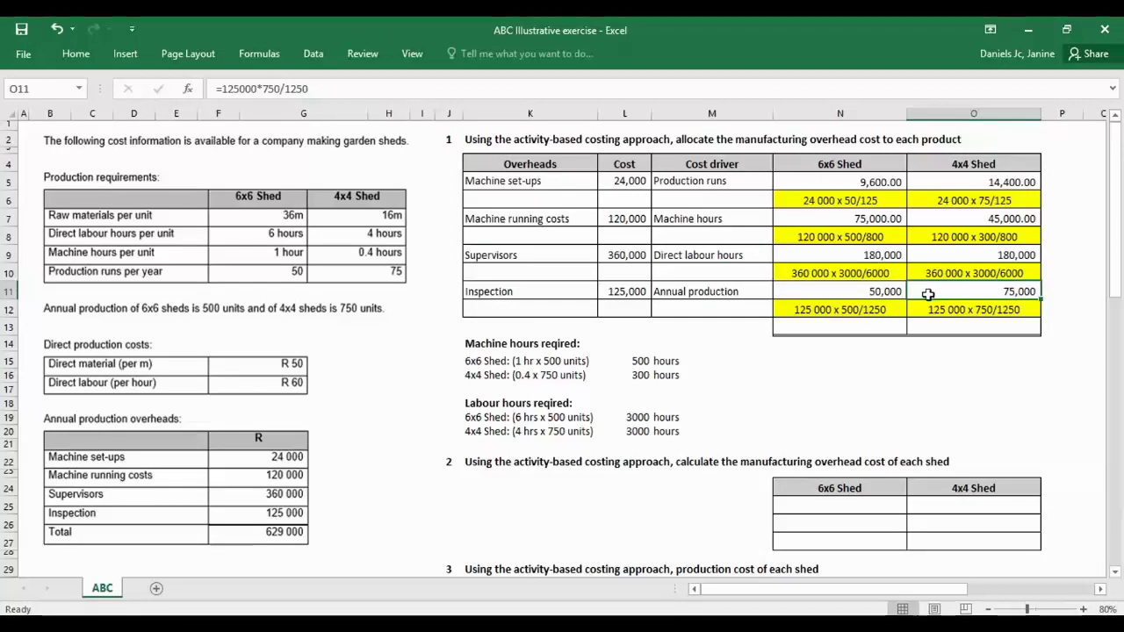
Total the 6x6 shed's allocated overheads in N13 with the formula =N5+N7+N9+N11.
left_click(880, 327)
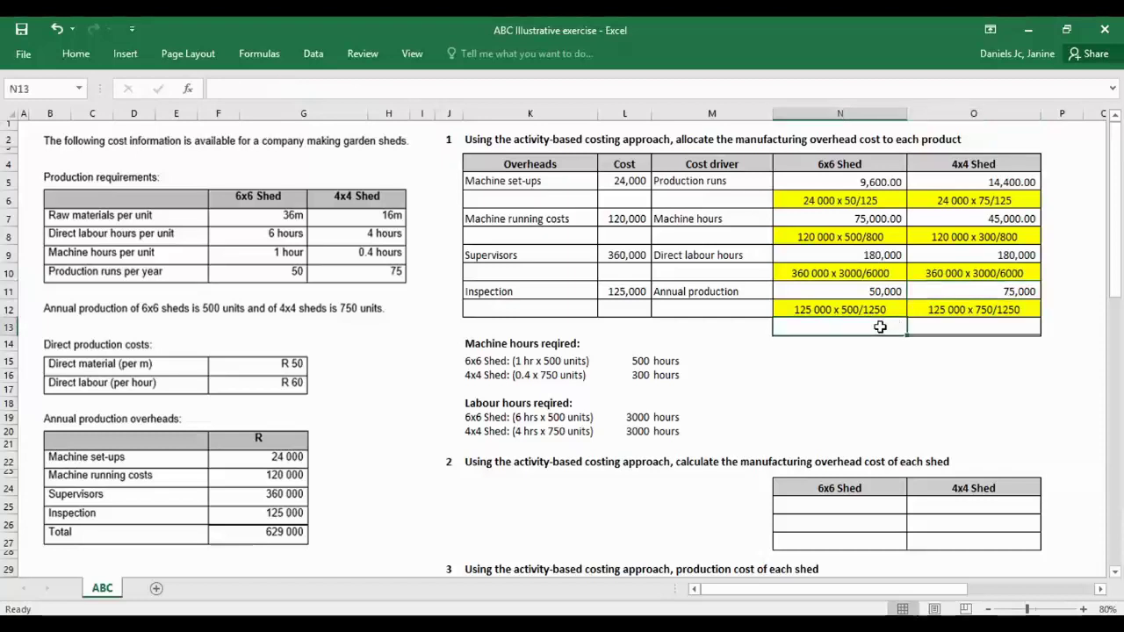
type("=")
left_click(866, 181)
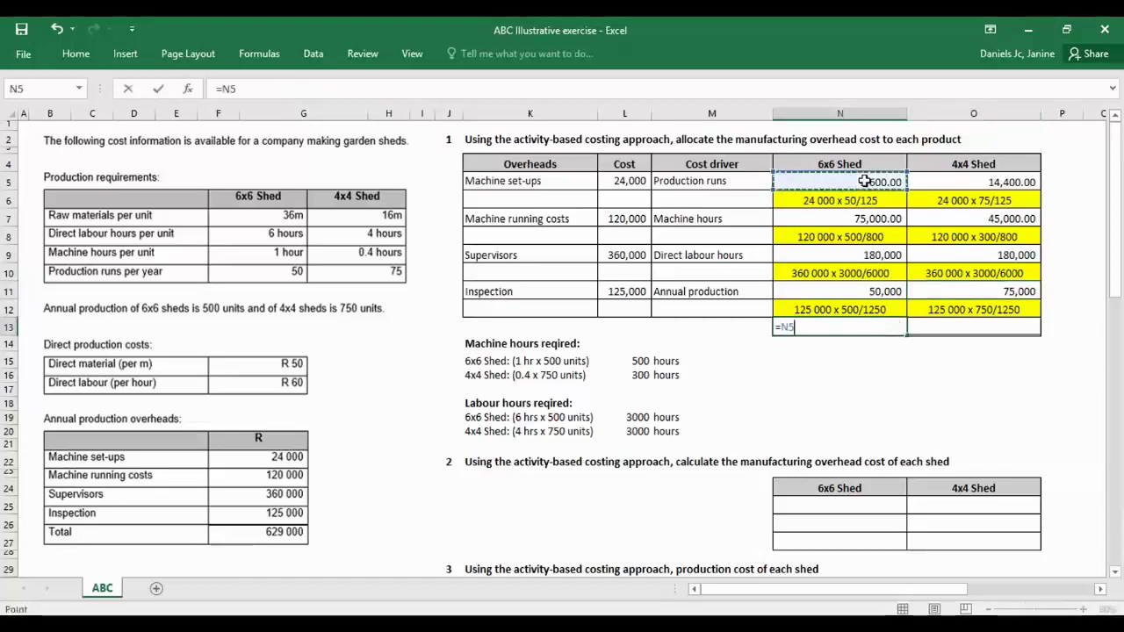
type("+")
left_click(879, 216)
type("+")
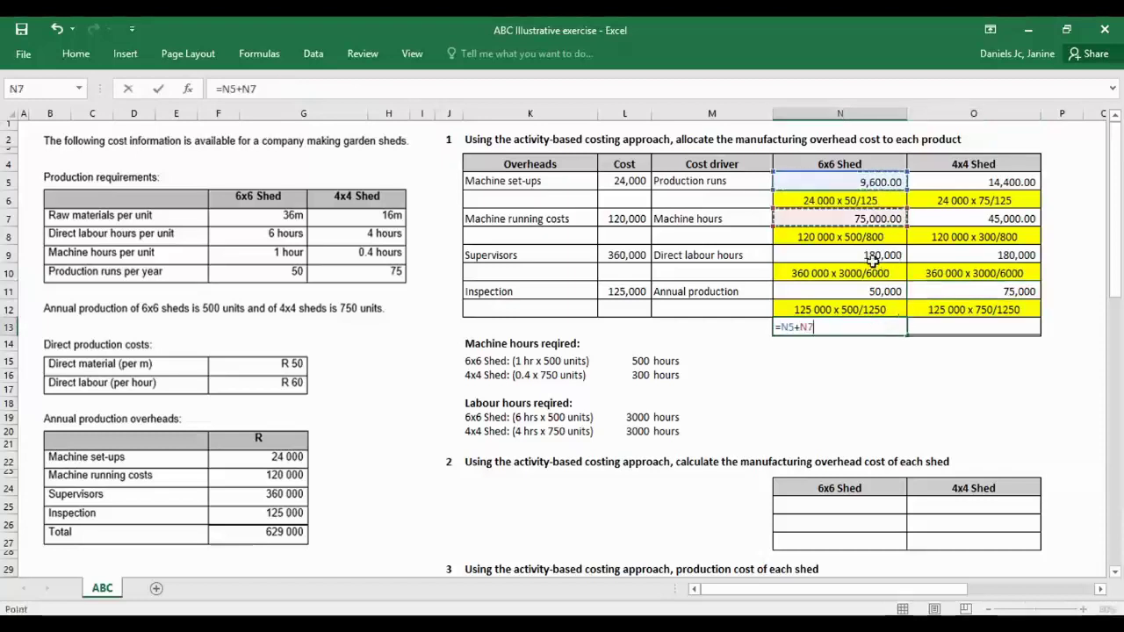
left_click(878, 257)
type("+")
left_click(882, 290)
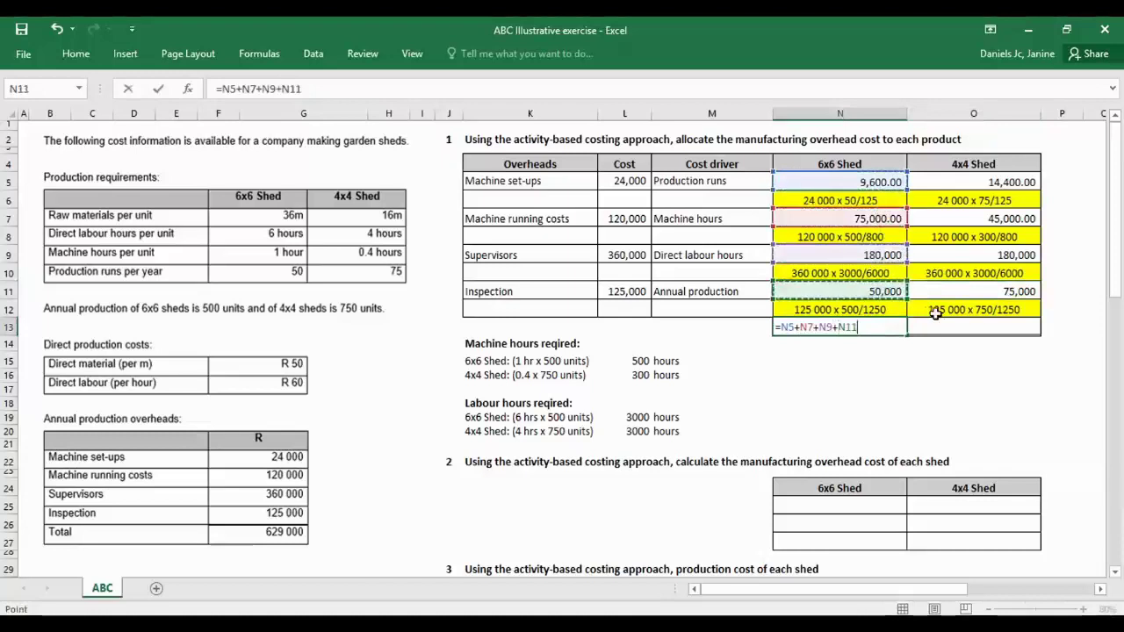
key("Return")
Fill the total formula from N13 across to O13 for the 4x4 shed.
left_click(896, 325)
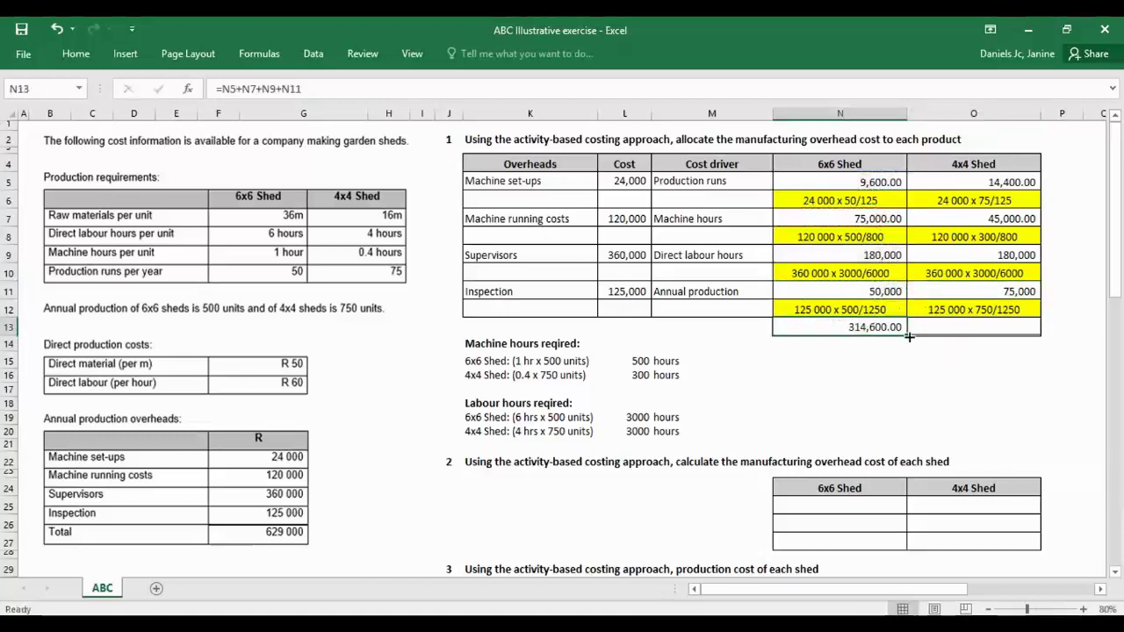
mouse_move(906, 334)
left_mouse_down()
mouse_move(974, 343)
mouse_move(975, 356)
left_mouse_up()
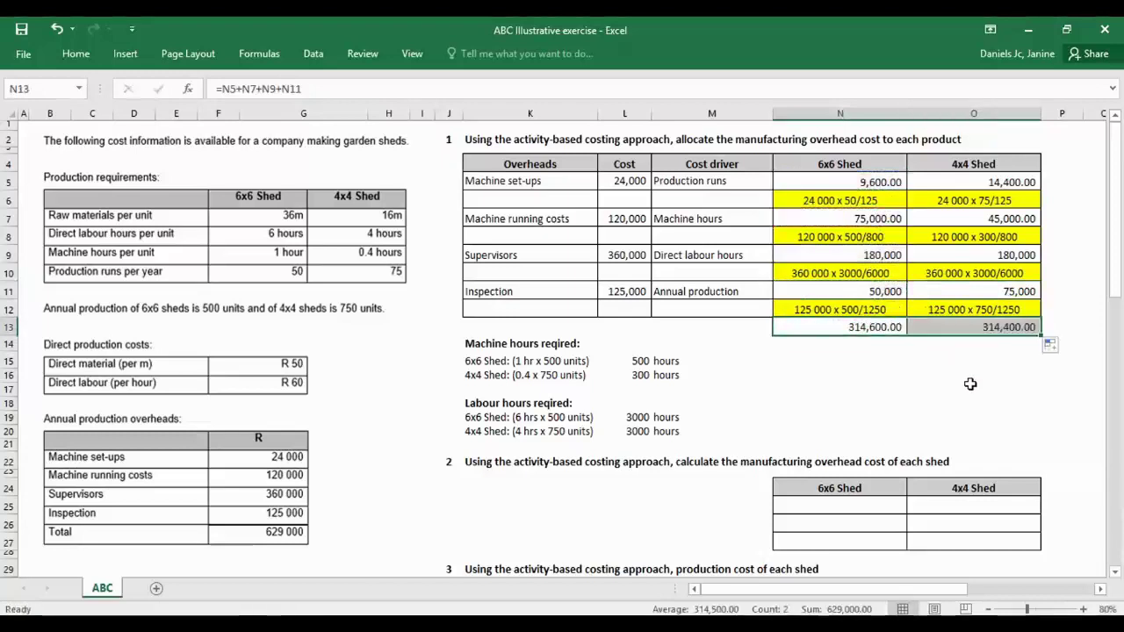
left_click(966, 388)
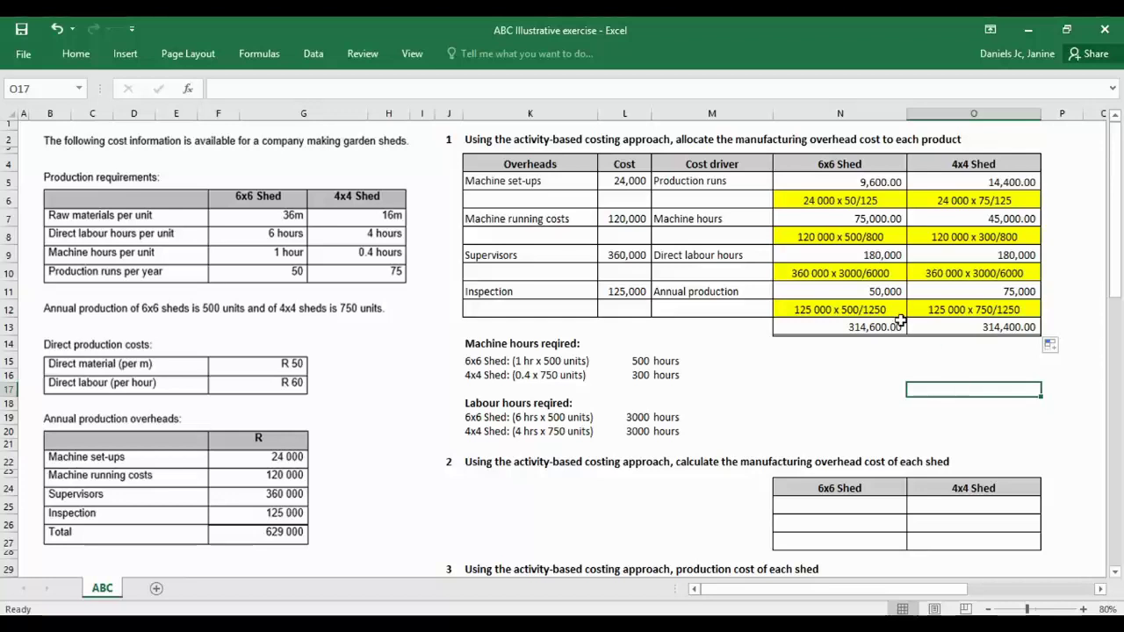
Check the sum of the two shed totals in N13:O13 against the total annual production overheads.
left_click_drag(885, 326, 935, 327)
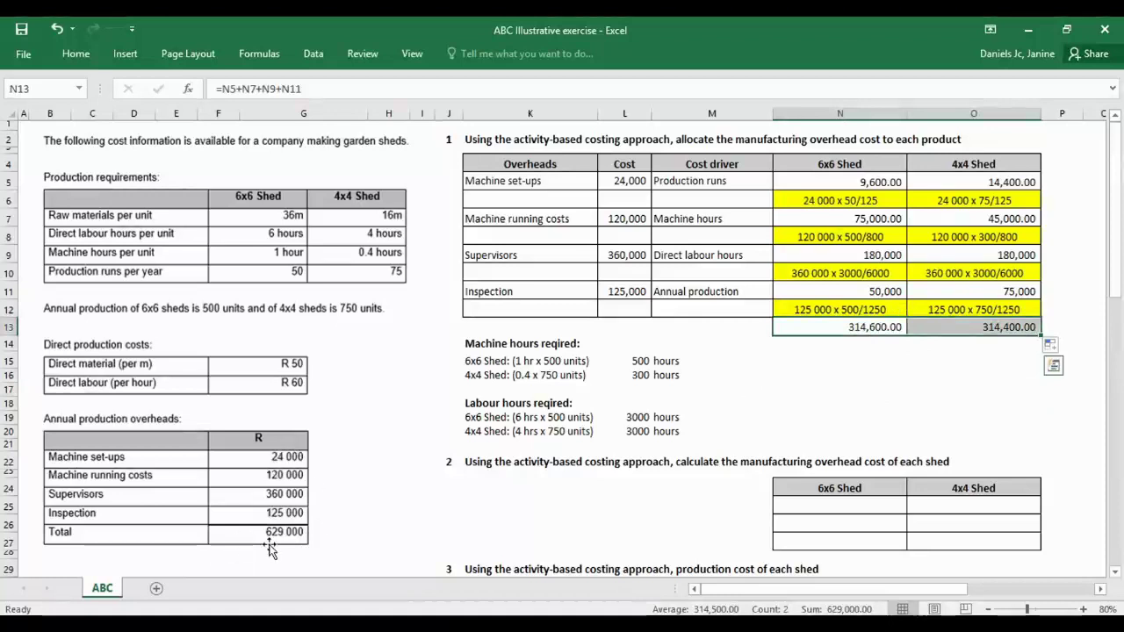
left_click(868, 387)
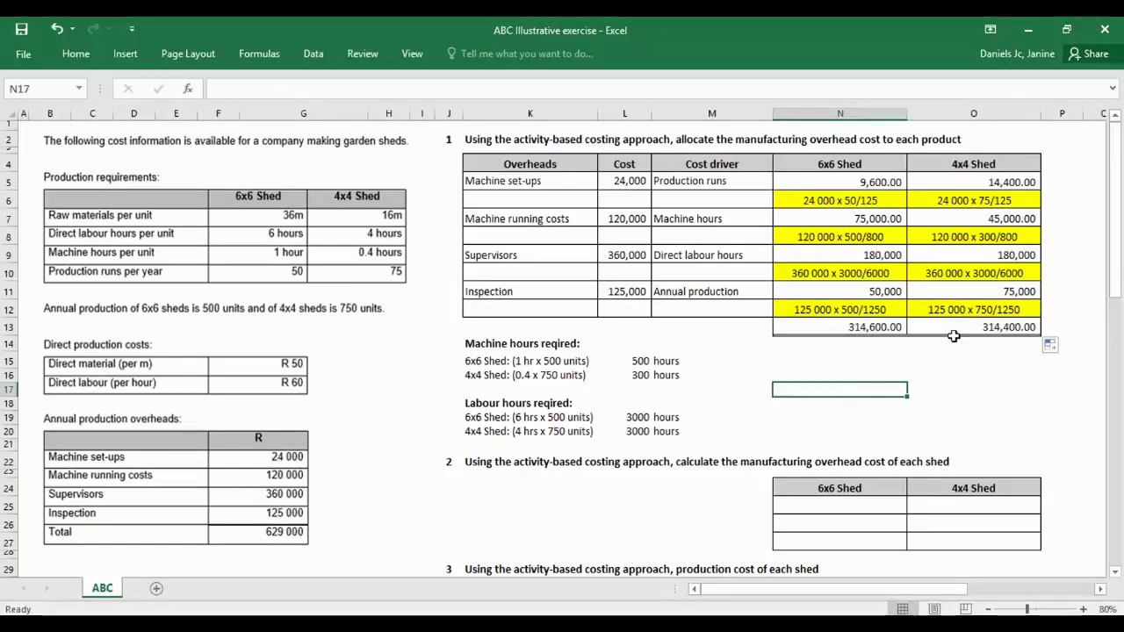
left_click(877, 327)
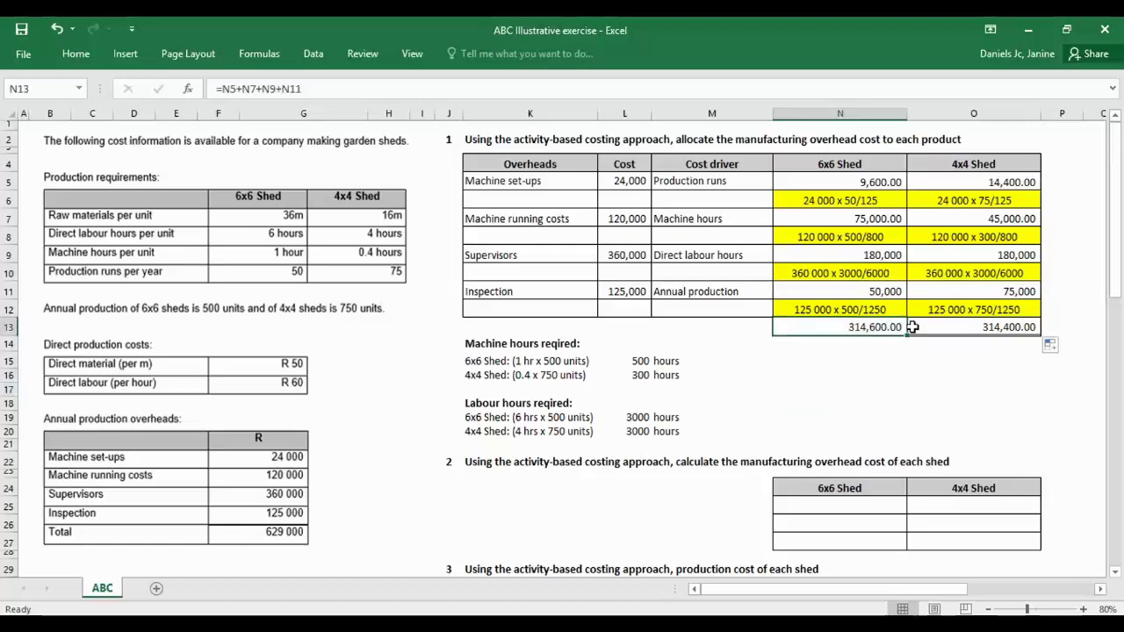
left_click_drag(913, 327, 915, 328)
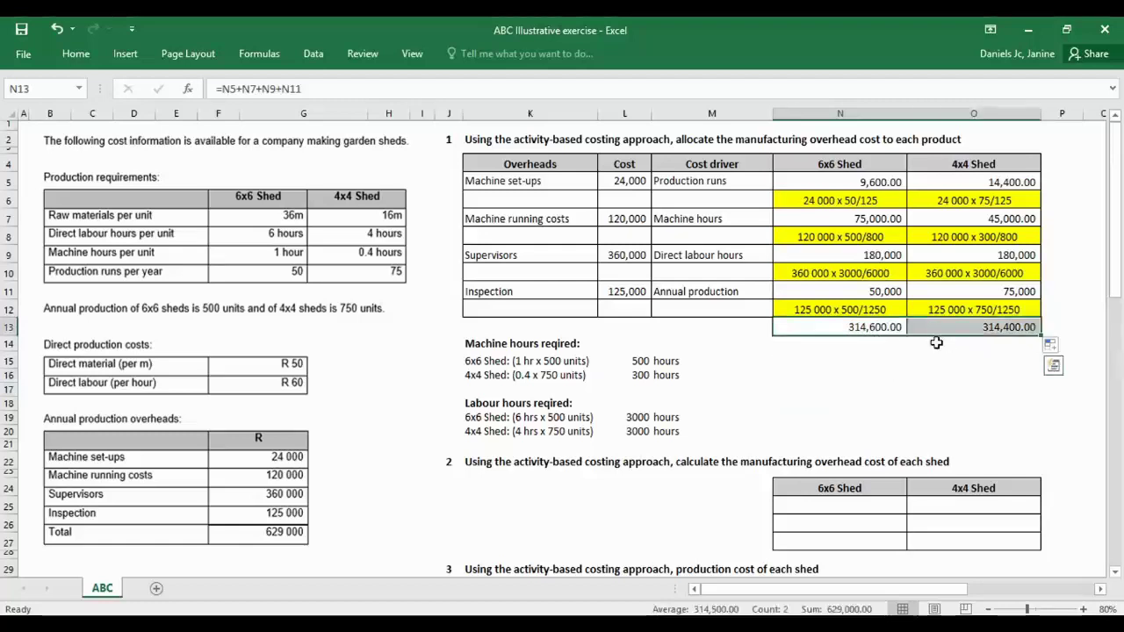
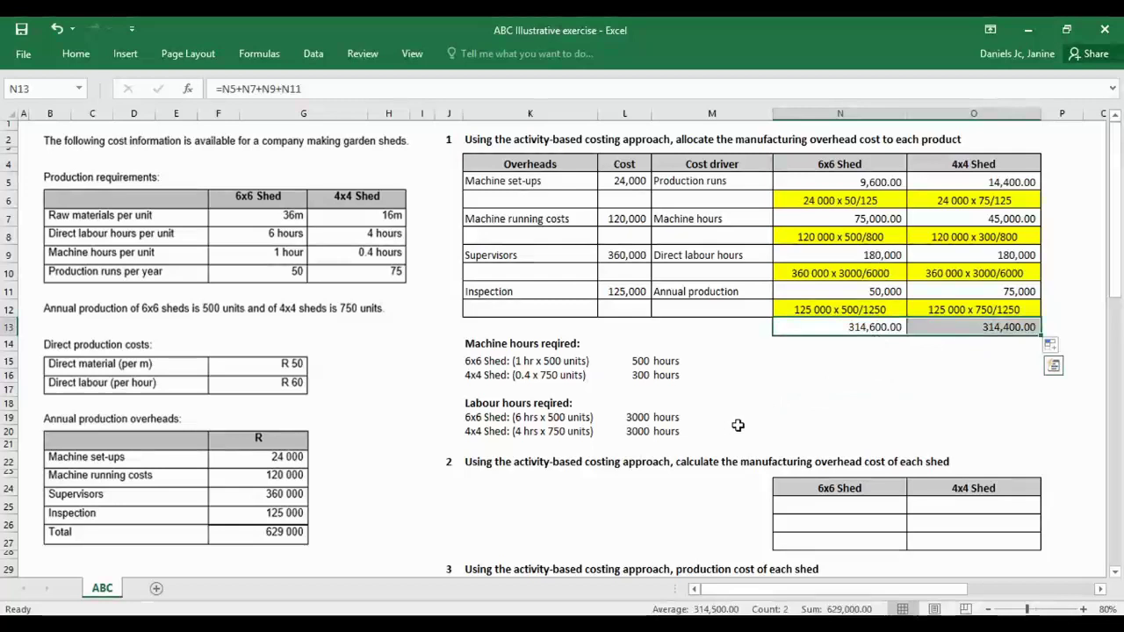
left_click(699, 431)
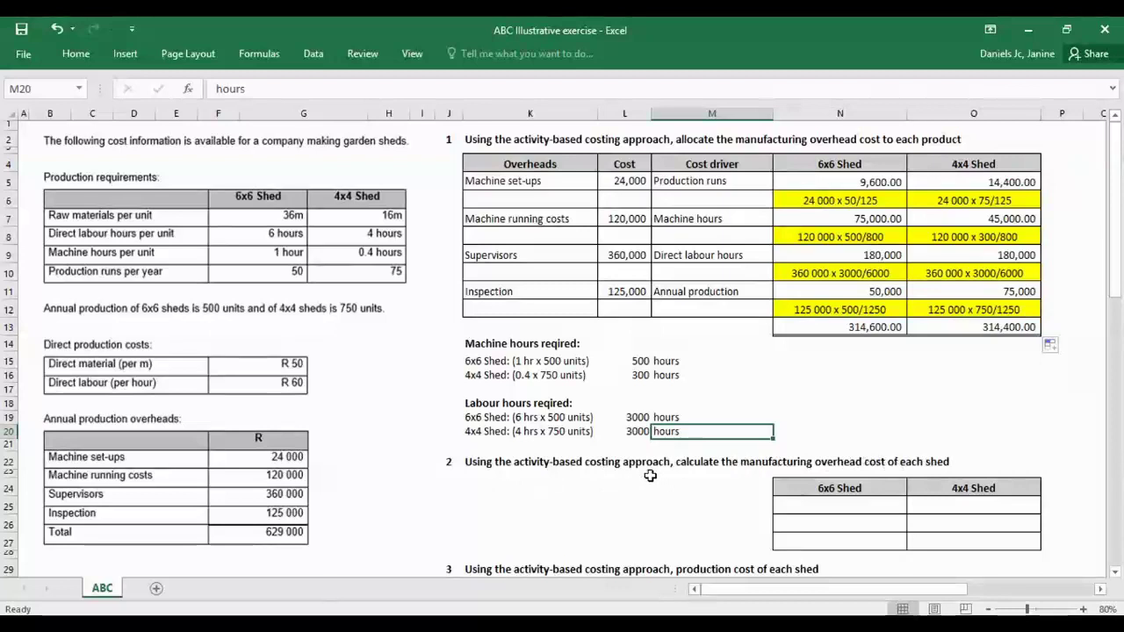
Enter the row label "Total allocated munufacturing overheads" in K25 under question 2.
left_click(493, 508)
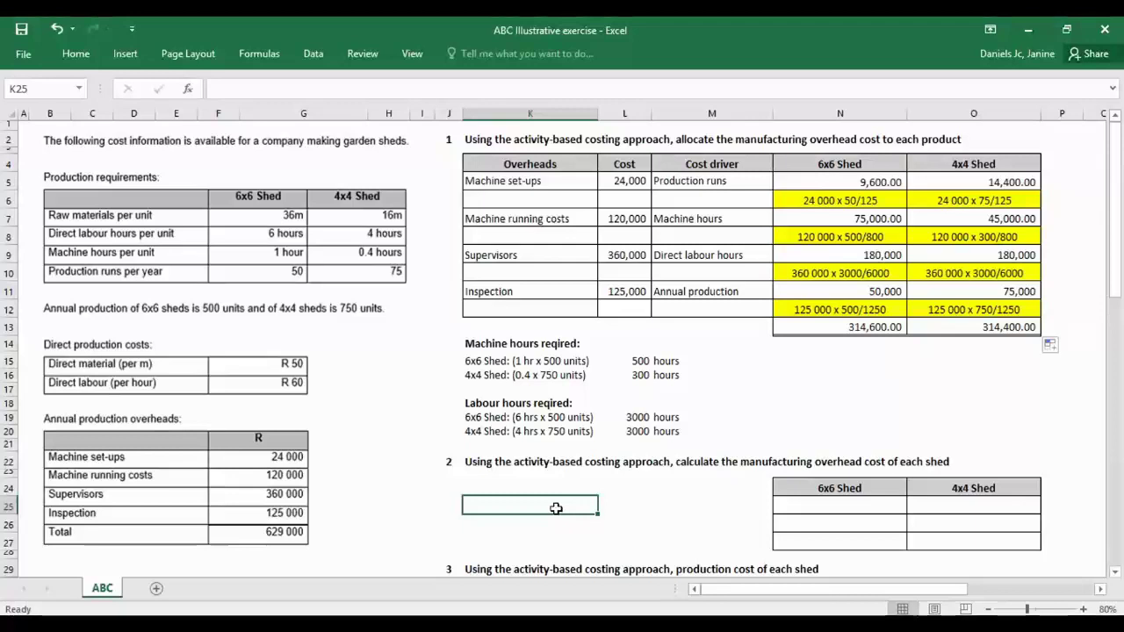
type("Tot")
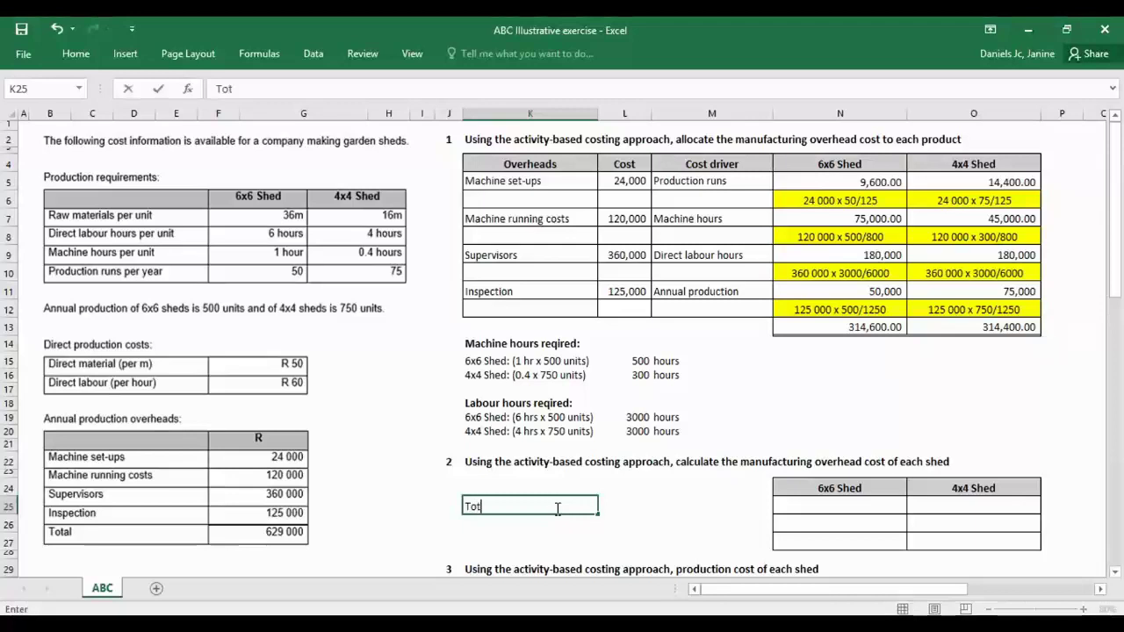
type("al allocated")
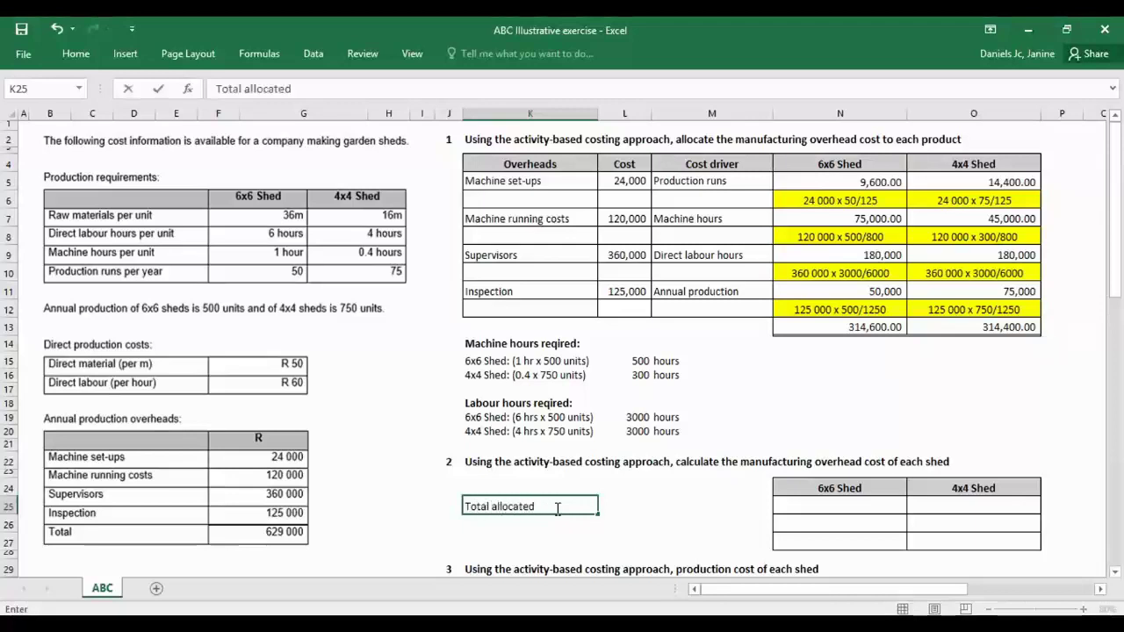
type(" munufacturi")
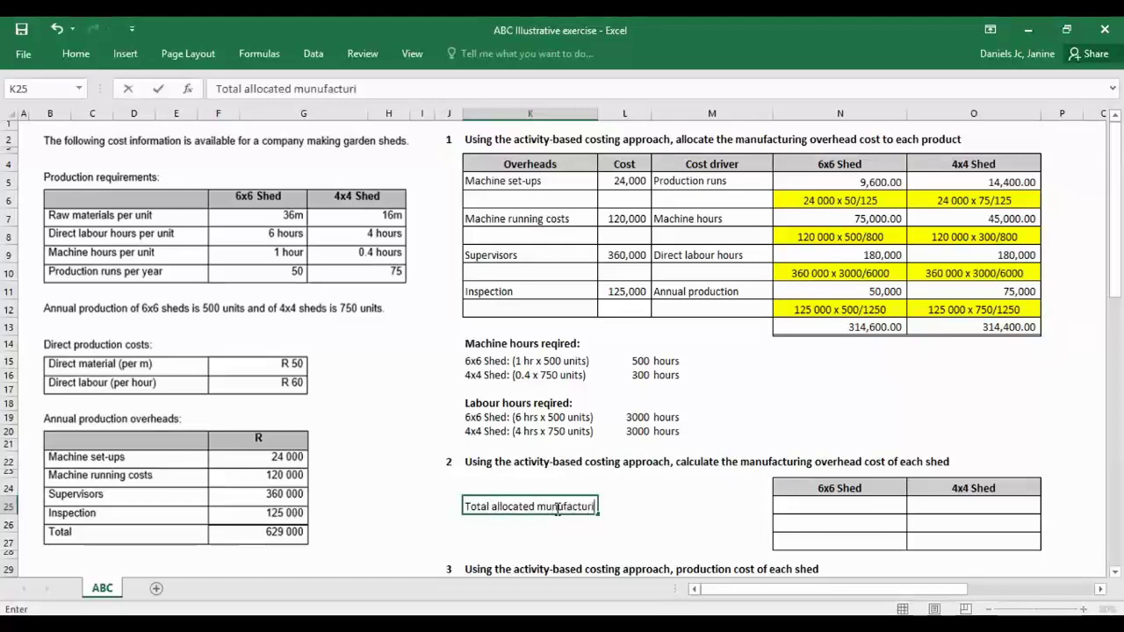
type("ng overheads")
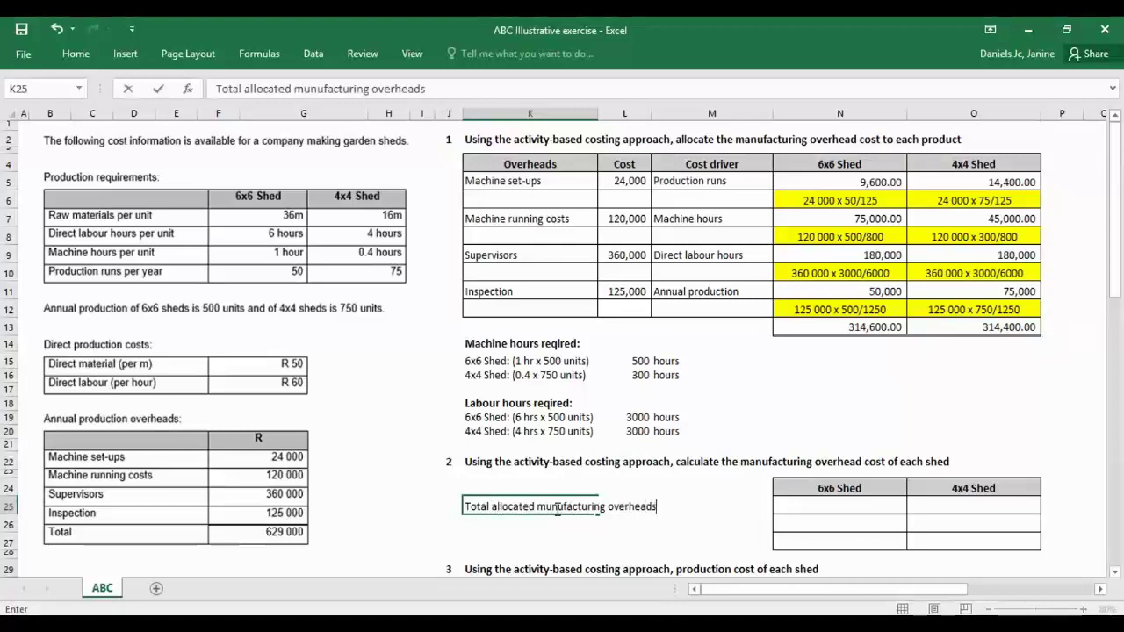
left_click(626, 539)
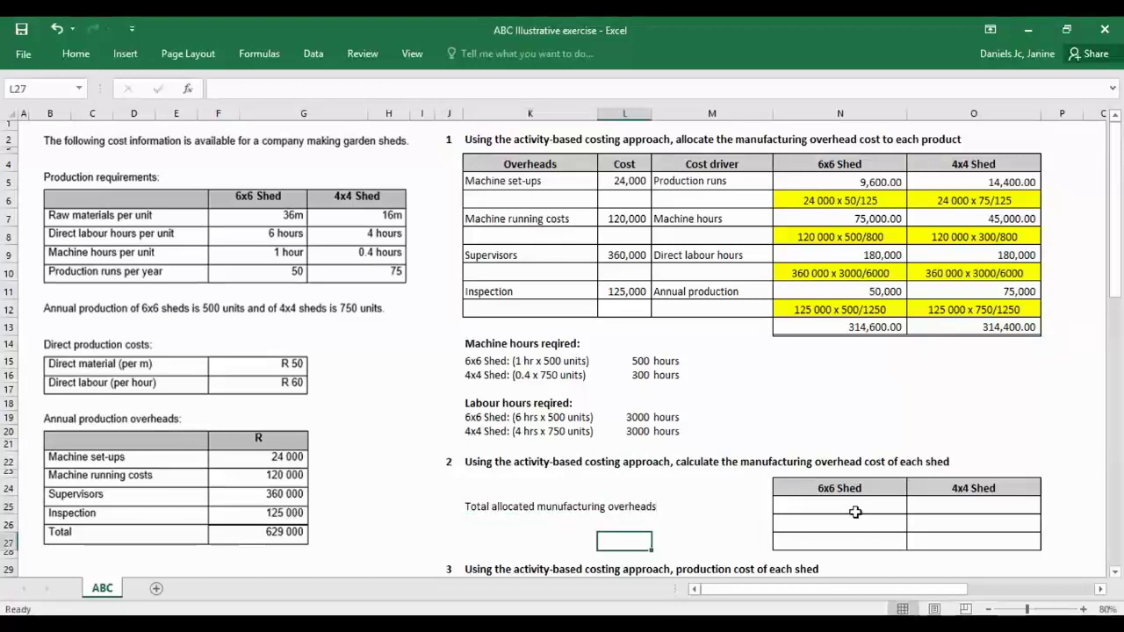
Link the 6x6 shed's total allocated overheads into N25 with the formula =N13.
left_click(856, 512)
type("=")
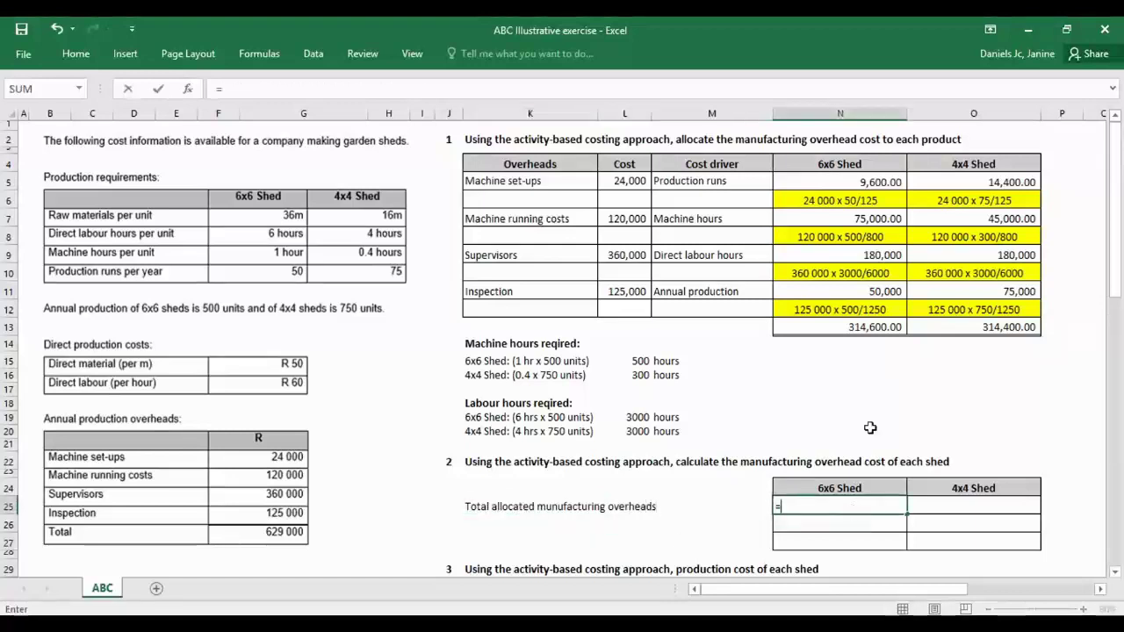
left_click(853, 332)
key("Return")
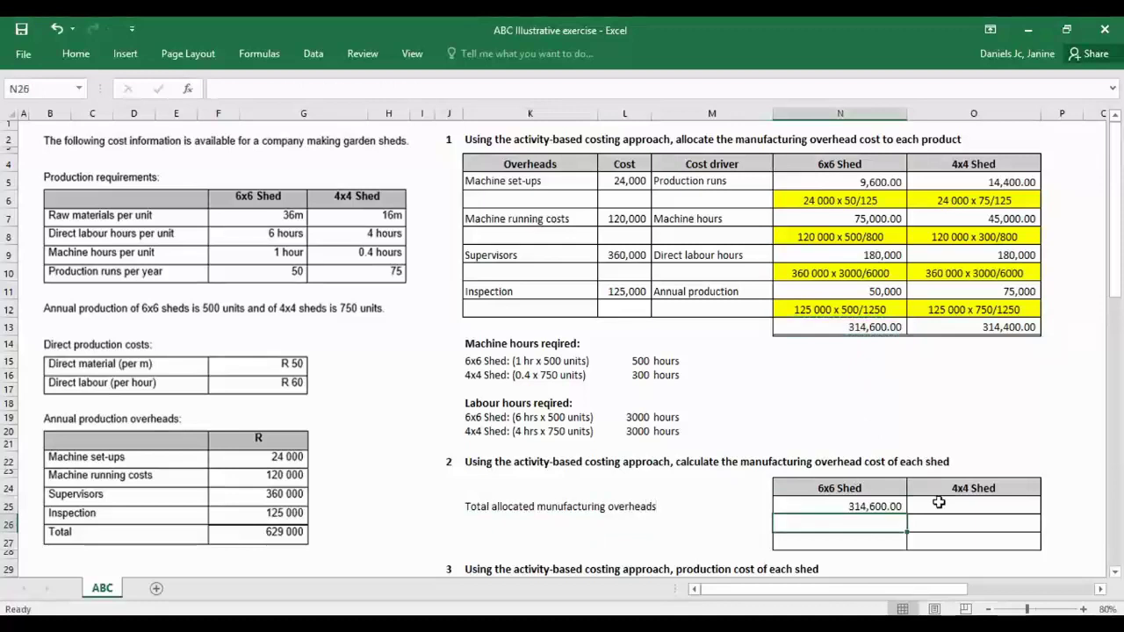
Link the 4x4 shed's total allocated overheads into O25 with the formula =O13.
left_click(989, 510)
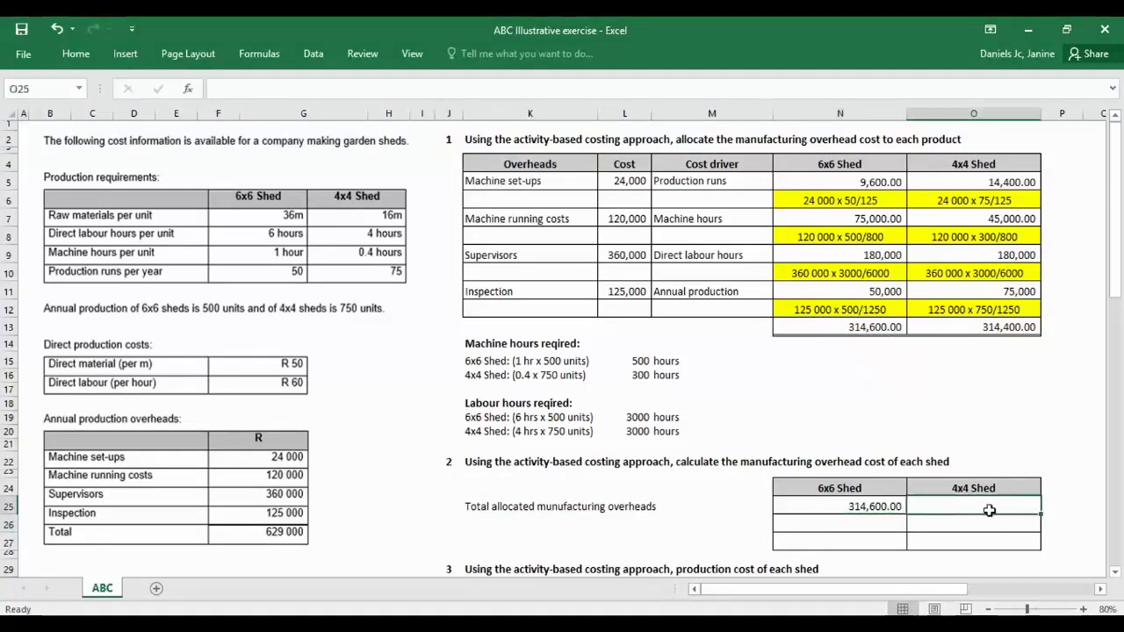
type("=")
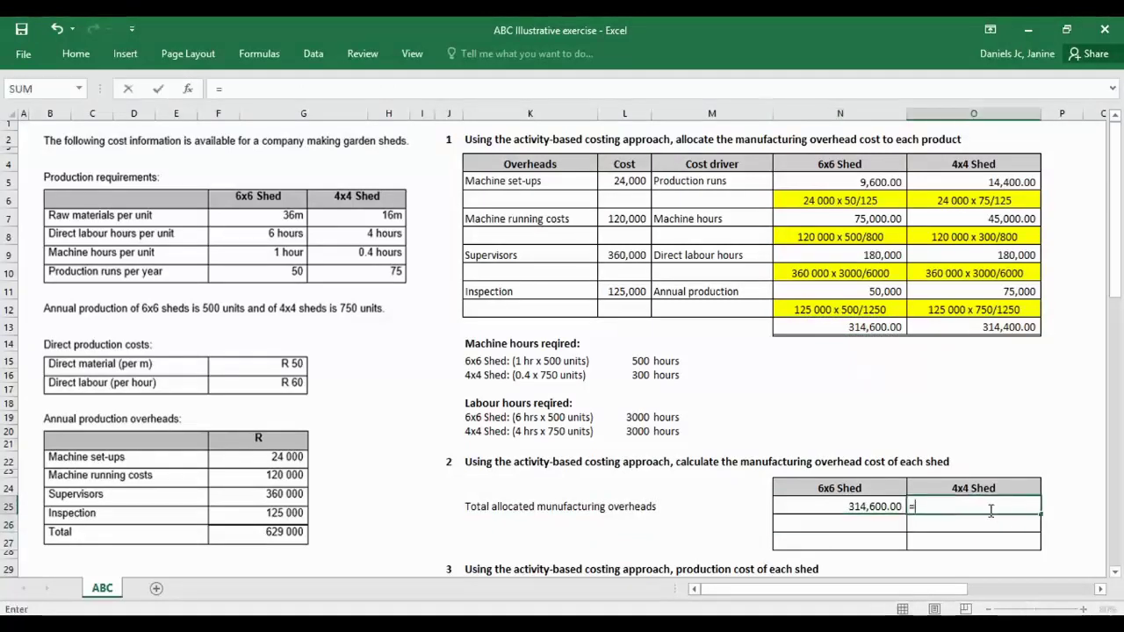
left_click(951, 325)
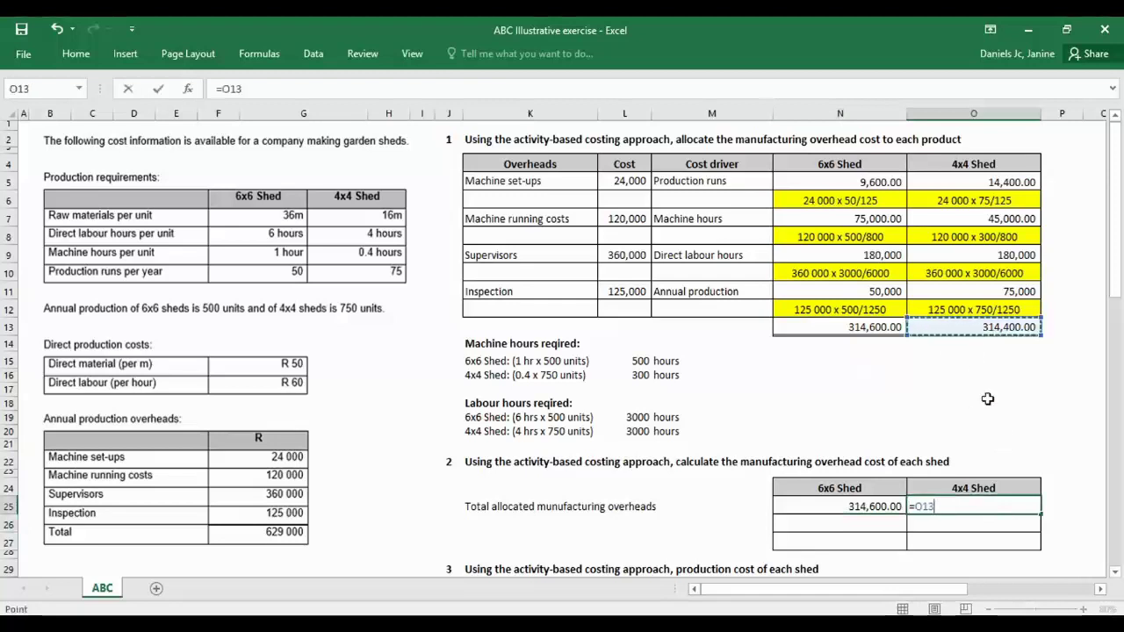
key("Return")
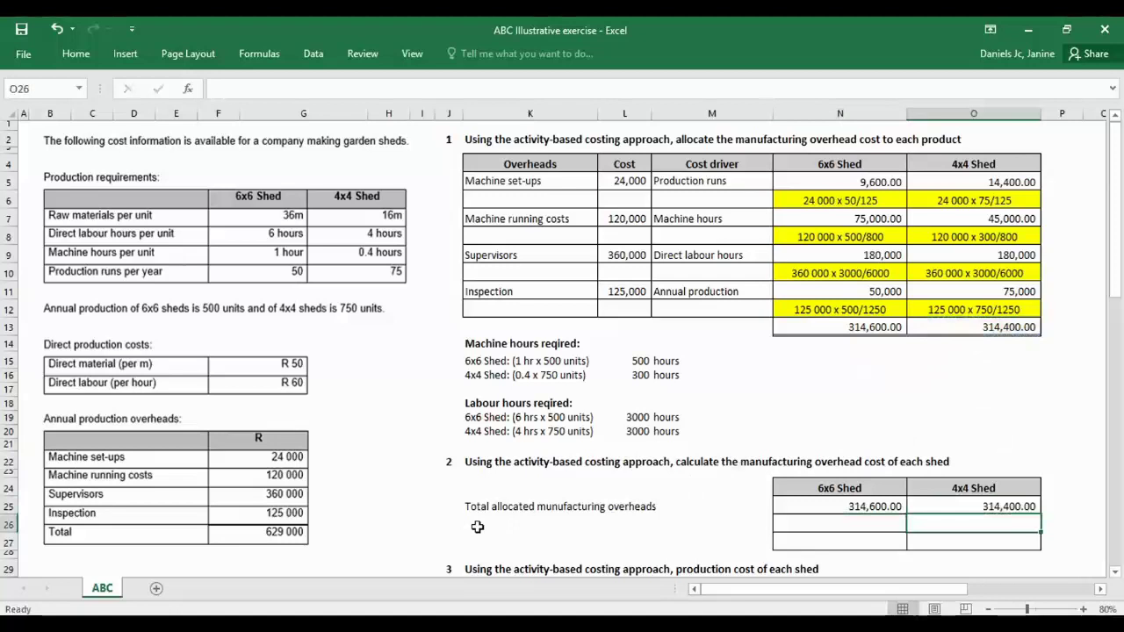
Enter the row label "Total units produced" in K26, below the total allocated overheads label.
left_click(477, 527)
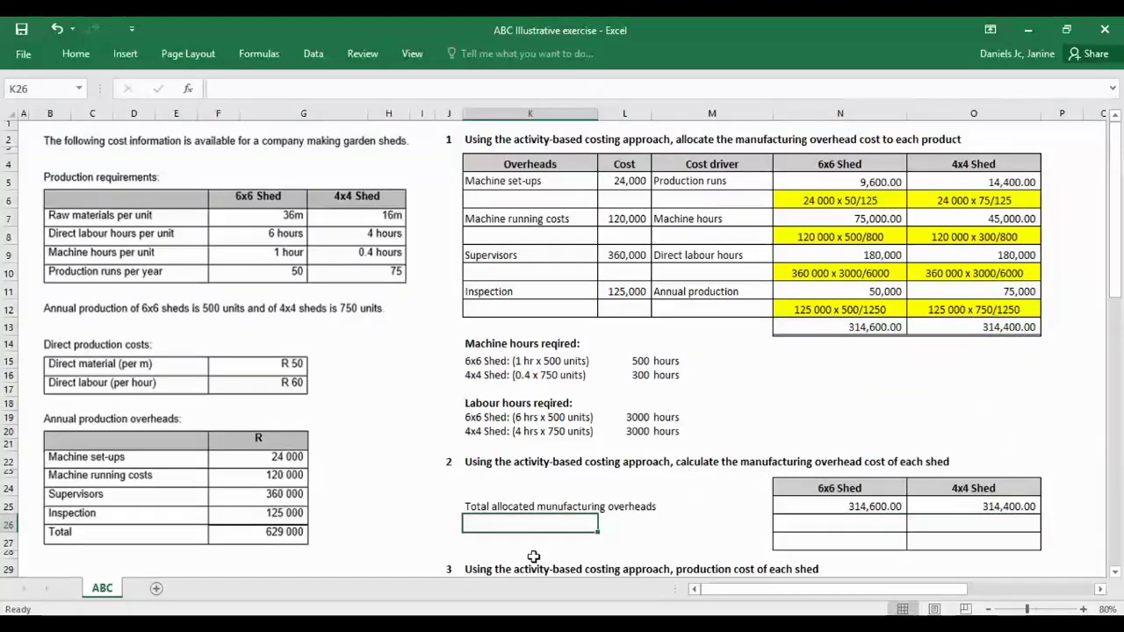
type("Total")
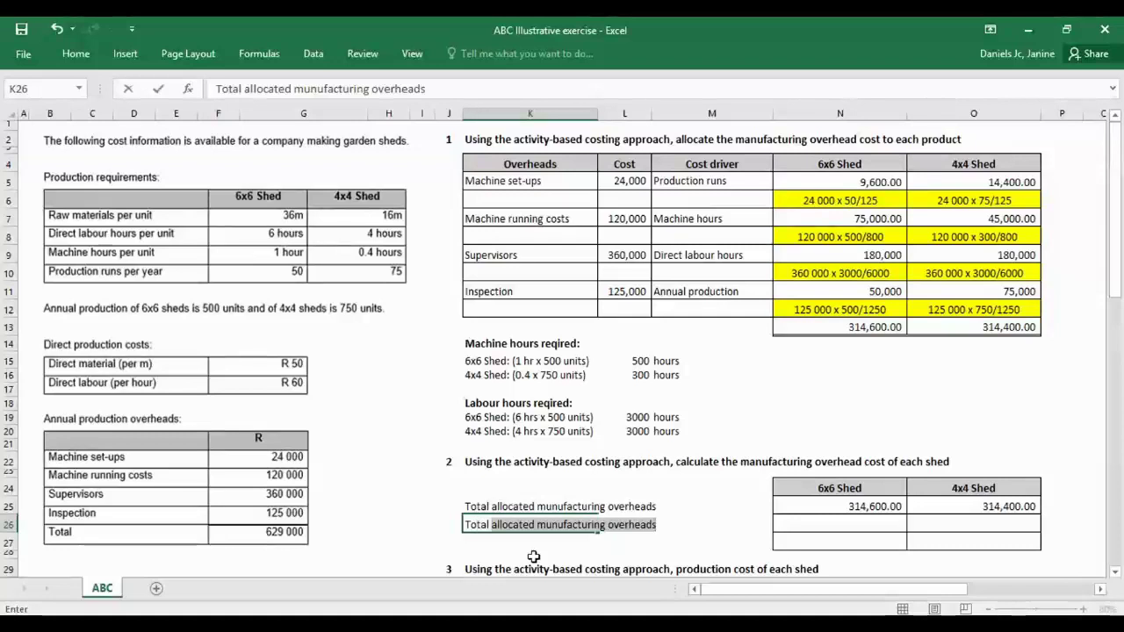
type(" units")
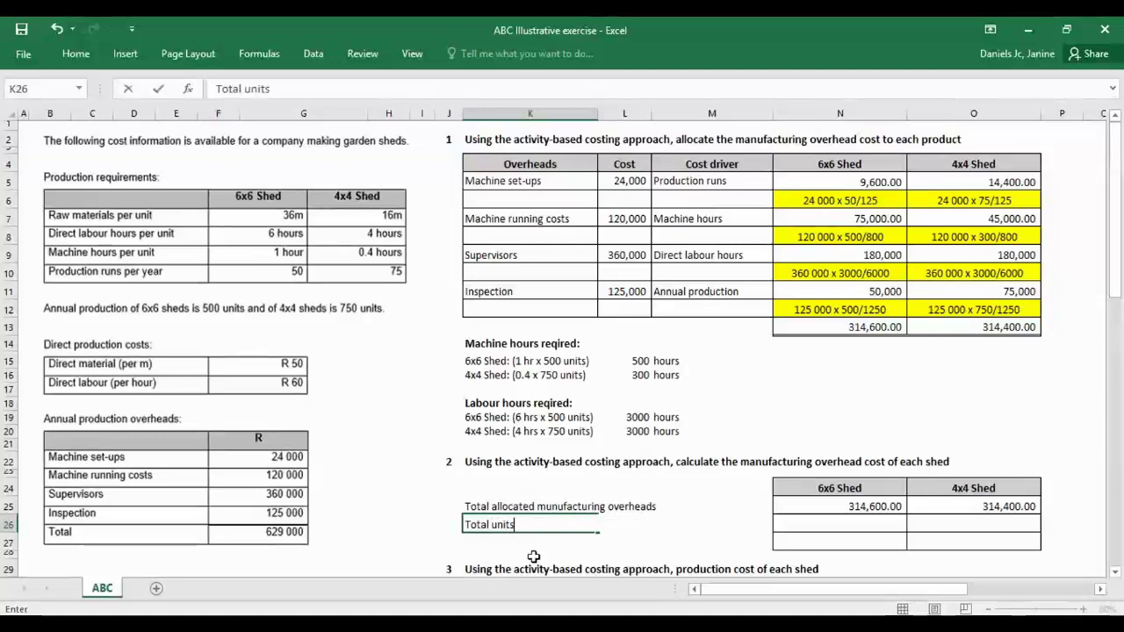
type(" produced")
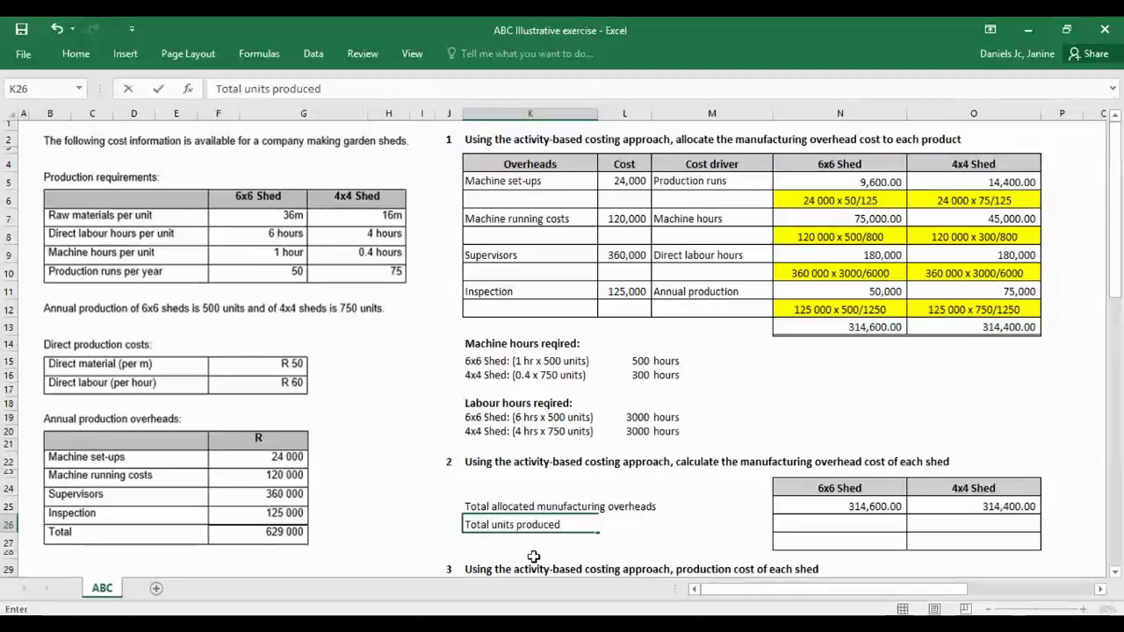
key("Return")
Enter the units produced in row 26: 500 for the 6x6 shed in N26 and 750 for the 4x4 shed in O26.
left_click(798, 523)
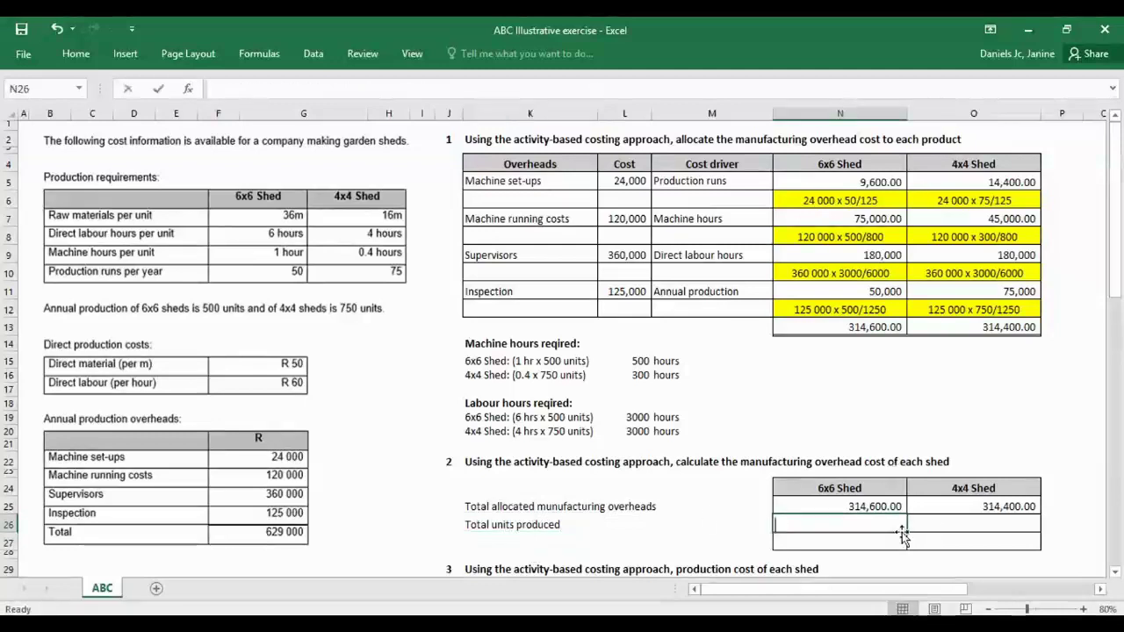
type("500")
left_click(925, 523)
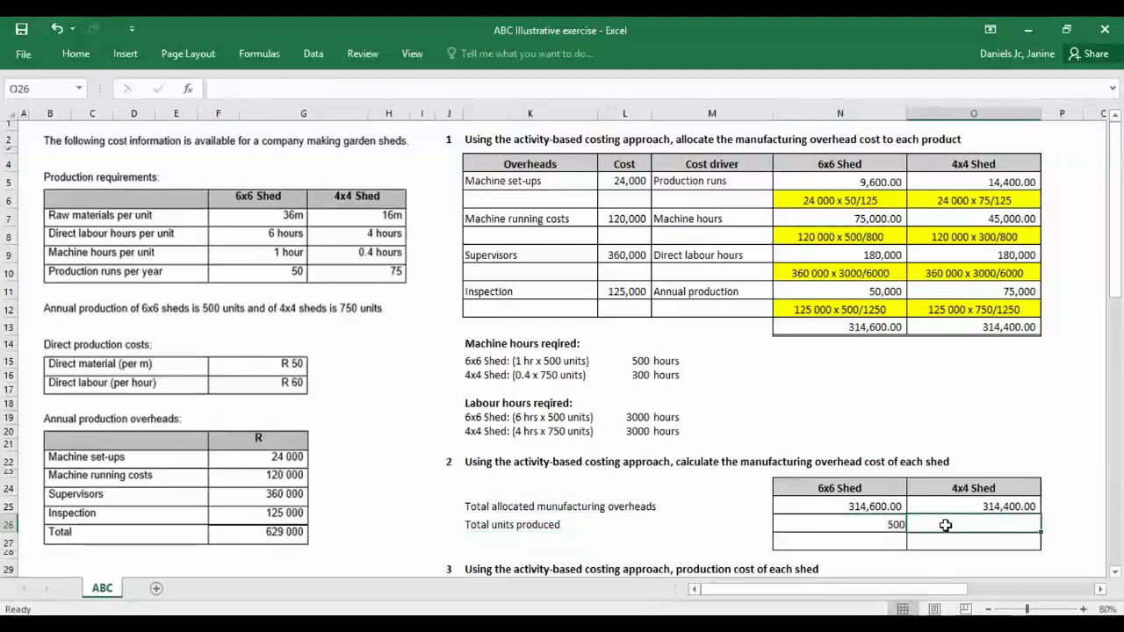
type("750")
key("Return")
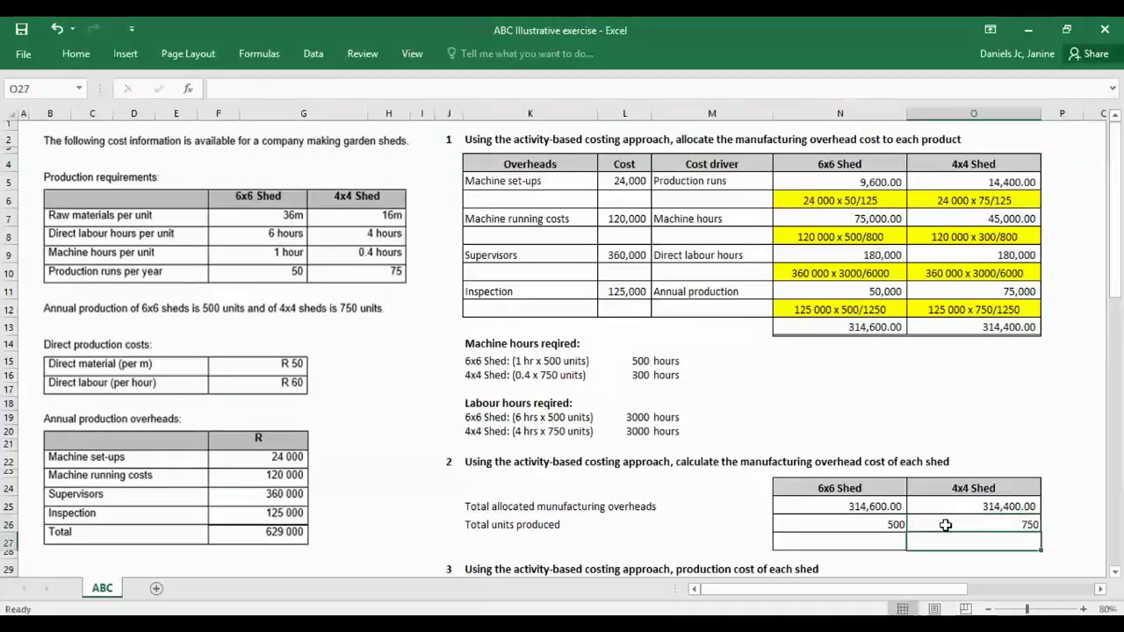
Enter the row label "Manufacturing overhead per unit" in K27.
left_click(485, 544)
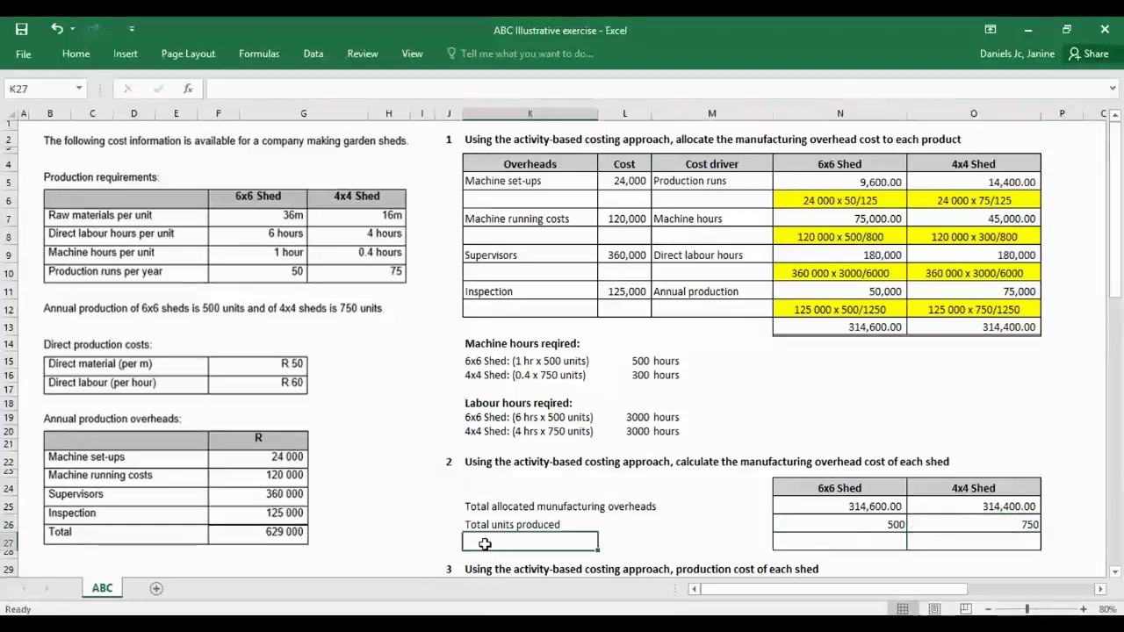
type("Manu")
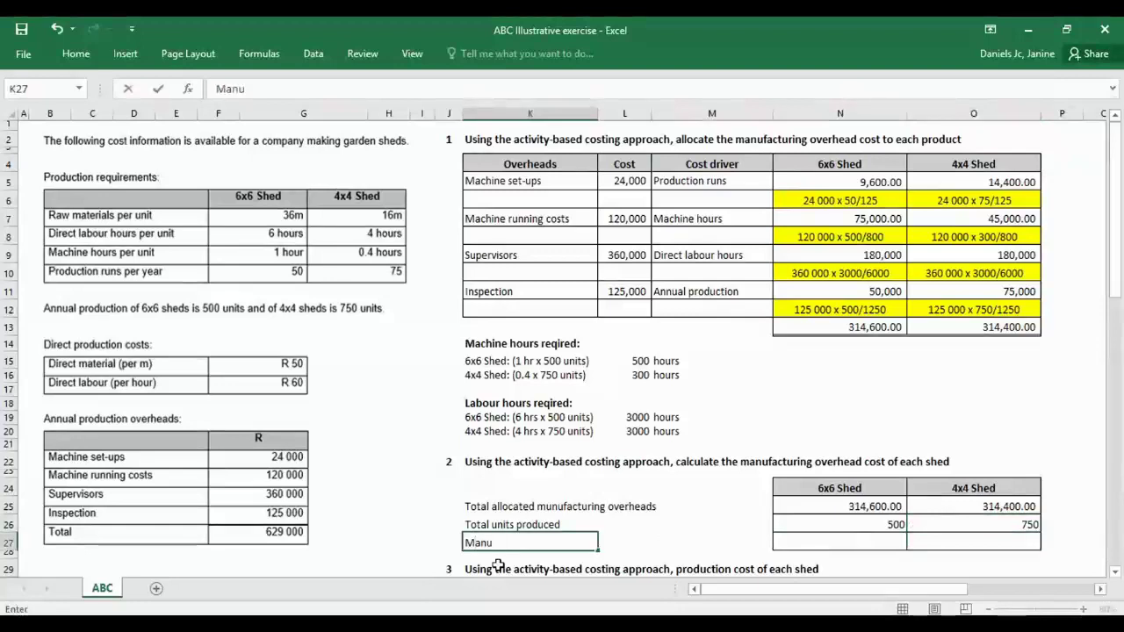
type("facturing")
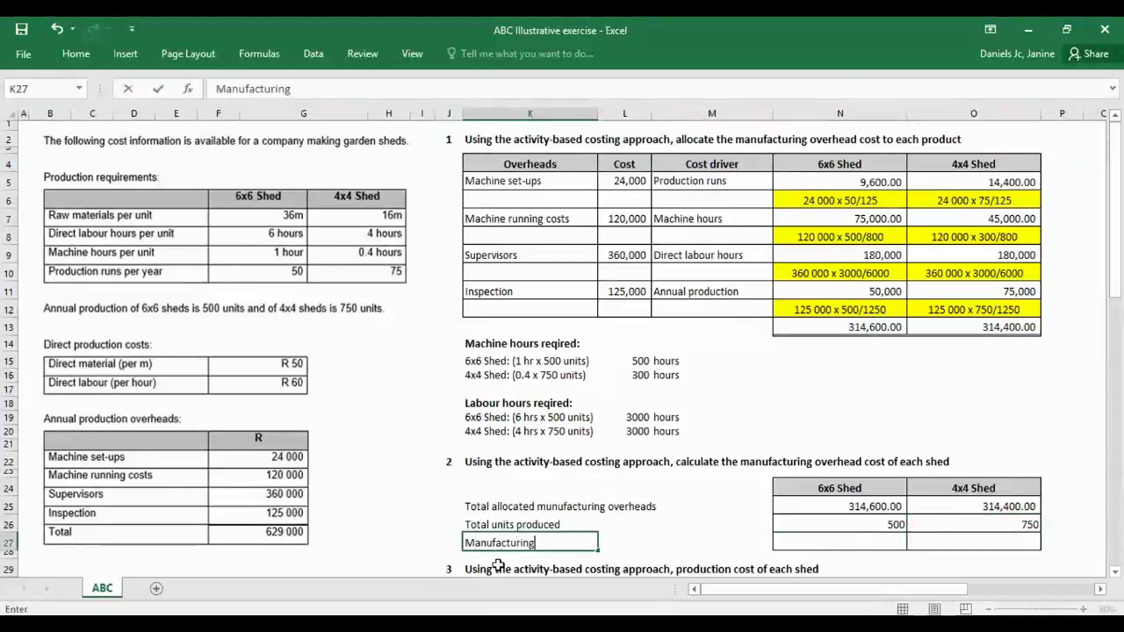
type(" overhead p")
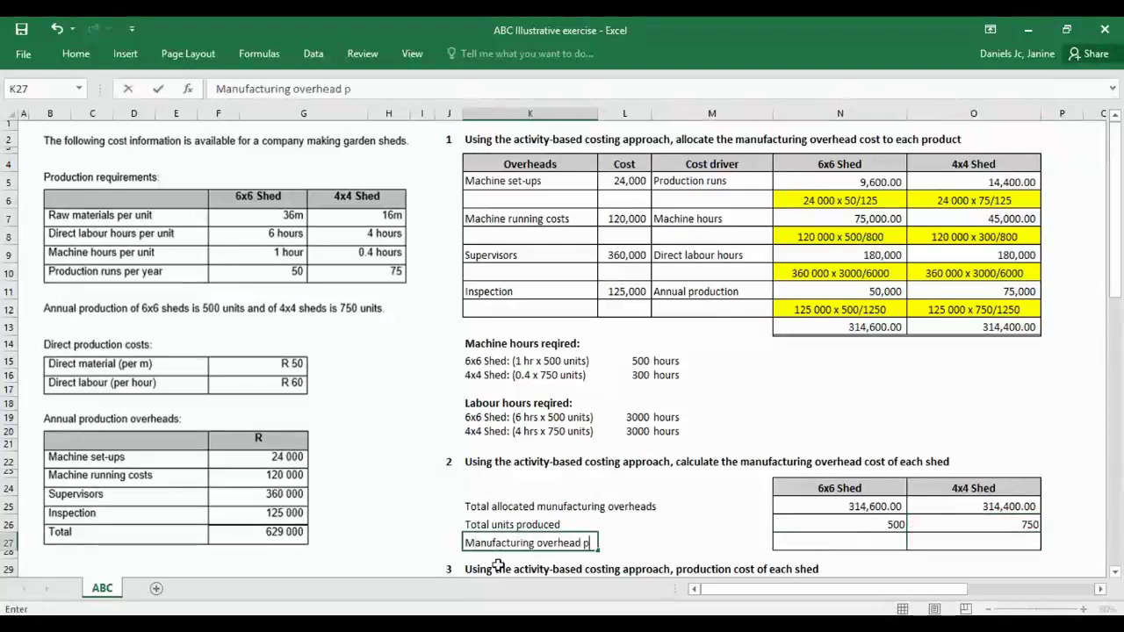
type("er unit")
key("Return")
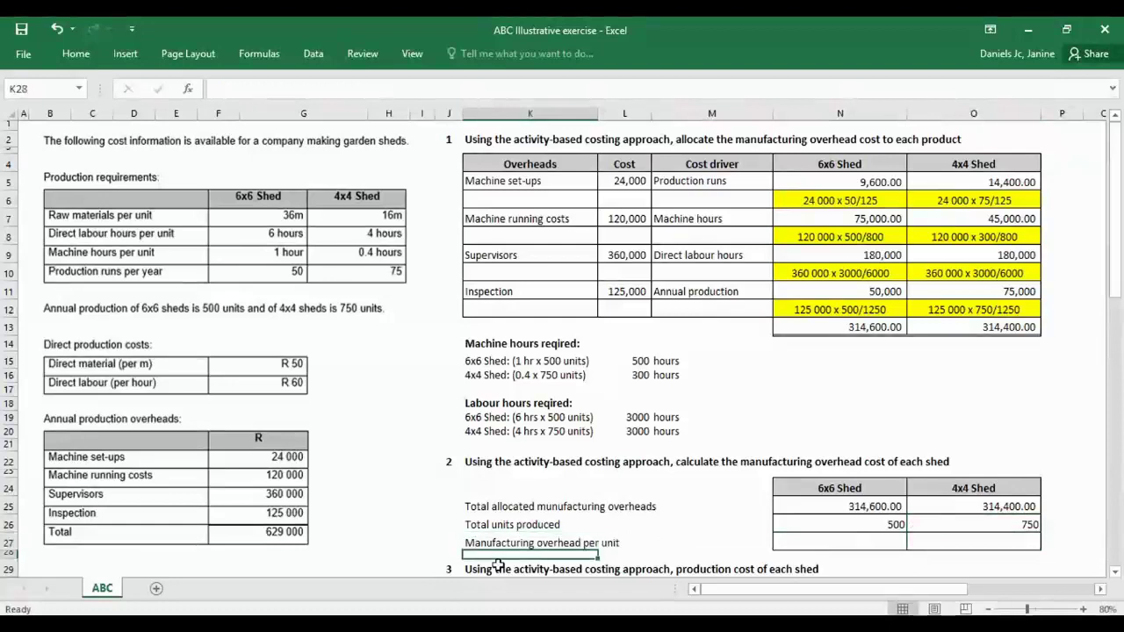
Calculate the 6x6 shed's manufacturing overhead per unit in N27 with the formula =N25/N26.
left_click(857, 541)
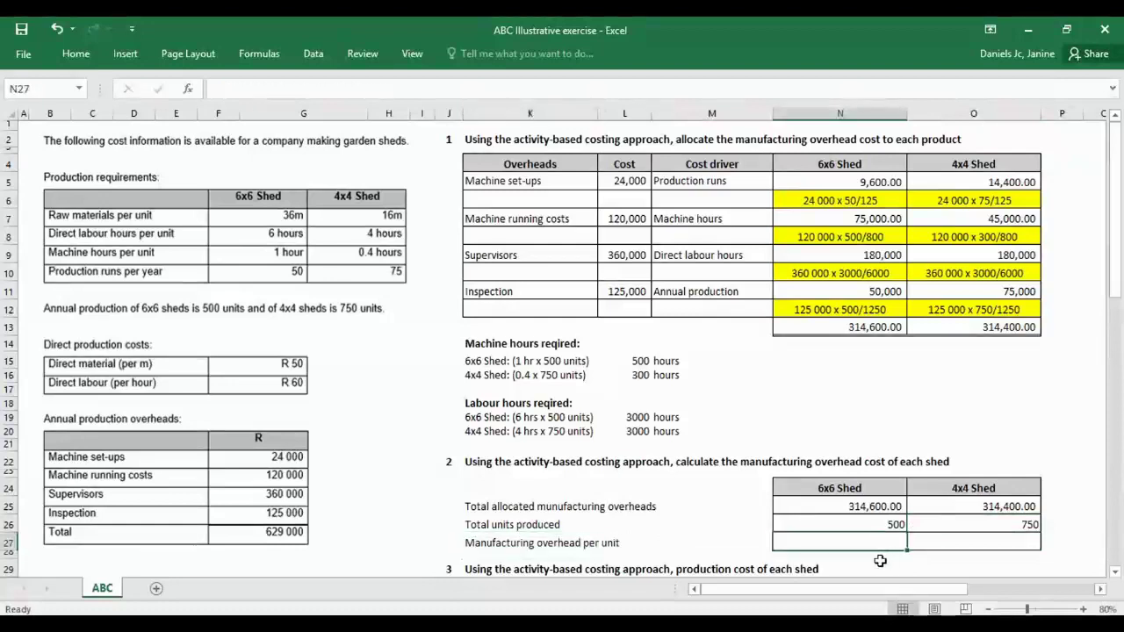
type("=")
left_click(866, 505)
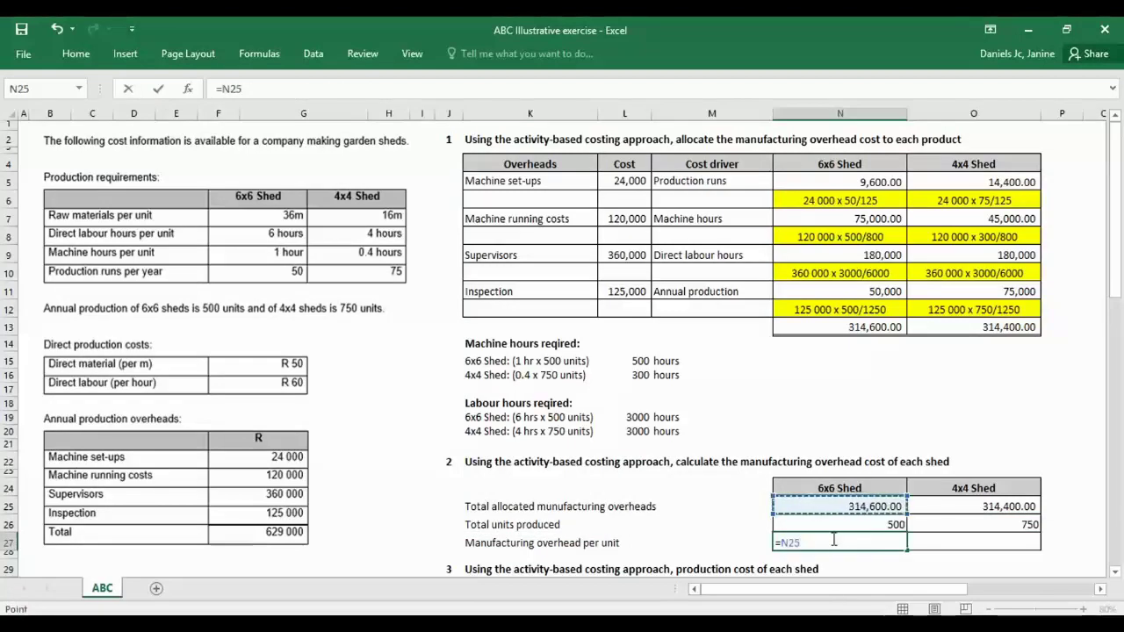
type("/")
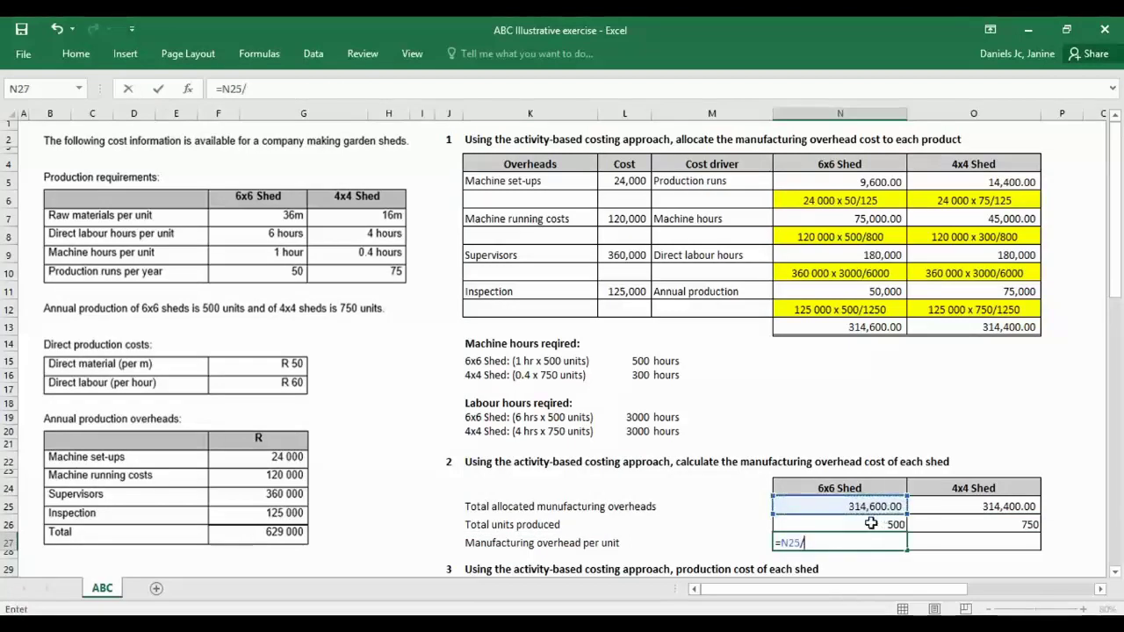
left_click(871, 524)
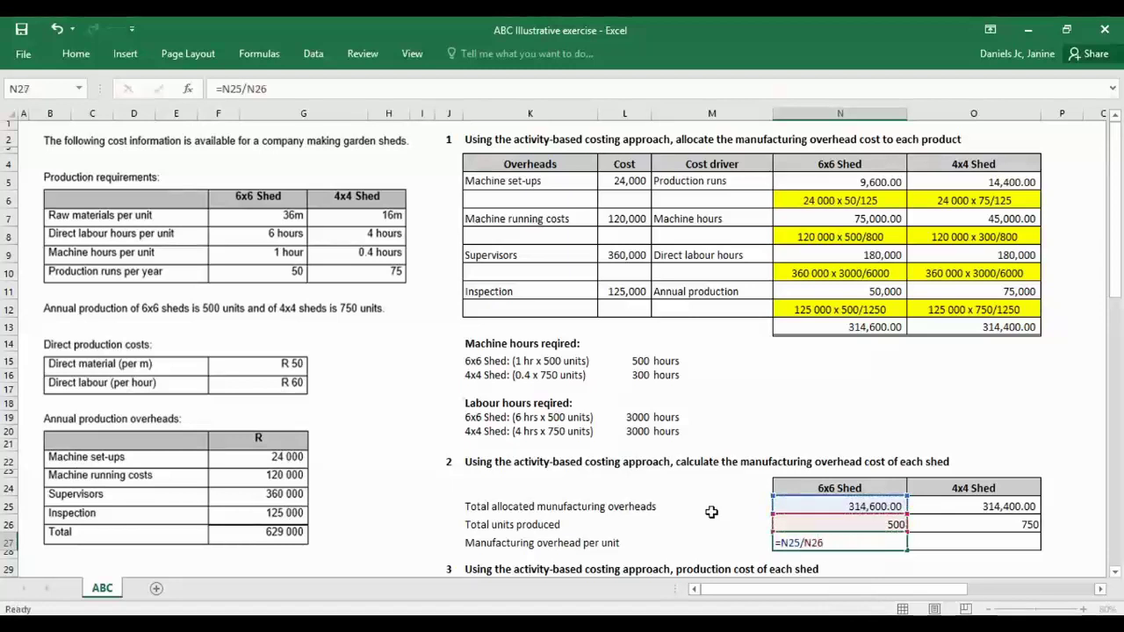
key("Return")
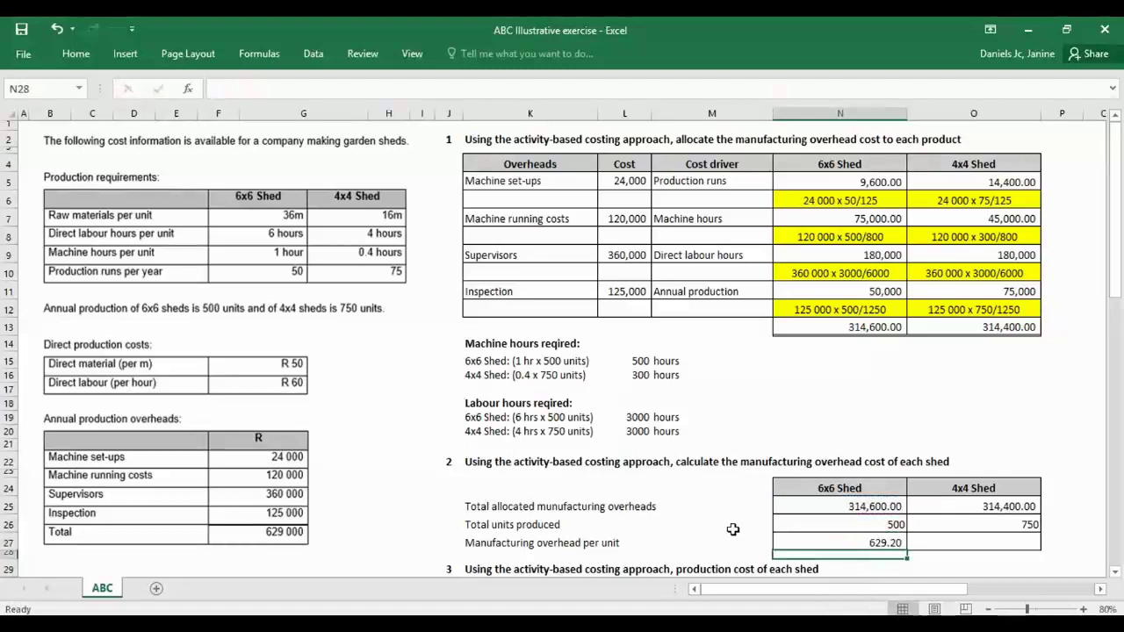
Calculate the 4x4 shed's manufacturing overhead per unit in O27 with the formula =O25/O26.
left_click(994, 542)
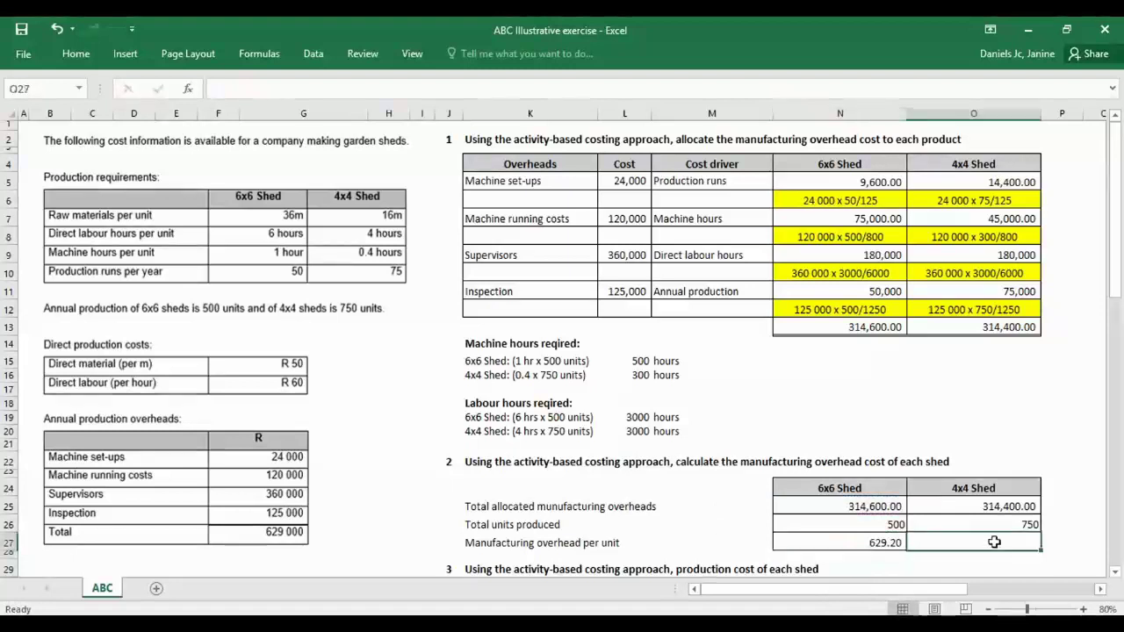
type("=")
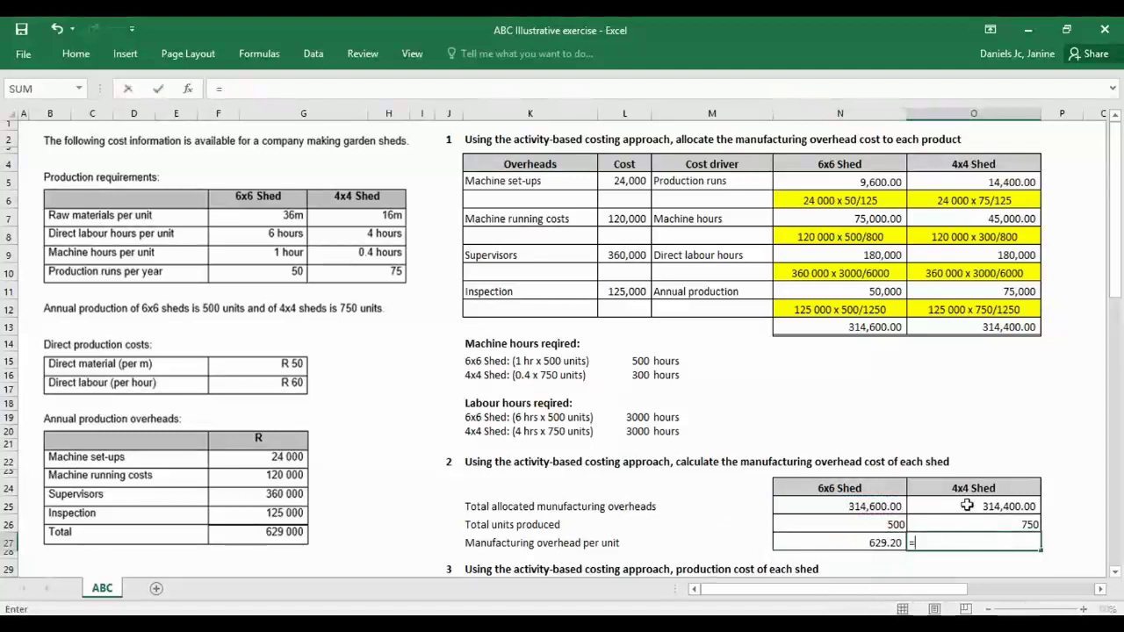
left_click(967, 506)
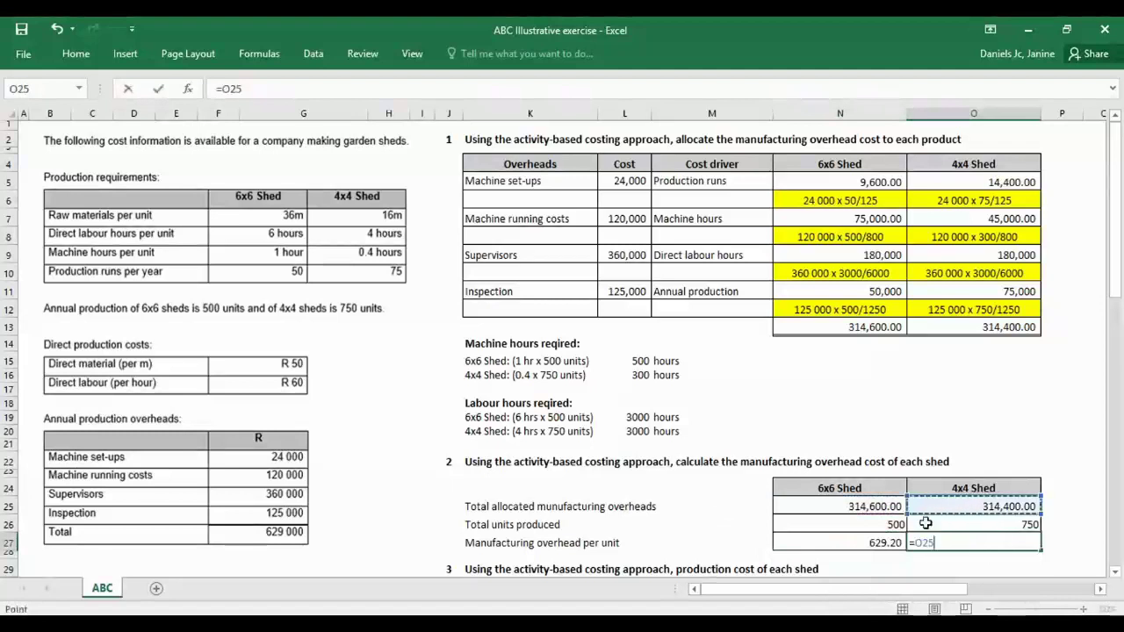
type("/")
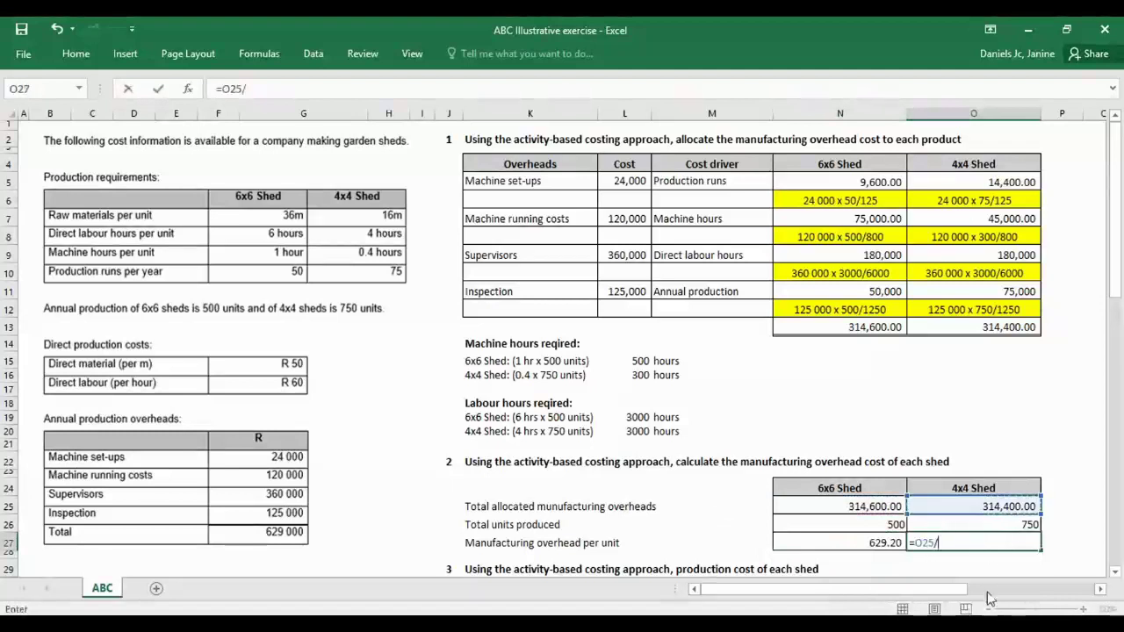
left_click(985, 524)
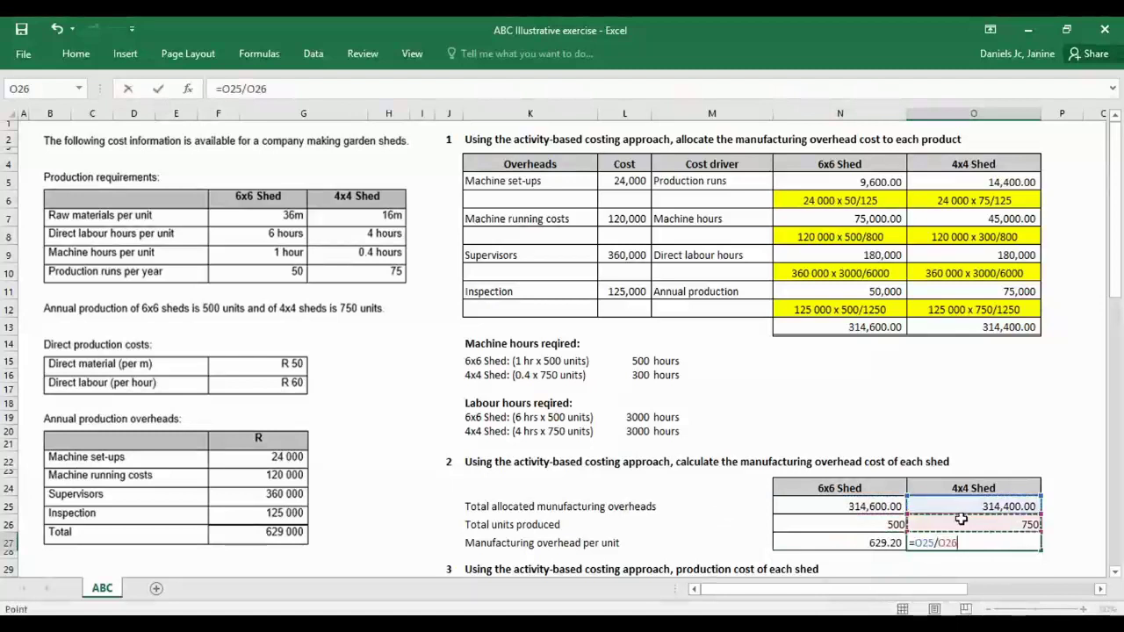
key("Return")
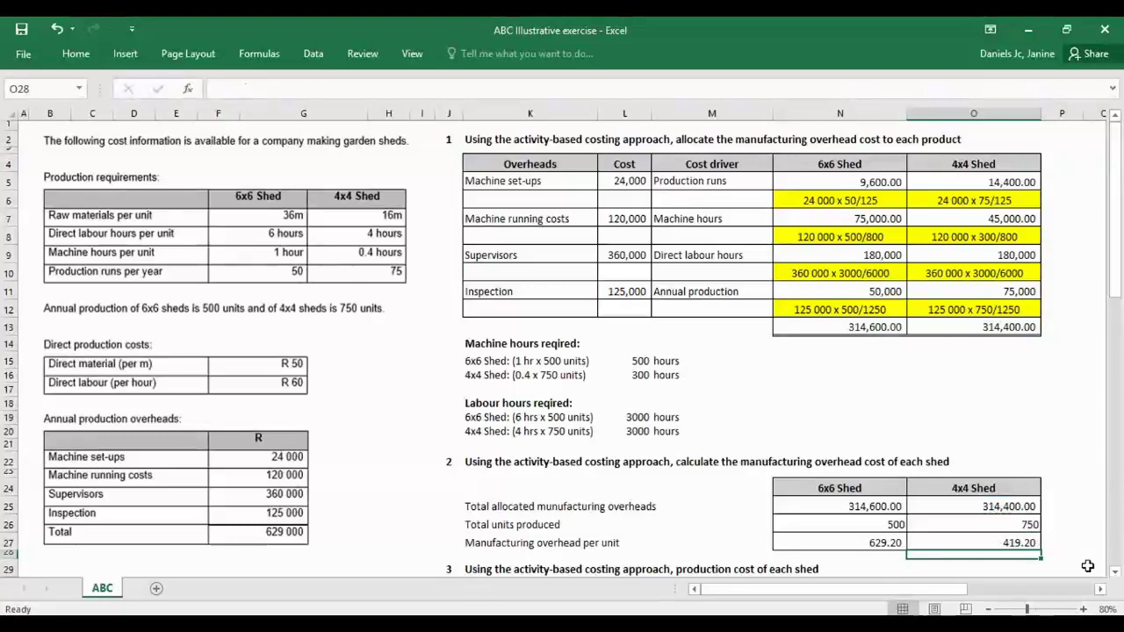
Enter the row labels "Direct Material" in K32 and "Direct labour" in K33 under question 3.
left_click(988, 608)
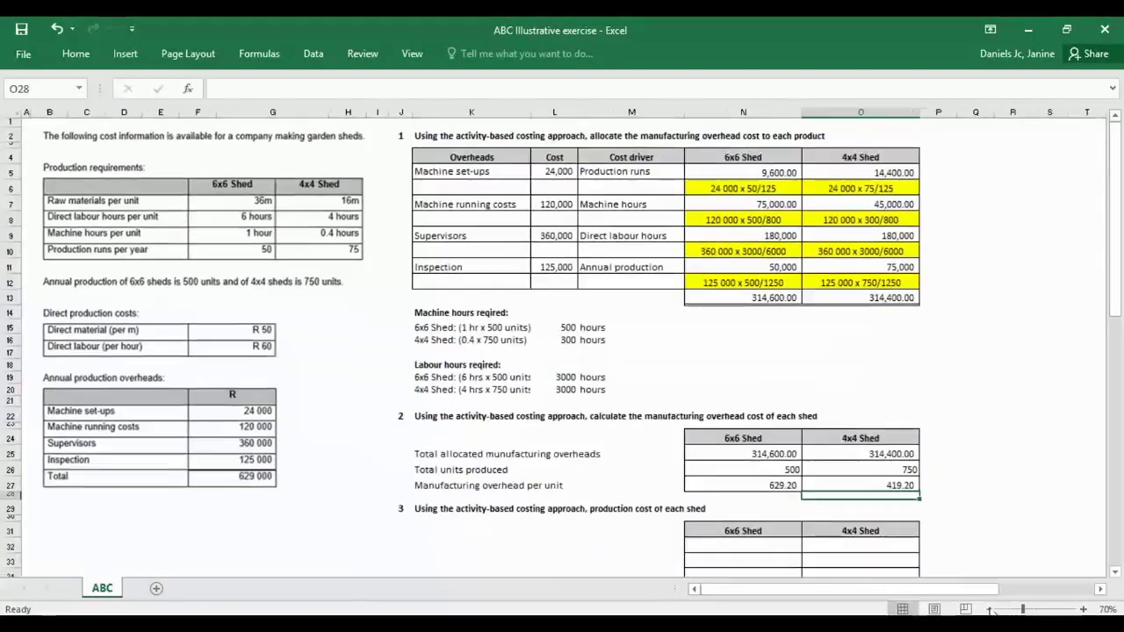
scroll(1011, 517, "down", 1)
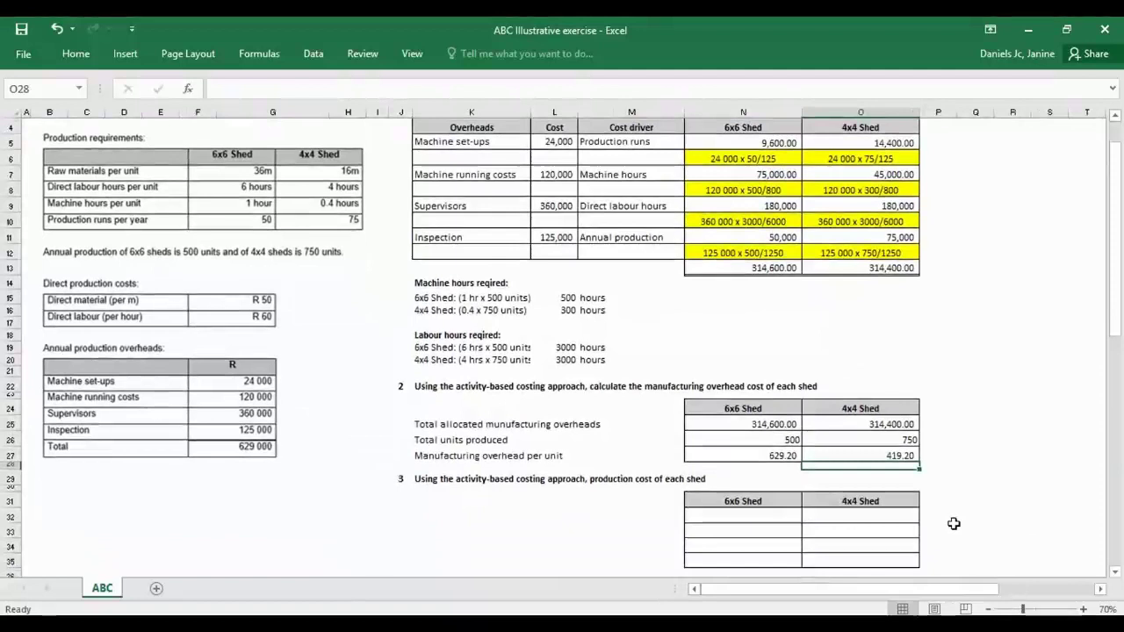
left_click(426, 514)
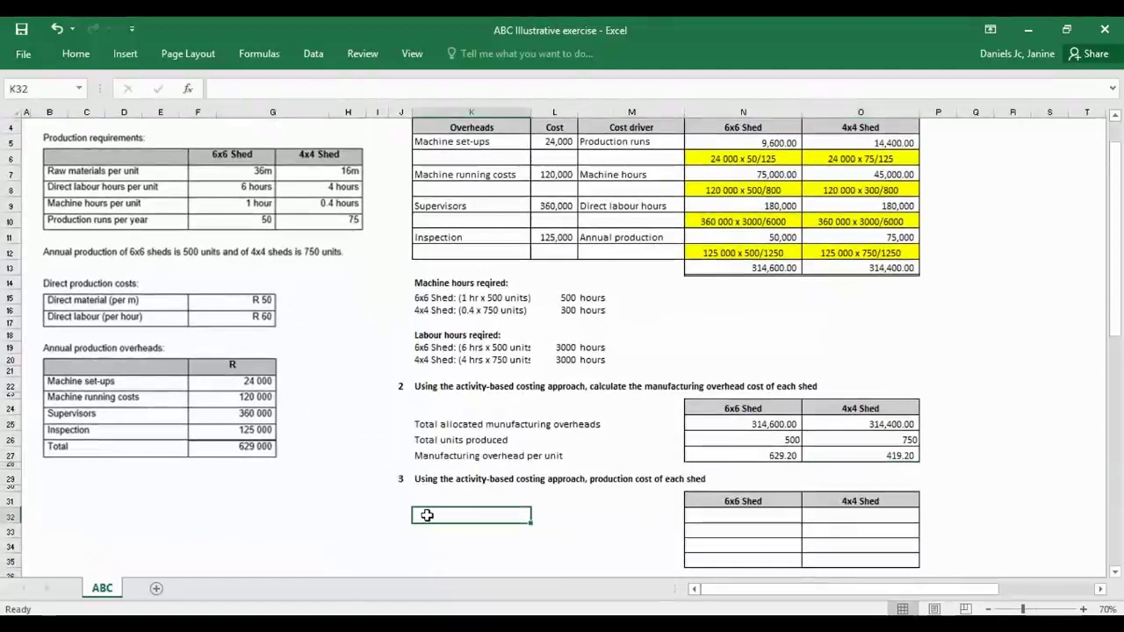
type("Dire")
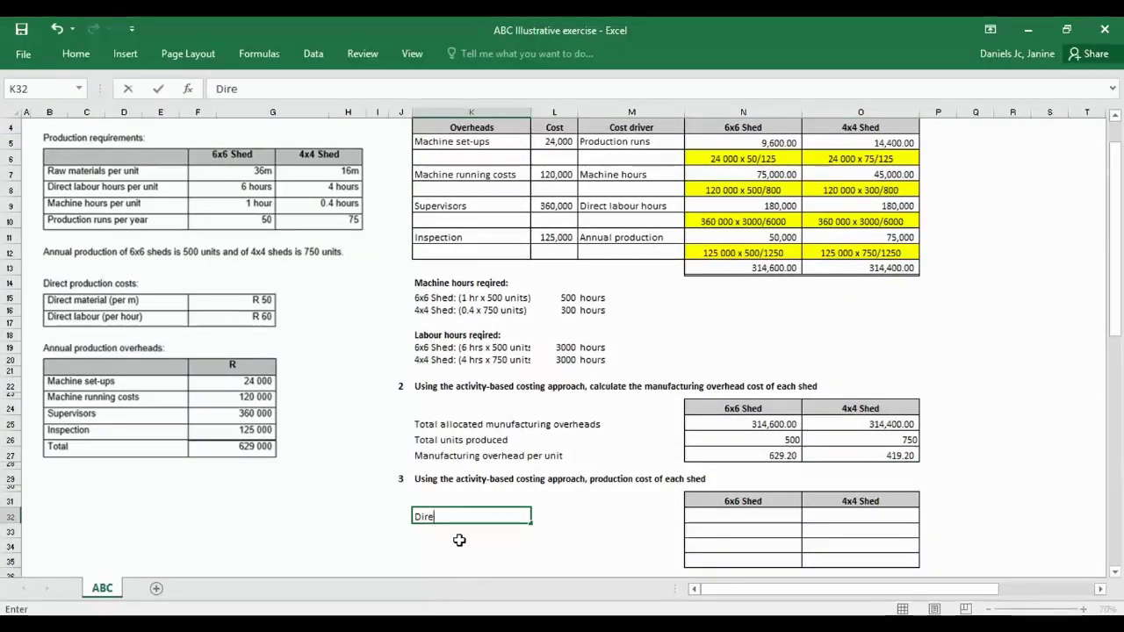
type("ct Material")
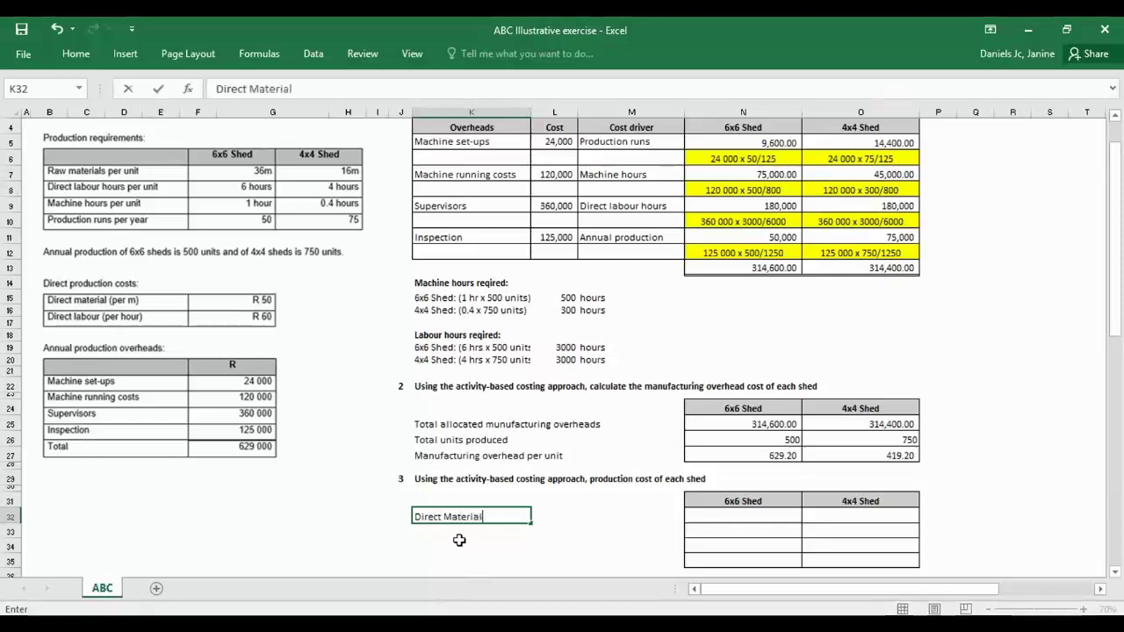
key("Return")
type("Direct ")
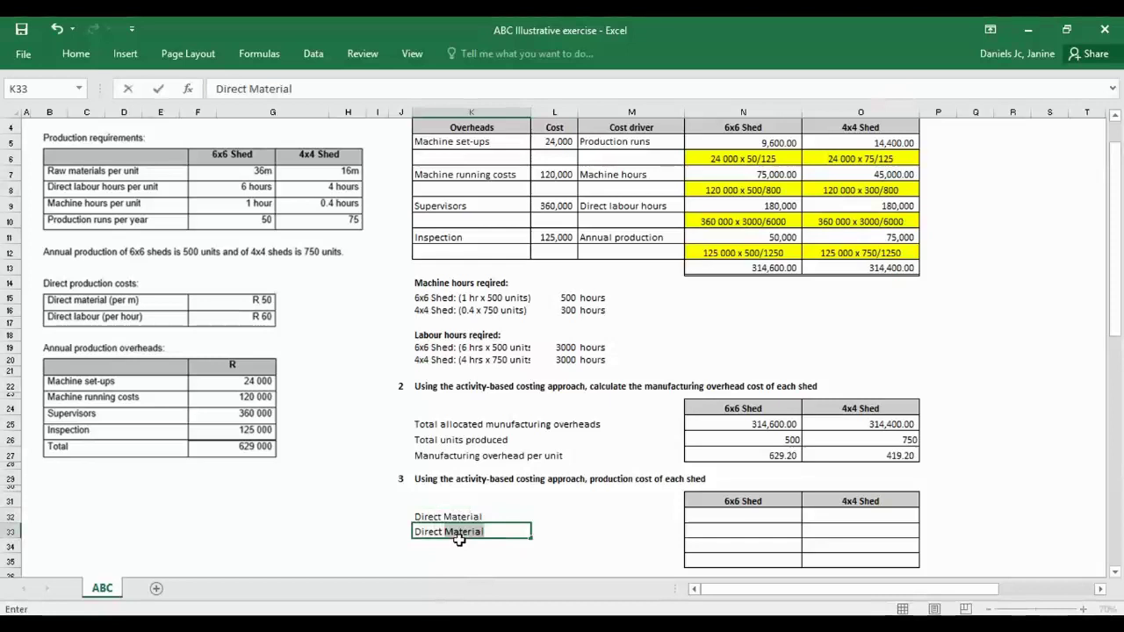
type("labour")
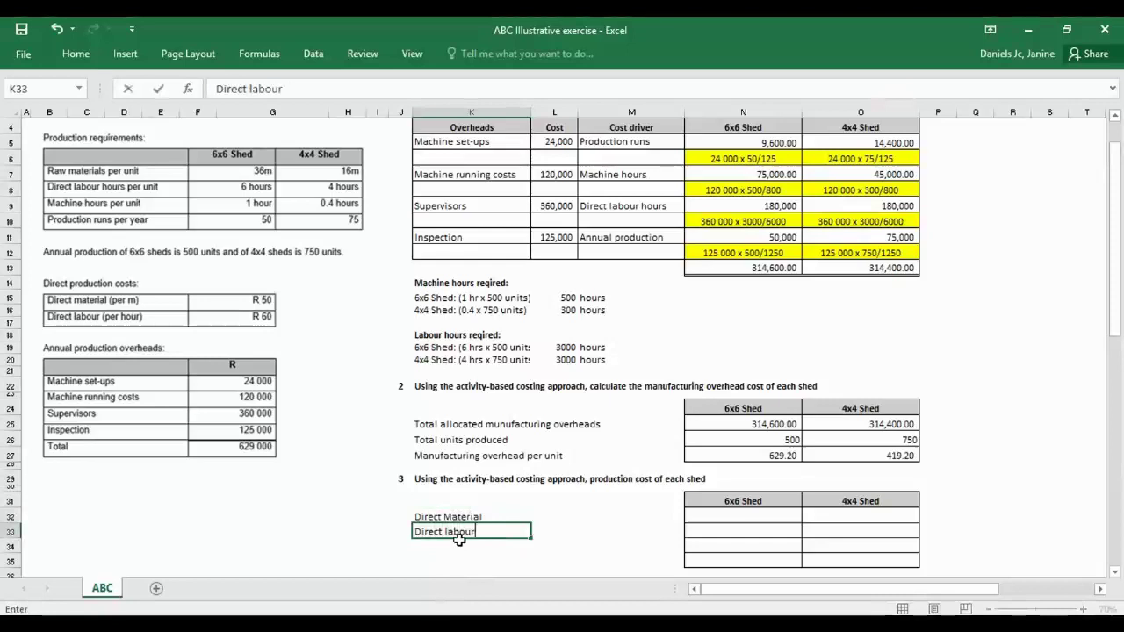
key("Return")
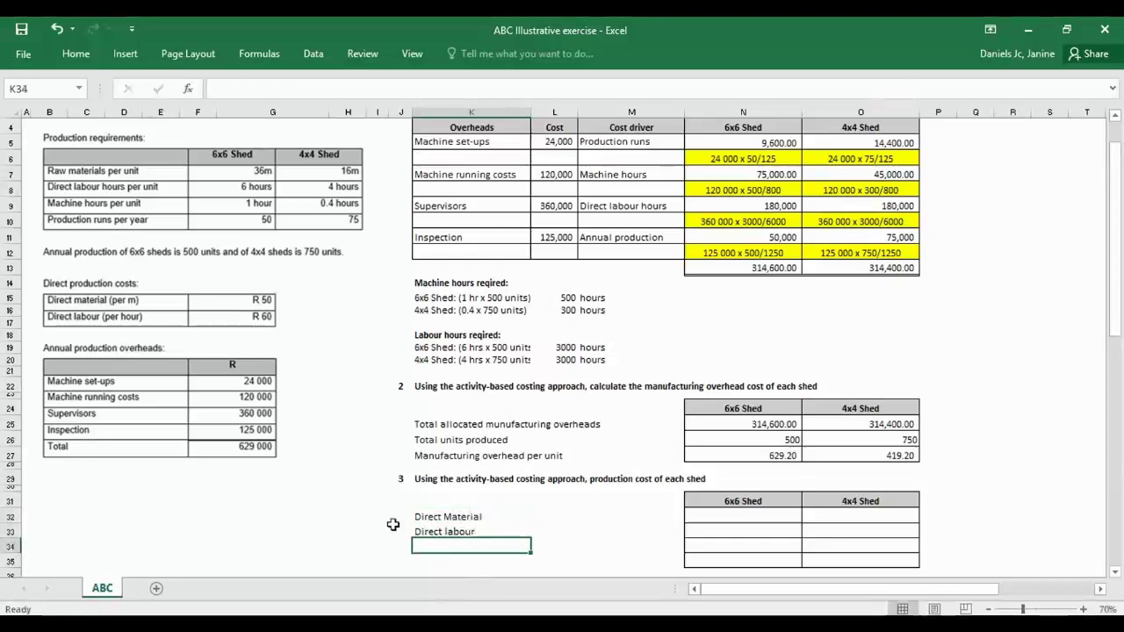
Enter the row label "Allocated manufacturing overheads" in K34, correcting the spelling of "manufacturing".
type("Allo")
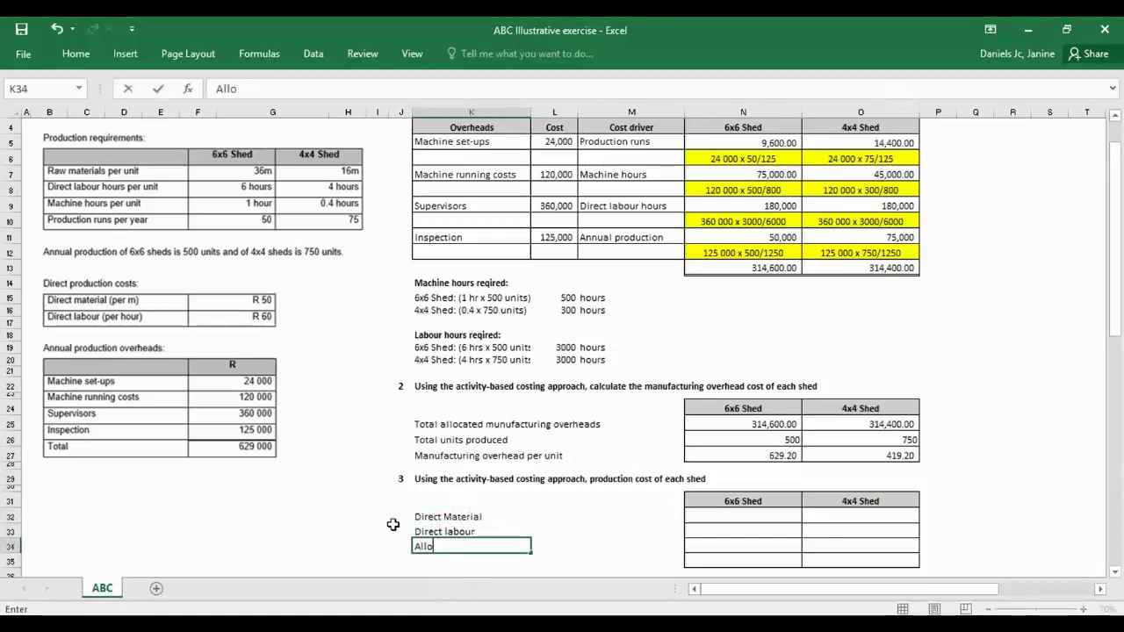
type("cated man")
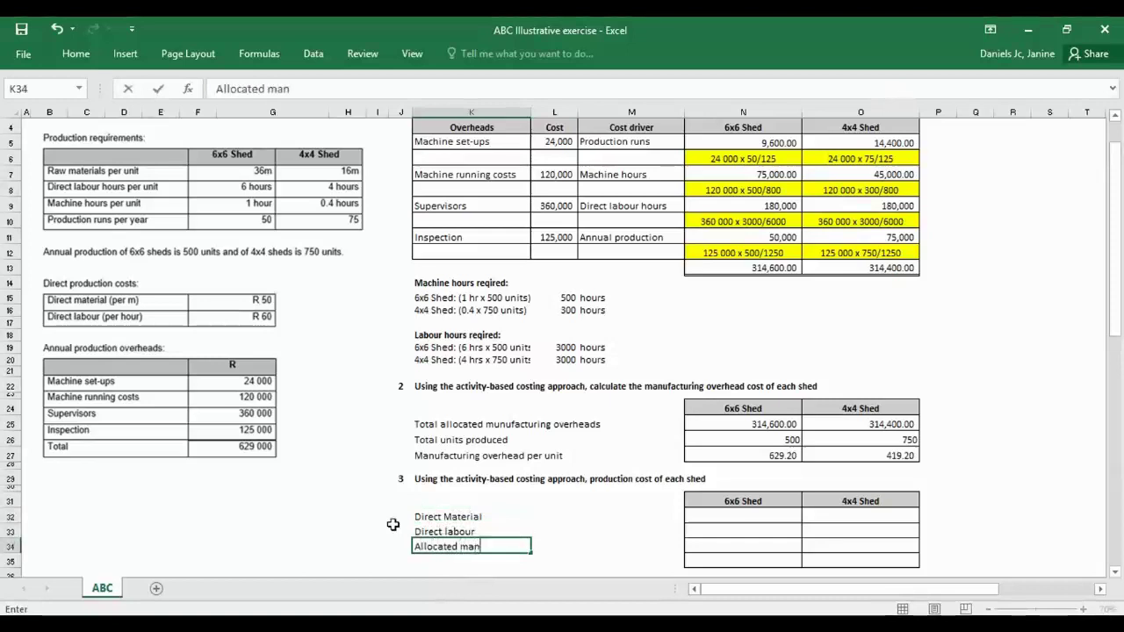
type("ufcturing ")
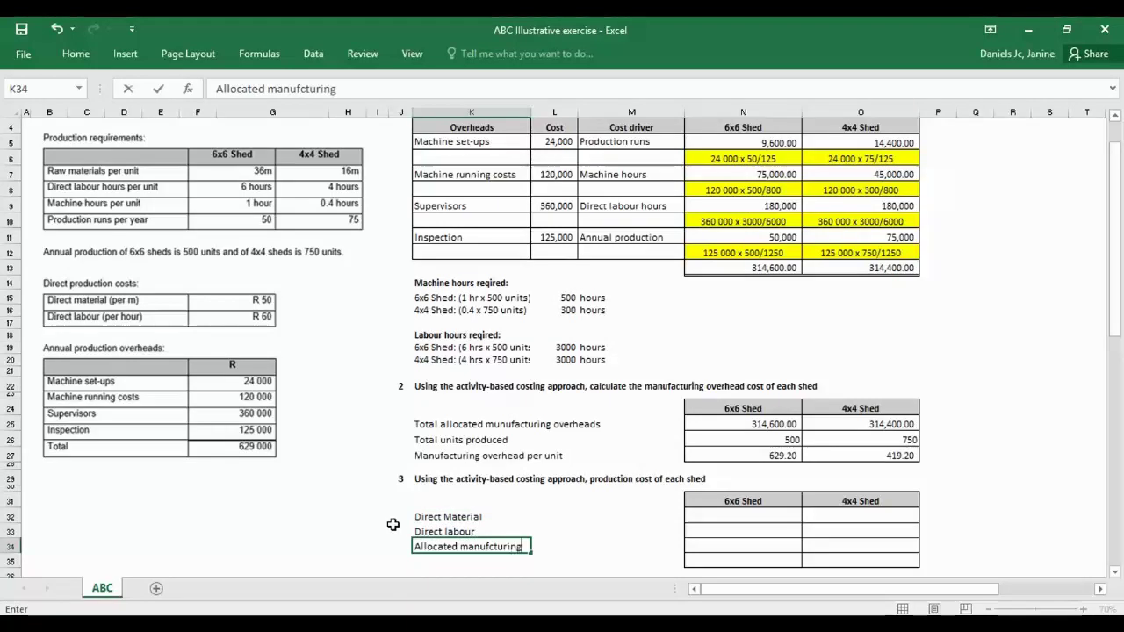
type("overheads")
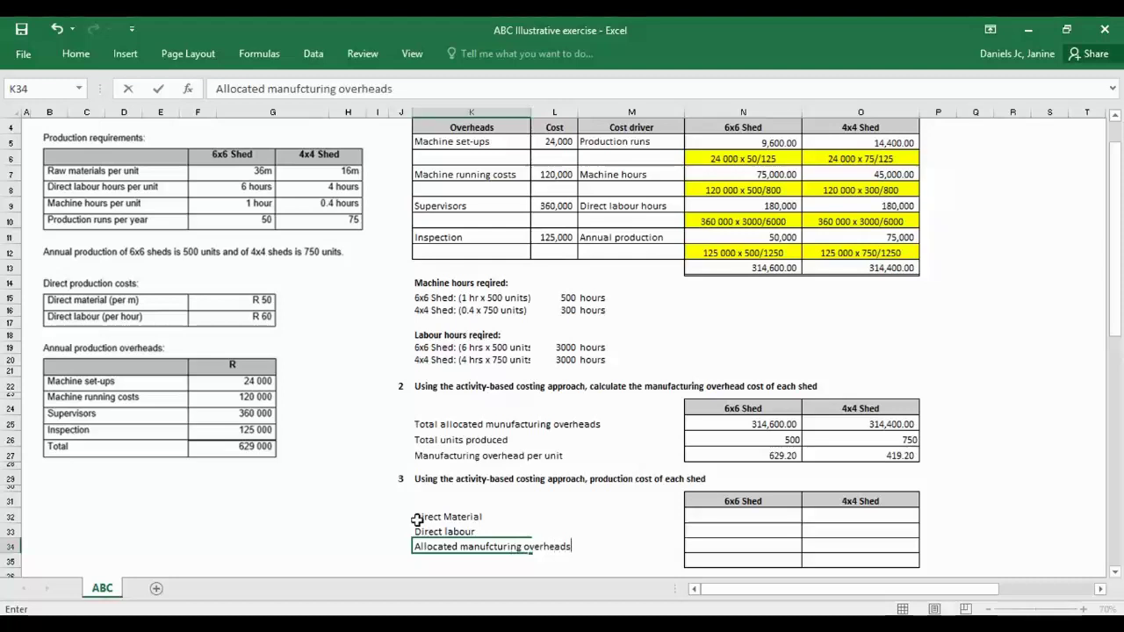
left_click(611, 552)
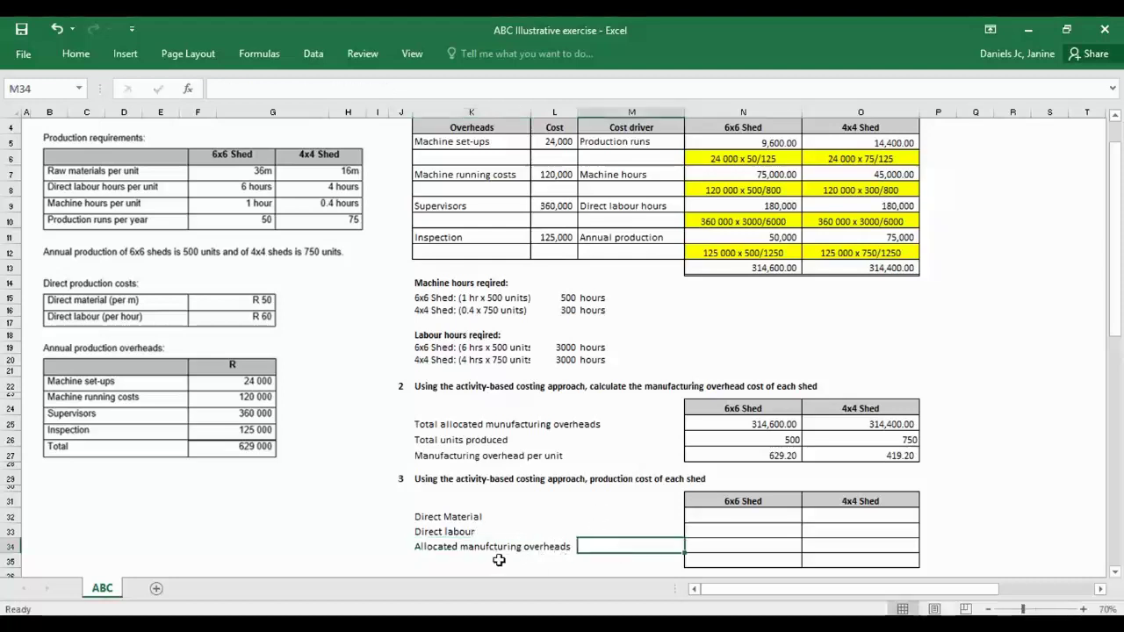
left_click(427, 545)
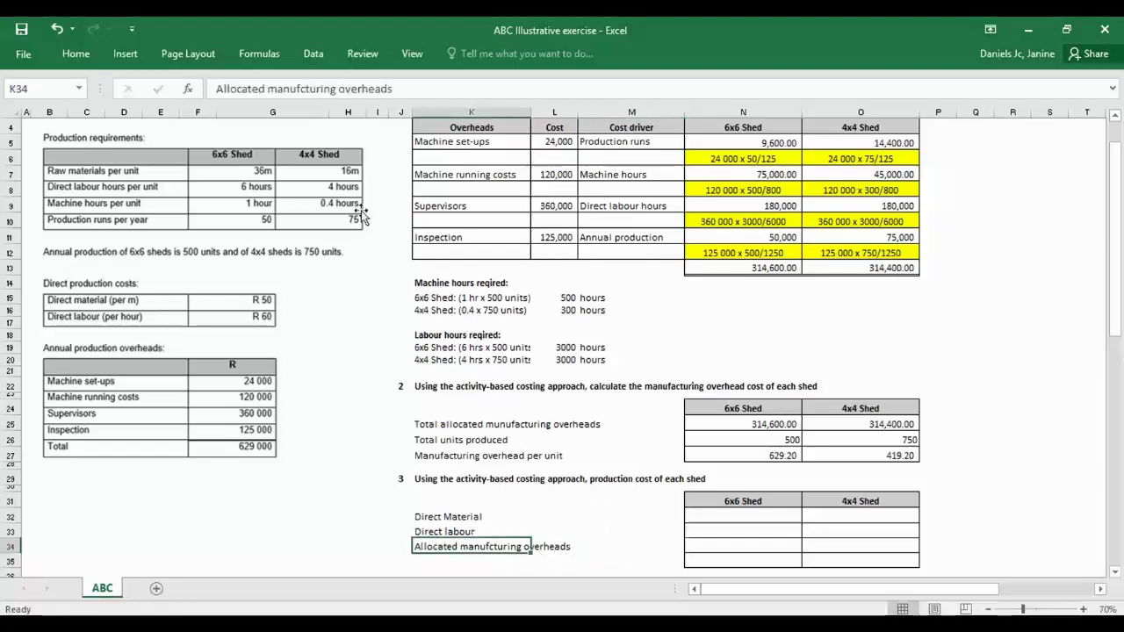
left_click(312, 91)
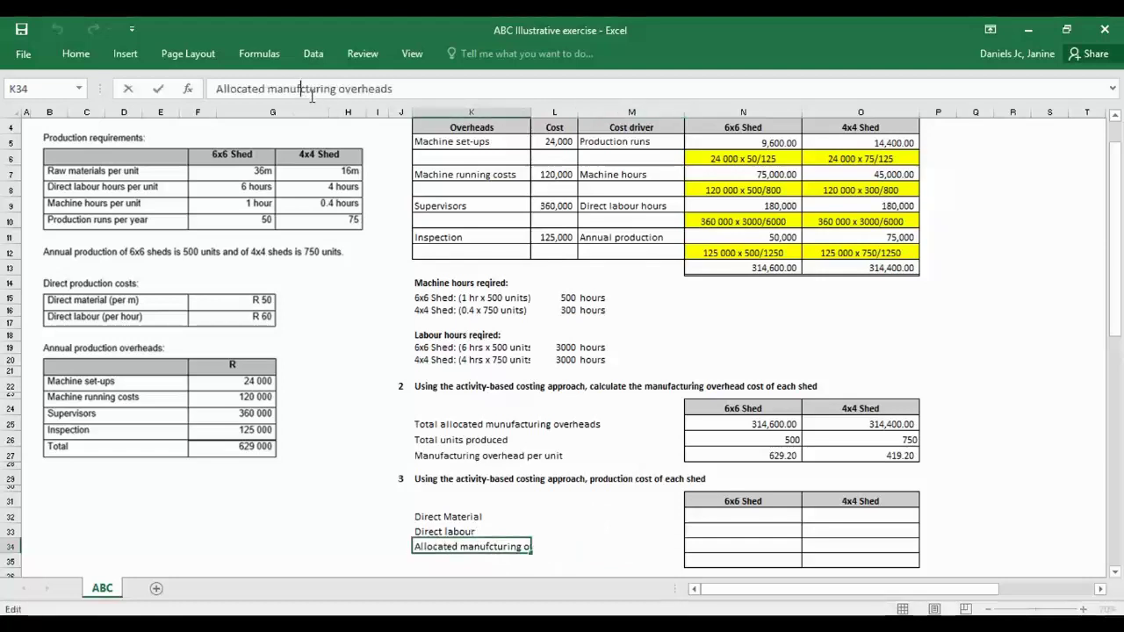
type("a")
key("Return")
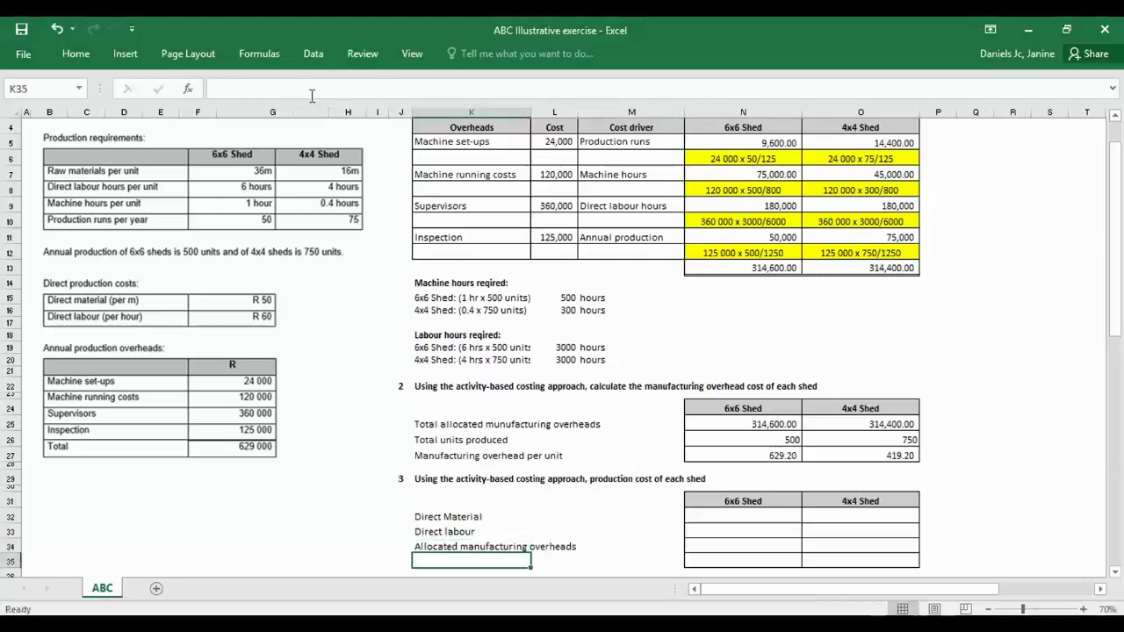
Extend the Direct Material label in K32 to read "Direct Material (36m x R50); (16m x R50)".
left_click(333, 551)
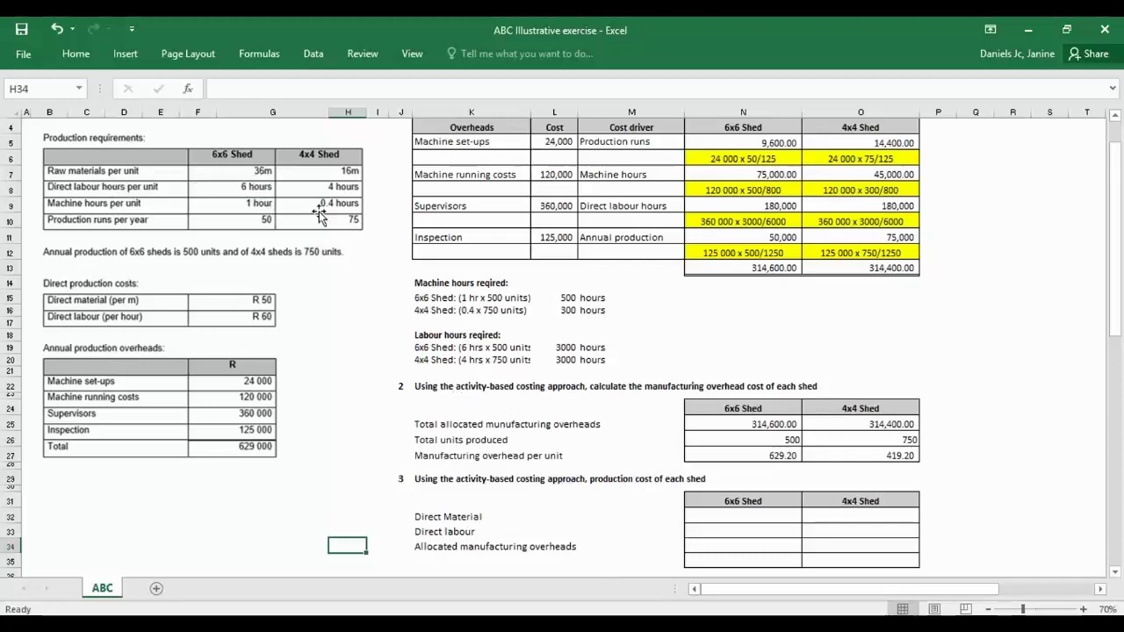
left_click(493, 516)
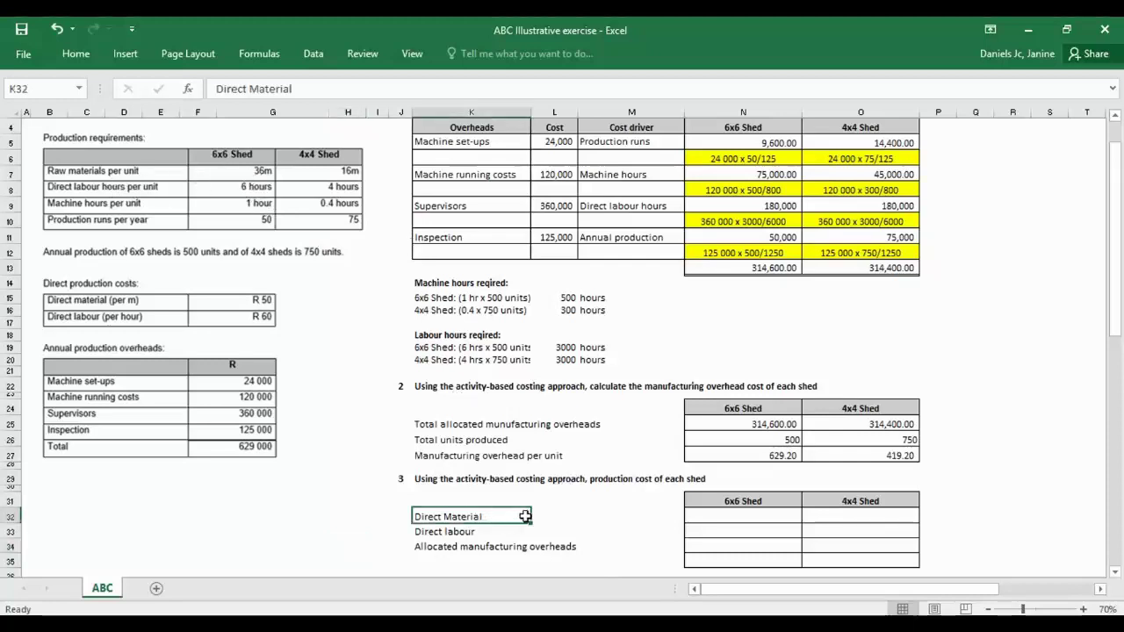
key("Right")
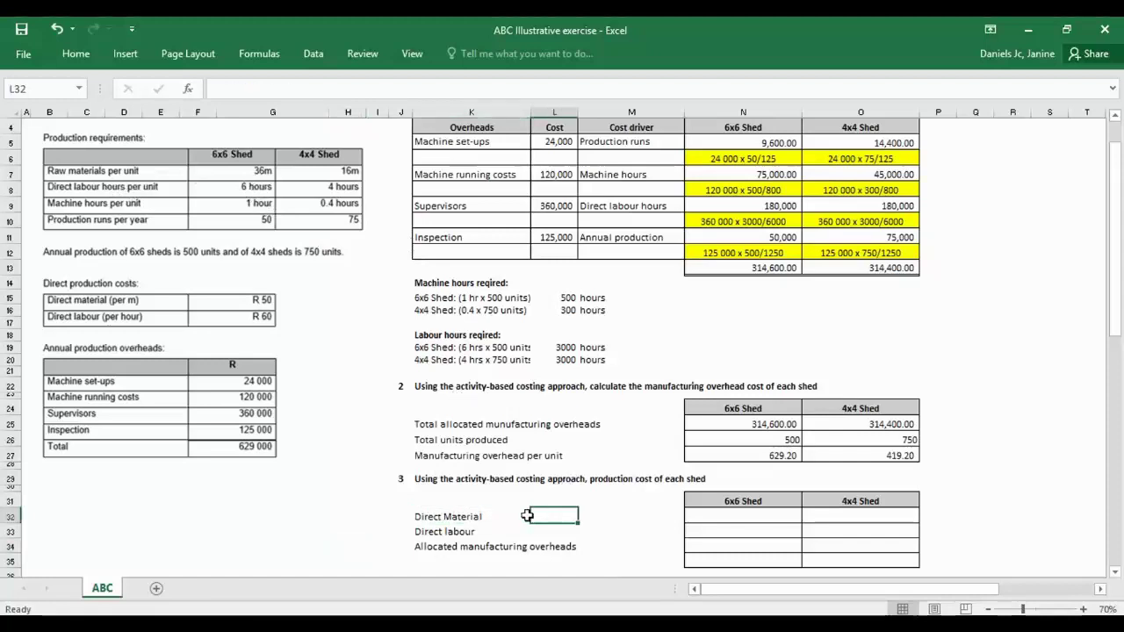
left_click(435, 516)
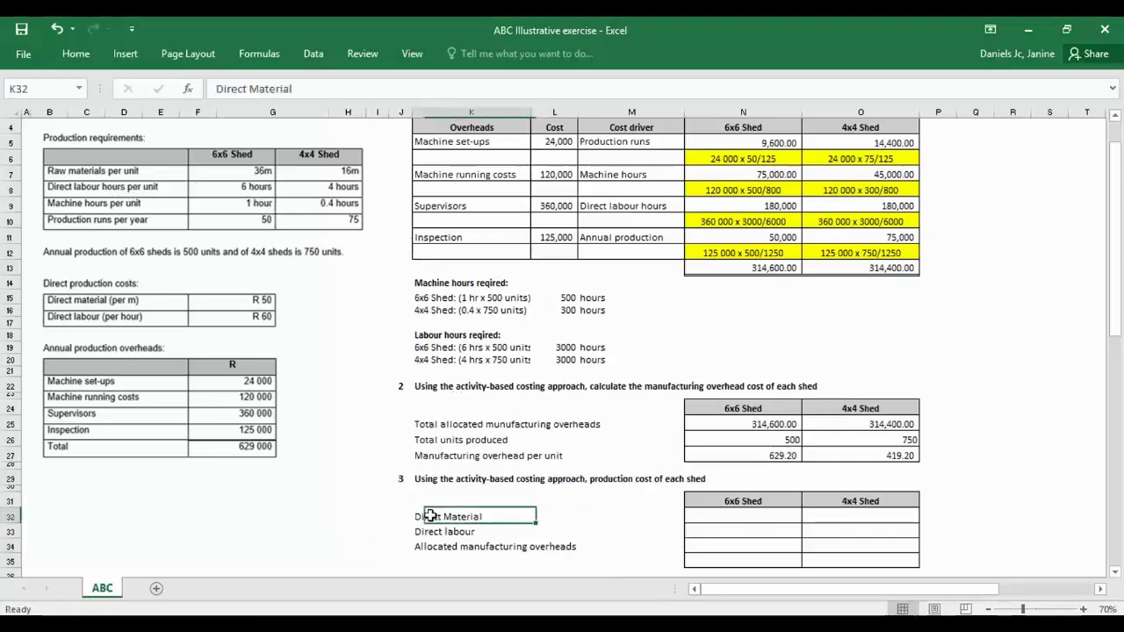
left_click(333, 93)
type("(")
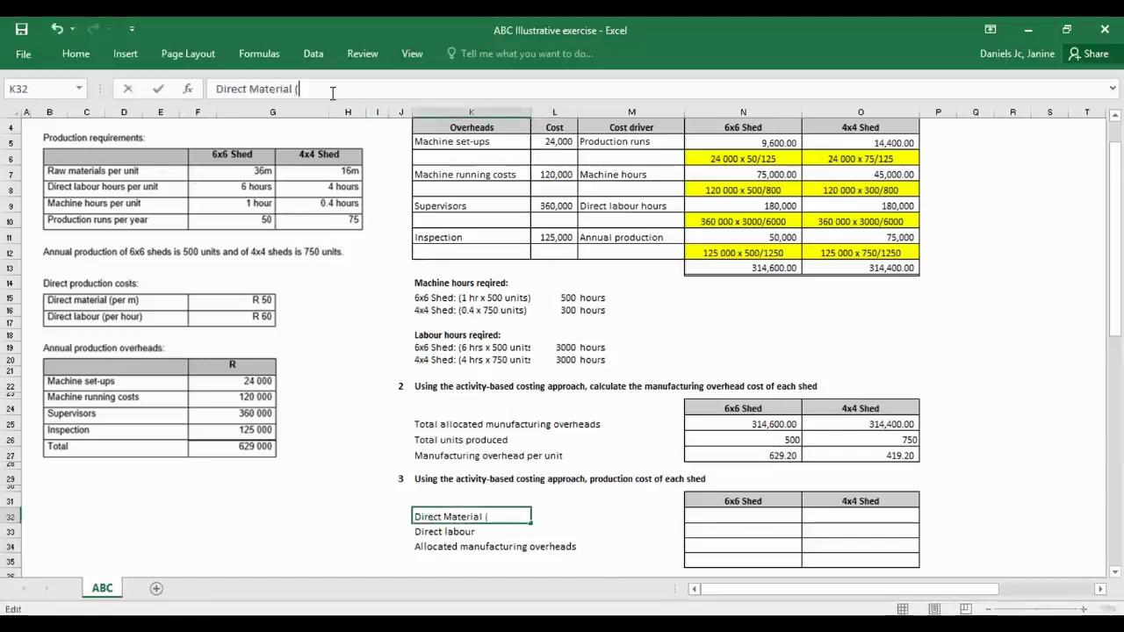
type("36m")
type("x")
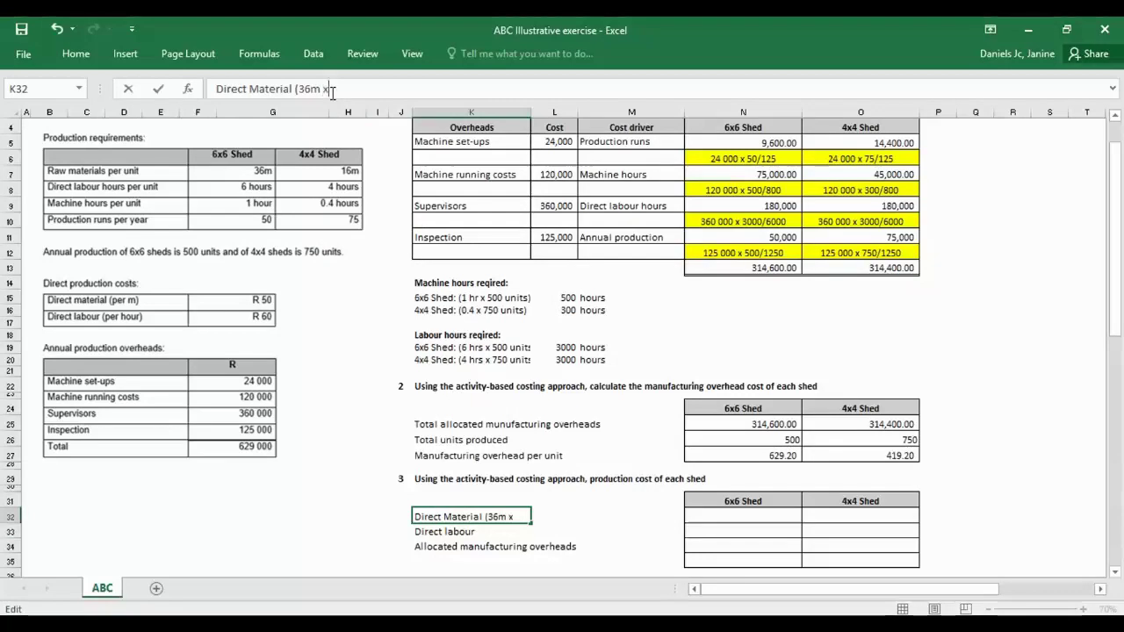
type(" R50)")
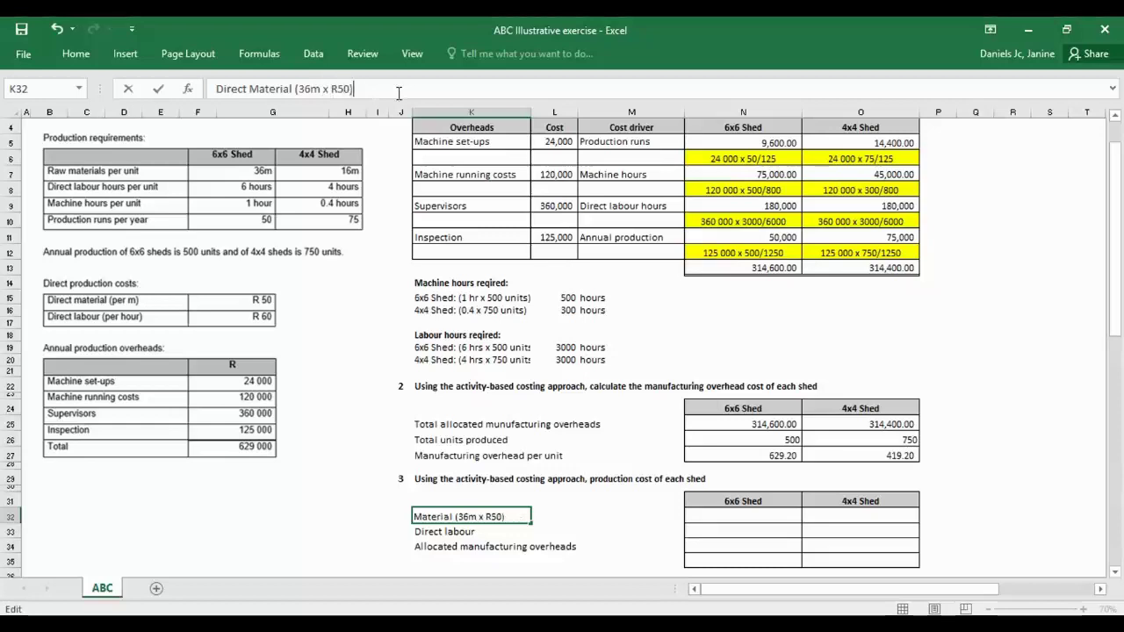
type("; (16m")
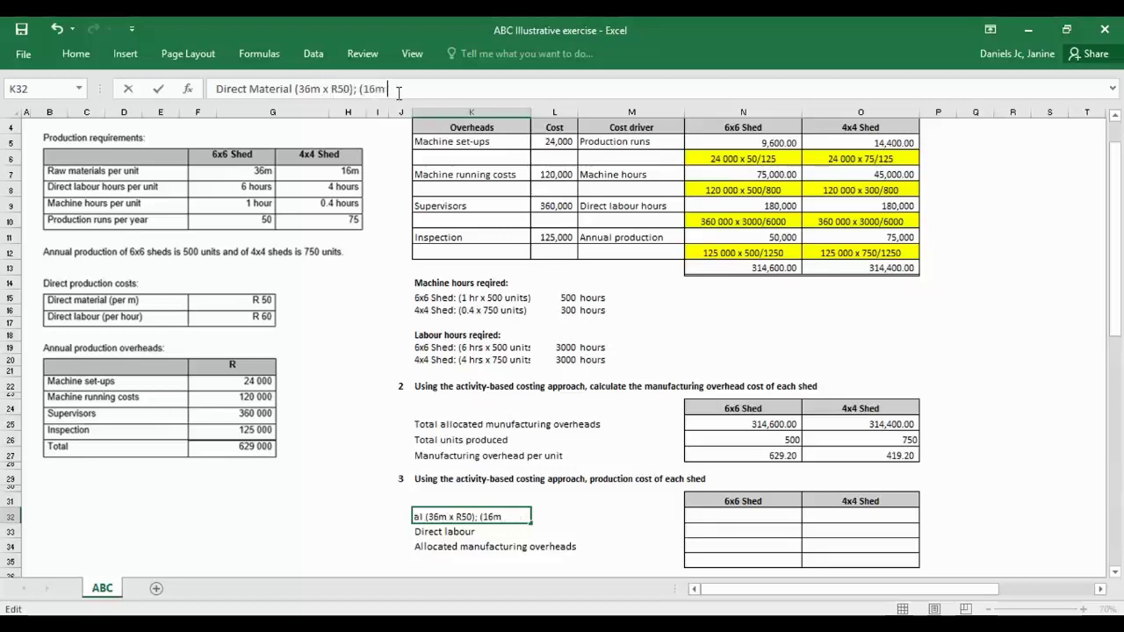
type(" x R50")
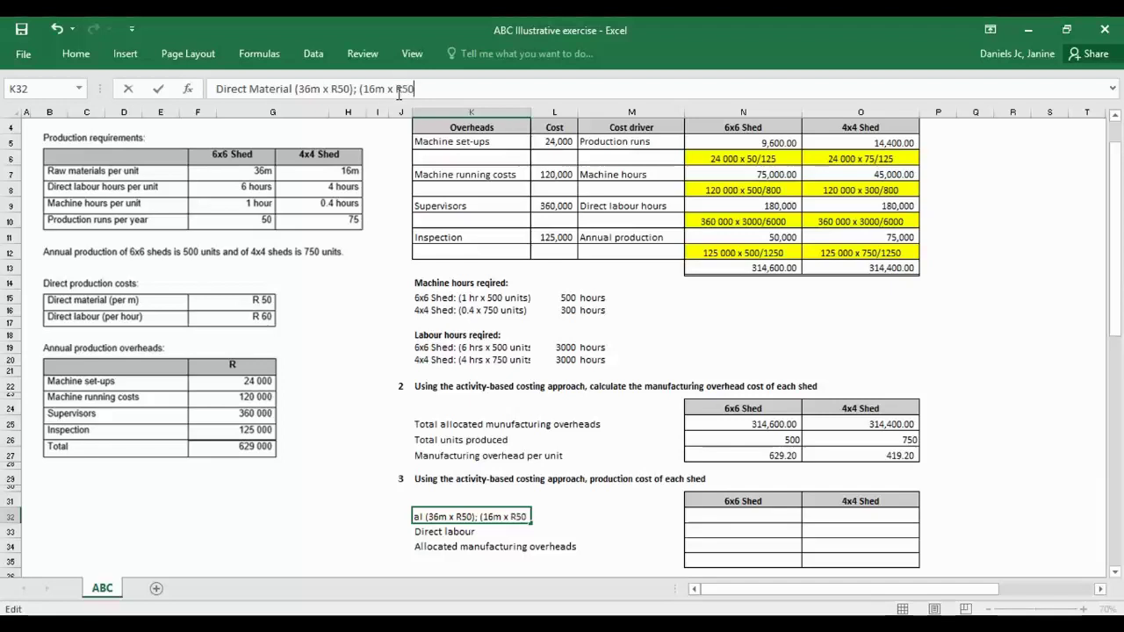
type(")")
key("Return")
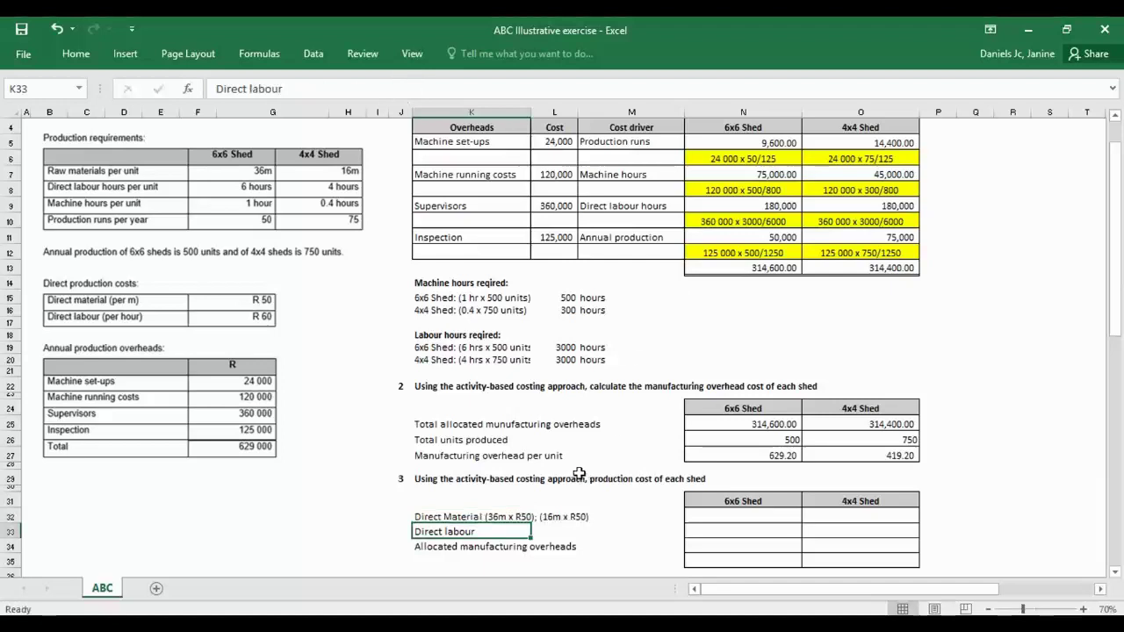
Calculate the 6x6 shed's direct material cost in N32 with the formula =36*50.
left_click(428, 515)
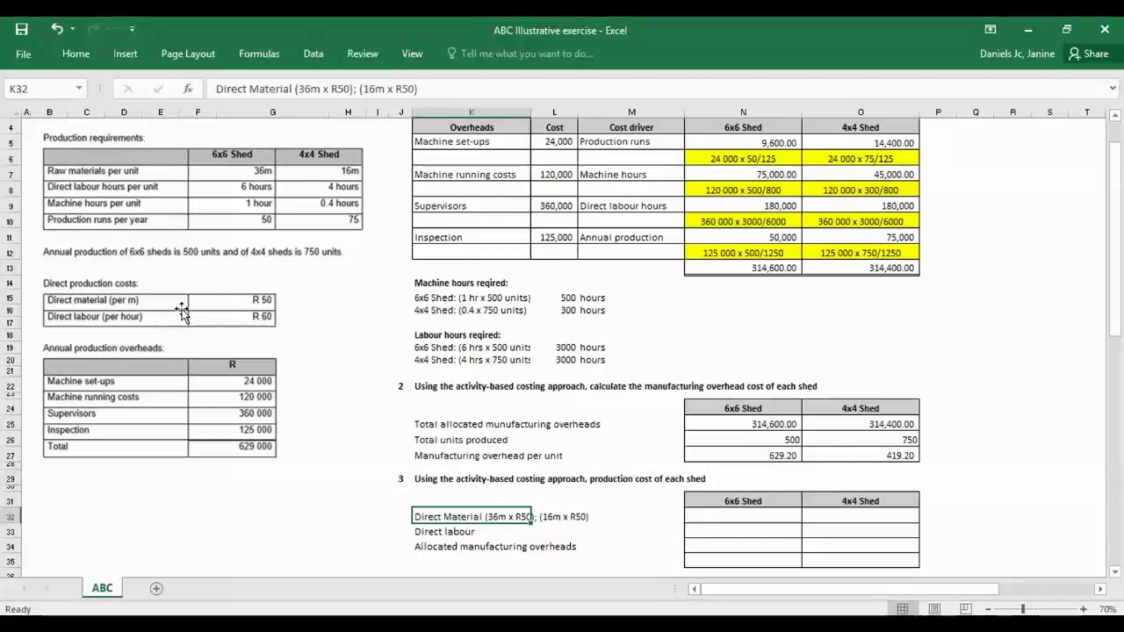
left_click(786, 519)
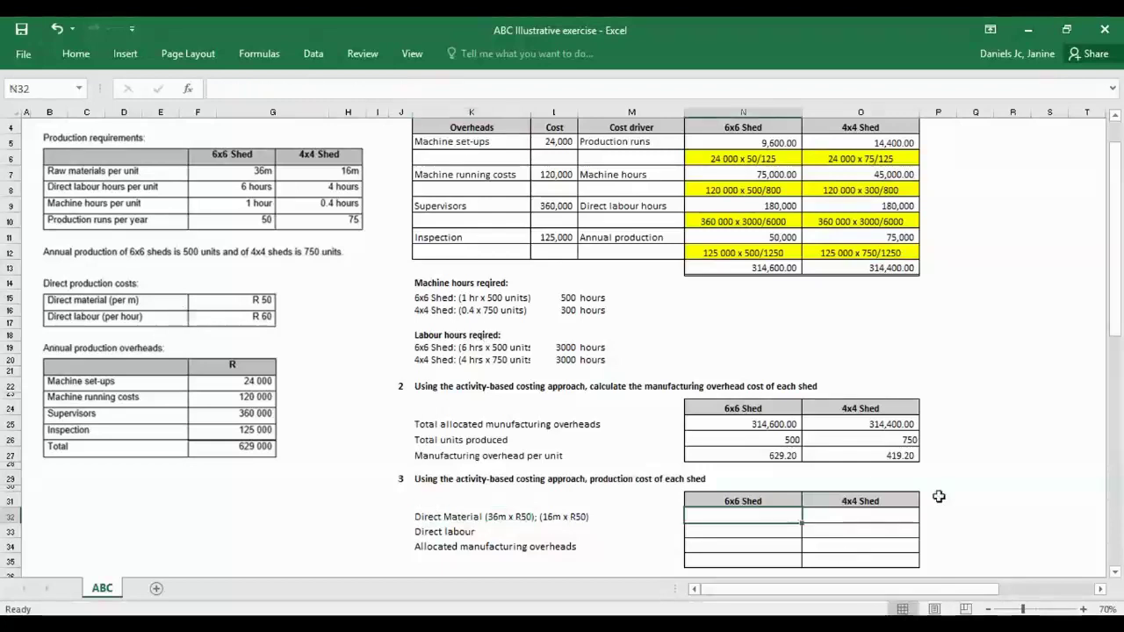
type("=")
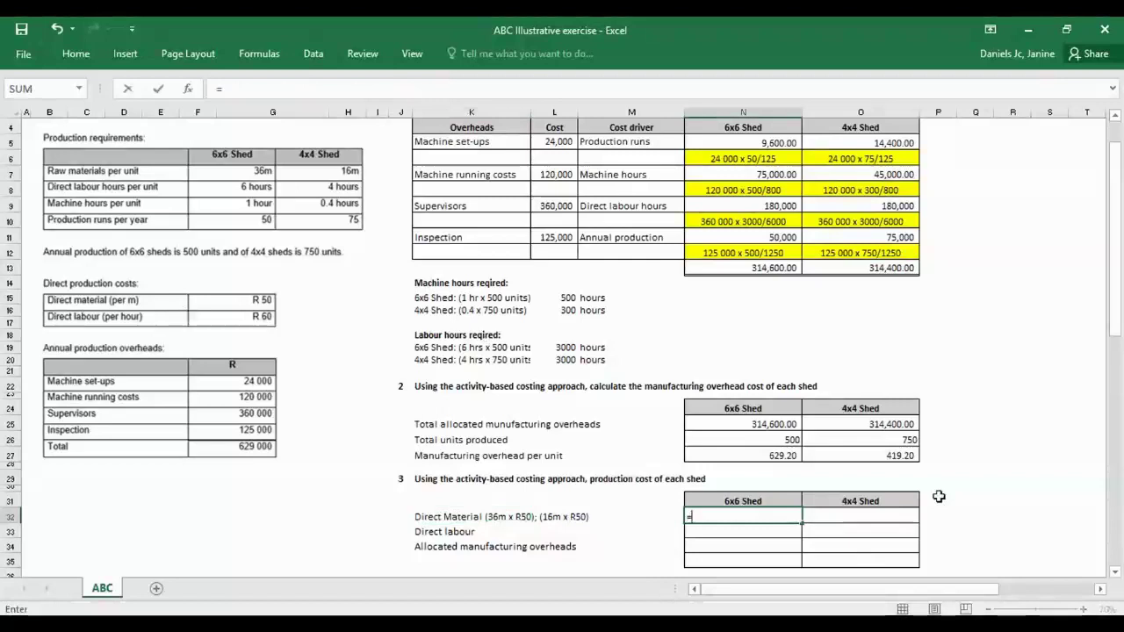
type("36*50")
key("Return")
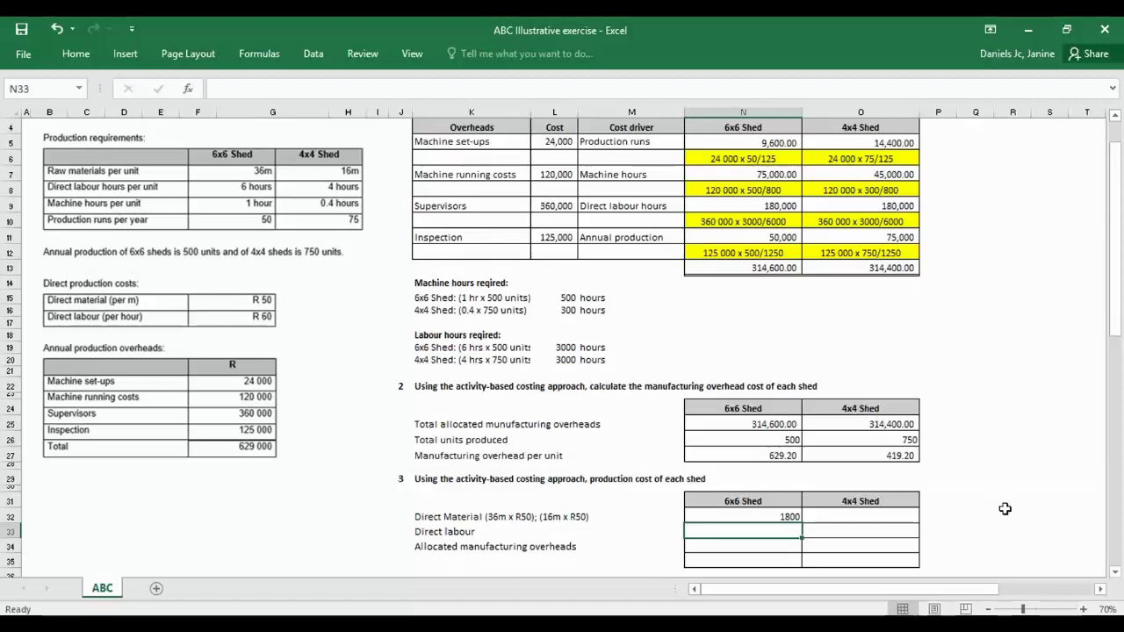
Calculate the 4x4 shed's direct material cost in O32 with the formula =16*50.
key("Up")
key("Right")
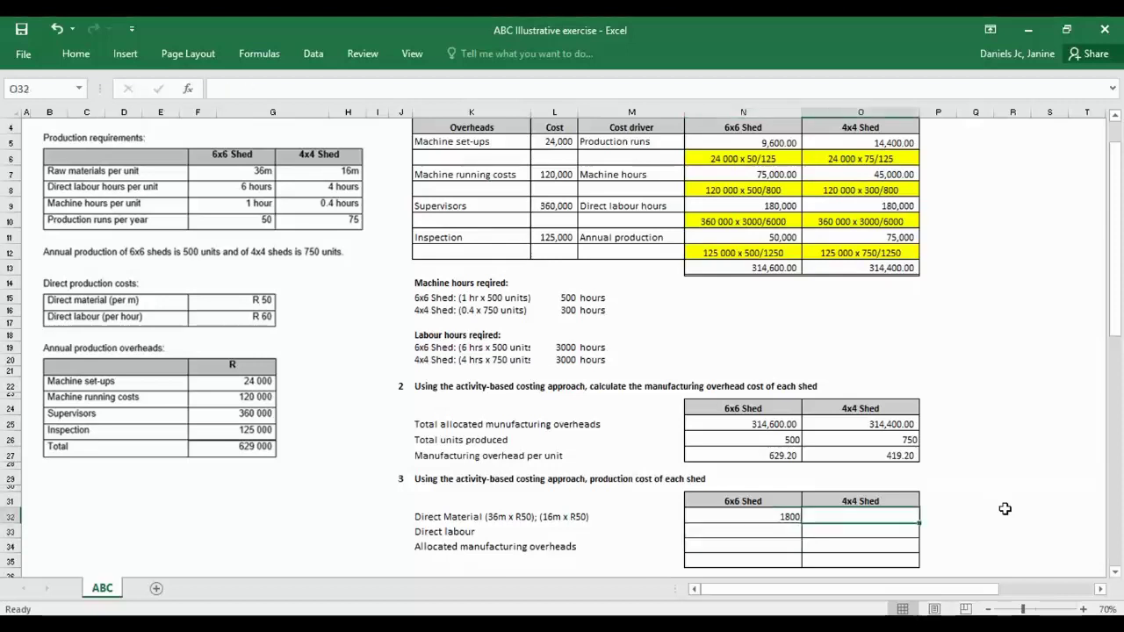
type("=")
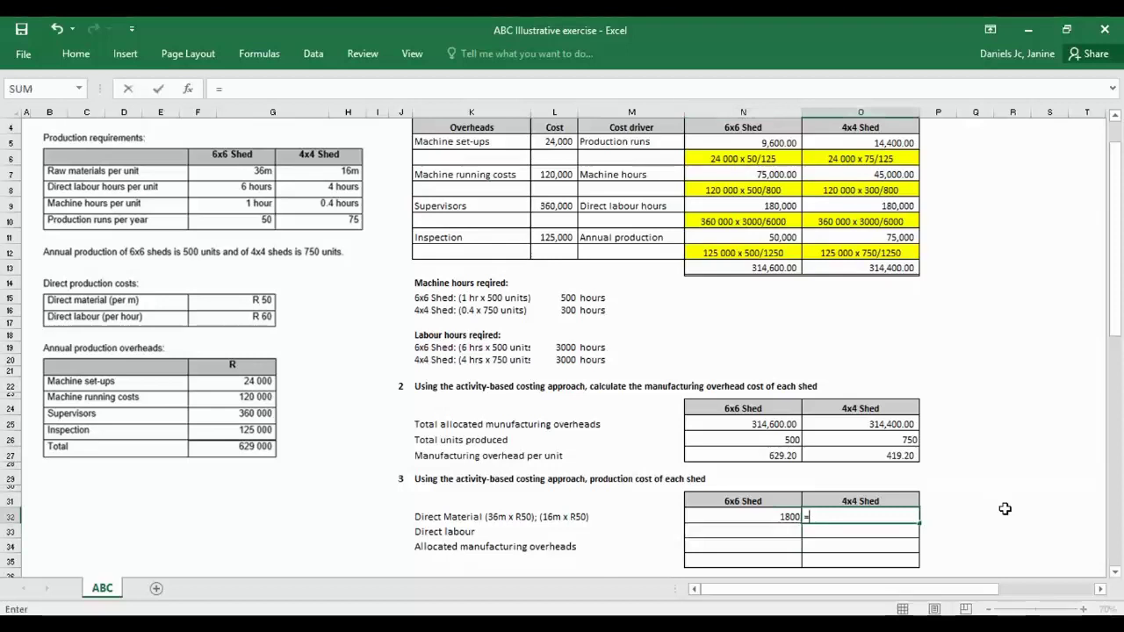
type("16*50")
key("Return")
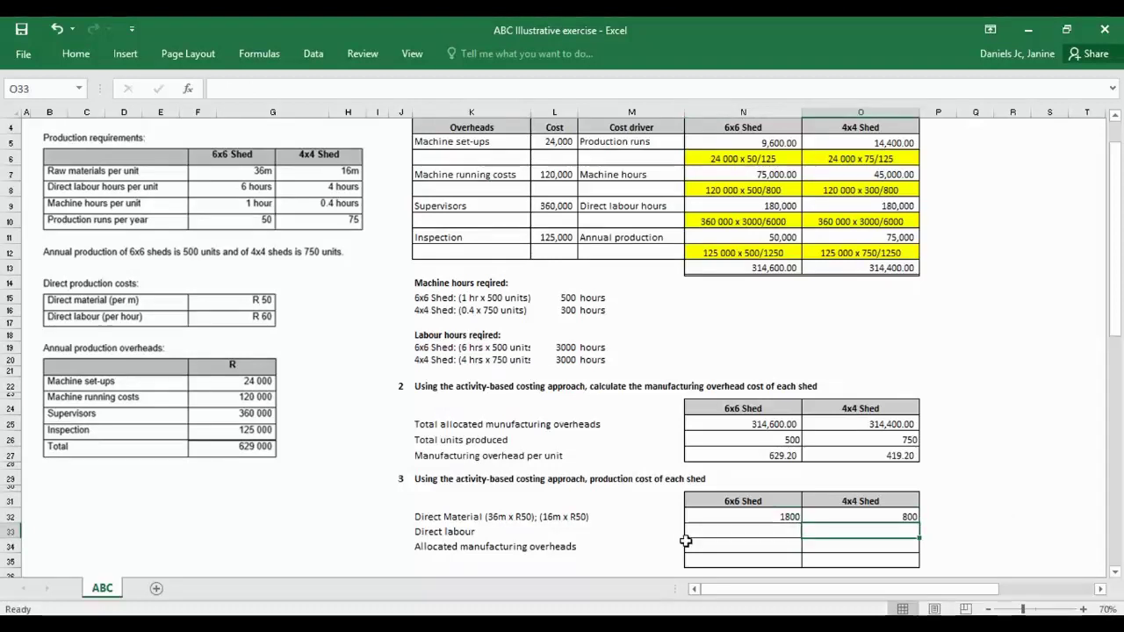
Extend the Direct labour label in K33 to read "Direct labour (6 hrs x R60); (4hrs x R60)".
left_click(452, 533)
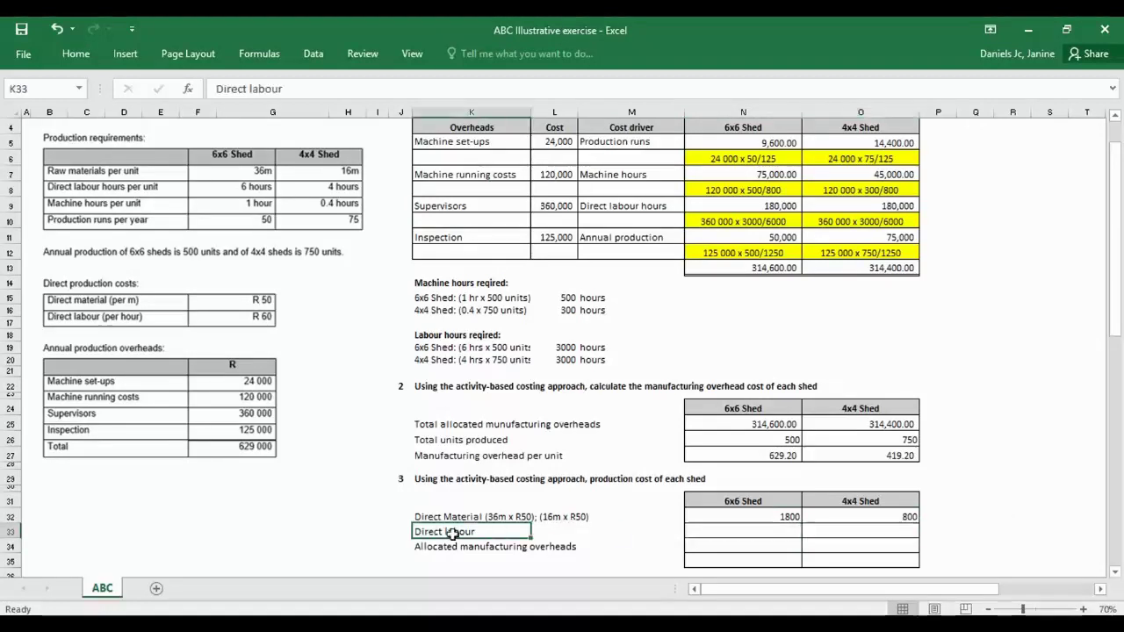
left_click(303, 92)
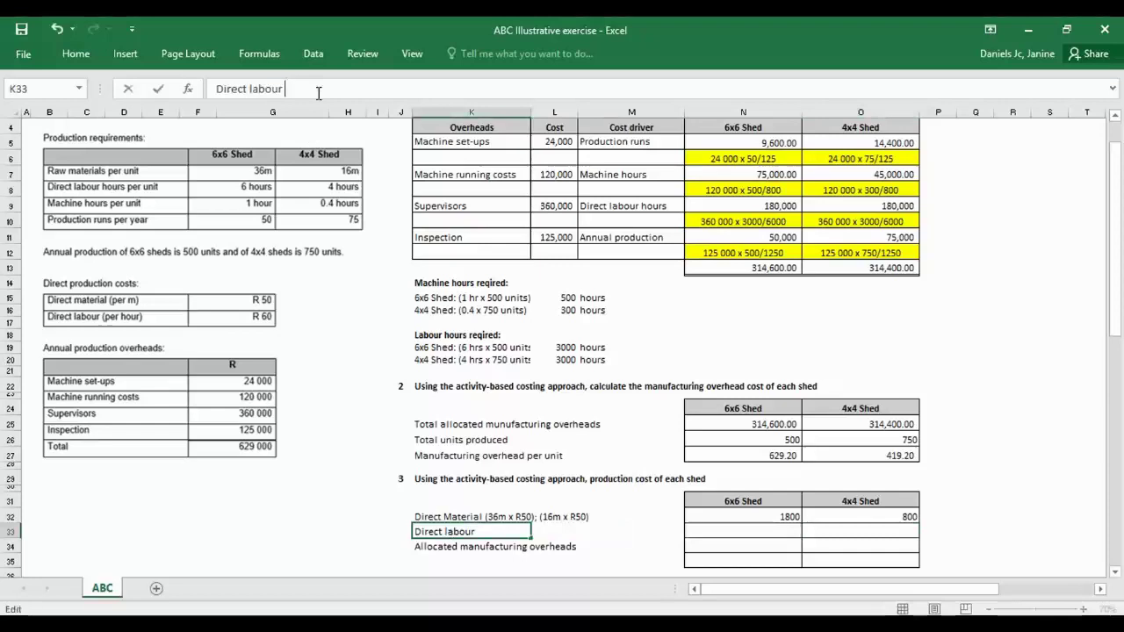
type("(")
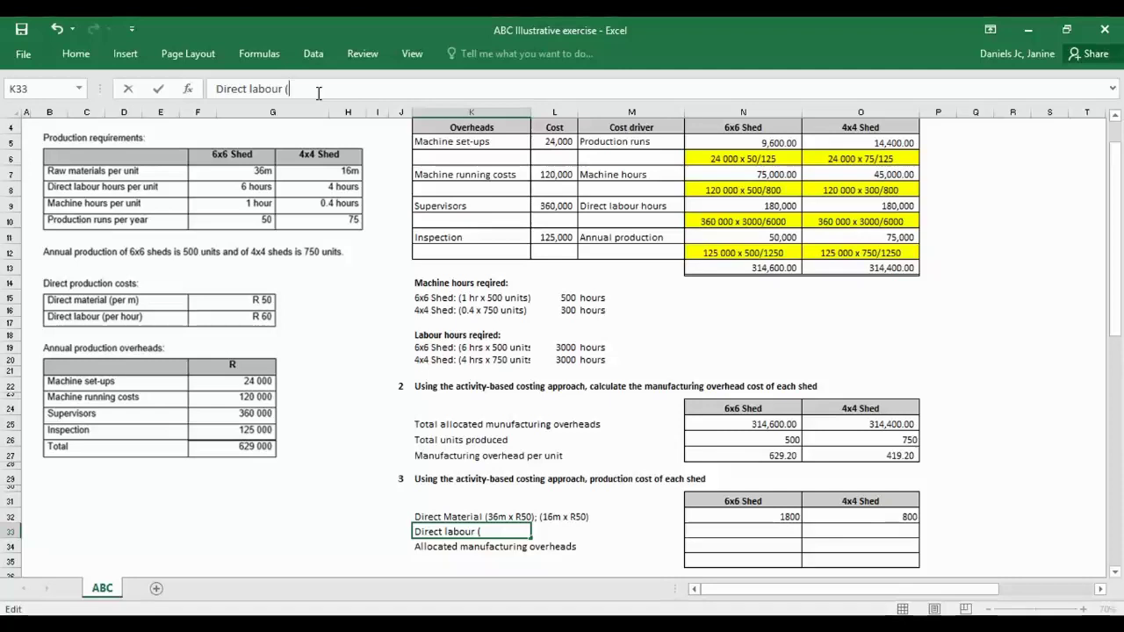
type("6 hrs x R60")
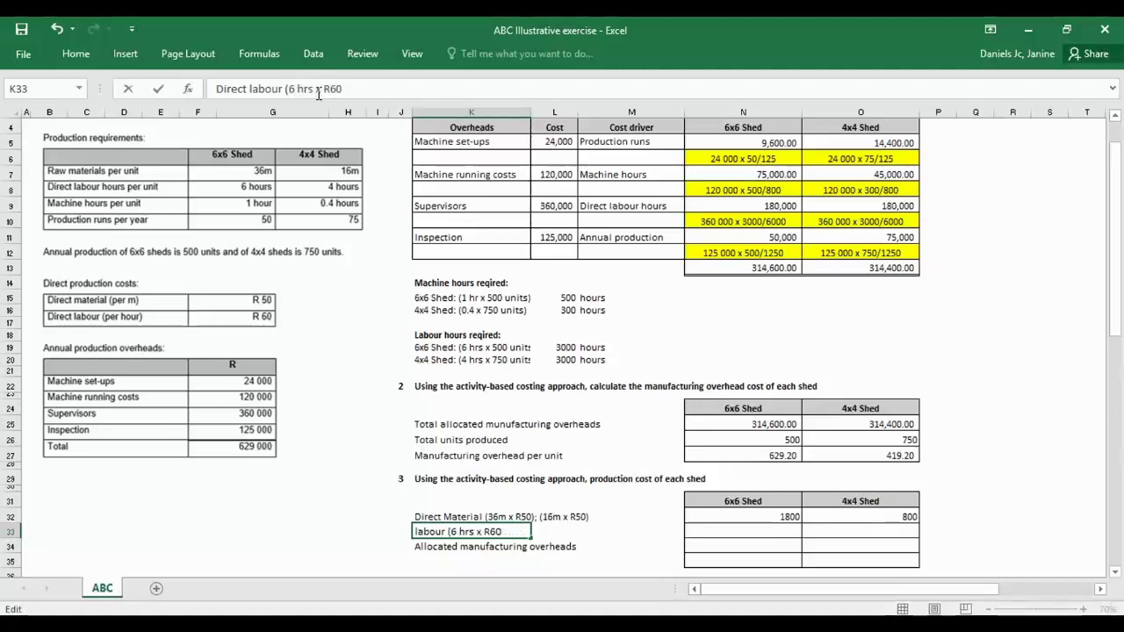
type("); (4hrs x")
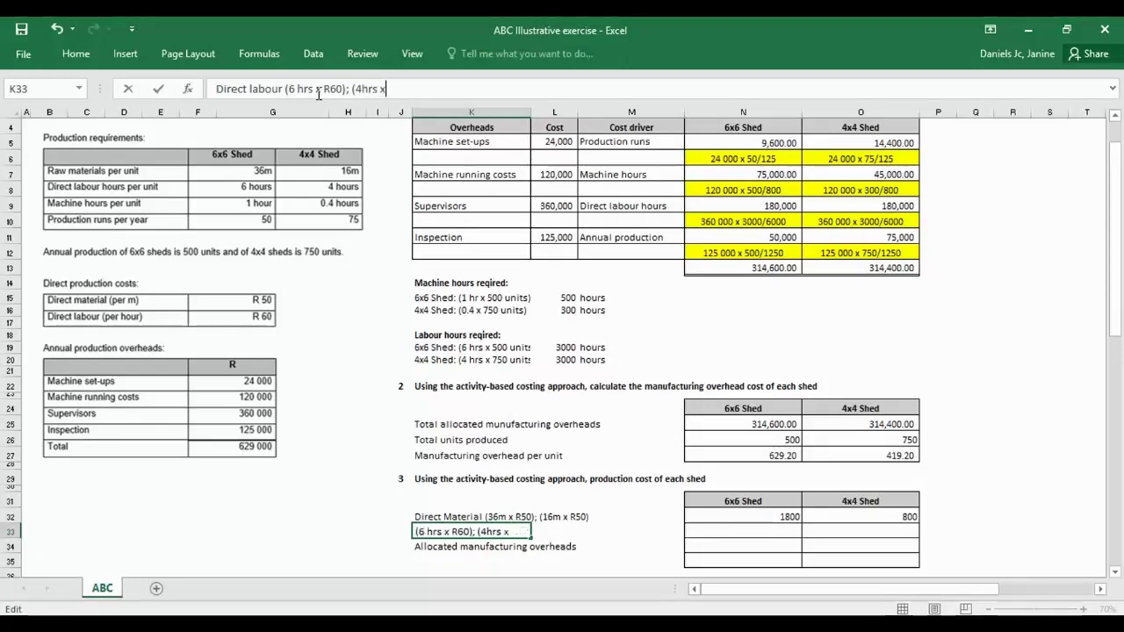
type(" R60)")
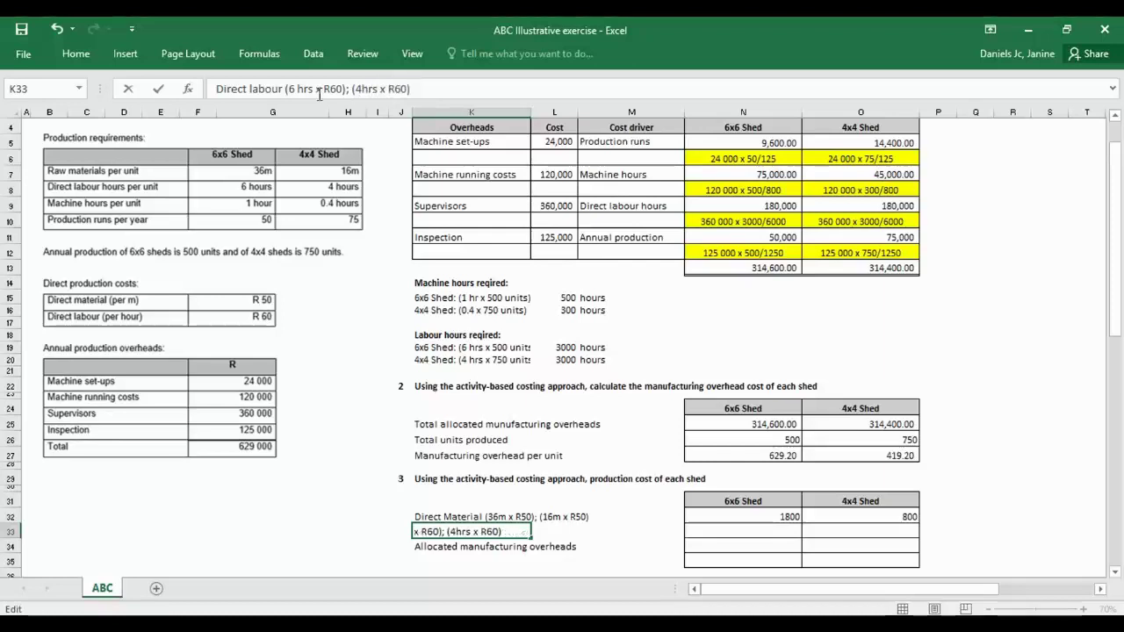
key("Return")
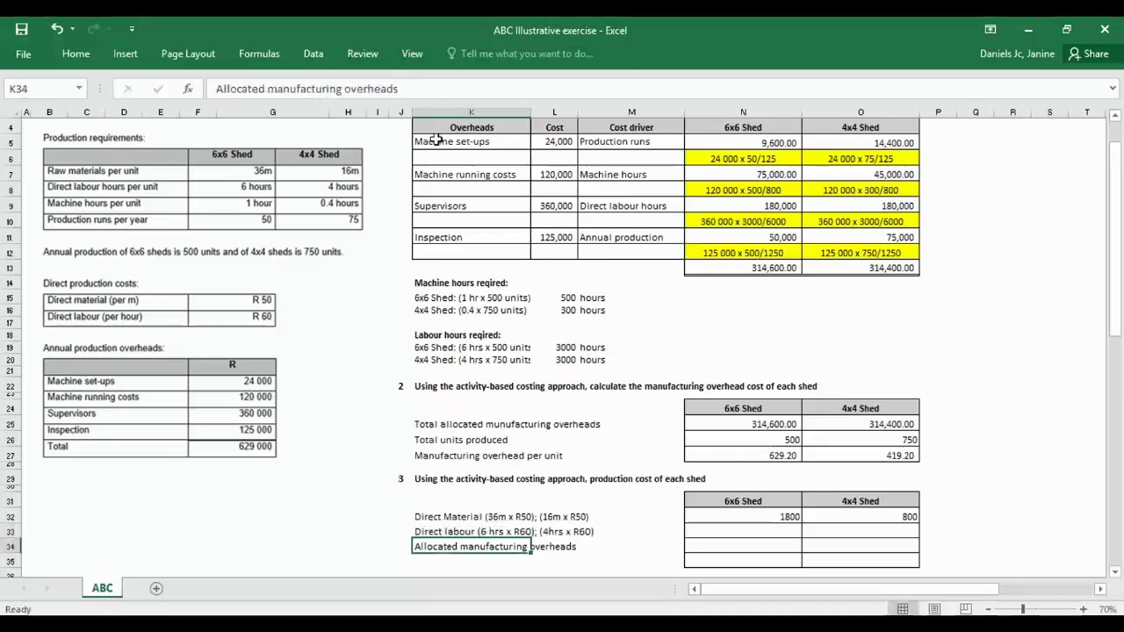
Calculate the 6x6 shed's direct labour cost in N33 with the formula =6*60.
left_click(791, 531)
type("=")
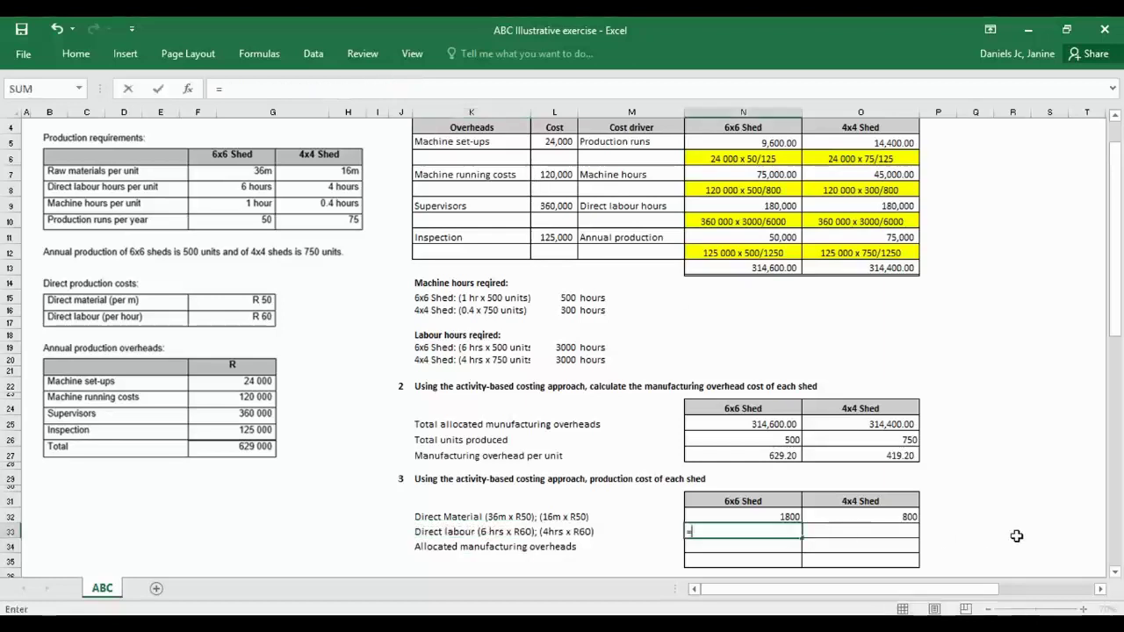
type("6*60")
key("Return")
Calculate the 4x4 shed's direct labour cost in O33 with the formula =4*60.
left_click(914, 532)
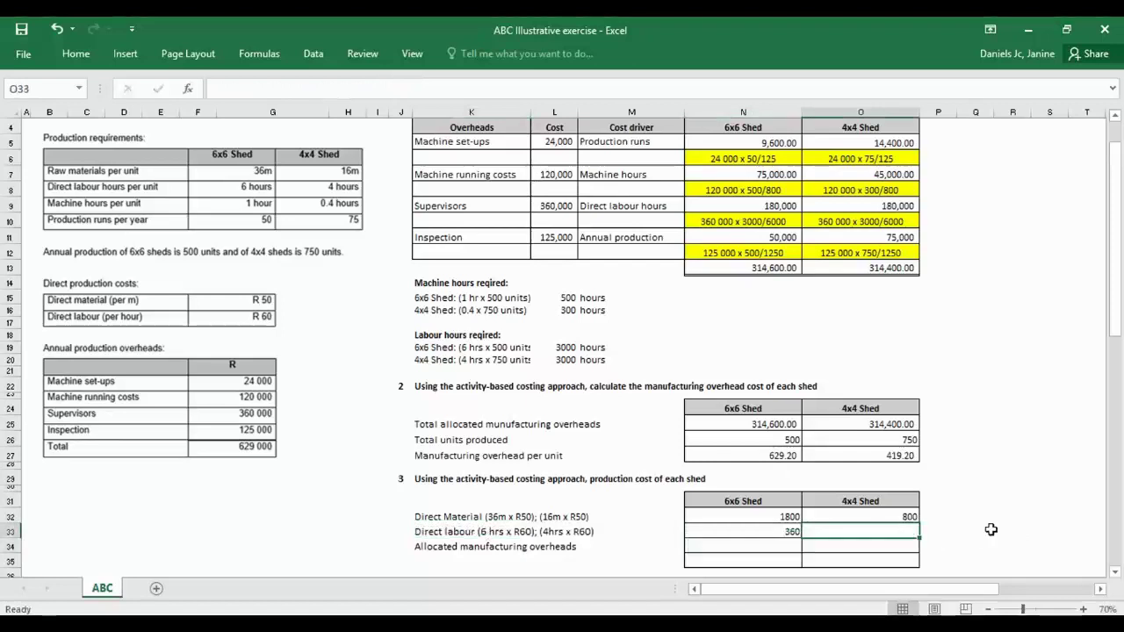
type("=4")
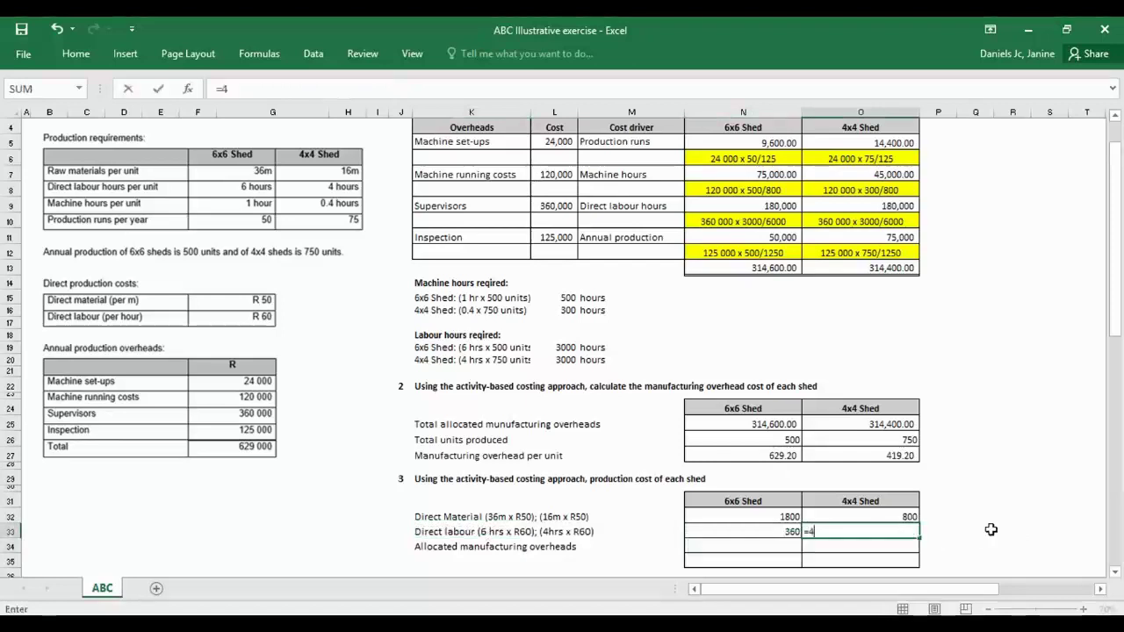
type("*60")
key("Return")
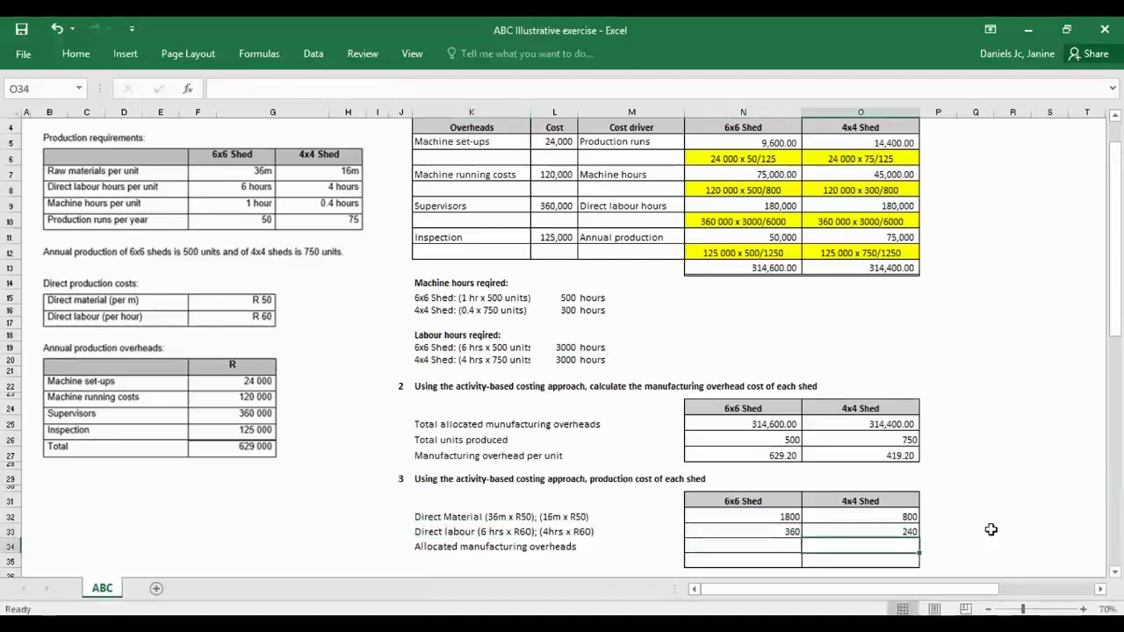
Link the 6x6 shed's allocated manufacturing overheads in N34 to its overhead per unit with the formula =N27.
scroll(991, 529, "down", 2)
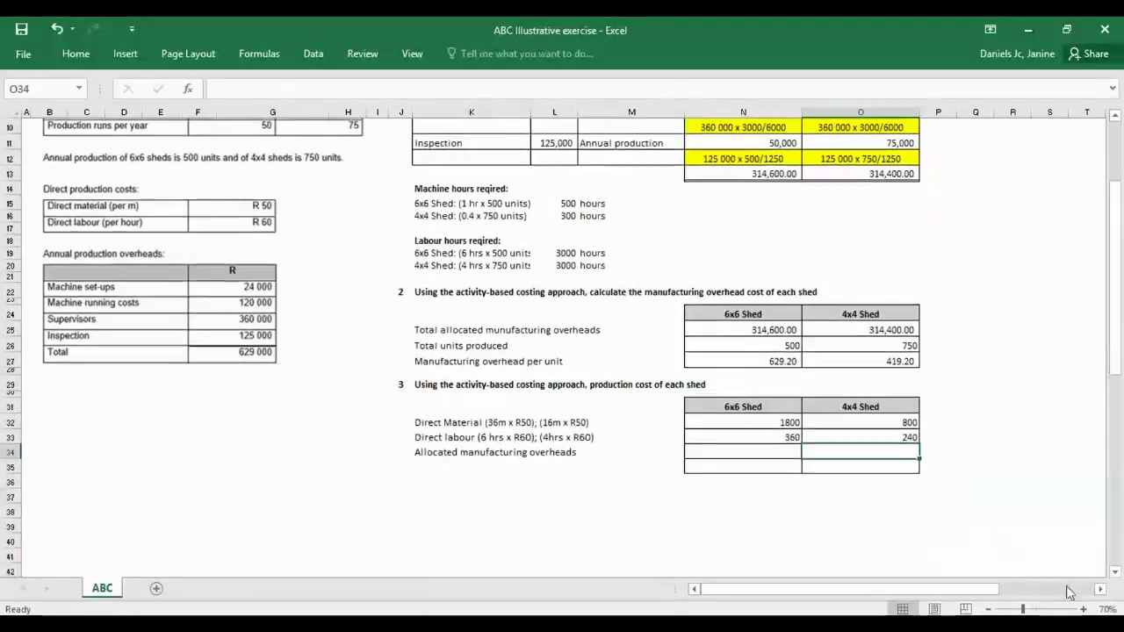
left_click(1084, 609)
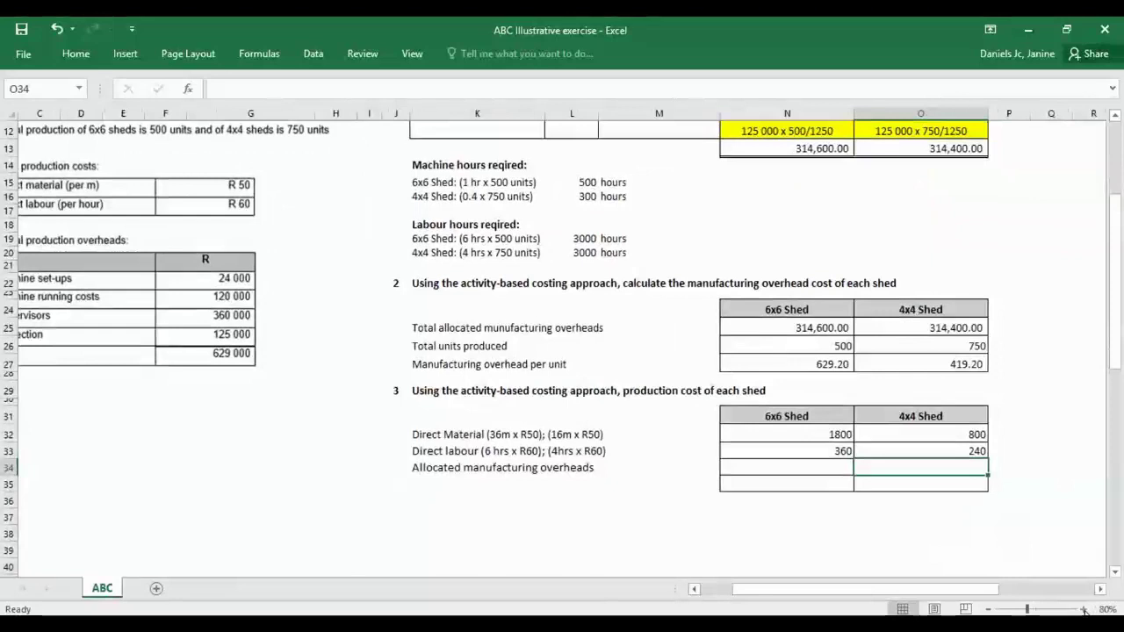
left_click(1084, 608)
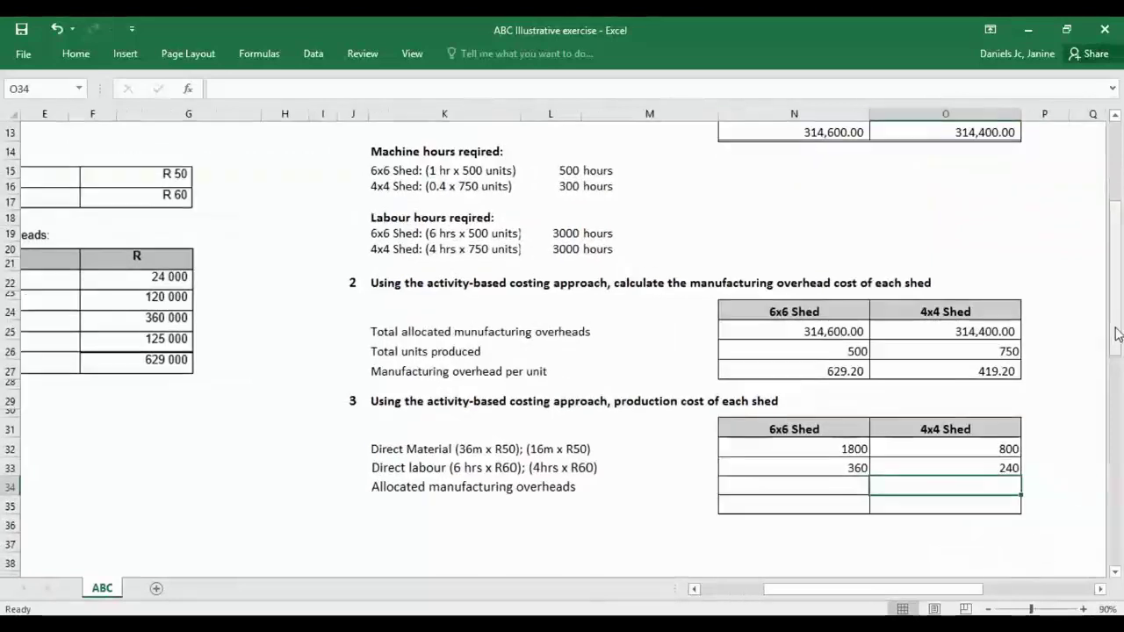
left_click_drag(1116, 338, 1119, 361)
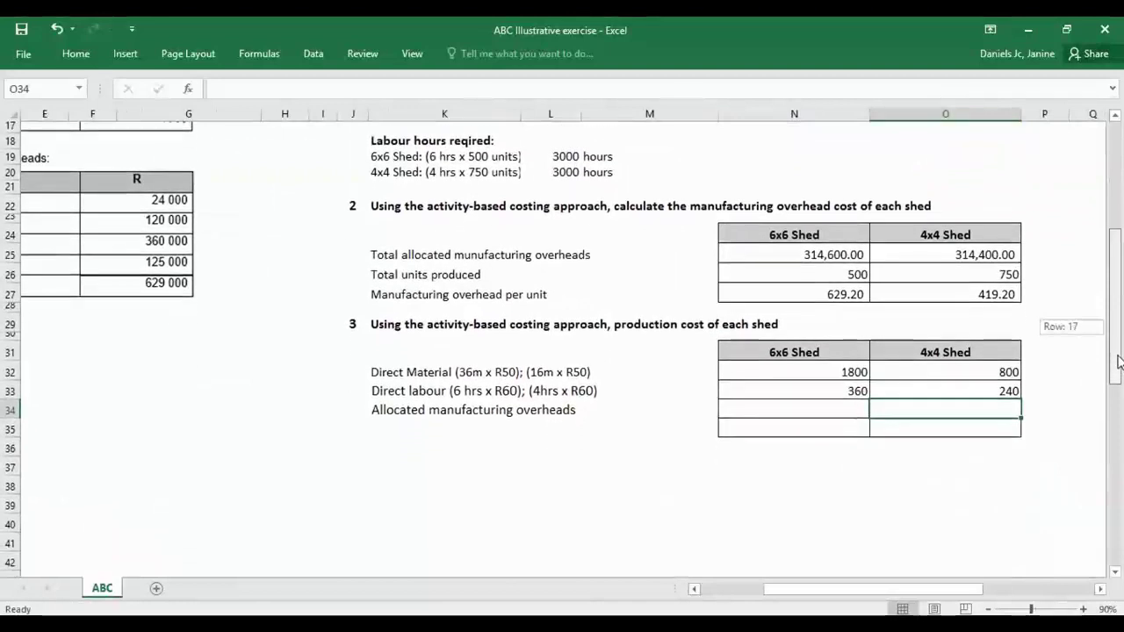
left_click_drag(1119, 361, 1119, 361)
left_click(635, 505)
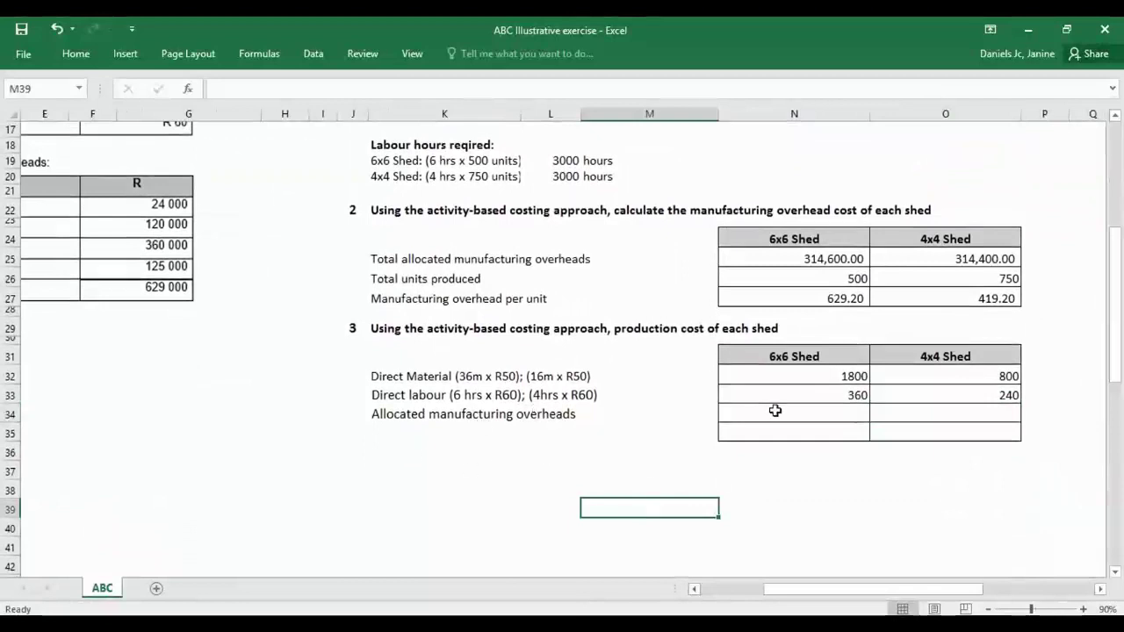
left_click(804, 412)
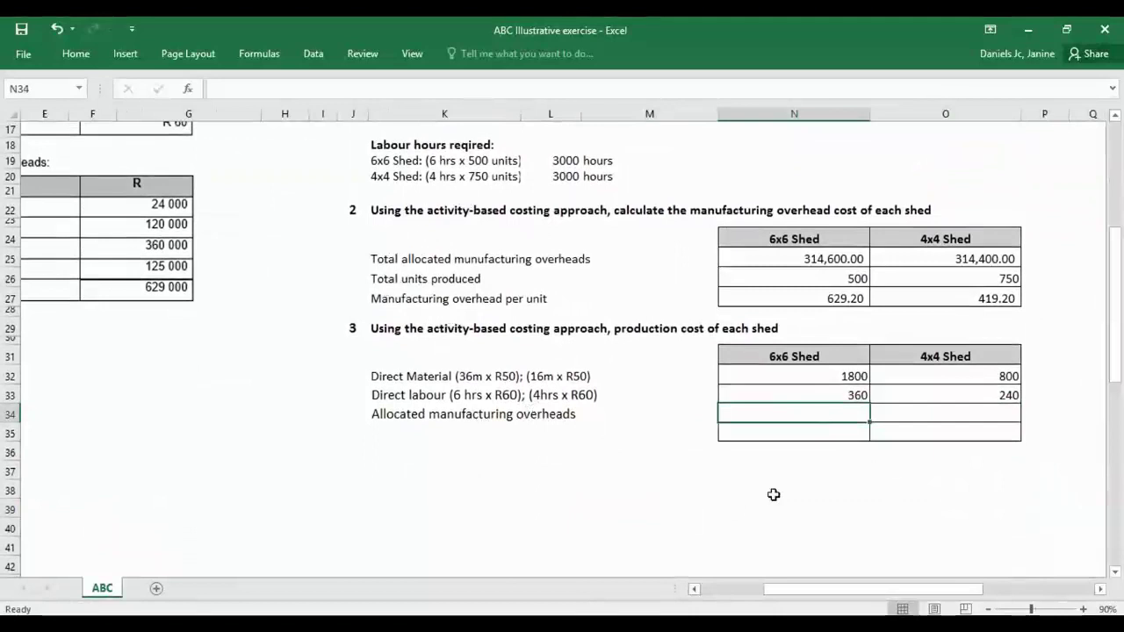
type("=")
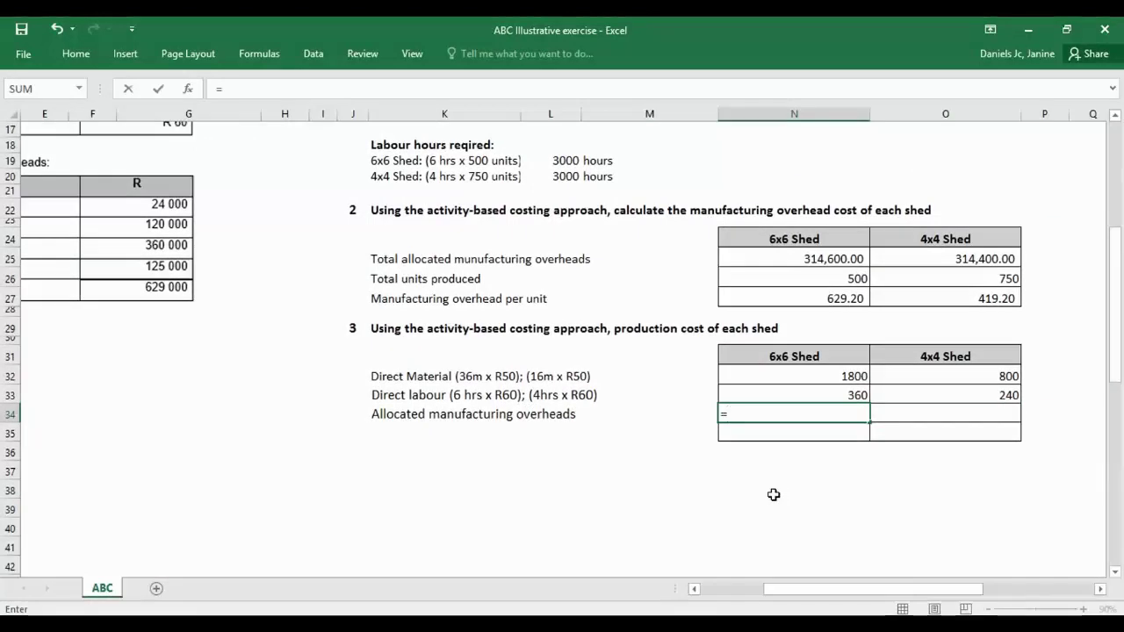
left_click(809, 299)
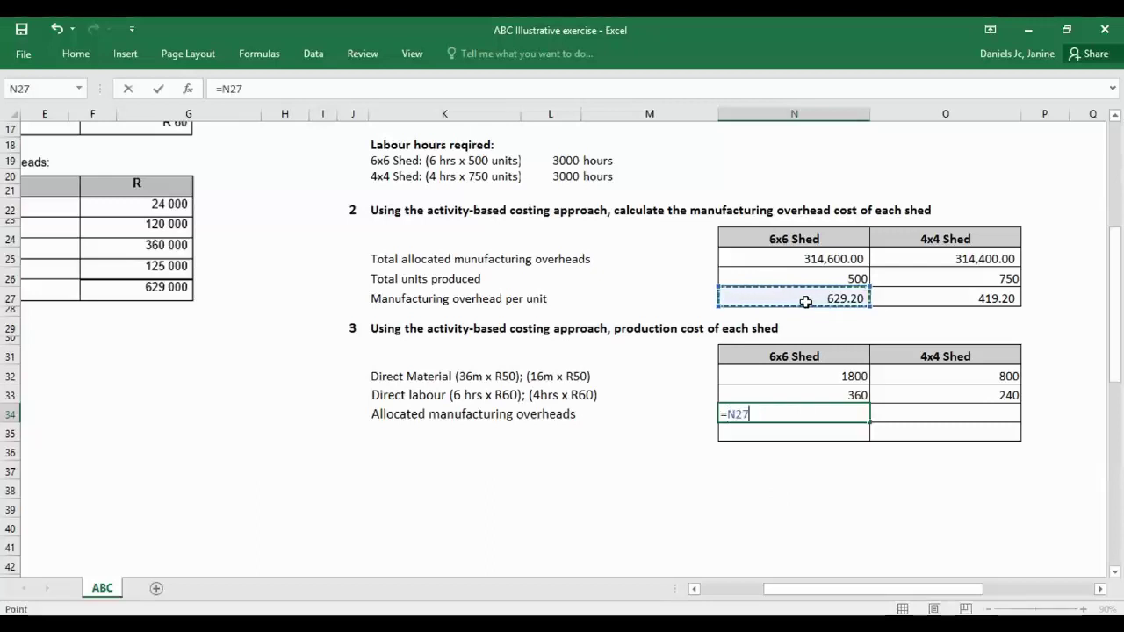
key("Return")
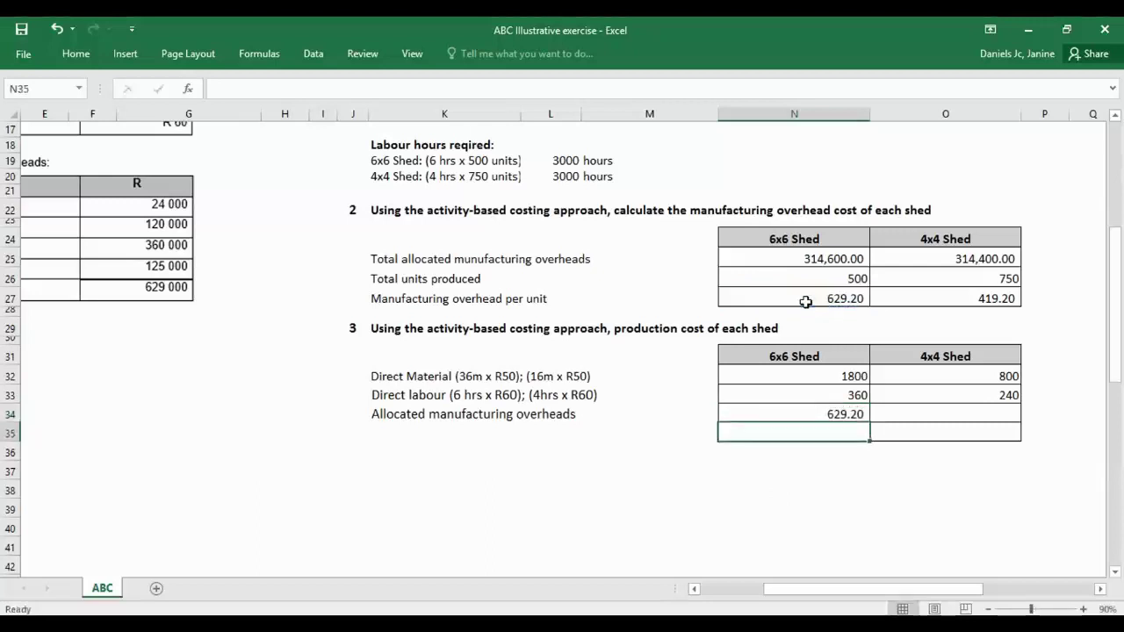
Link the 4x4 shed's allocated manufacturing overheads in O34 to its overhead per unit with the formula =O27.
left_click(927, 411)
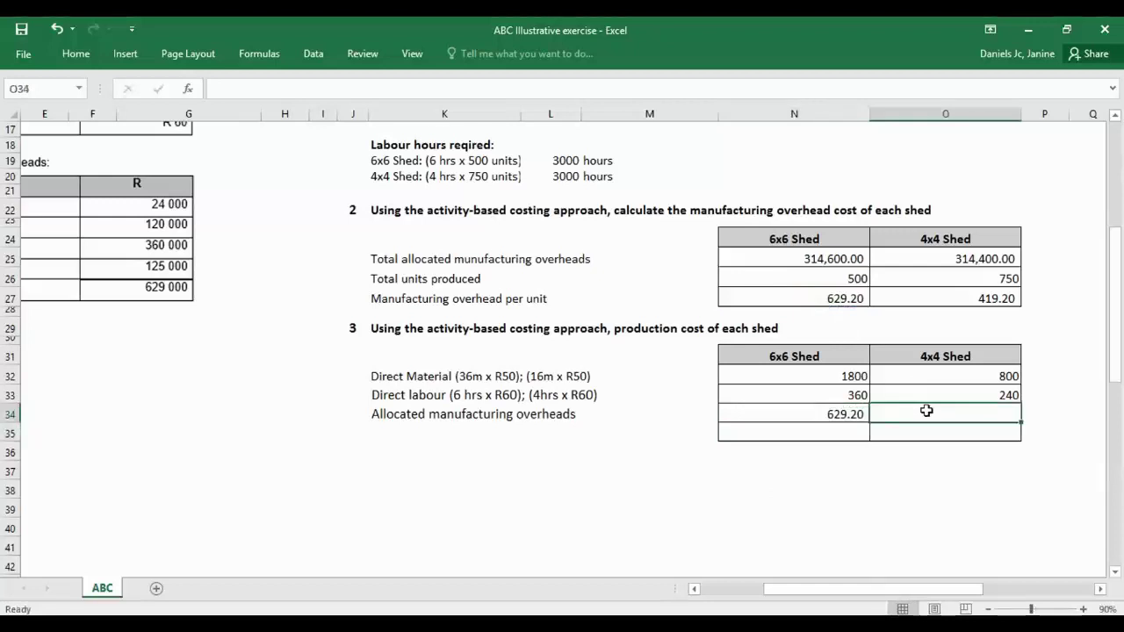
type("=")
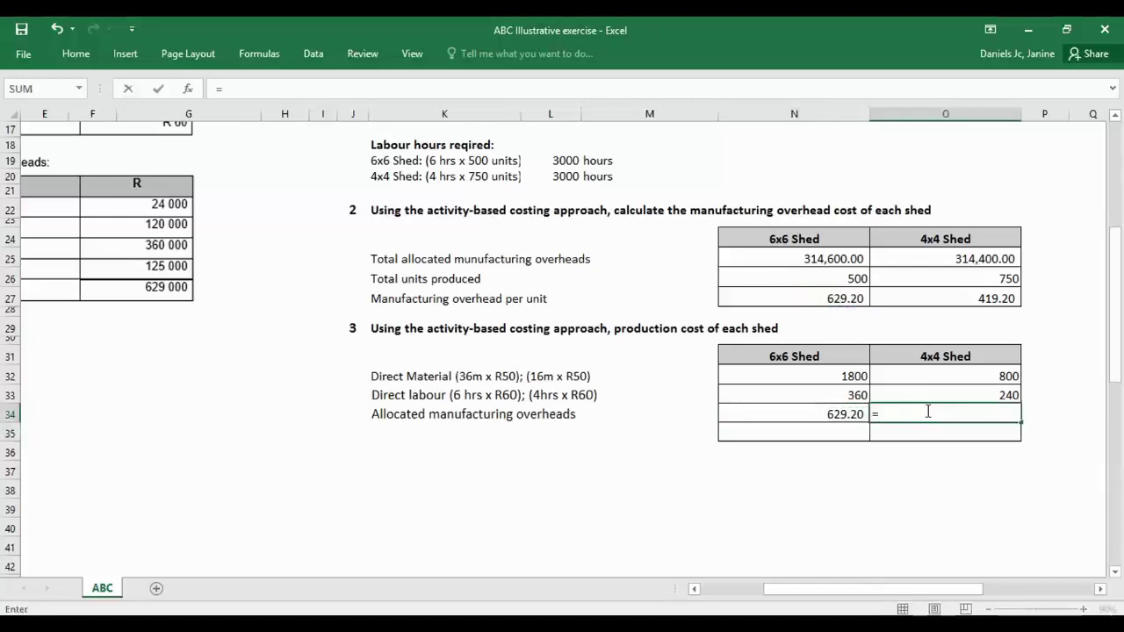
left_click(913, 299)
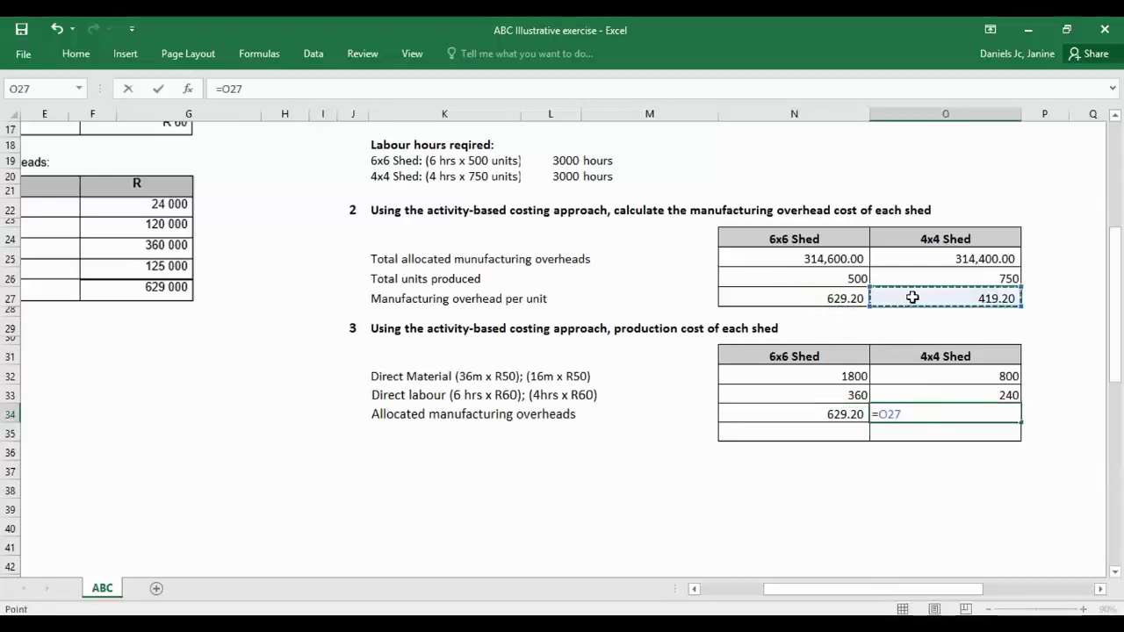
key("Return")
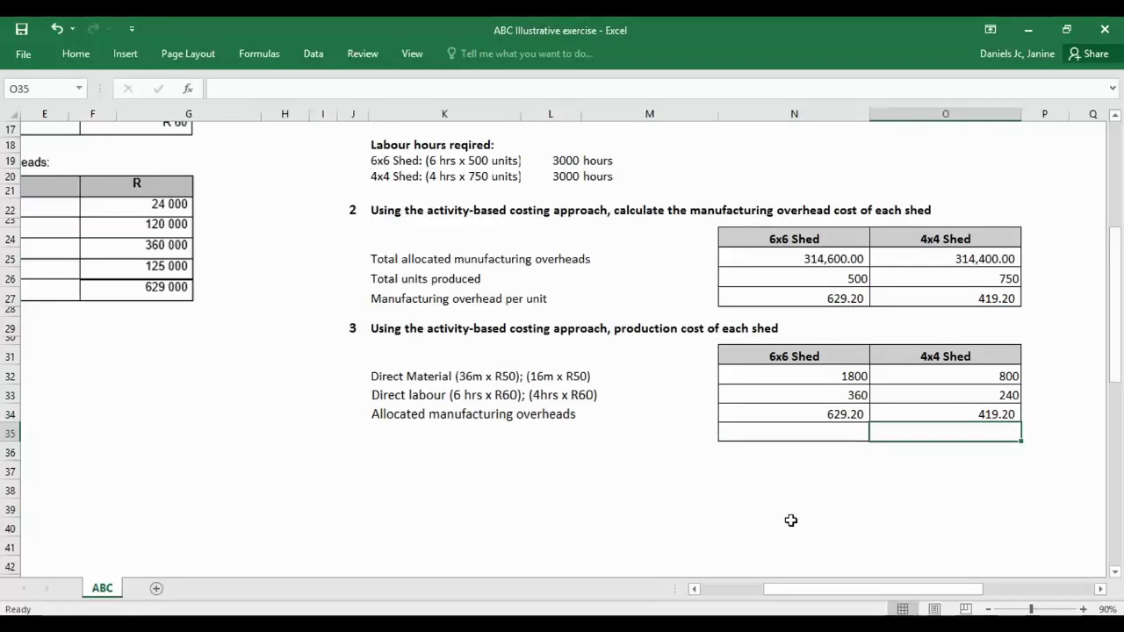
Total the 6x6 shed's production cost in N35 with the formula =N32+N33+N34.
left_click(808, 428)
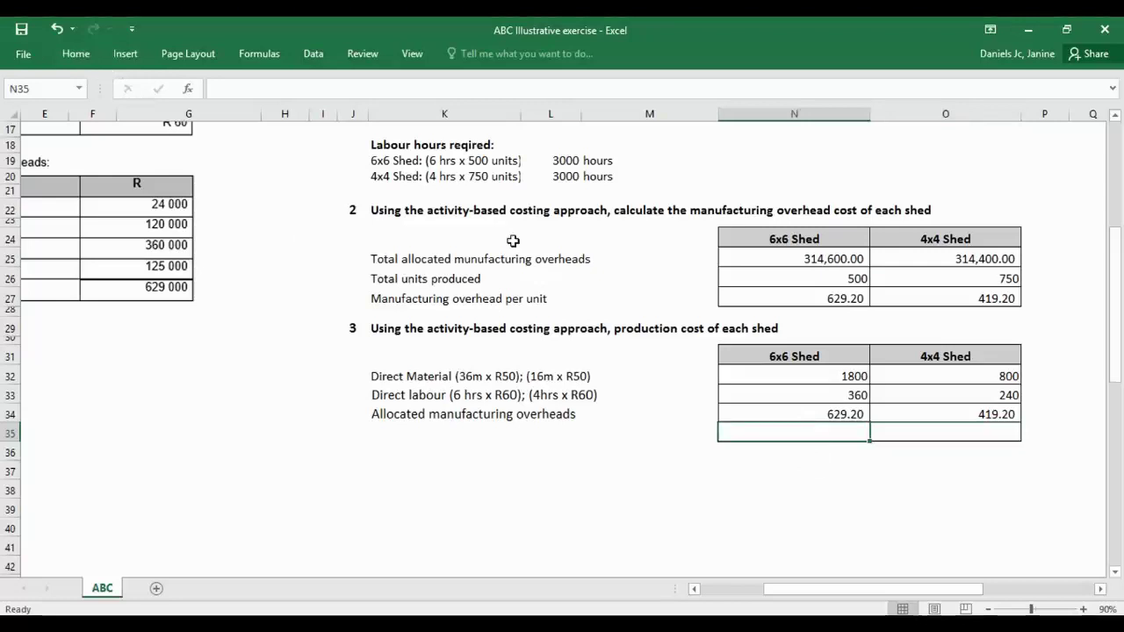
type("=")
left_click(817, 378)
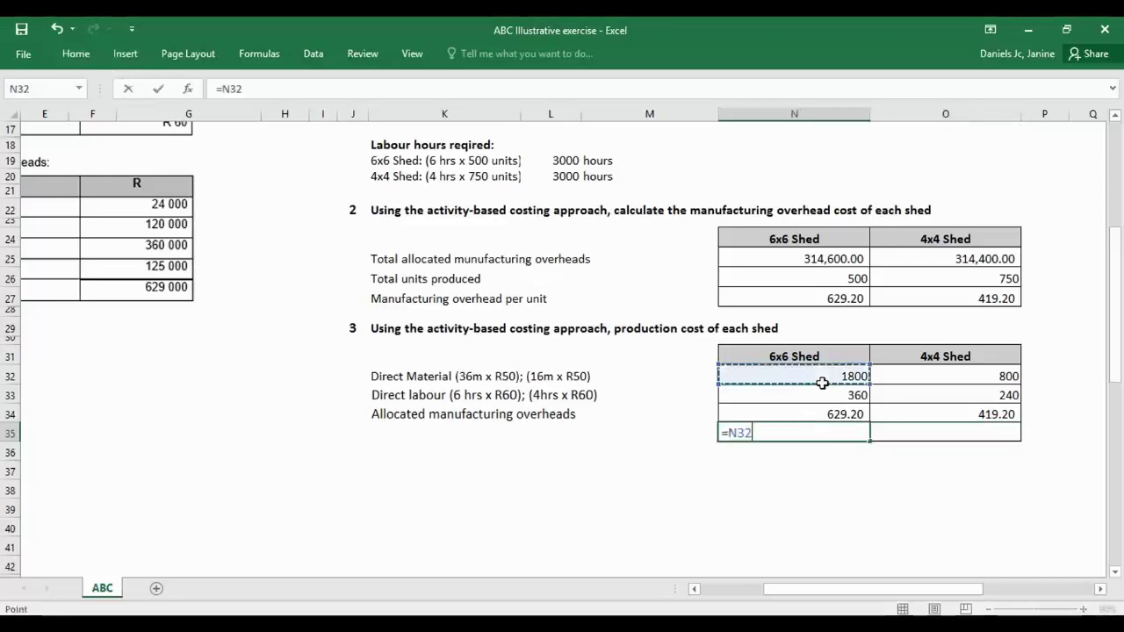
type("+")
left_click(813, 395)
type("+")
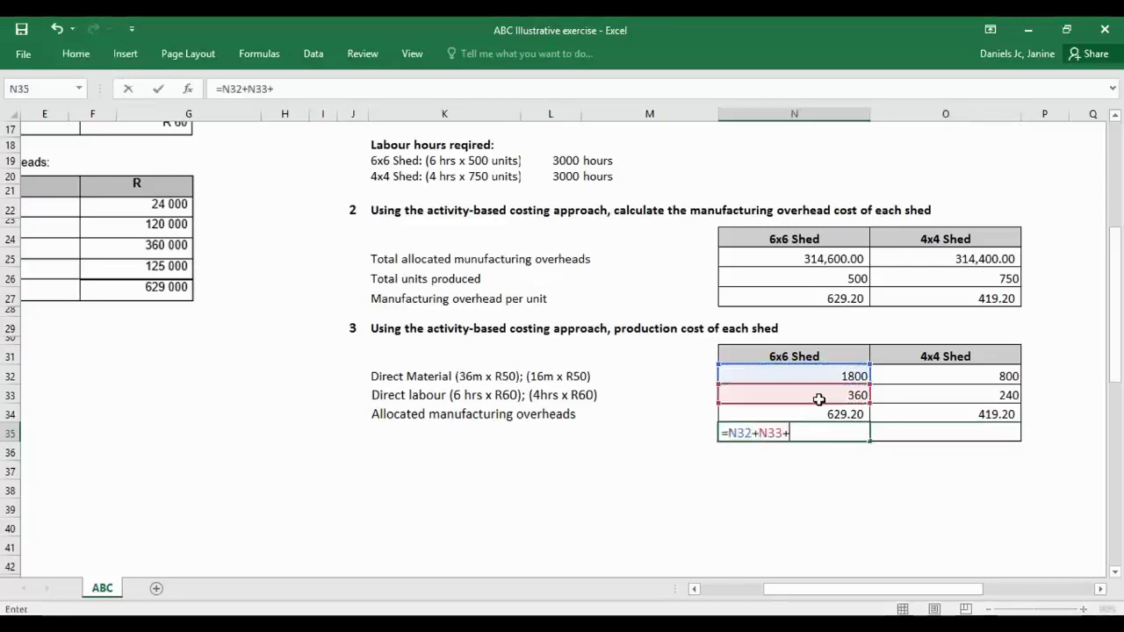
left_click(832, 416)
key("Return")
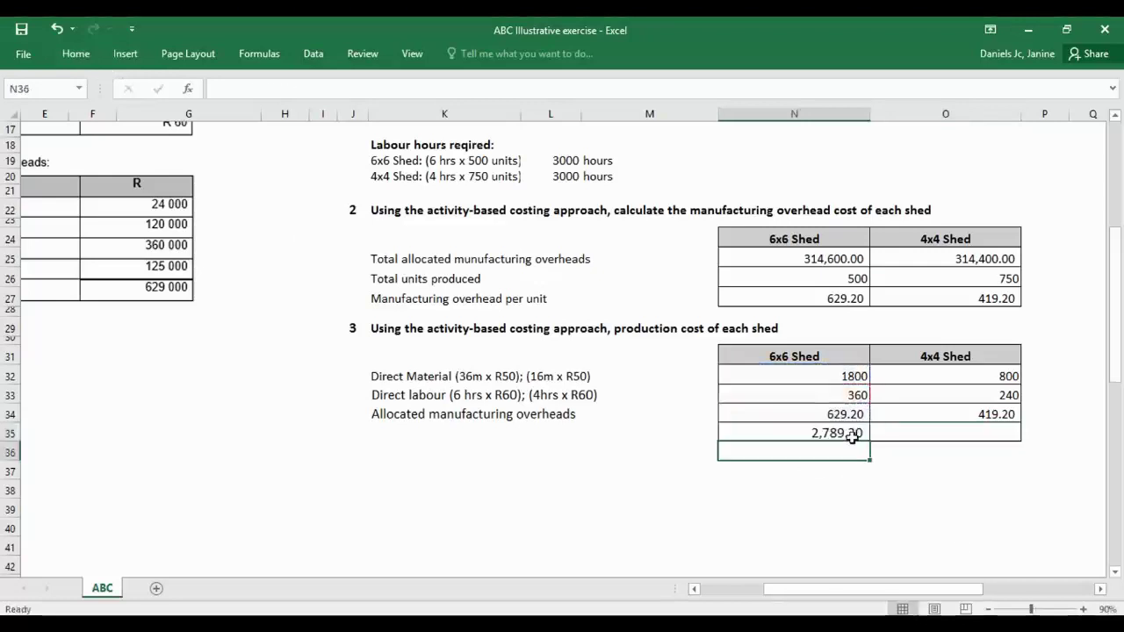
Copy the production cost total formula from N35 across to O35 for the 4x4 shed.
left_click(852, 432)
left_click_drag(870, 441, 956, 448)
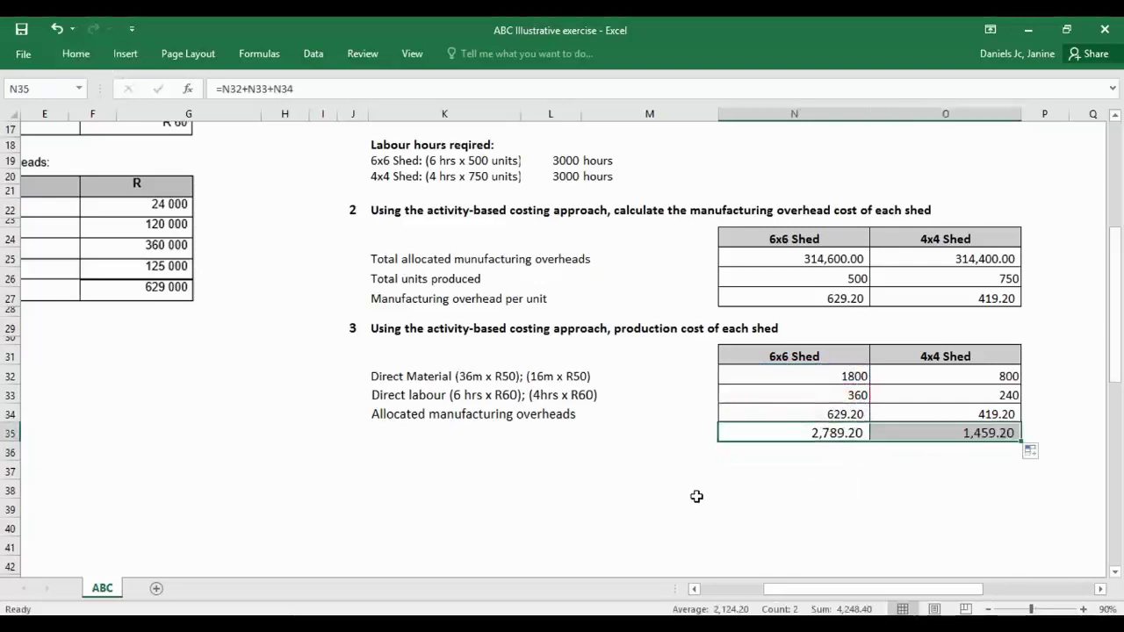
Format the production cost totals in N35:O35 with a top and double bottom border and bold text.
left_click(72, 54)
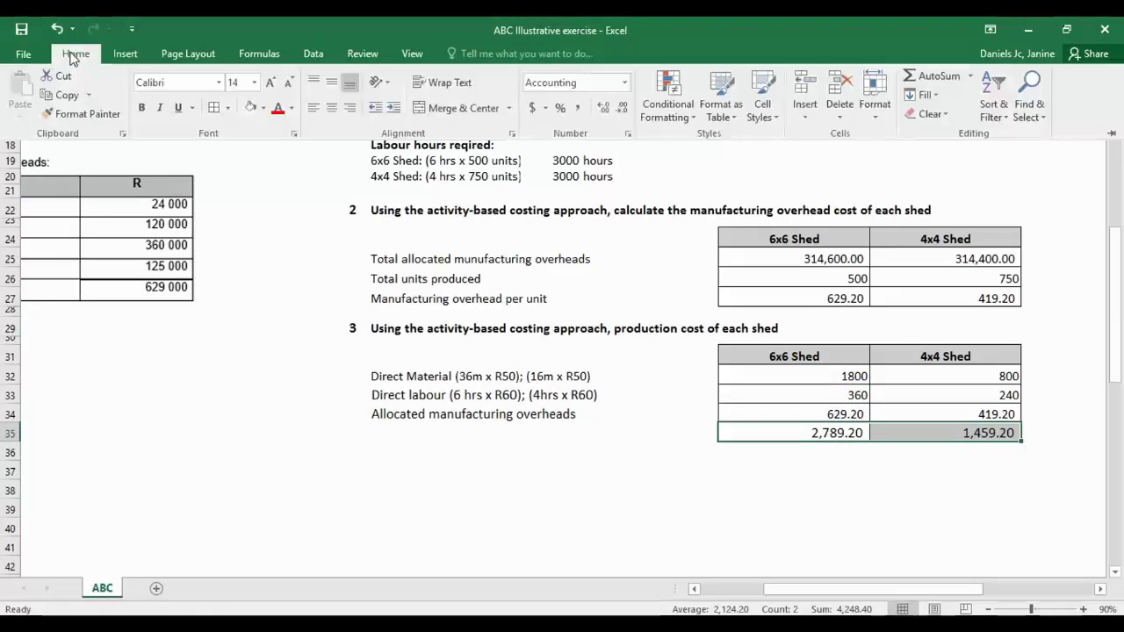
left_click(227, 108)
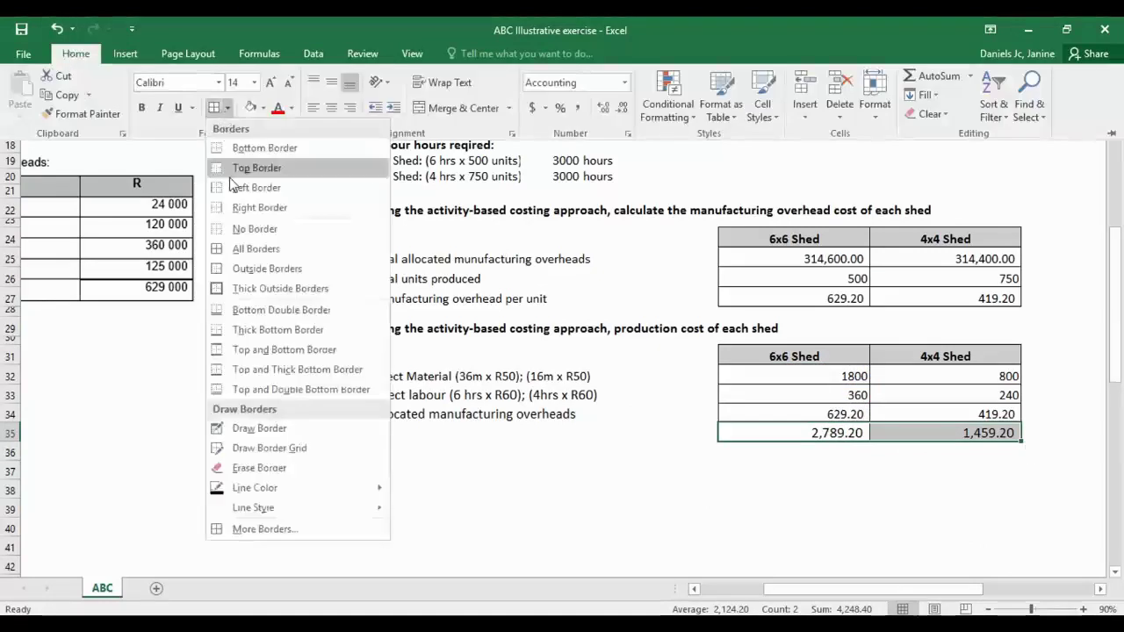
left_click(231, 389)
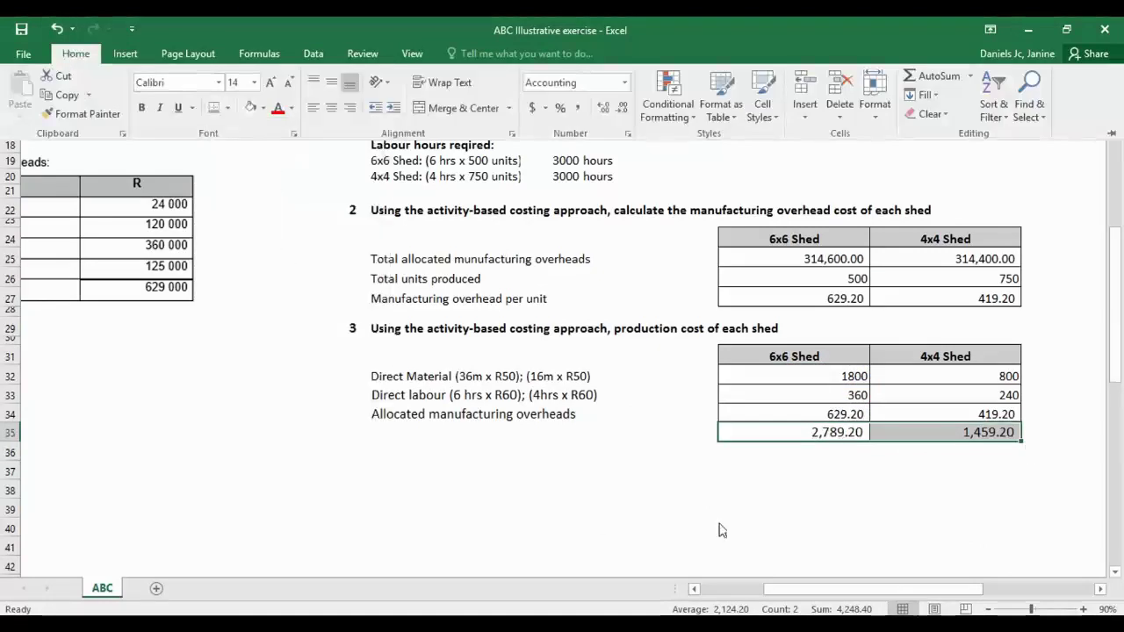
left_click(142, 107)
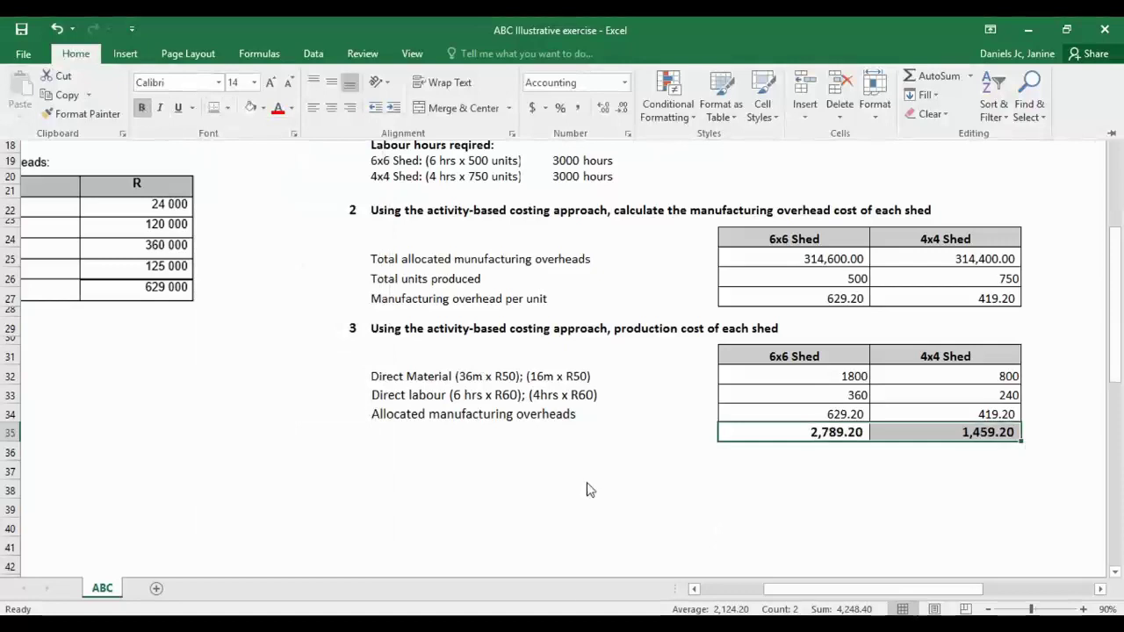
left_click(652, 510)
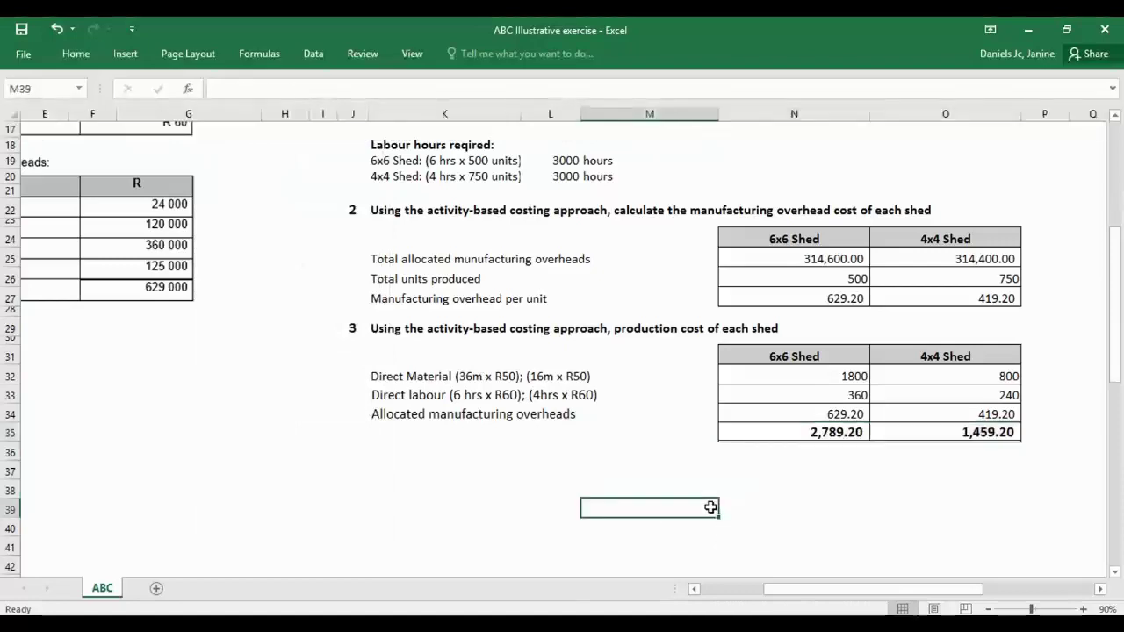